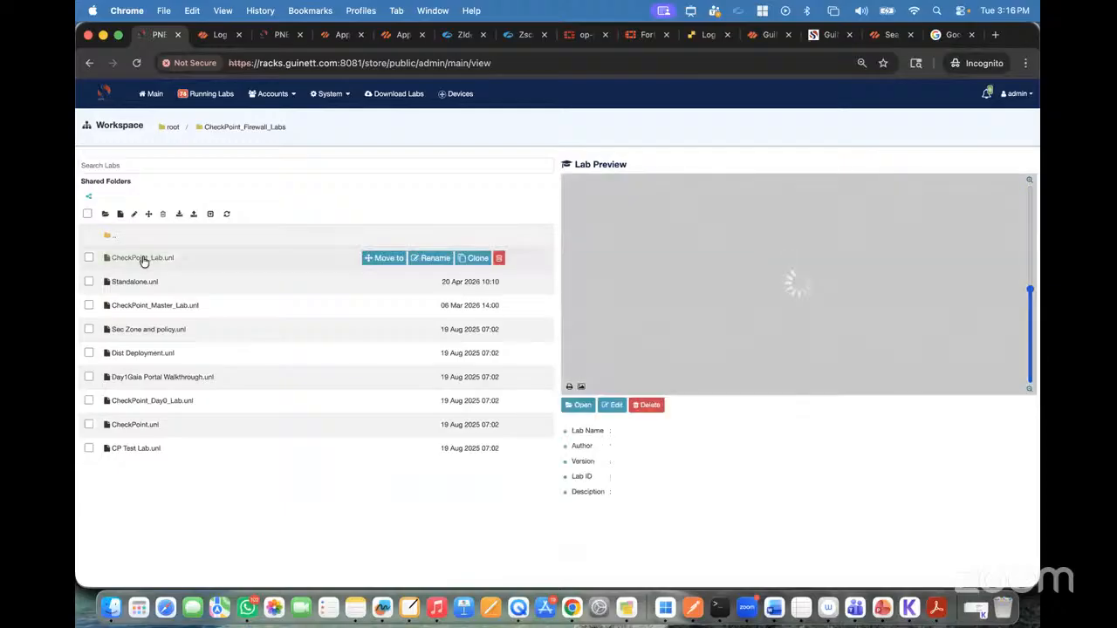
# Step: Open the CheckPoint_Lab topology and set up a new CheckPoint Security Gateway VE node with the cpsg-R81.10 image
pyautogui.click(580, 407)
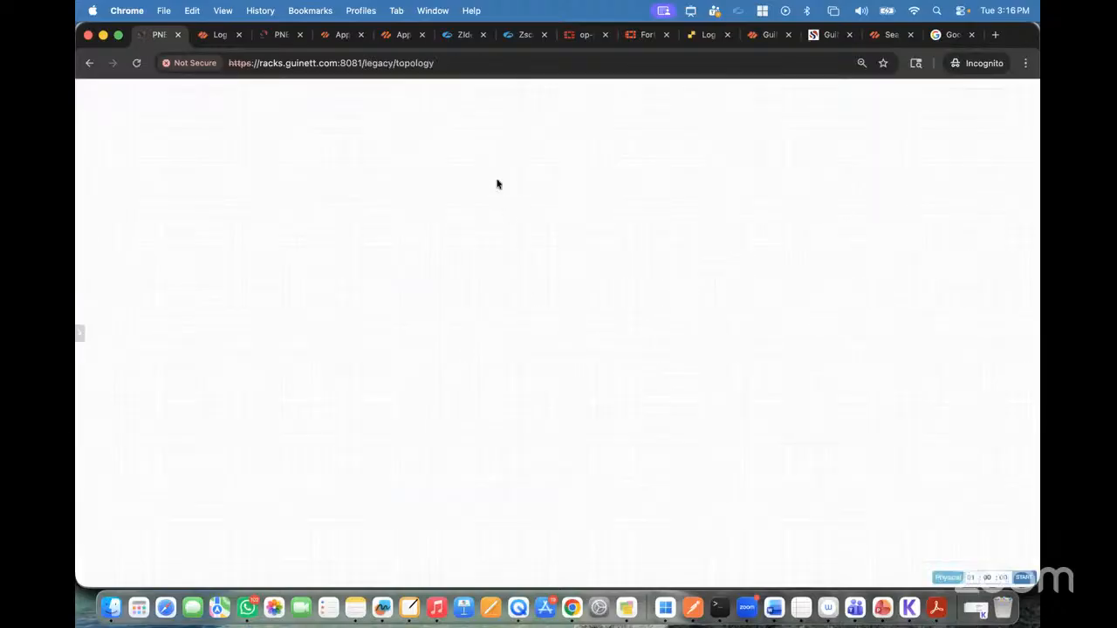
pyautogui.rightClick(497, 184)
pyautogui.click(519, 207)
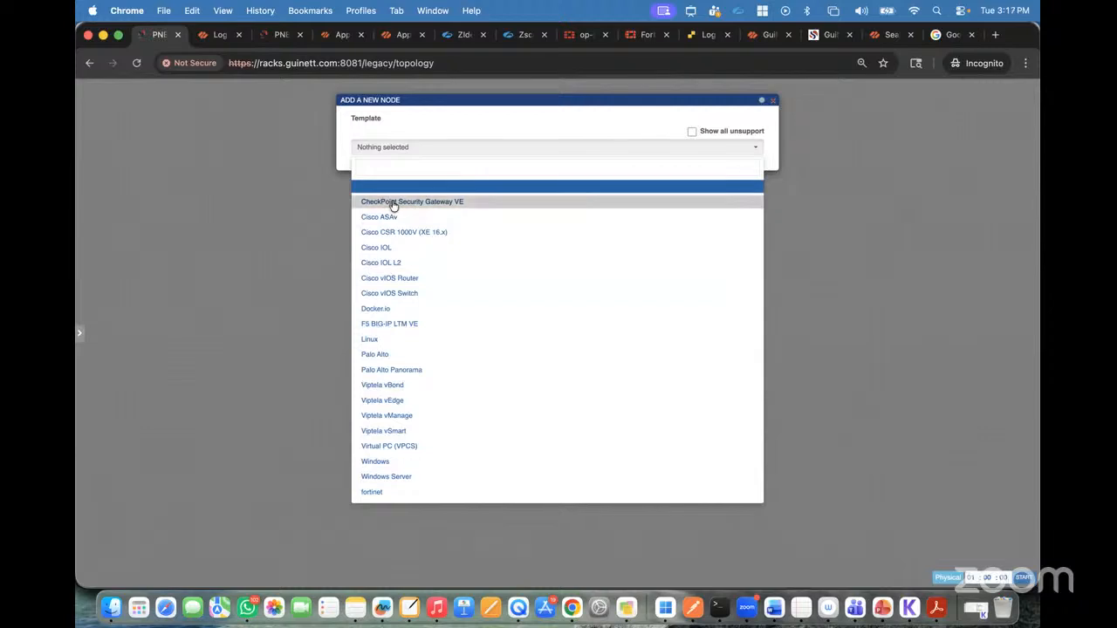
pyautogui.click(441, 206)
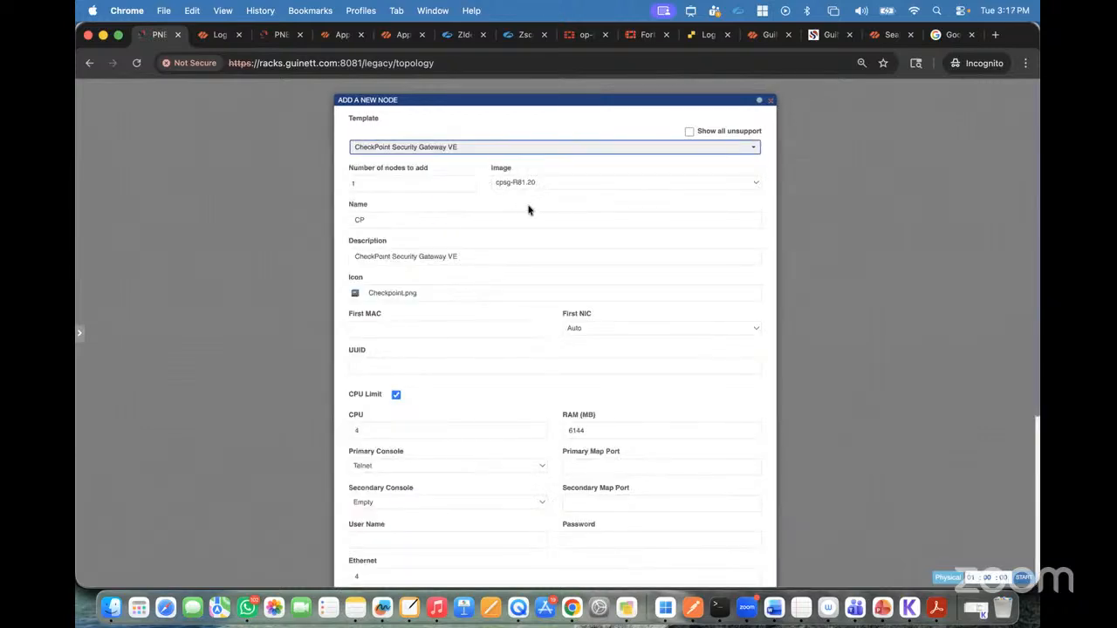
pyautogui.click(531, 186)
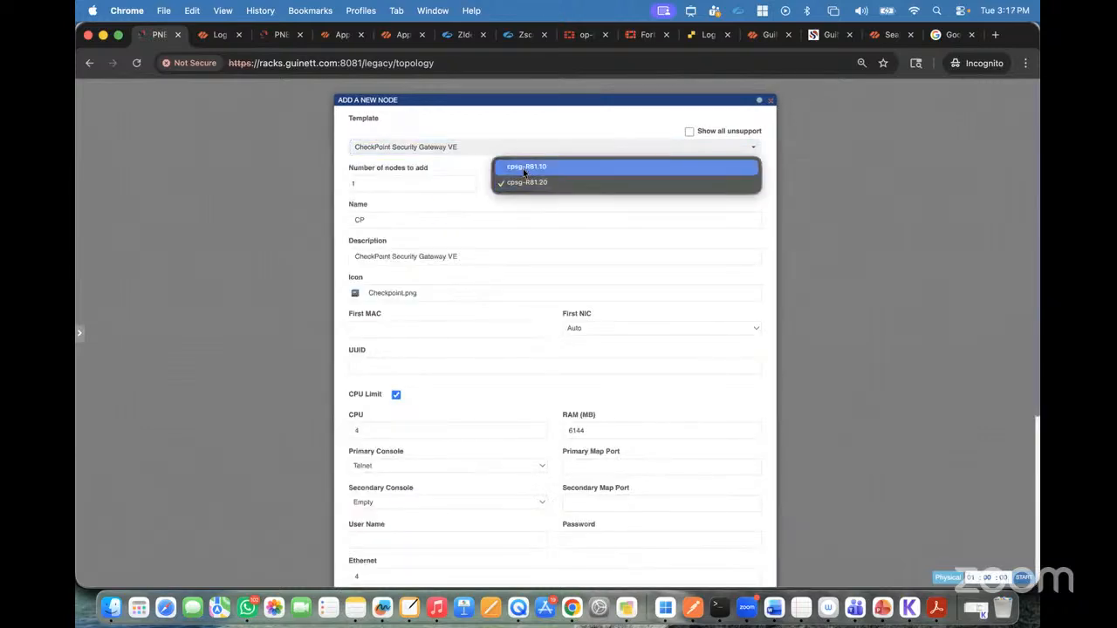
pyautogui.click(522, 169)
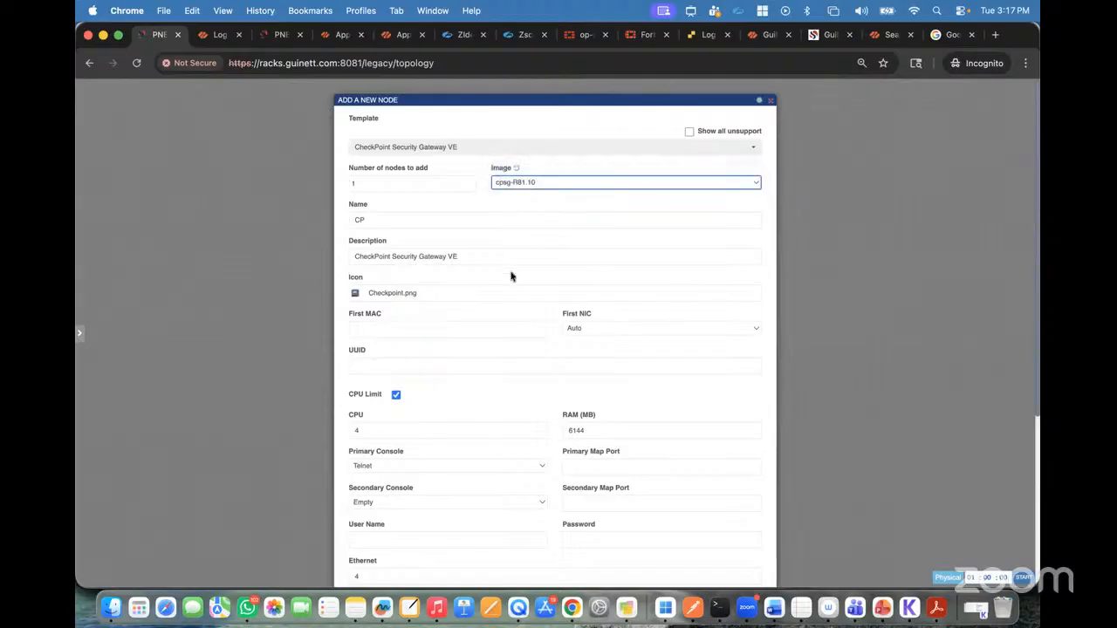
# Step: Name the new node CP-SG-SMS, save it, and move it lower toward the middle of the canvas
pyautogui.scroll(-1, 512, 276)
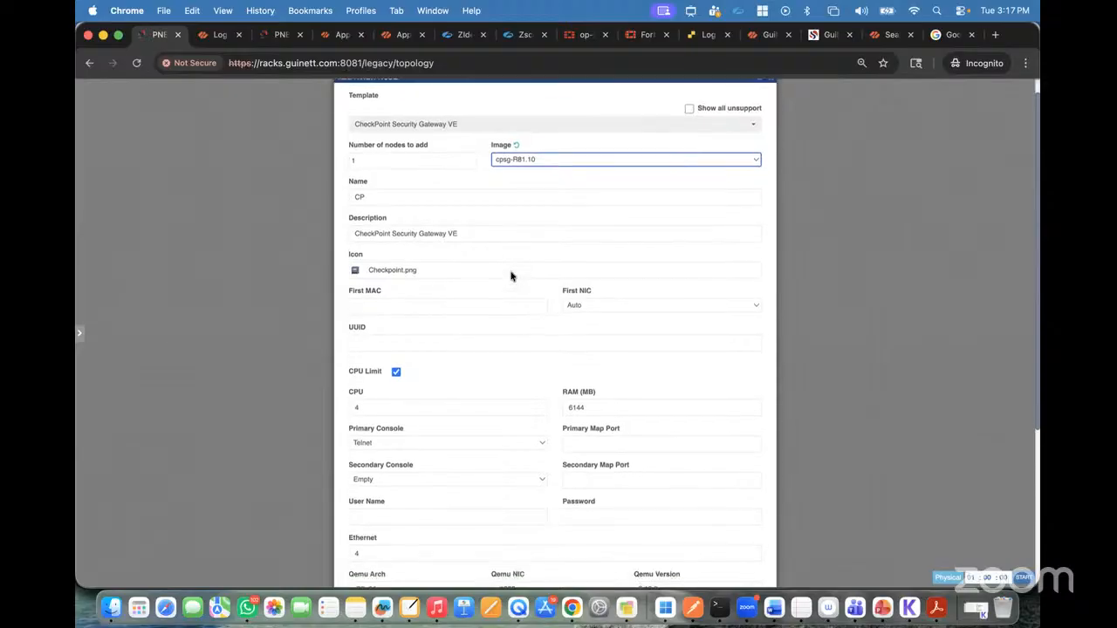
pyautogui.scroll(1, 511, 274)
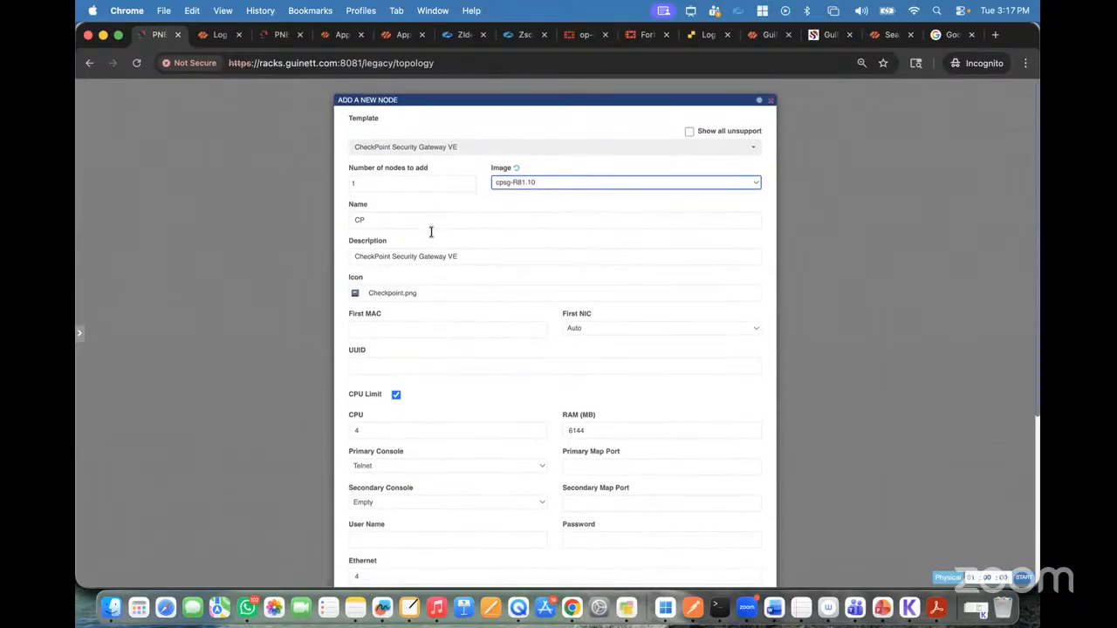
pyautogui.moveTo(376, 223); pyautogui.dragTo(316, 209)
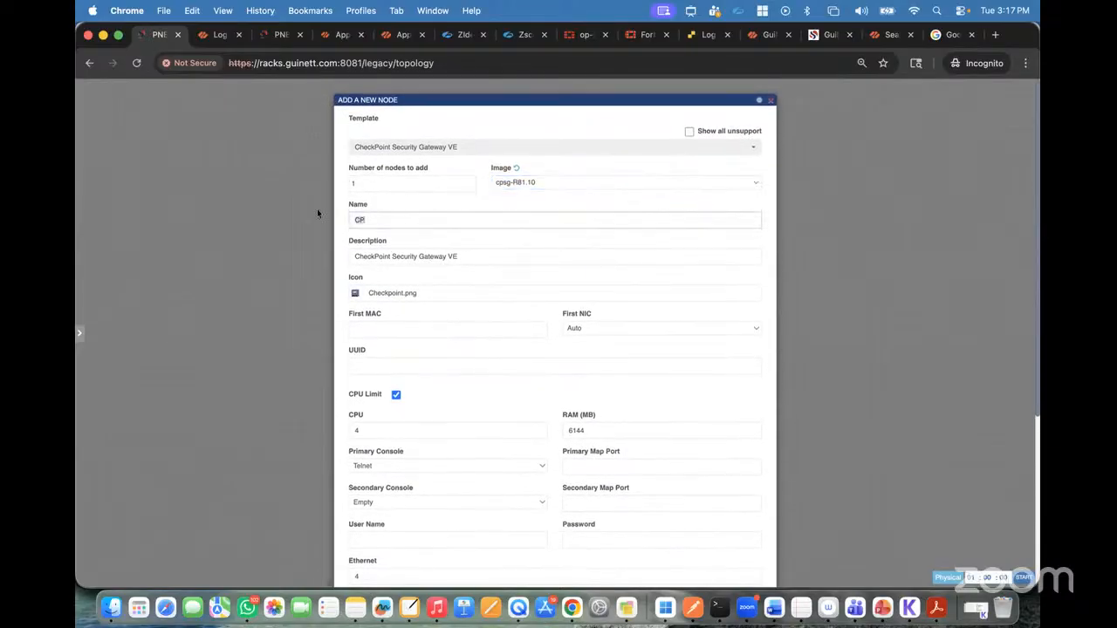
pyautogui.doubleClick(368, 219)
pyautogui.scroll(-5, 459, 224)
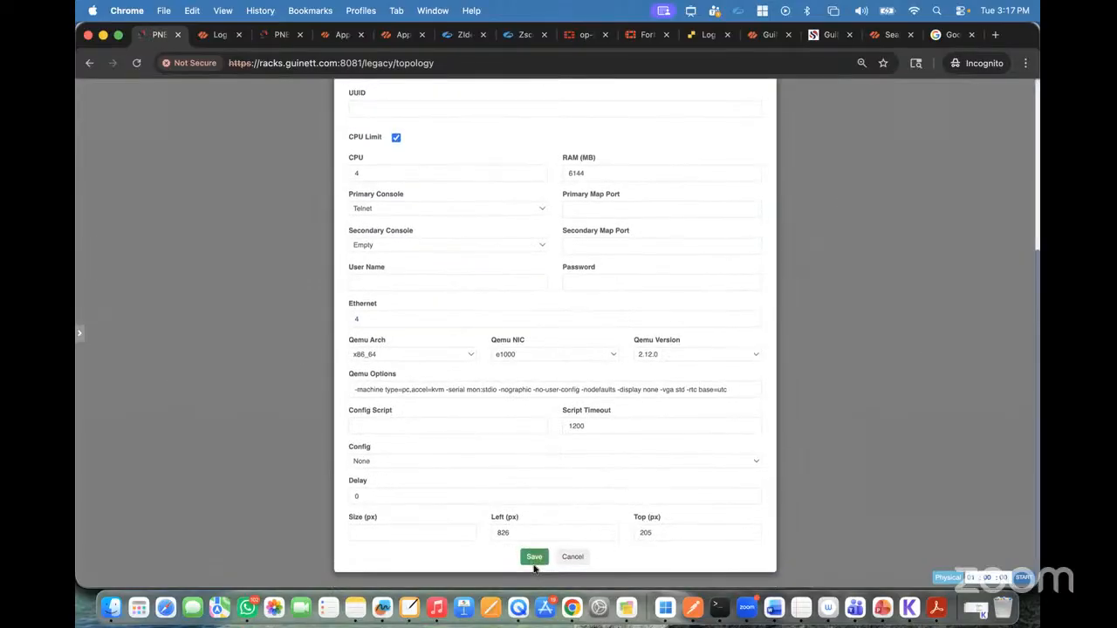
pyautogui.click(534, 558)
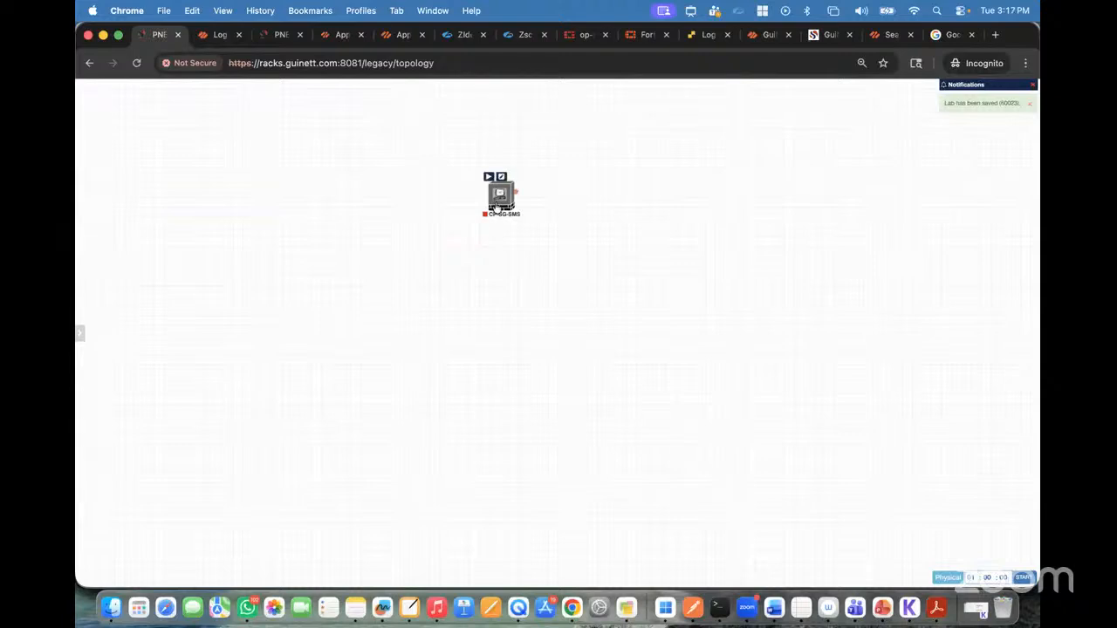
pyautogui.moveTo(496, 214); pyautogui.dragTo(474, 311)
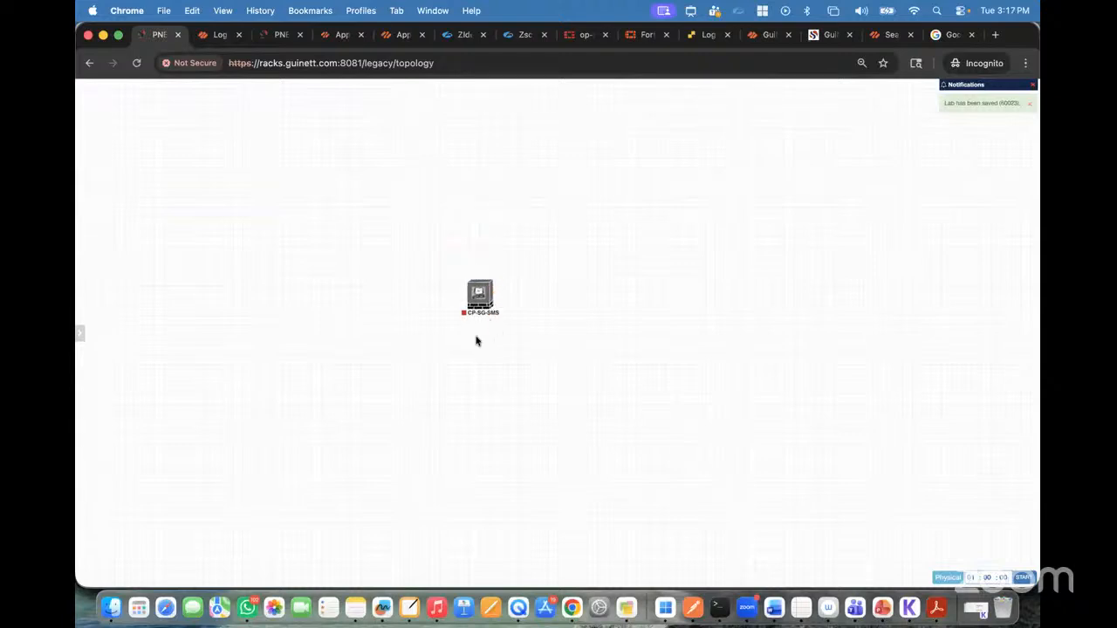
# Step: Start the CP-SG-SMS node and open its terminal console in a separate browser tab
pyautogui.moveTo(480, 297)
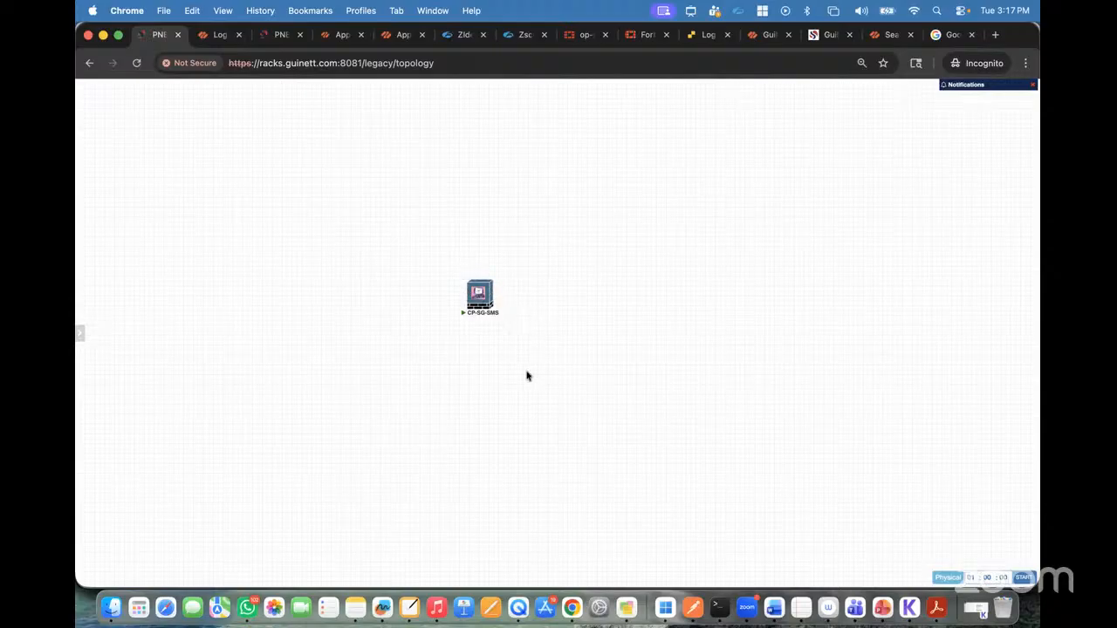
pyautogui.click(480, 298)
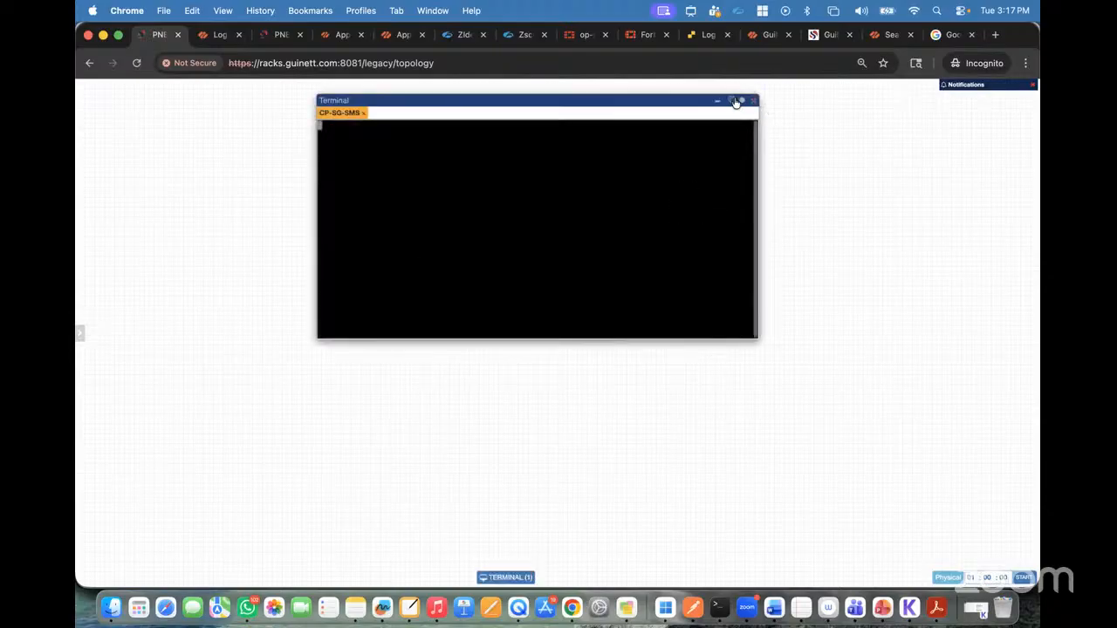
pyautogui.click(732, 101)
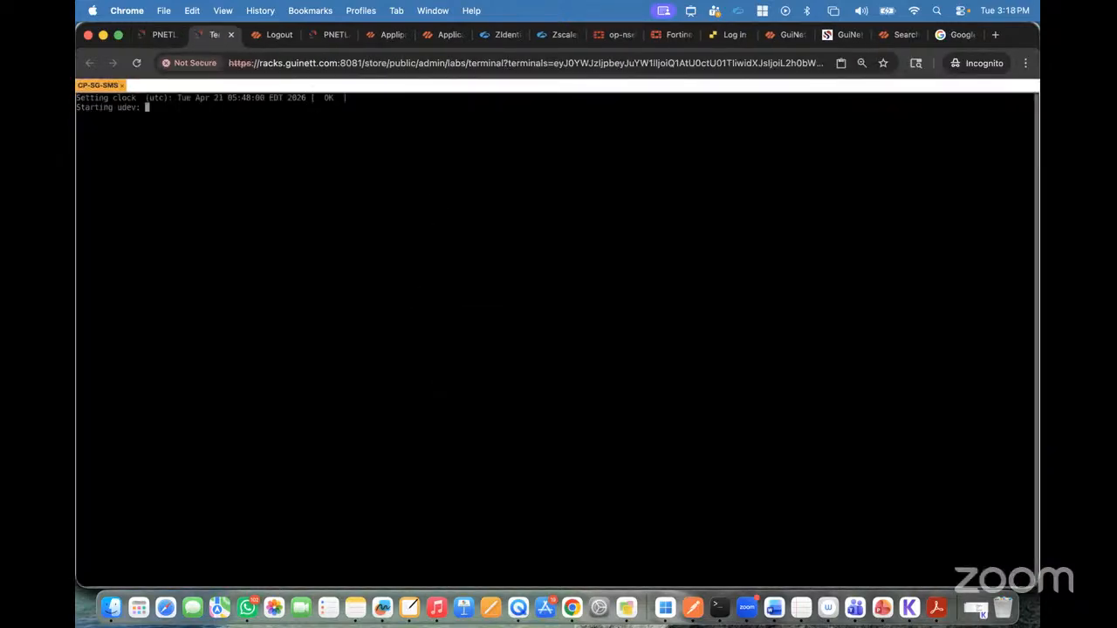
# Step: Set the CP-SG-SMS terminal's font size to 18
pyautogui.hotkey('ctrl', 'alt', 'shift')
pyautogui.click(158, 335)
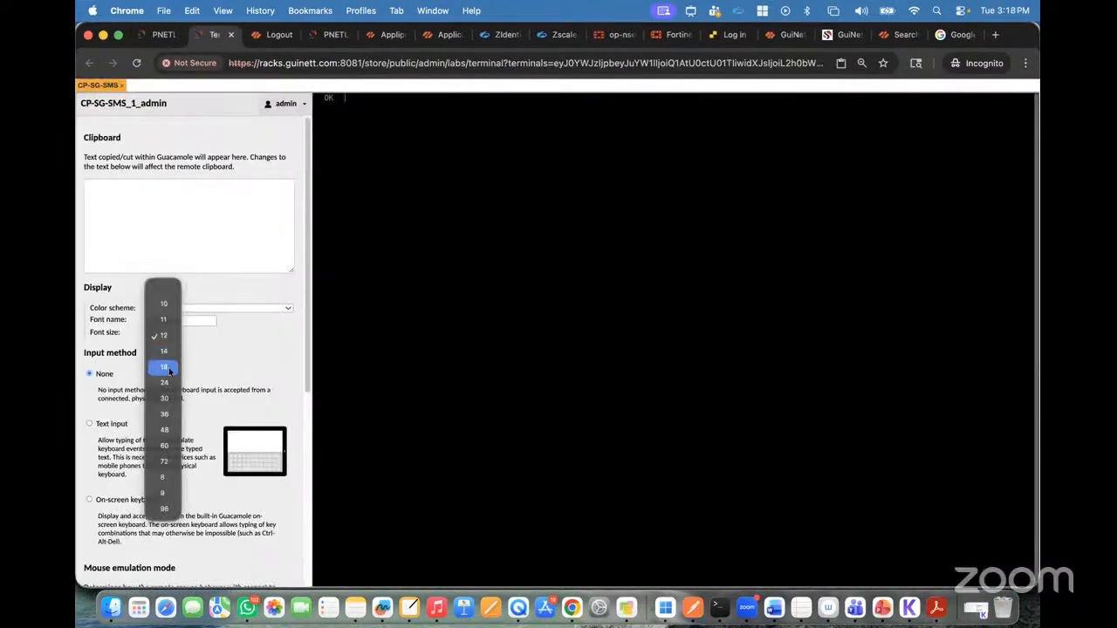
pyautogui.click(168, 368)
pyautogui.hotkey('ctrl', 'alt', 'shift')
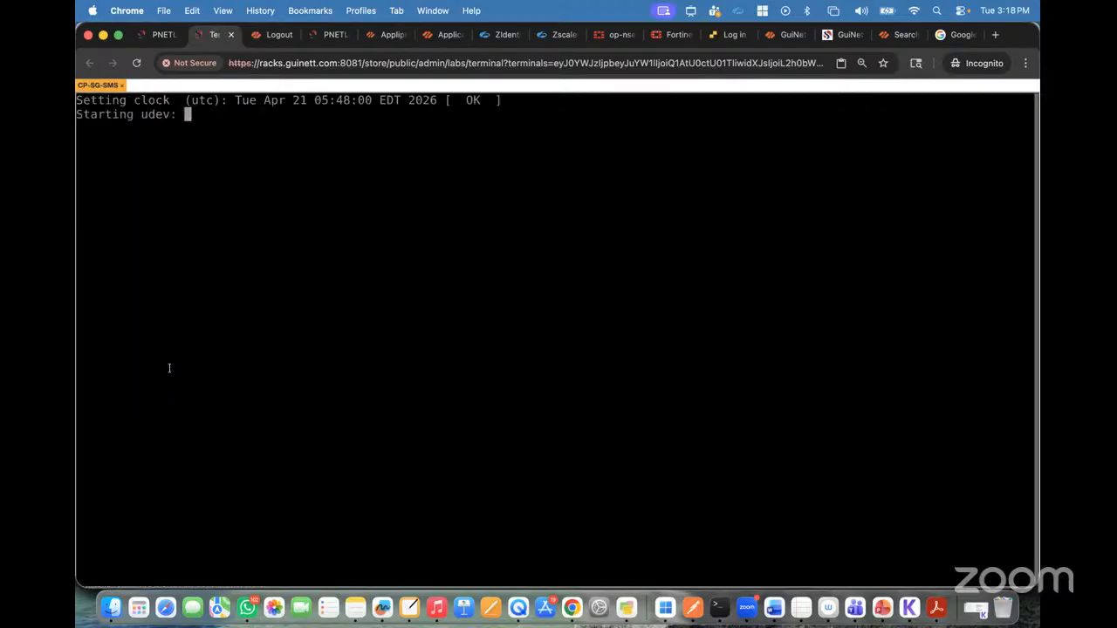
# Step: Switch to the remote Windows desktop in Windows App and close its InPrivate PNETLab login window
pyautogui.click(162, 35)
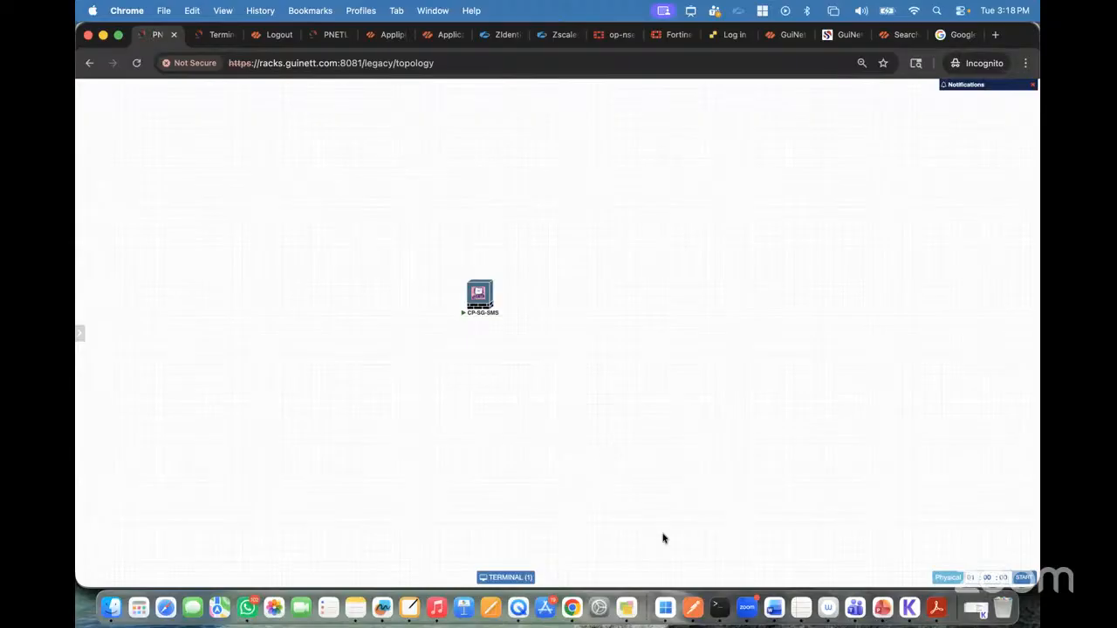
pyautogui.click(665, 607)
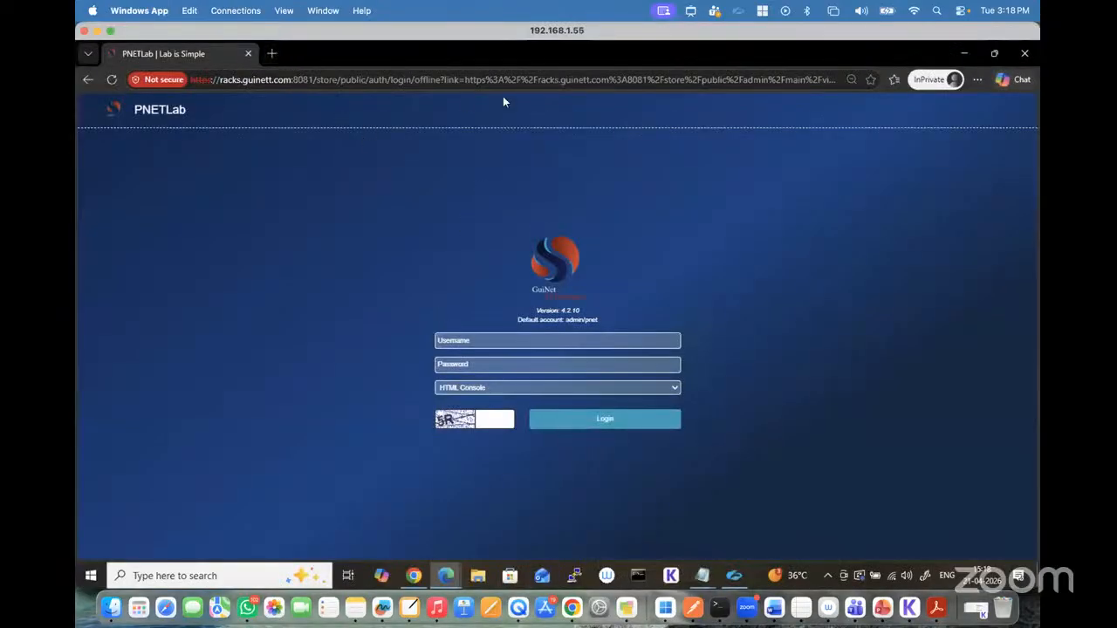
pyautogui.click(1023, 54)
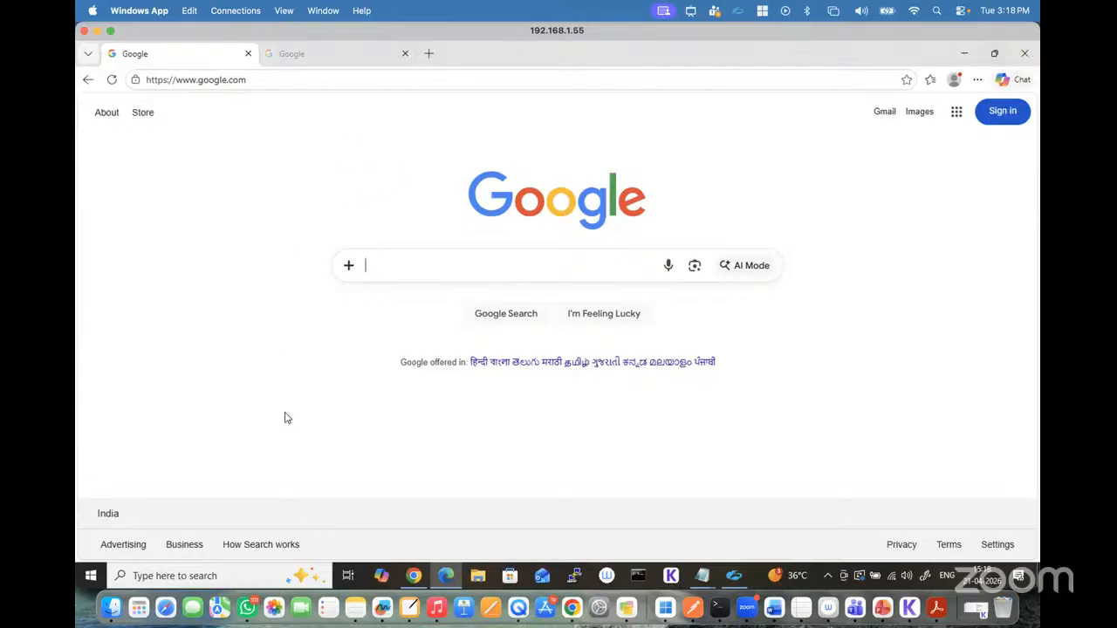
# Step: Find SmartConsole on the remote Windows machine and uninstall Check Point SmartConsole R81.10, then return to the browser window behind
pyautogui.click(153, 574)
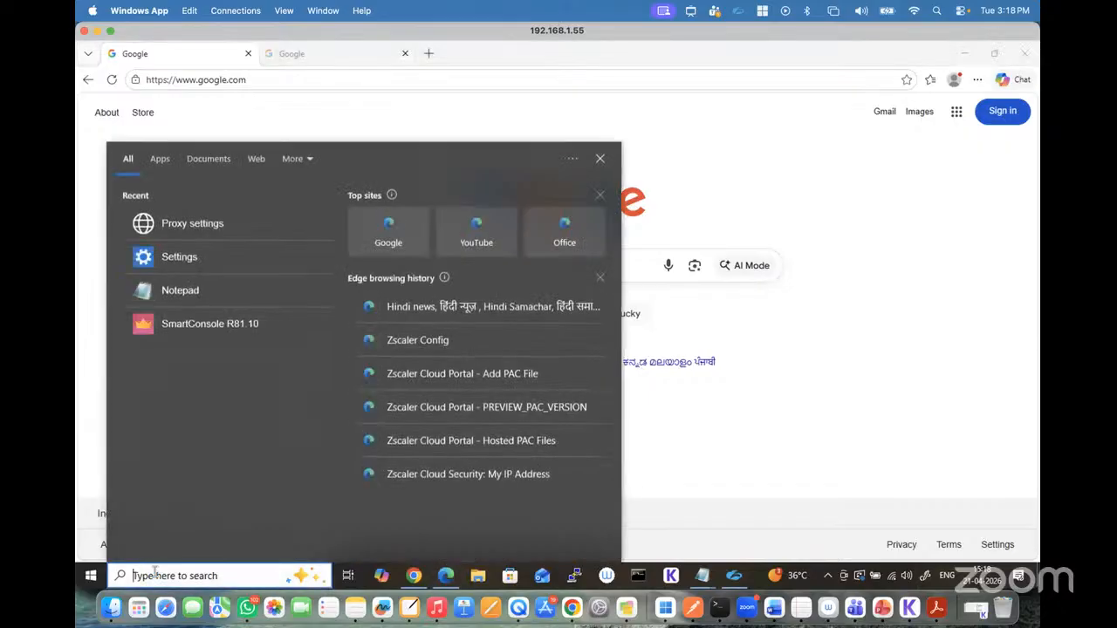
pyautogui.write('sma')
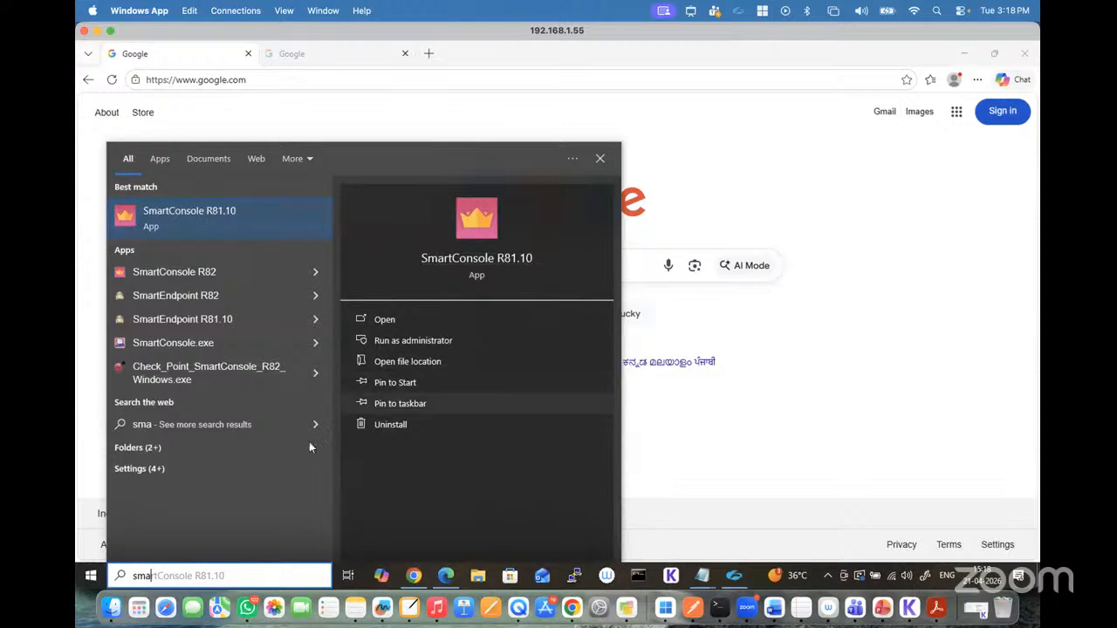
pyautogui.click(396, 423)
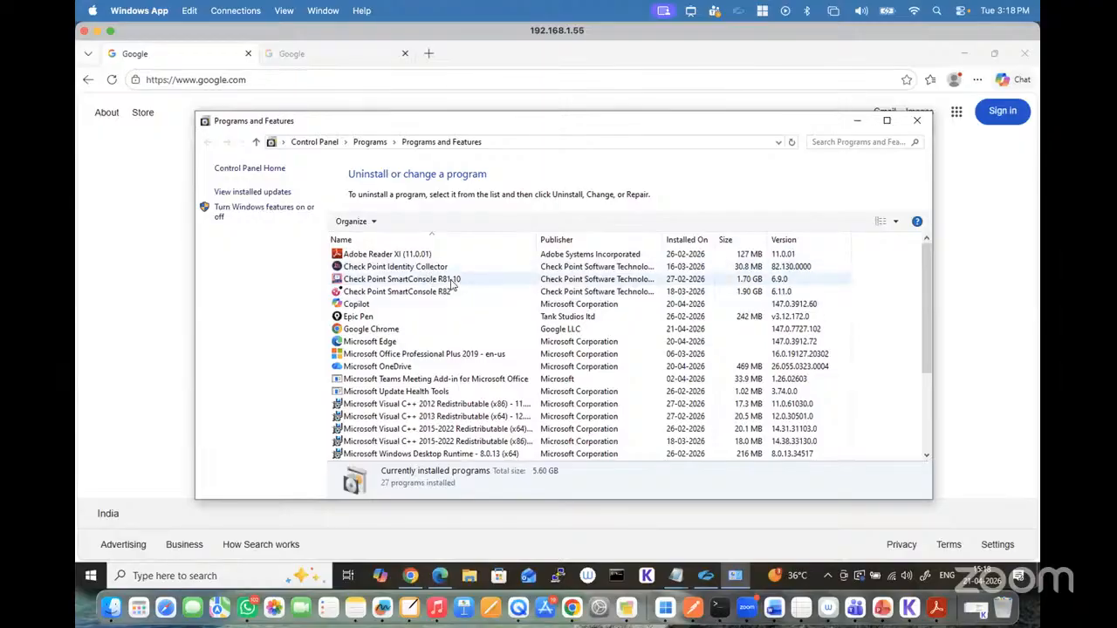
pyautogui.doubleClick(451, 281)
pyautogui.click(486, 393)
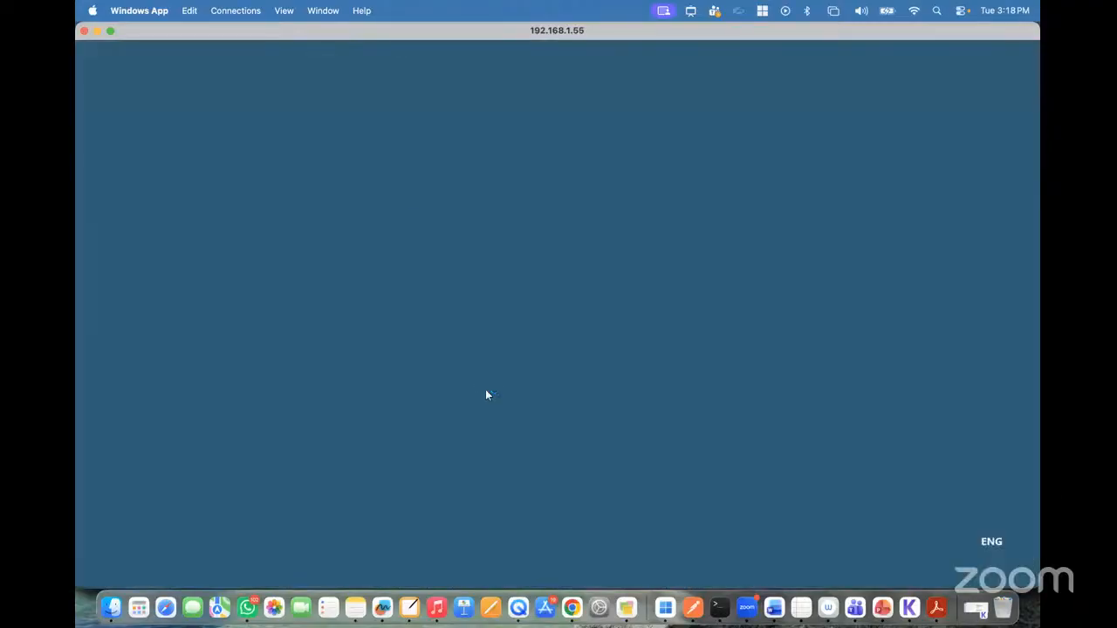
pyautogui.click(717, 419)
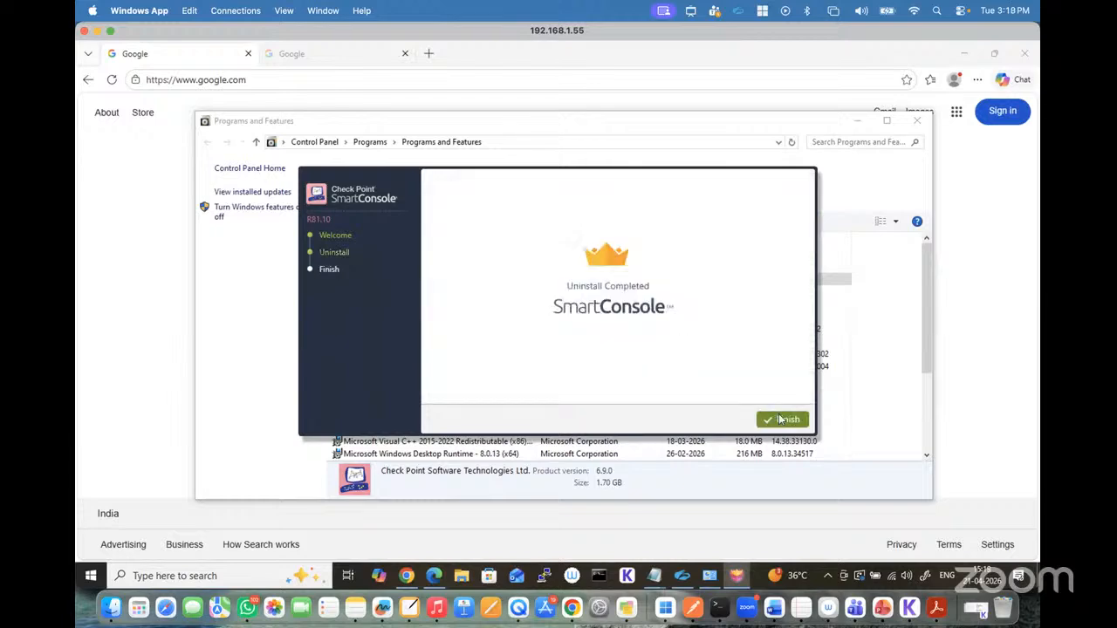
pyautogui.click(780, 419)
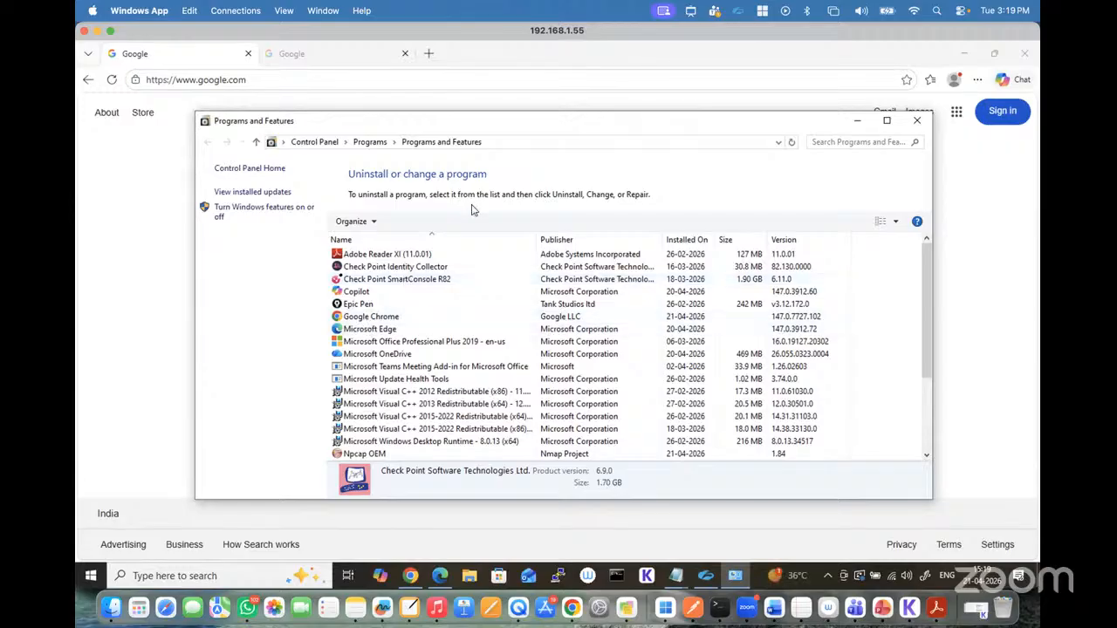
pyautogui.click(135, 329)
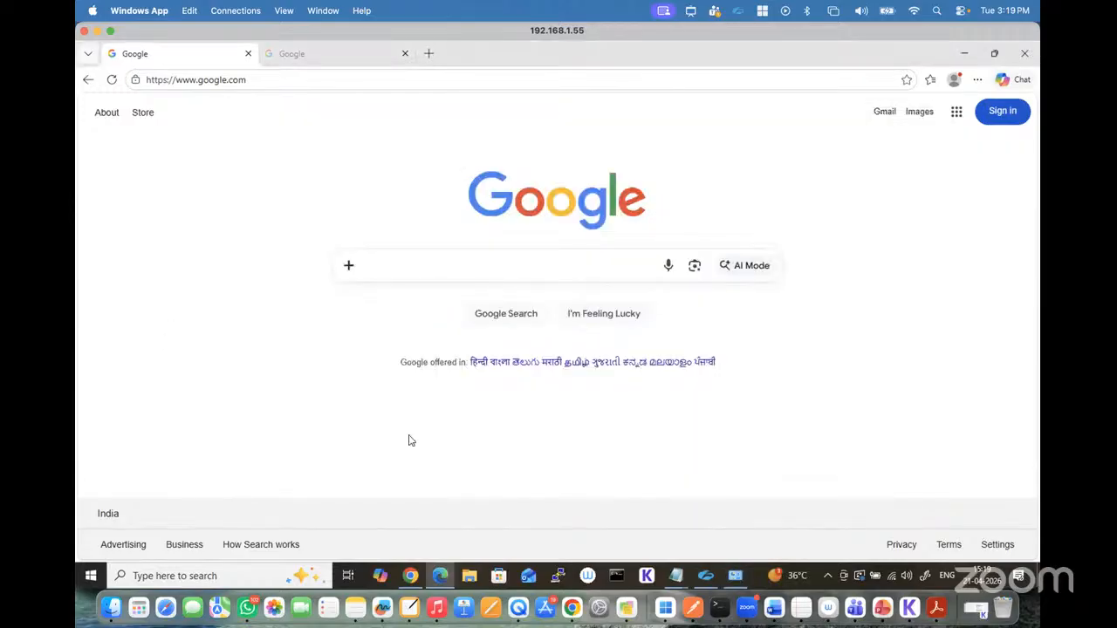
# Step: Switch back to Chrome and check the boot progress in the CP-SG-SMS terminal against the lab topology
pyautogui.click(571, 607)
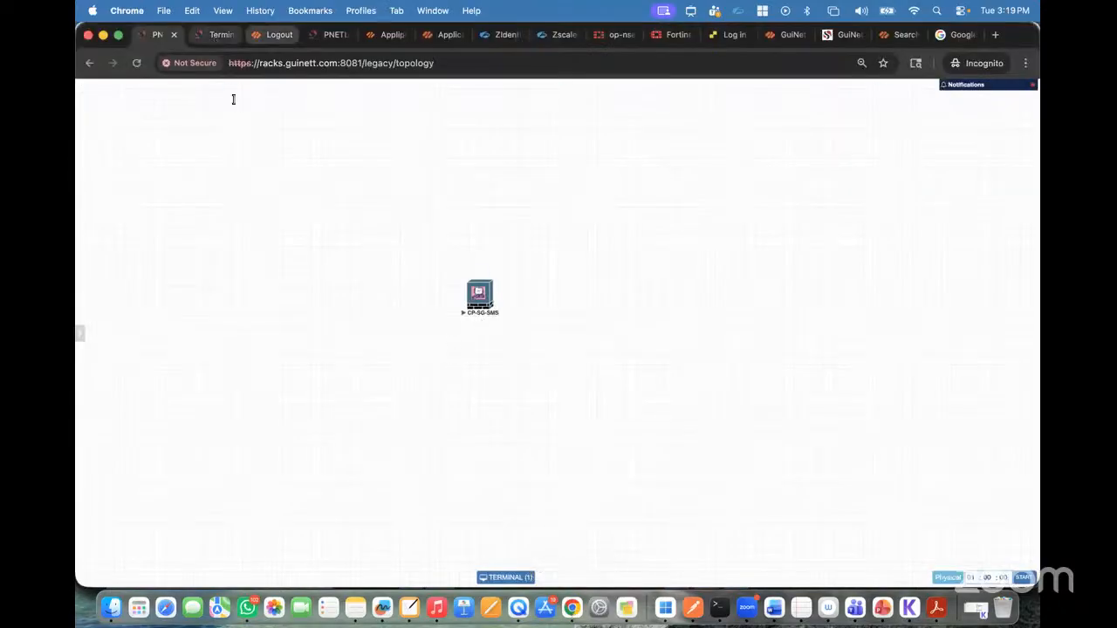
pyautogui.click(218, 34)
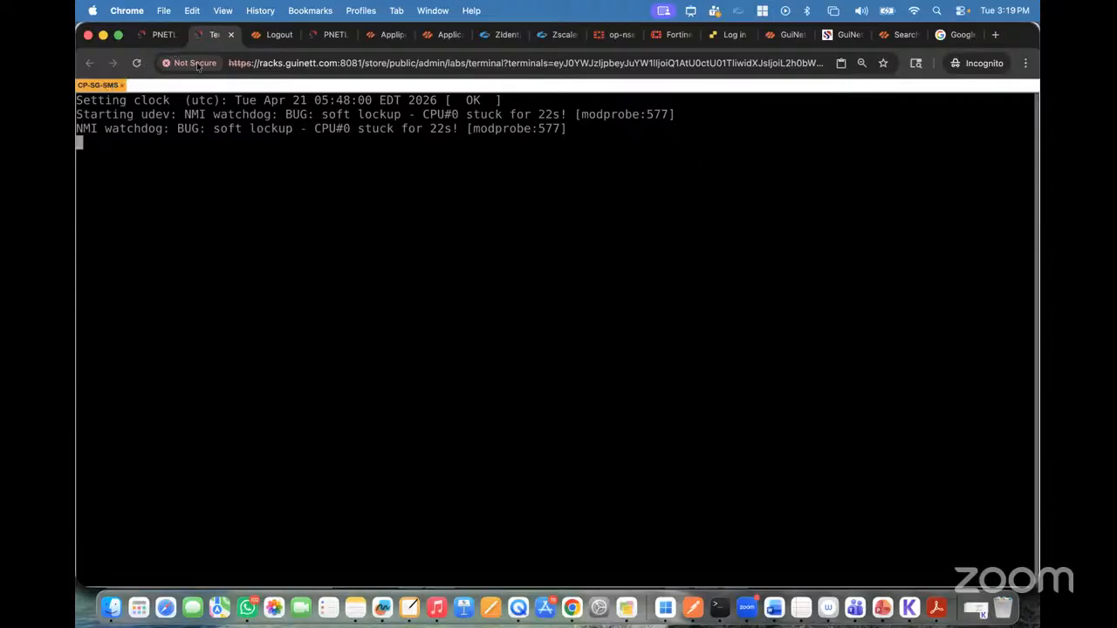
pyautogui.click(164, 35)
pyautogui.click(211, 37)
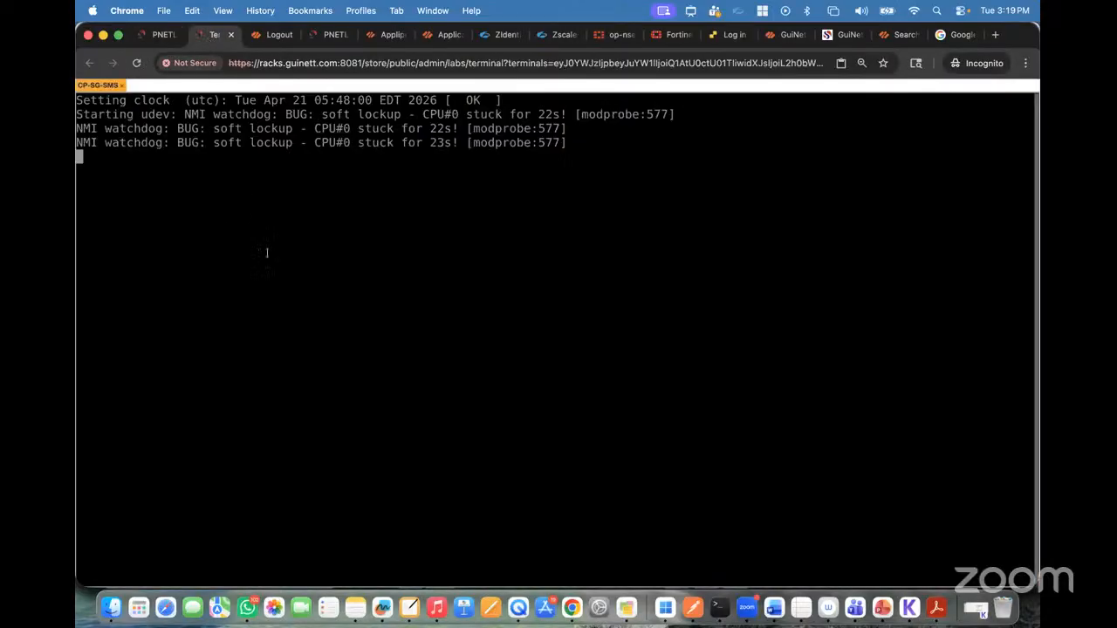
pyautogui.click(158, 35)
pyautogui.click(211, 35)
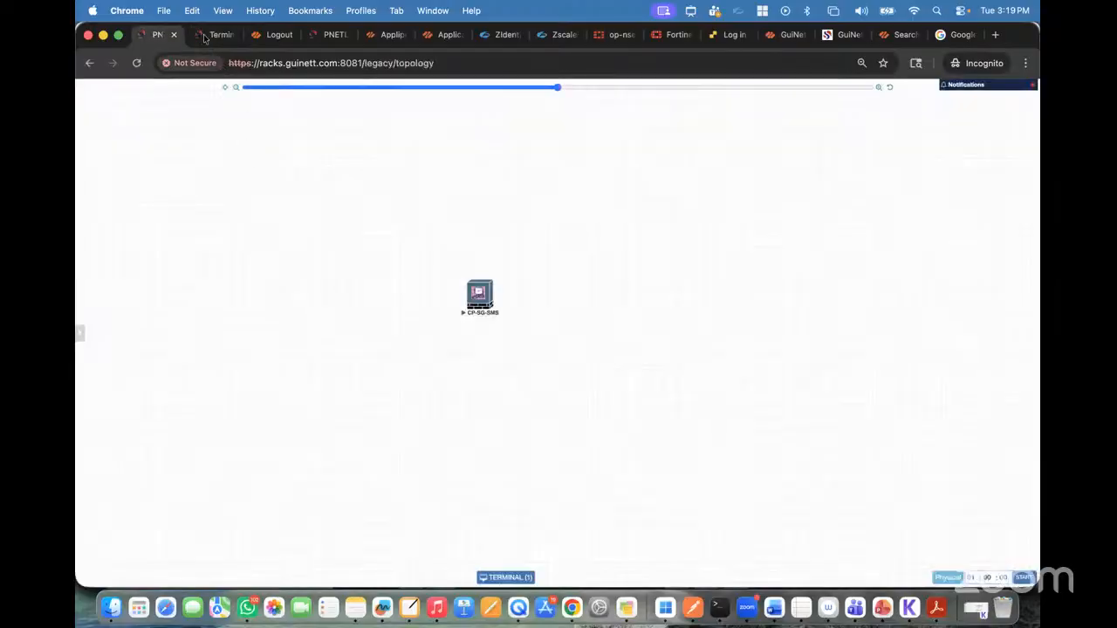
# Step: Stop the CP-SG-SMS node in the lab topology and save its settings with CPU set to 8 and RAM to 9000 MB
pyautogui.click(159, 35)
pyautogui.click(468, 278)
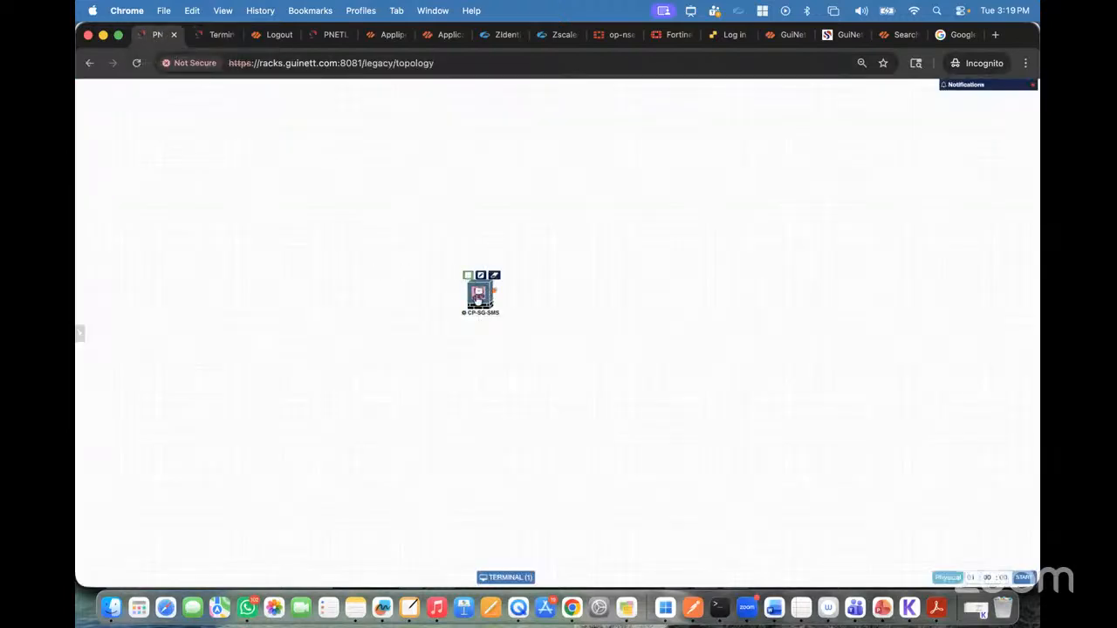
pyautogui.click(480, 278)
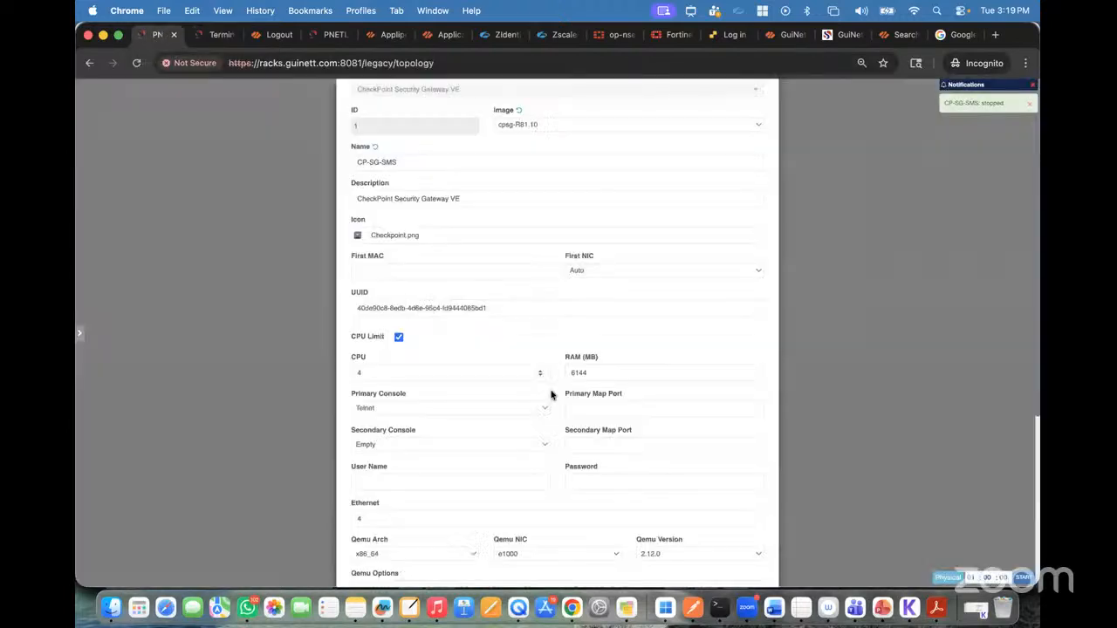
pyautogui.scroll(-3, 551, 392)
pyautogui.doubleClick(390, 309)
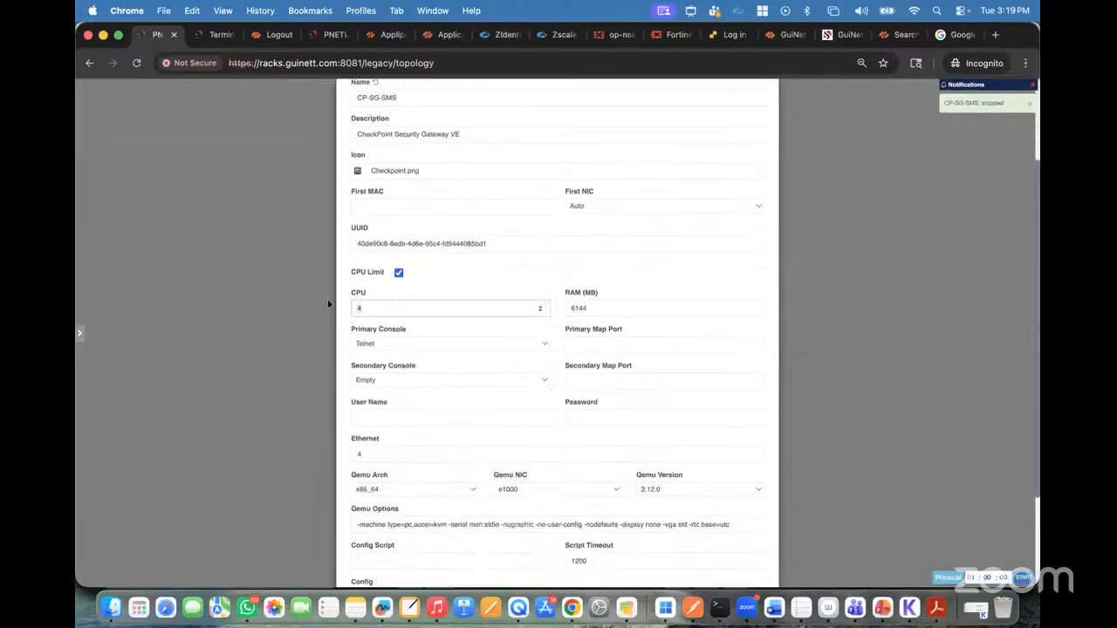
pyautogui.write('8')
pyautogui.doubleClick(593, 309)
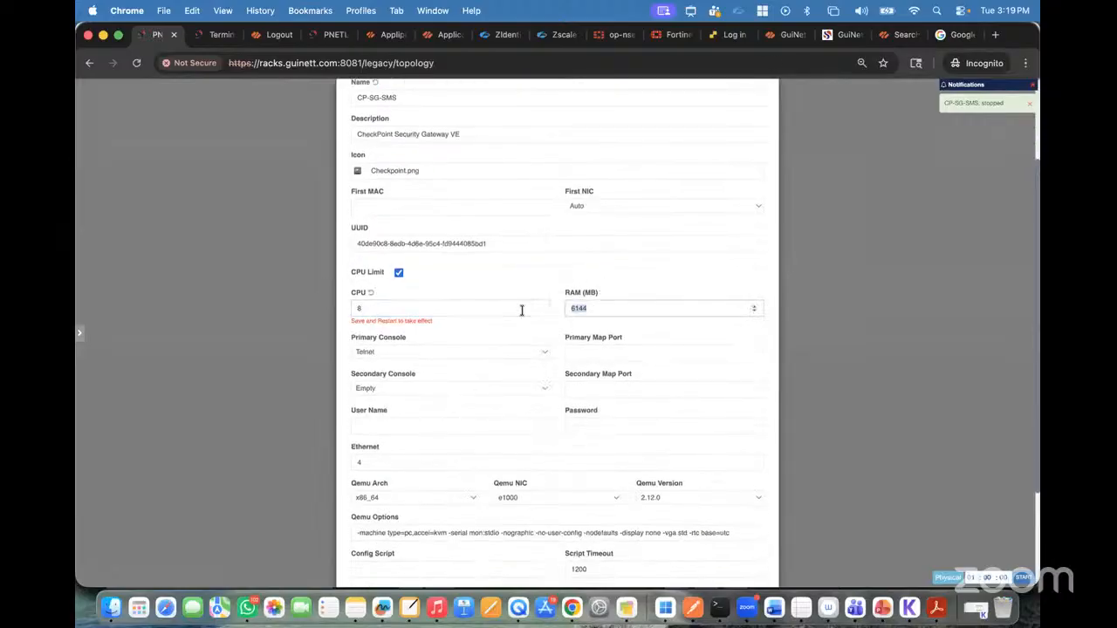
pyautogui.write('900')
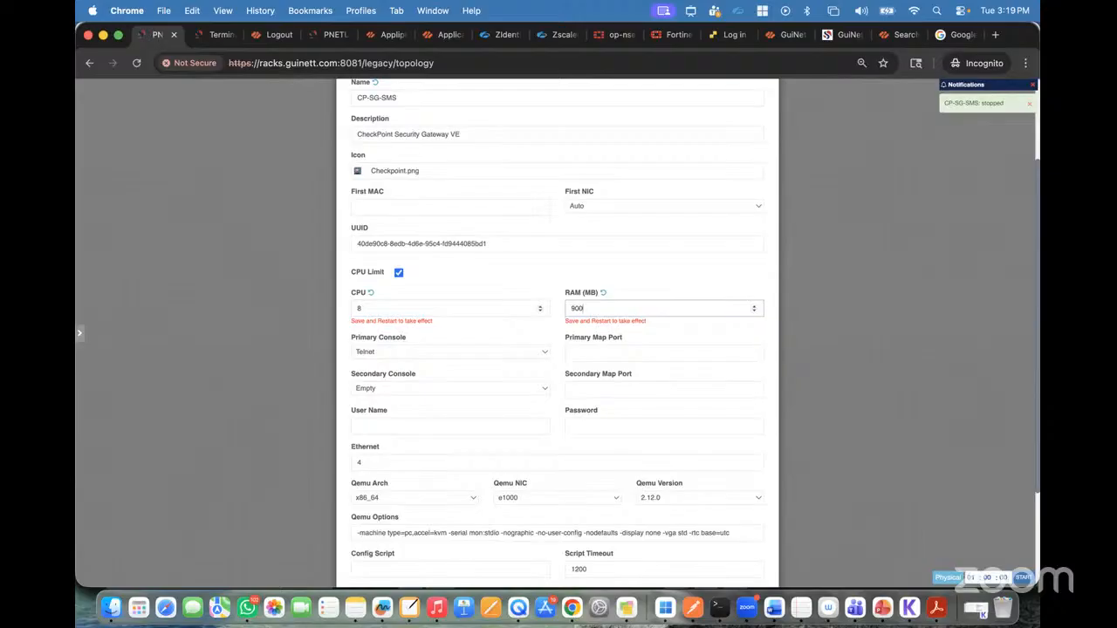
pyautogui.write('0')
pyautogui.scroll(-3, 541, 488)
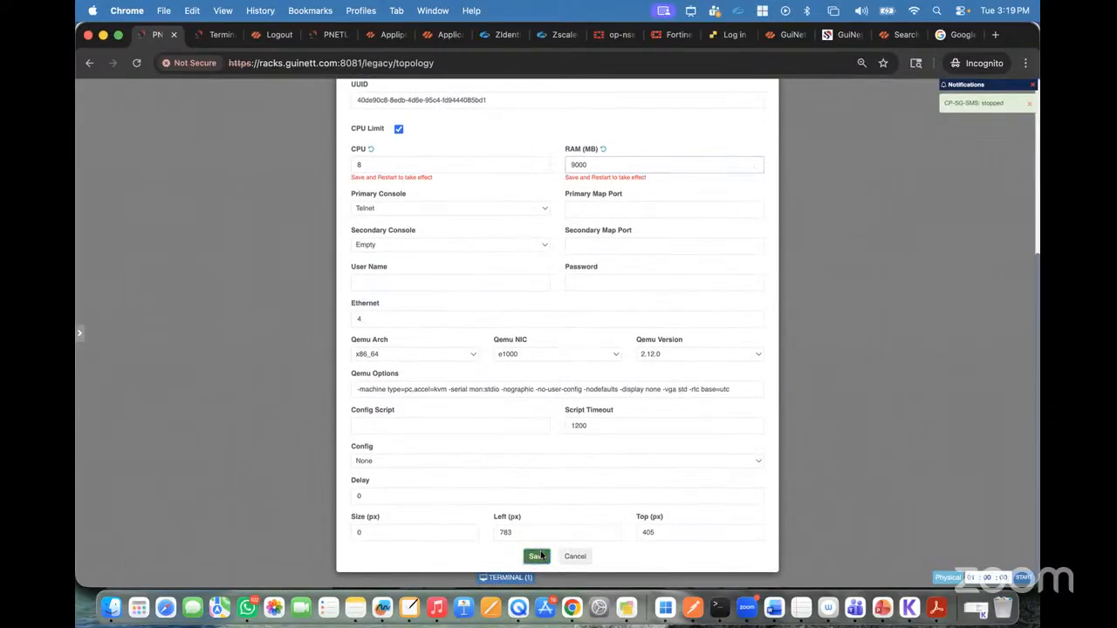
pyautogui.click(534, 555)
# Step: Wipe the CP-SG-SMS node and close its old terminal page
pyautogui.rightClick(482, 307)
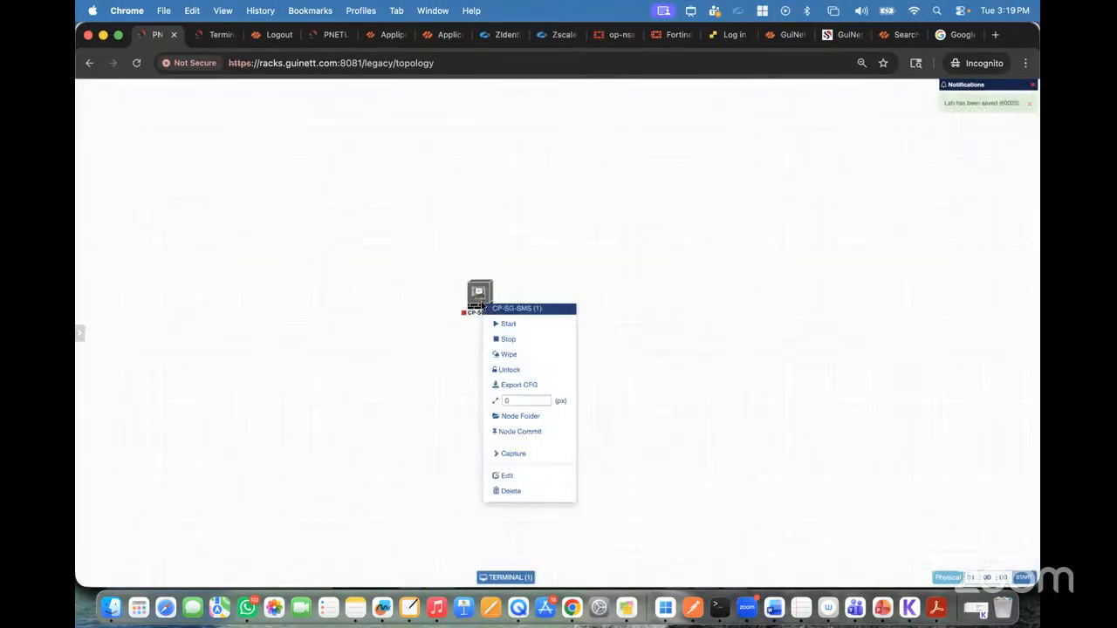
pyautogui.click(511, 355)
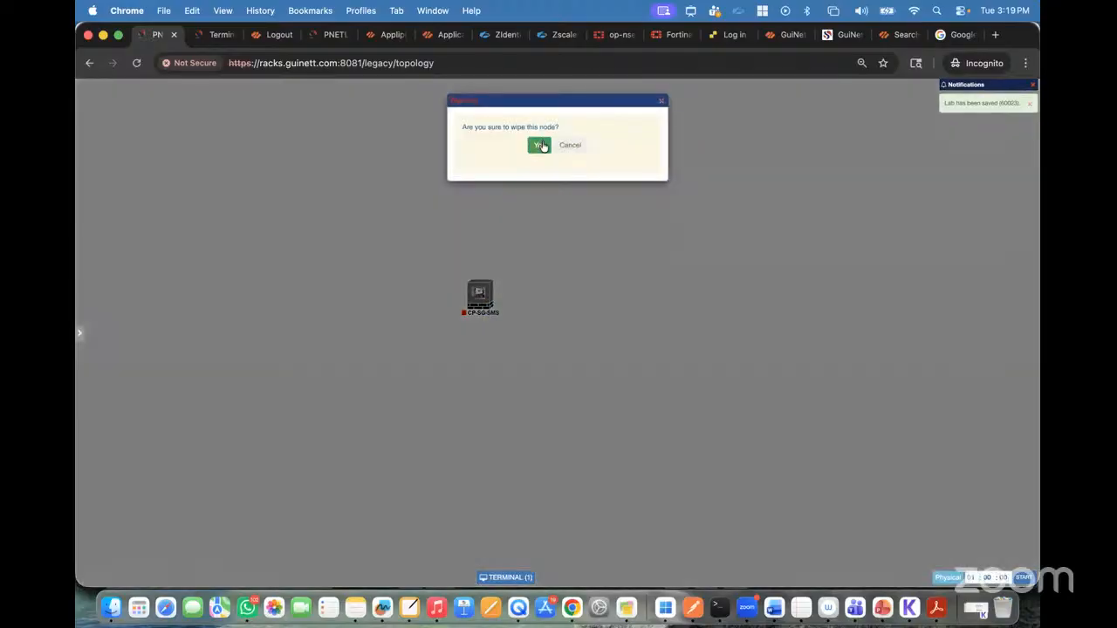
pyautogui.click(539, 145)
pyautogui.click(214, 35)
pyautogui.click(232, 35)
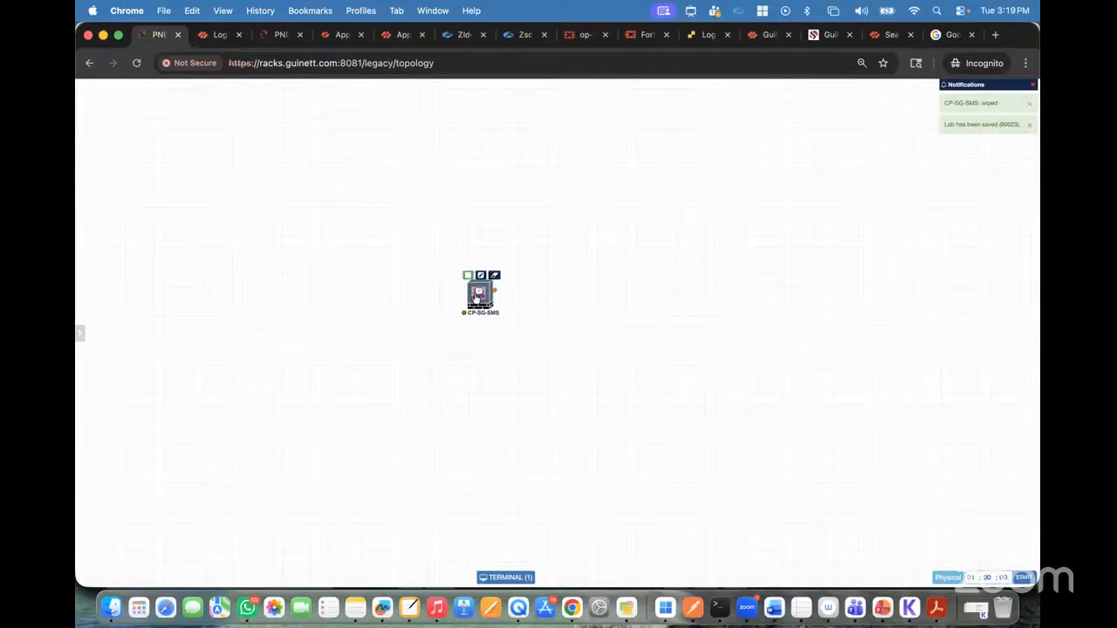
# Step: Start the CP-SG-SMS node and open its terminal as a separate browser page
pyautogui.click(469, 278)
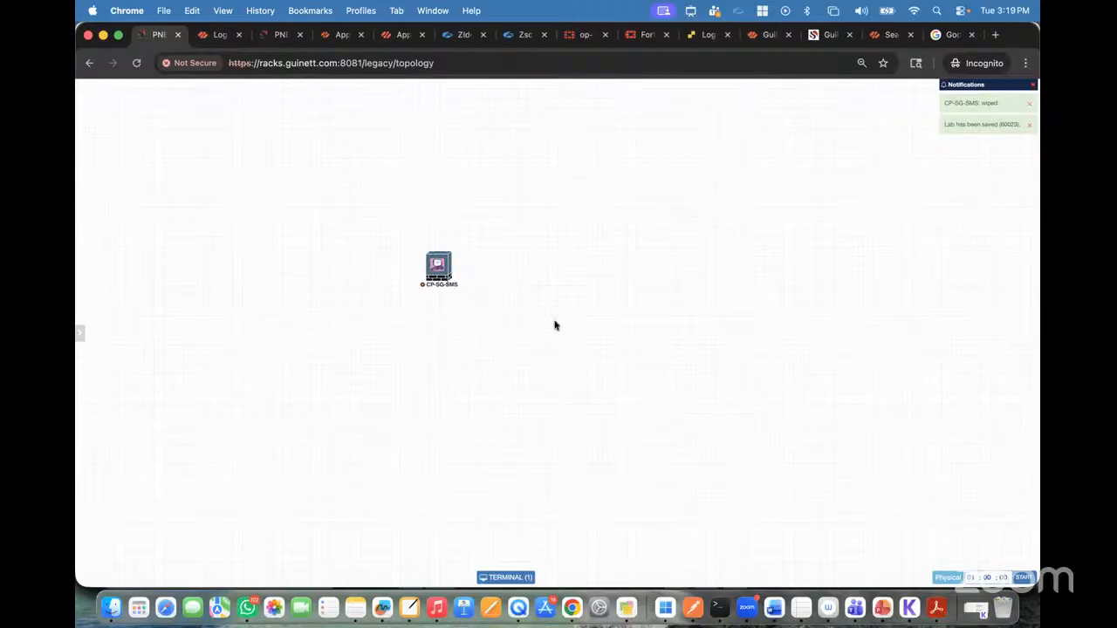
pyautogui.moveTo(435, 265)
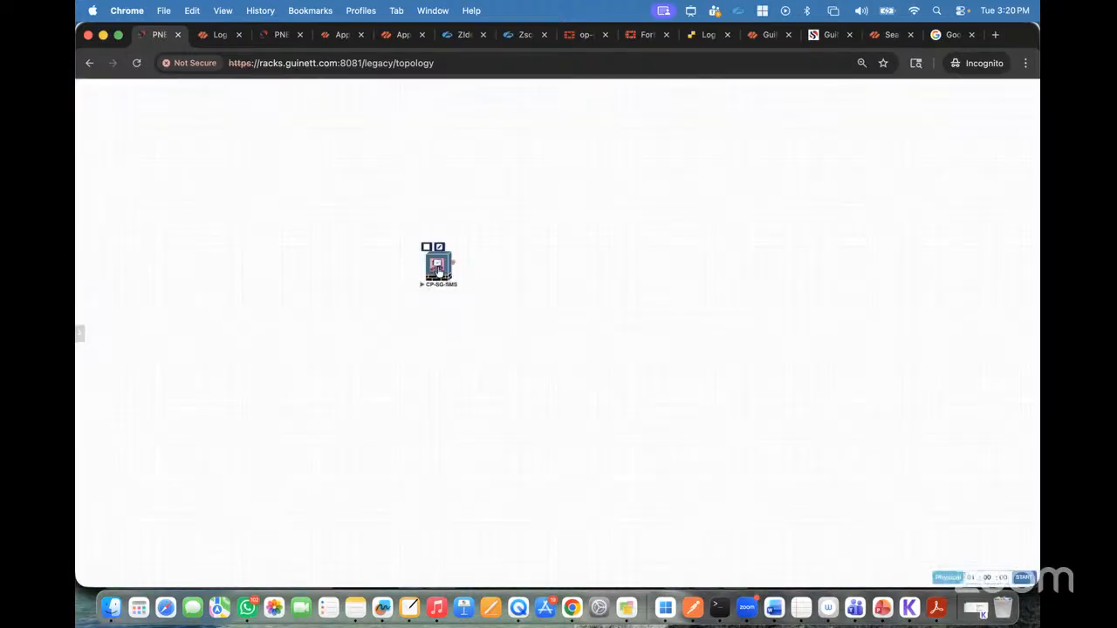
pyautogui.click(438, 267)
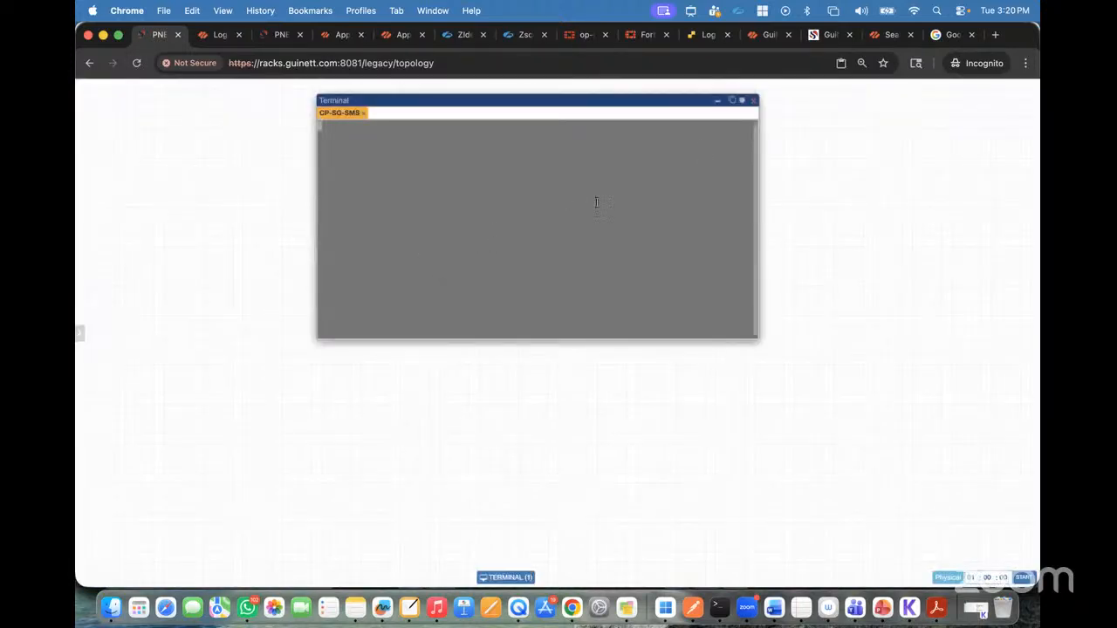
pyautogui.click(731, 100)
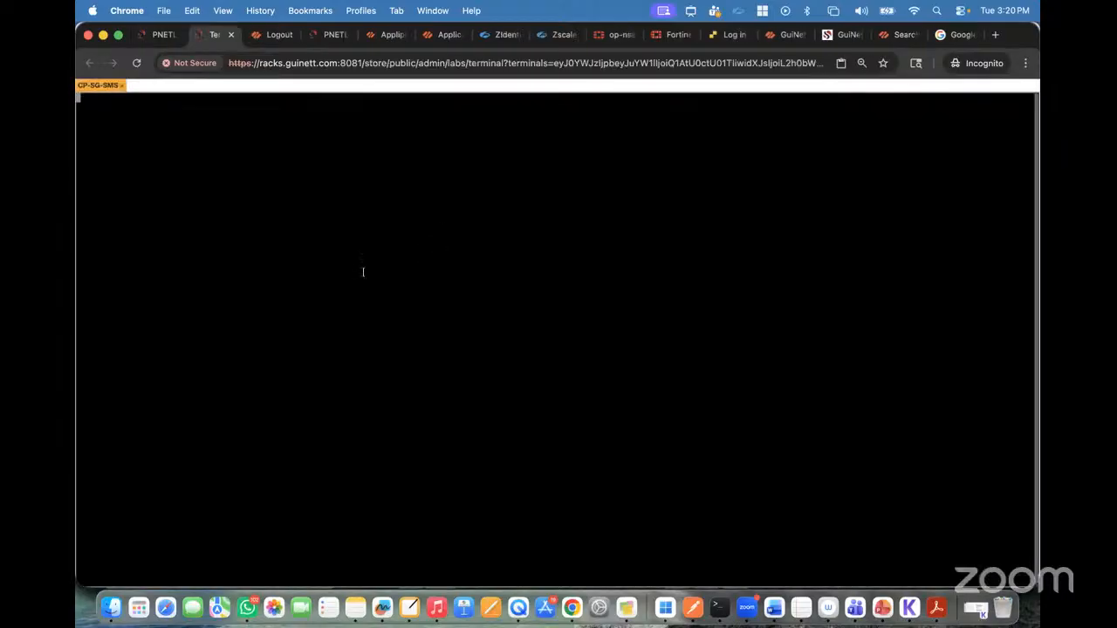
# Step: Set the font size of the new CP-SG-SMS terminal session to 18
pyautogui.hotkey('ctrl', 'alt', 'shift')
pyautogui.click(155, 333)
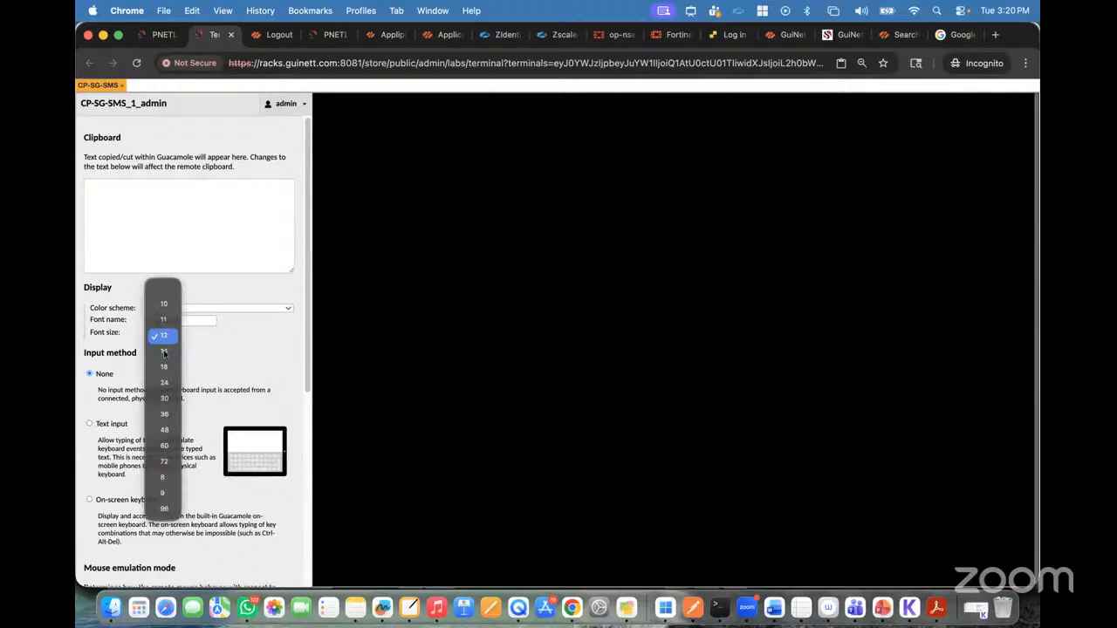
pyautogui.click(165, 367)
pyautogui.hotkey('ctrl', 'alt', 'shift')
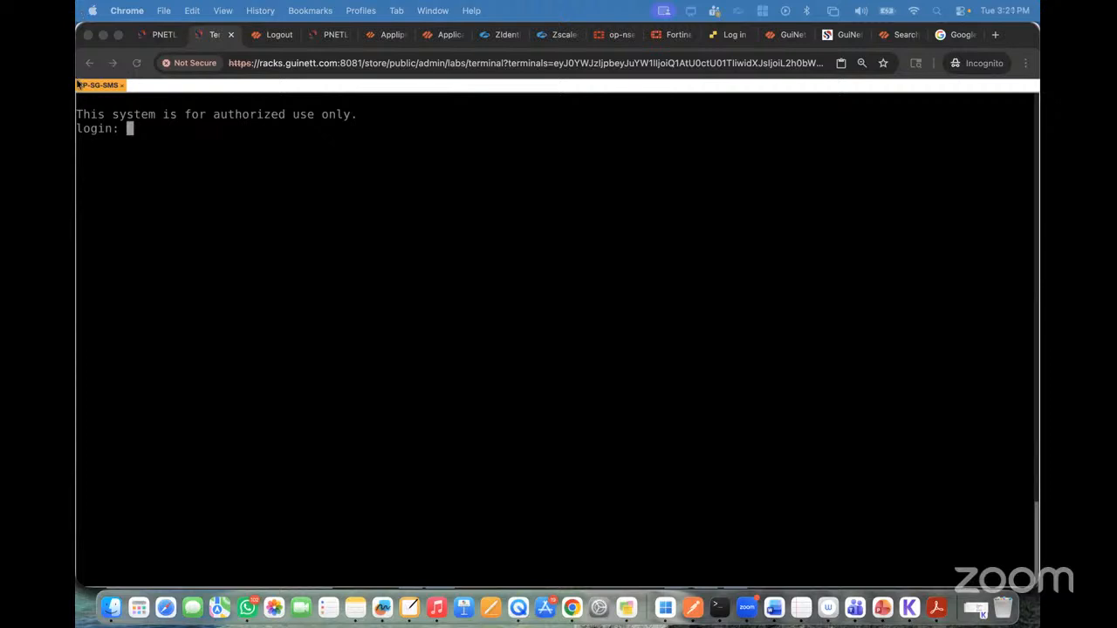
# Step: Log in to the CP-SG-SMS console as admin with the account password
pyautogui.click(157, 35)
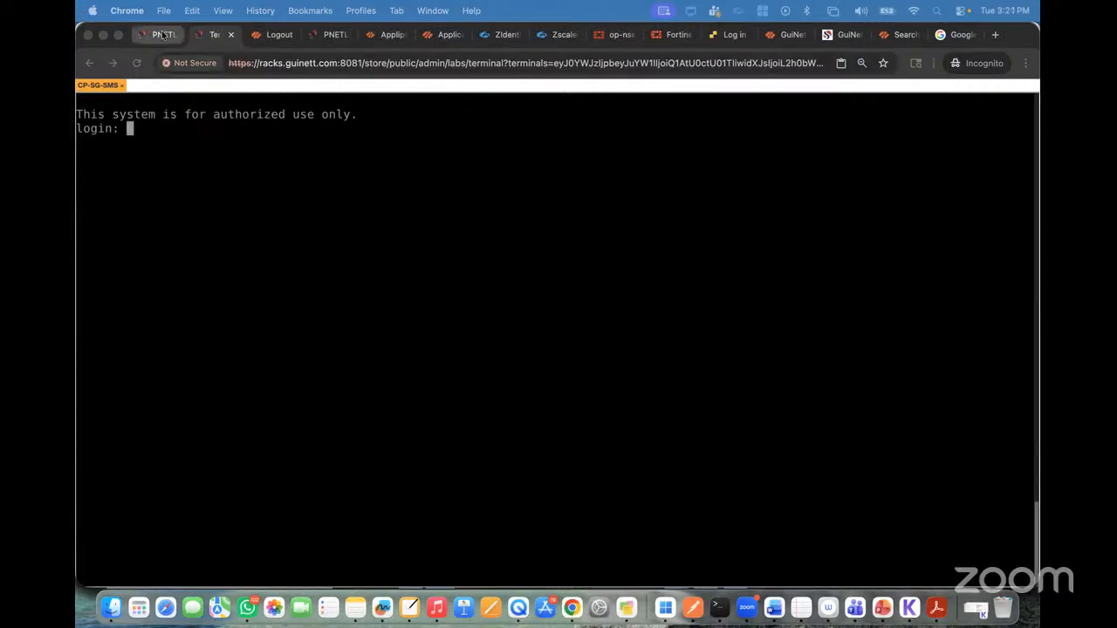
pyautogui.click(216, 36)
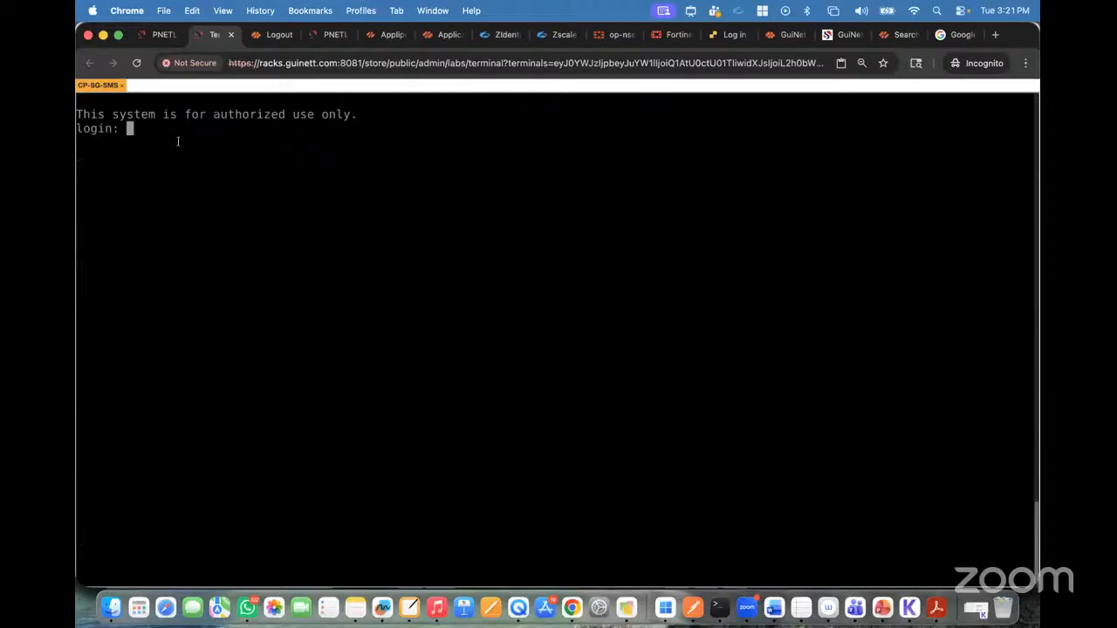
pyautogui.write('admin')
pyautogui.press('Return')
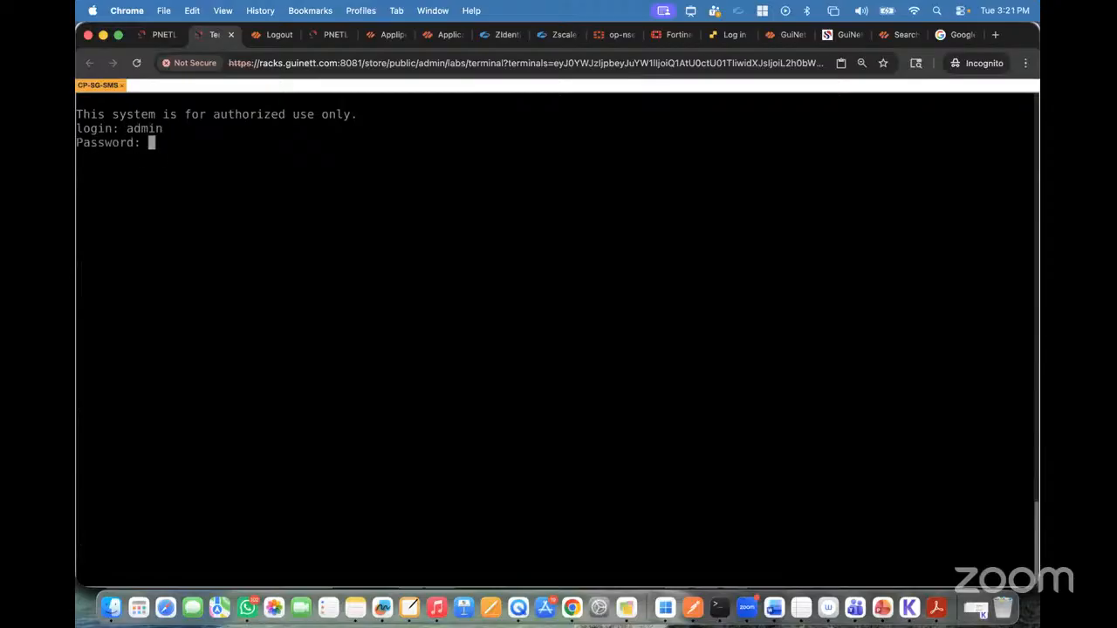
pyautogui.press('Return')
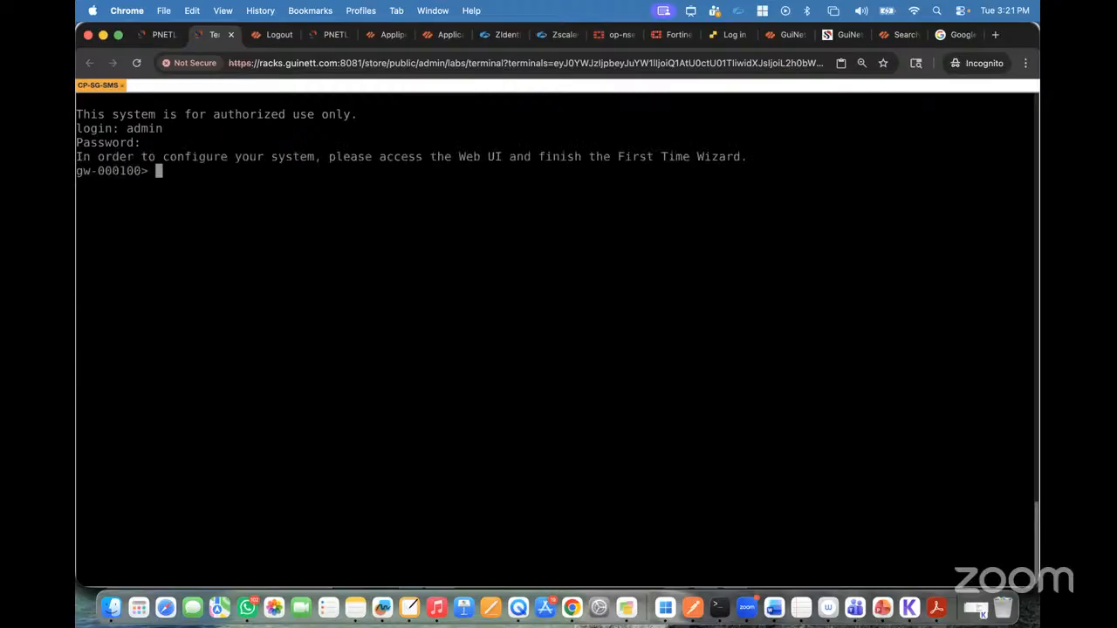
pyautogui.press('Return')
pyautogui.press('Return')
pyautogui.press('Return')
pyautogui.press('Return')
pyautogui.press('Return')
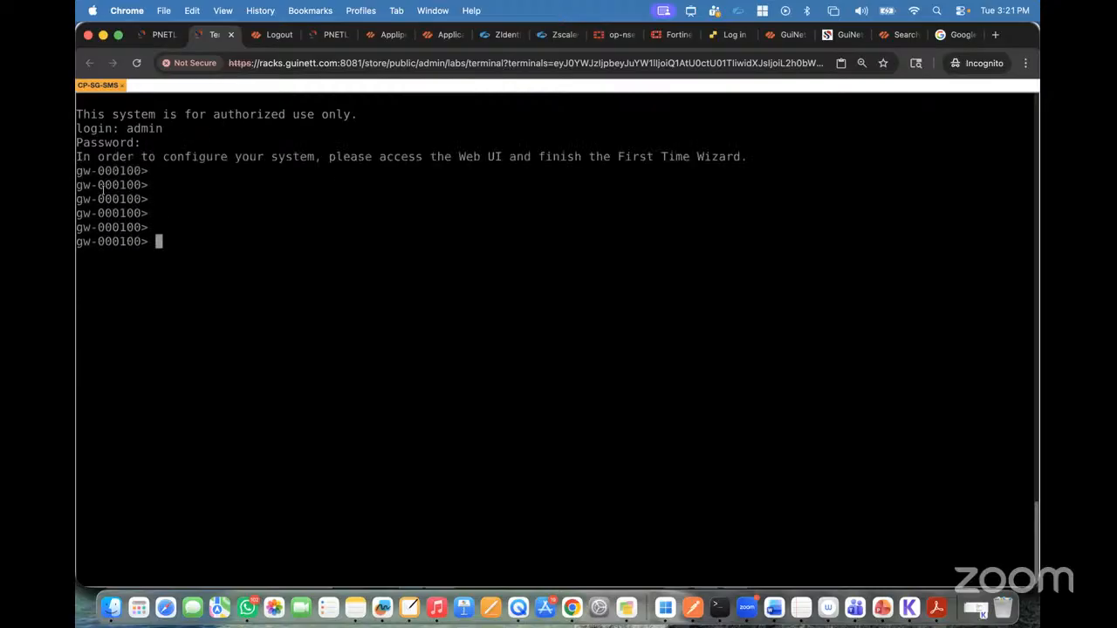
pyautogui.moveTo(78, 213); pyautogui.dragTo(141, 213)
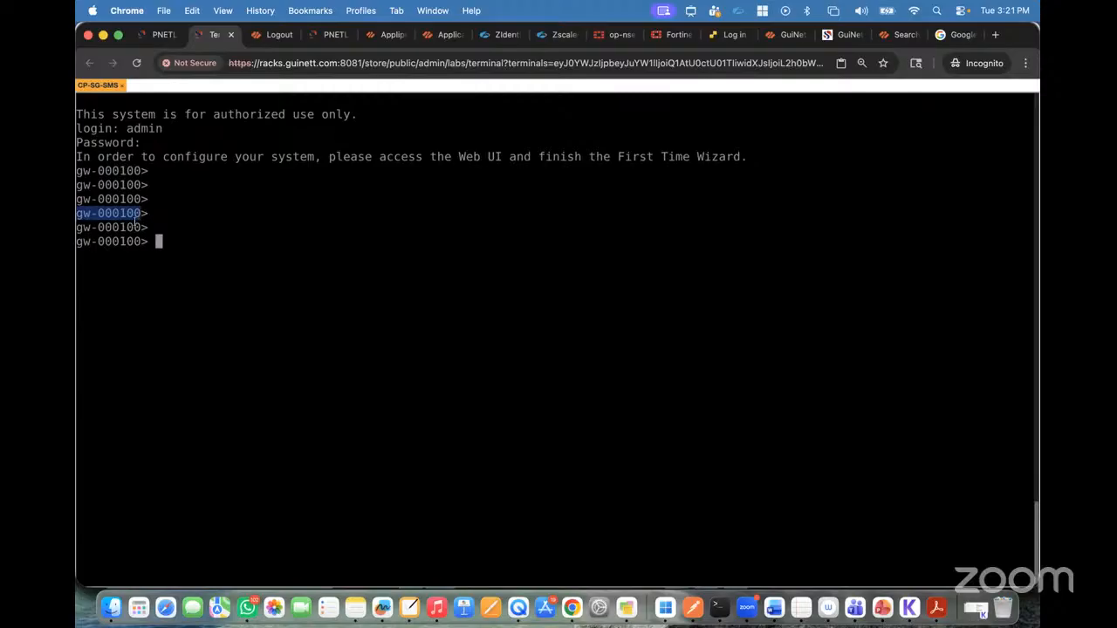
pyautogui.click(136, 223)
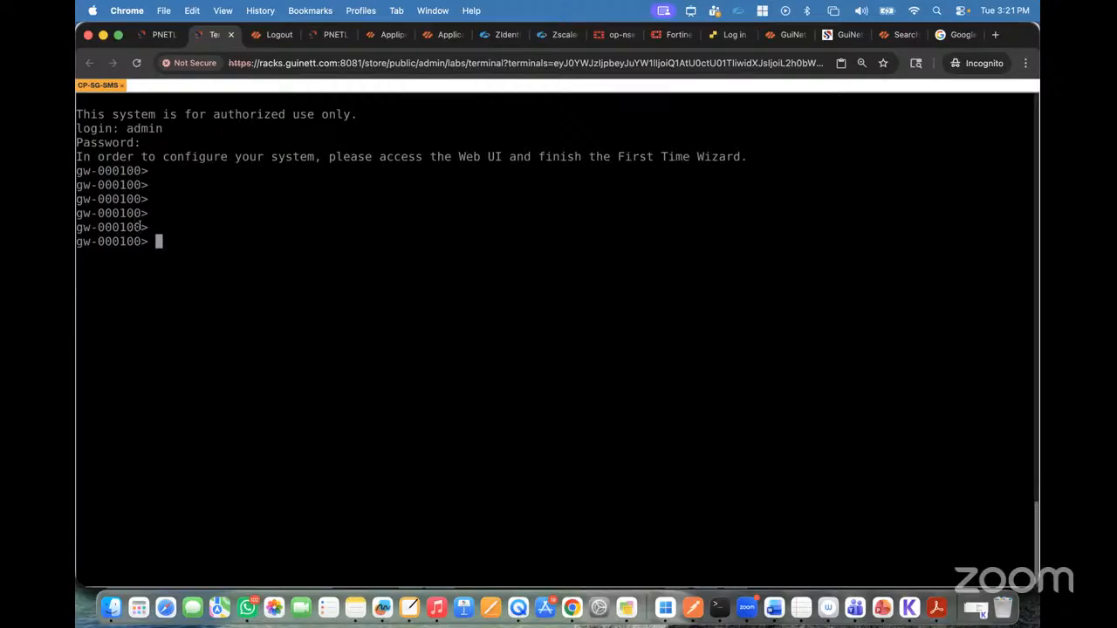
pyautogui.click(156, 37)
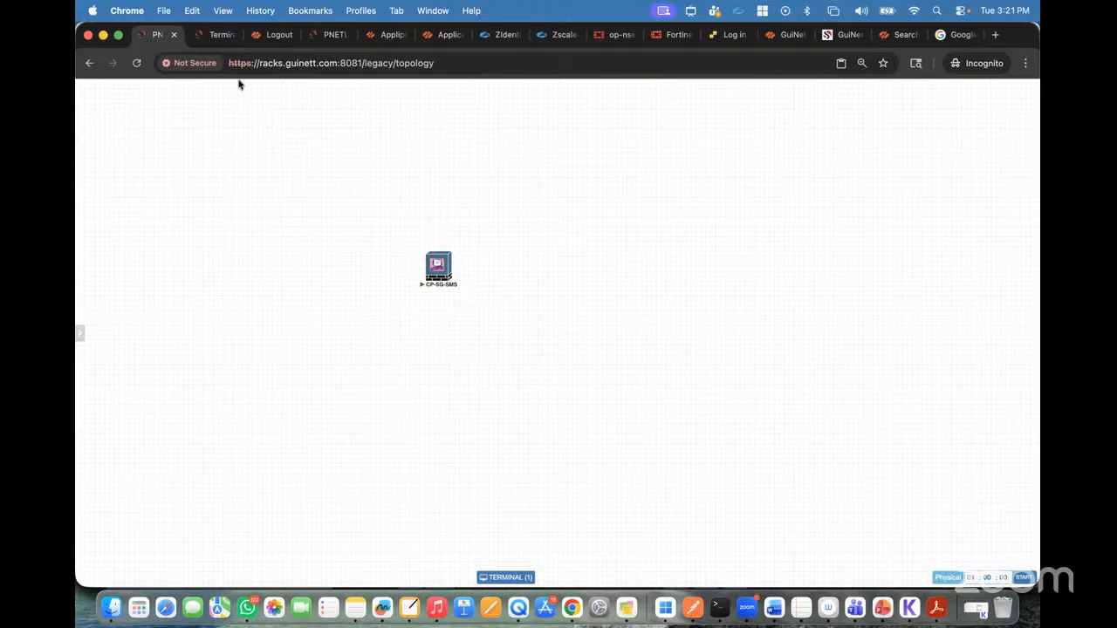
pyautogui.click(217, 35)
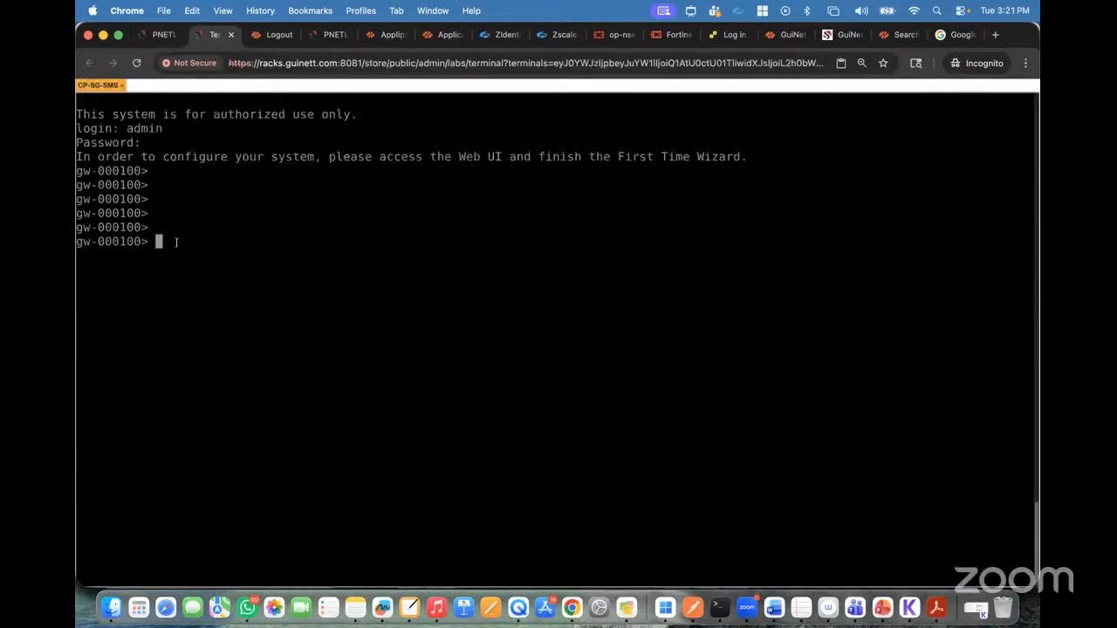
# Step: List the gateway's interface details with the command show interfaces all
pyautogui.write('show inter')
pyautogui.press('Tab')
pyautogui.write('s al')
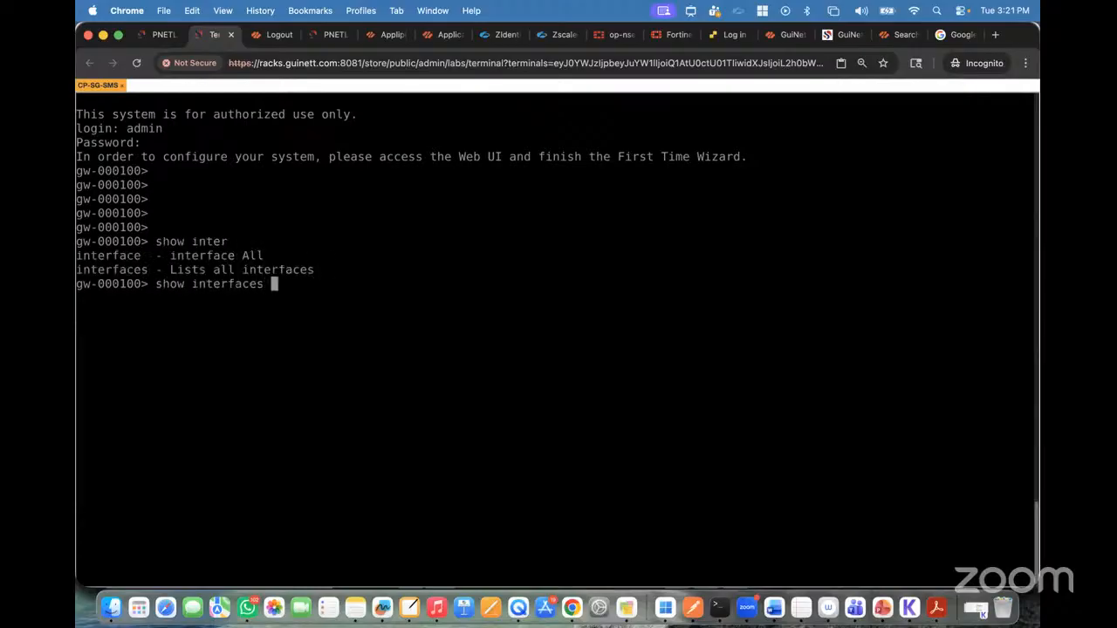
pyautogui.press('Tab')
pyautogui.write('l')
pyautogui.press('Return')
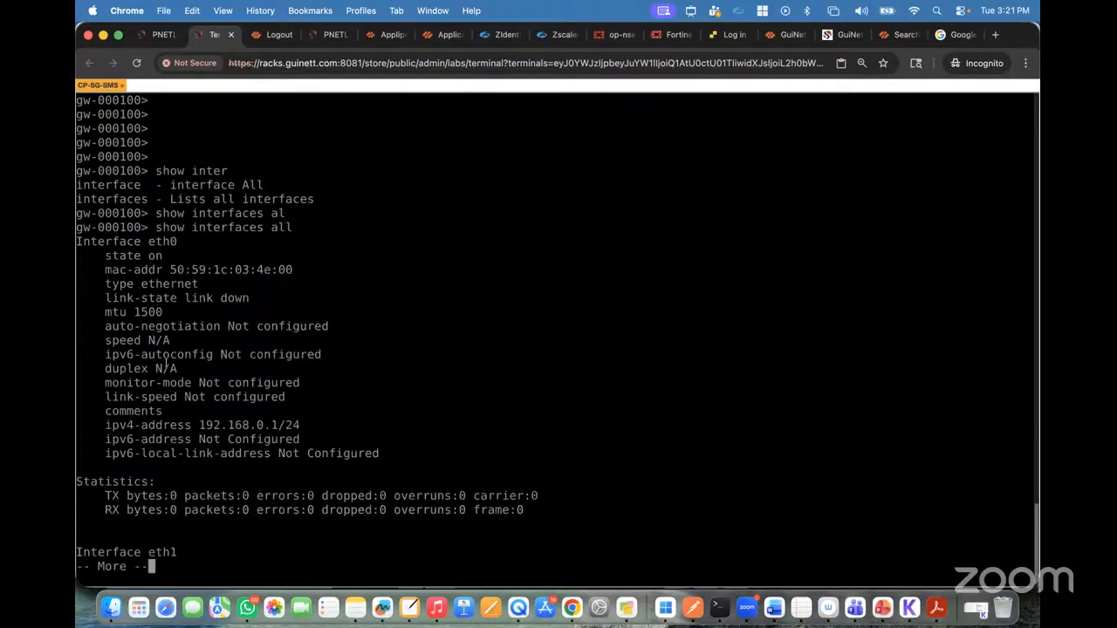
# Step: Page through the full interface output and examine the IPv4 addresses and states of eth0 to eth3 and the loopback
pyautogui.press('space')
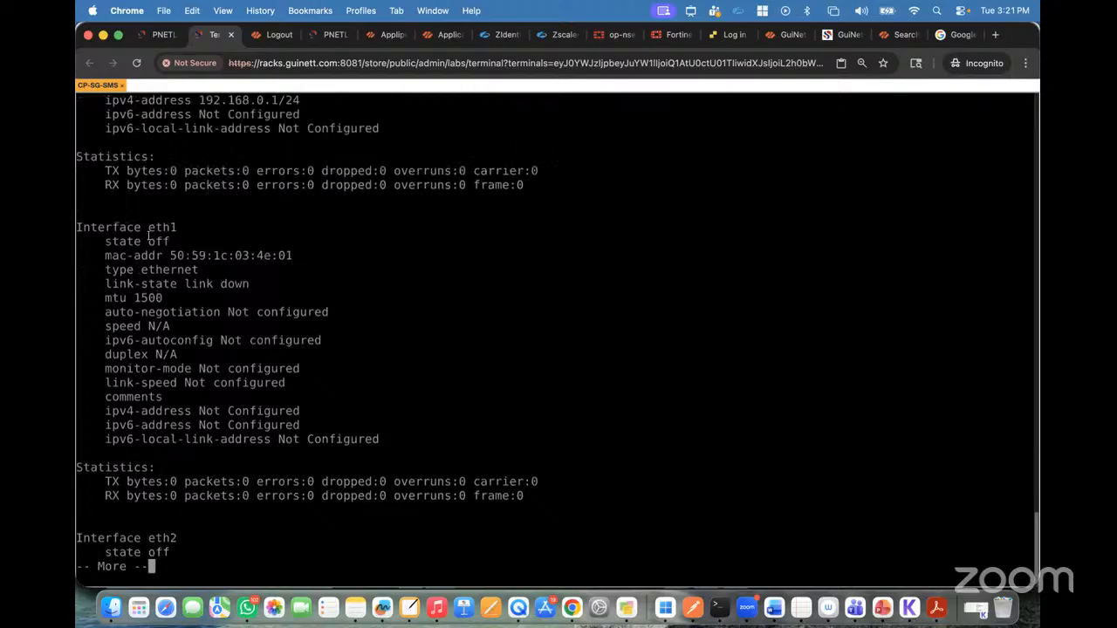
pyautogui.press('space')
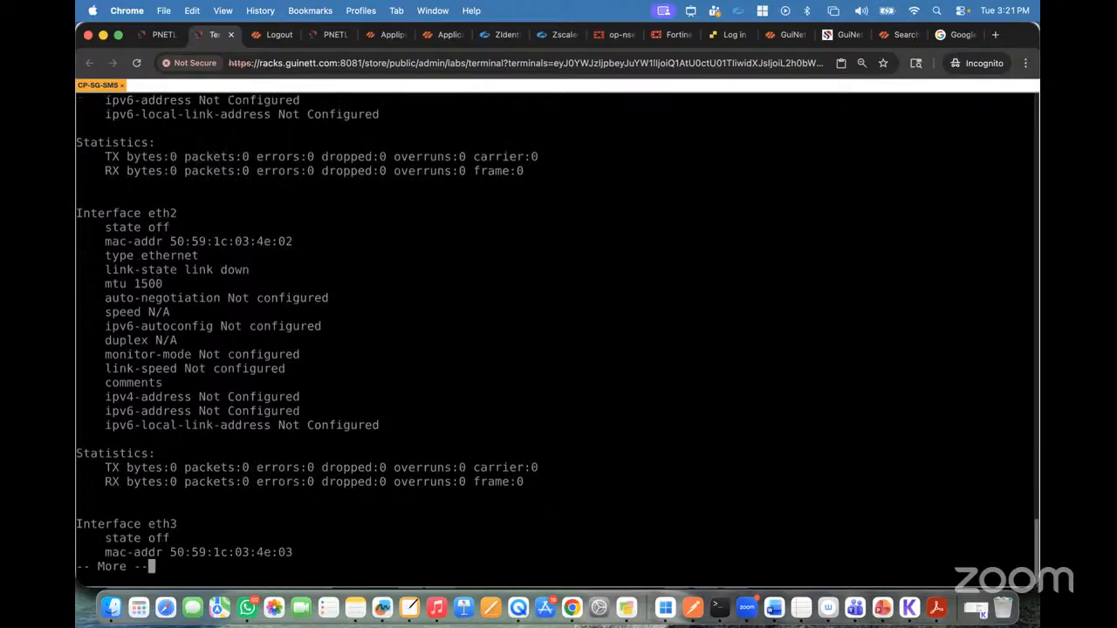
pyautogui.scroll(6, 174, 284)
pyautogui.scroll(8, 158, 178)
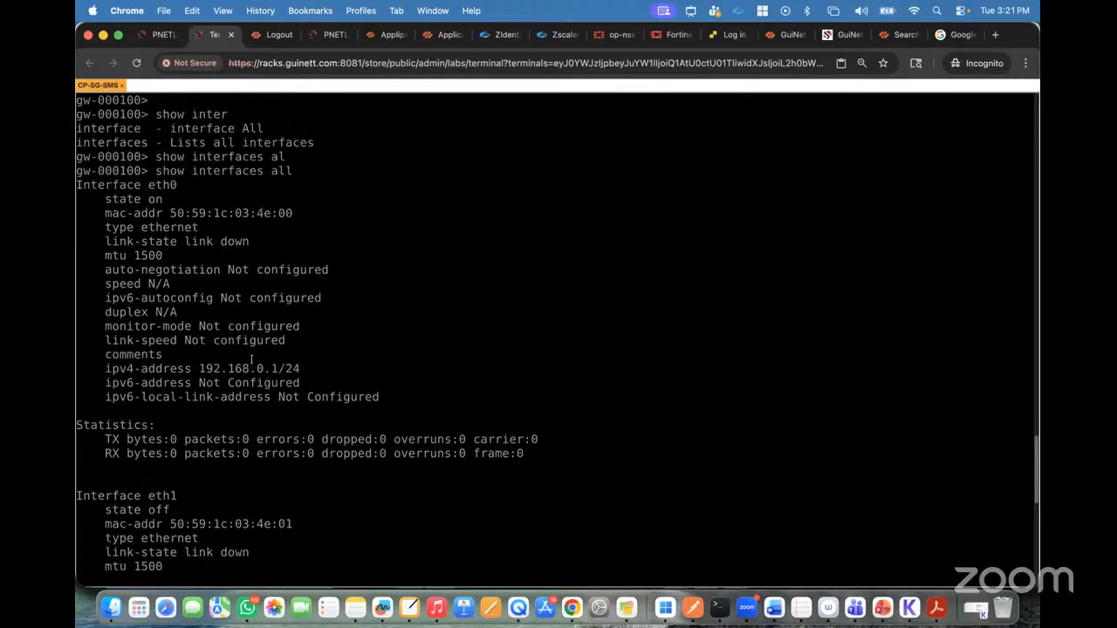
pyautogui.moveTo(200, 369); pyautogui.dragTo(280, 368)
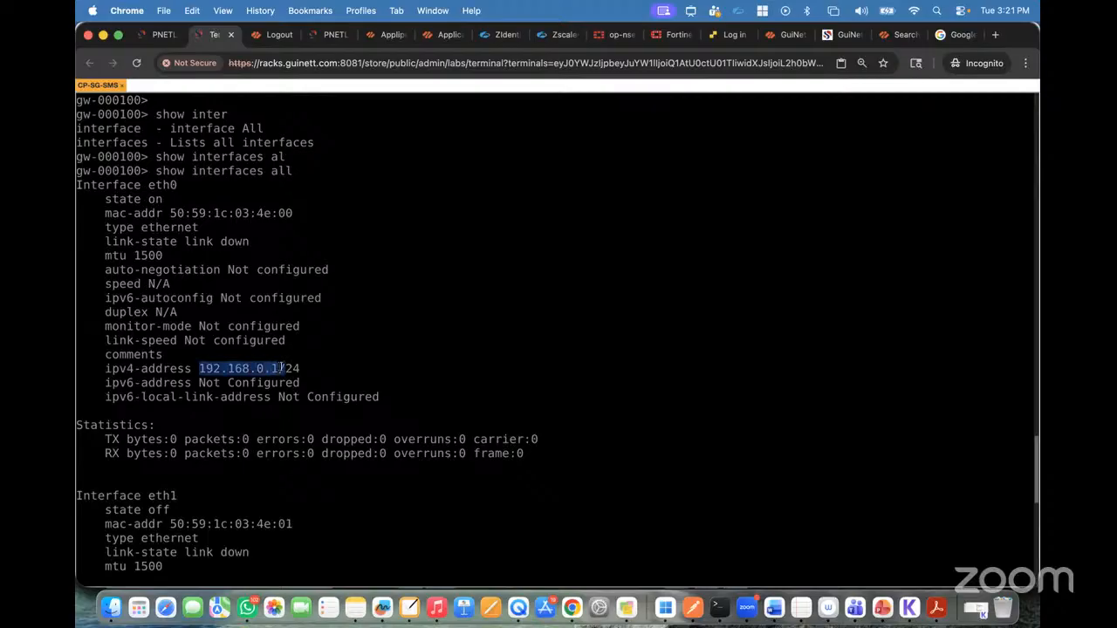
pyautogui.scroll(-5, 281, 368)
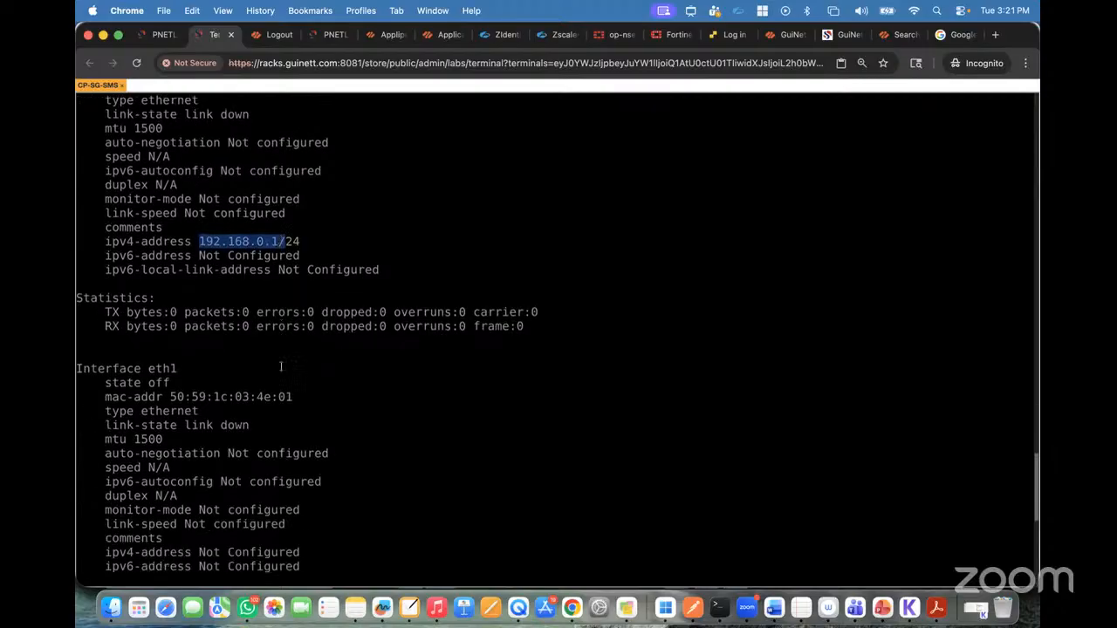
pyautogui.press('space')
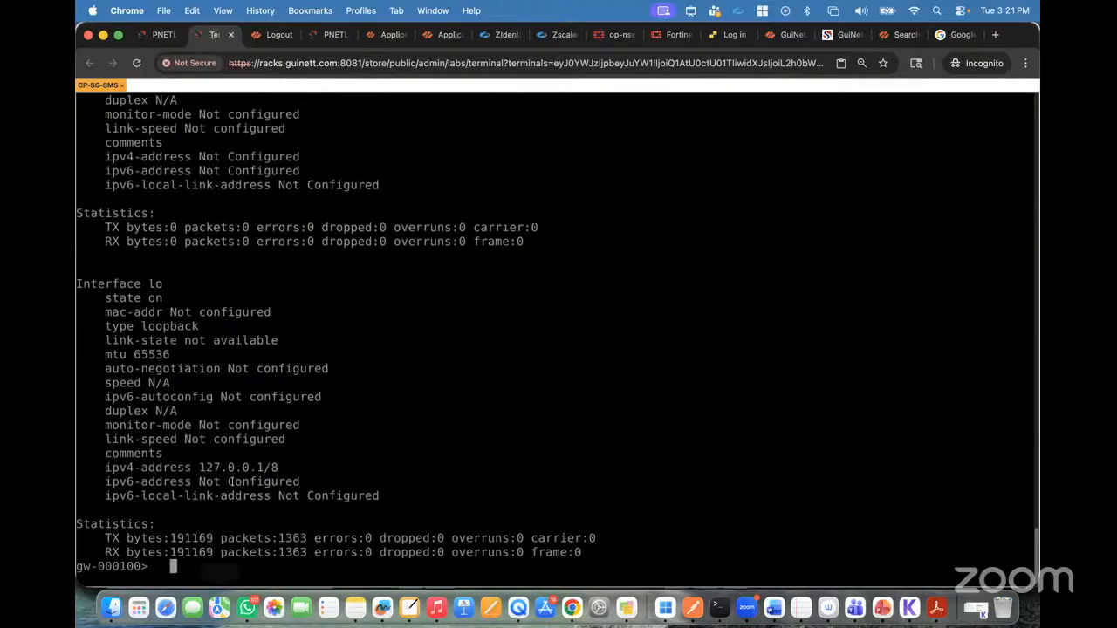
pyautogui.moveTo(192, 468); pyautogui.dragTo(249, 467)
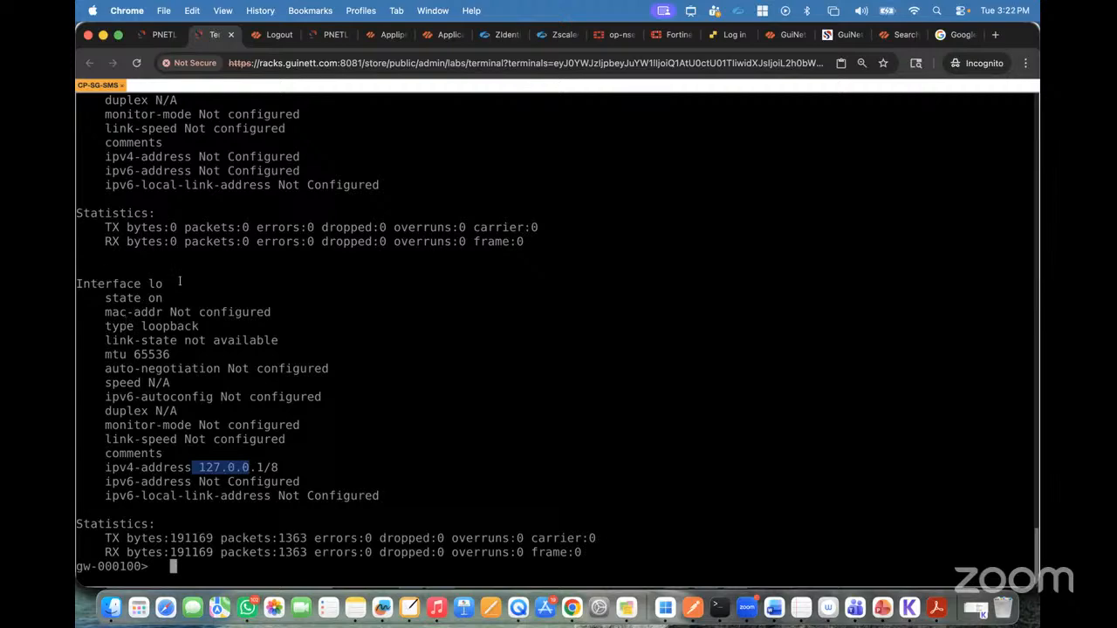
pyautogui.scroll(15, 179, 281)
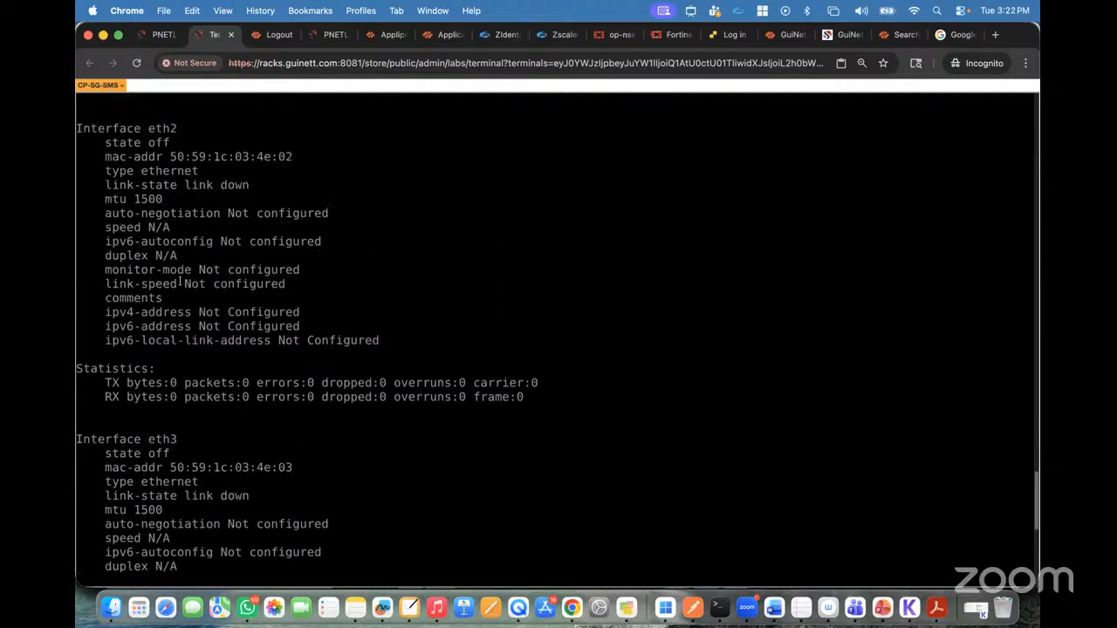
pyautogui.scroll(5, 179, 281)
pyautogui.scroll(-20, 180, 281)
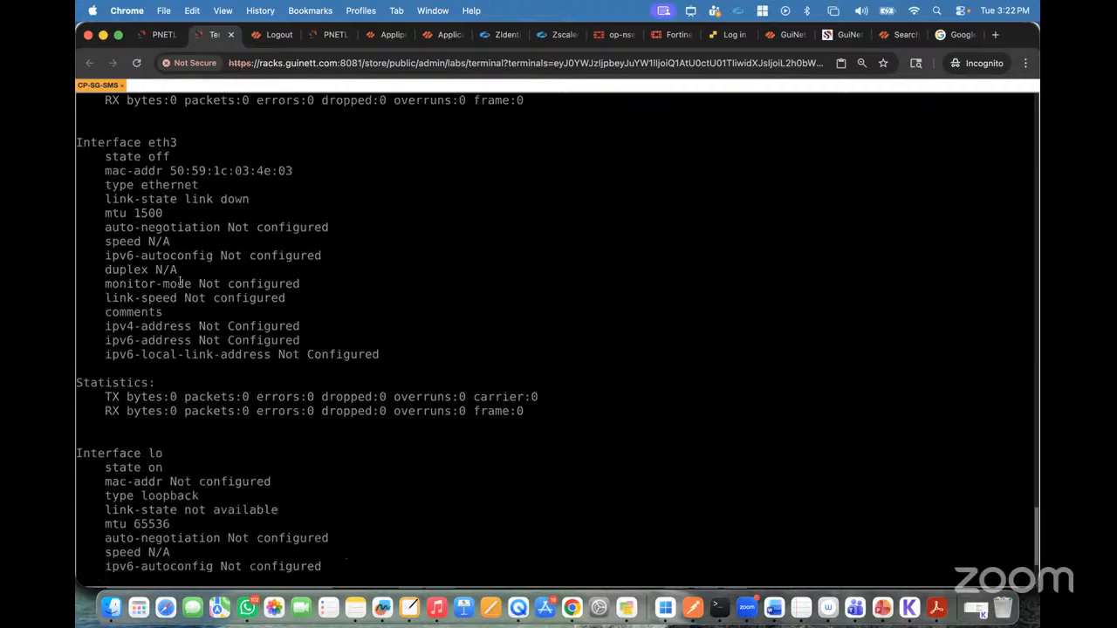
# Step: Finish paging through the interface output and display only eth0's details with the command show interface eth0
pyautogui.press('Return')
pyautogui.press('Return')
pyautogui.press('Return')
pyautogui.click(166, 35)
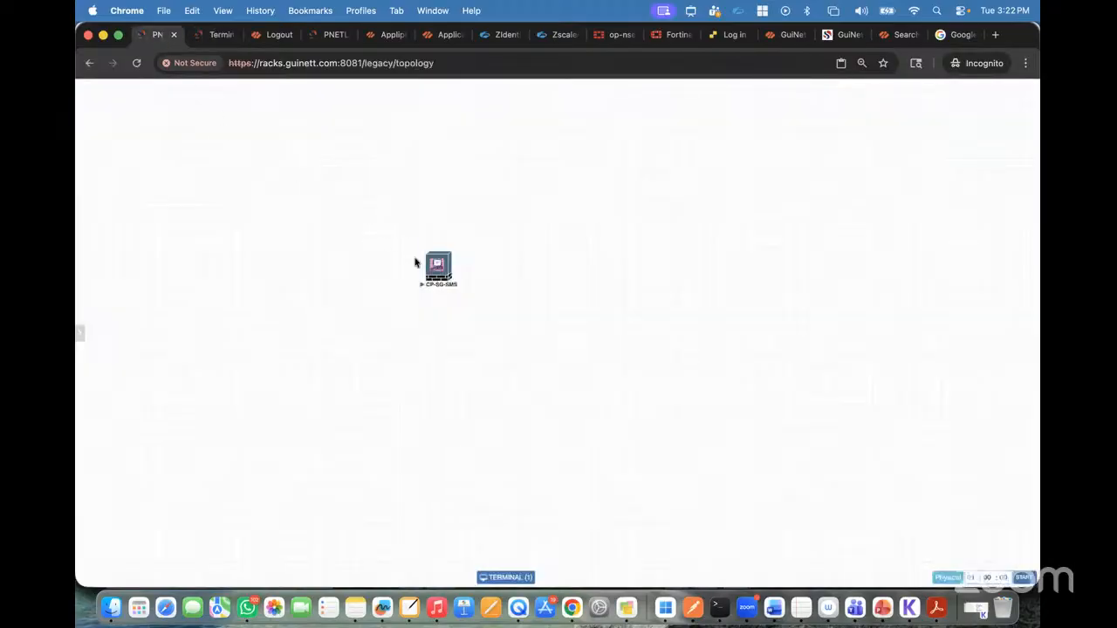
pyautogui.click(217, 39)
pyautogui.press('Return')
pyautogui.press('Return')
pyautogui.press('Return')
pyautogui.write('show ')
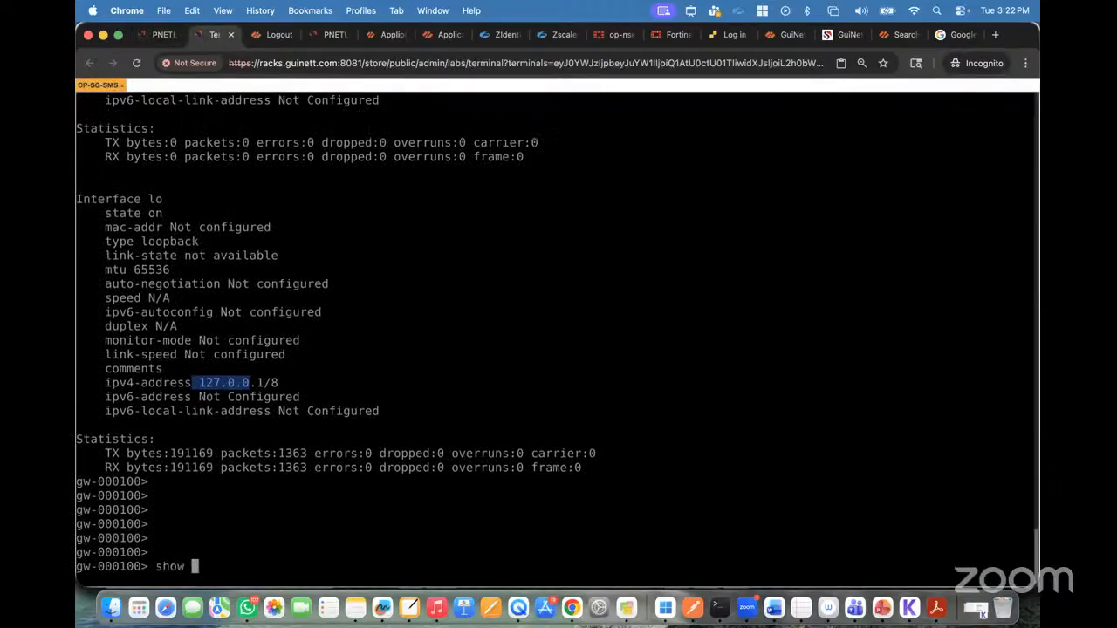
pyautogui.write('inter')
pyautogui.press('Tab')
pyautogui.write('eth0')
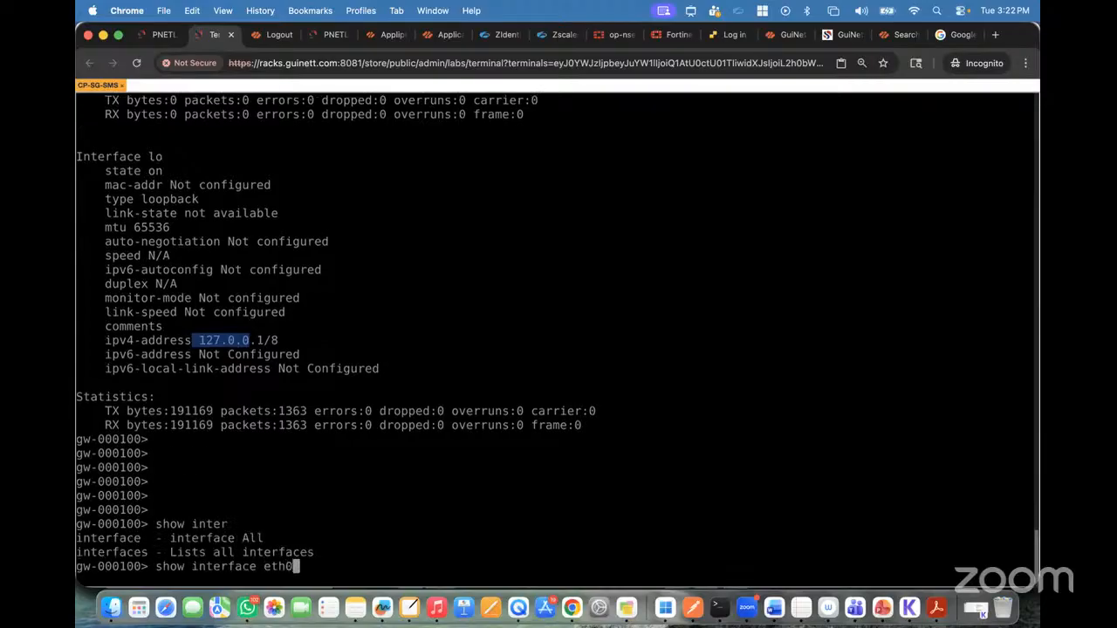
pyautogui.press('Return')
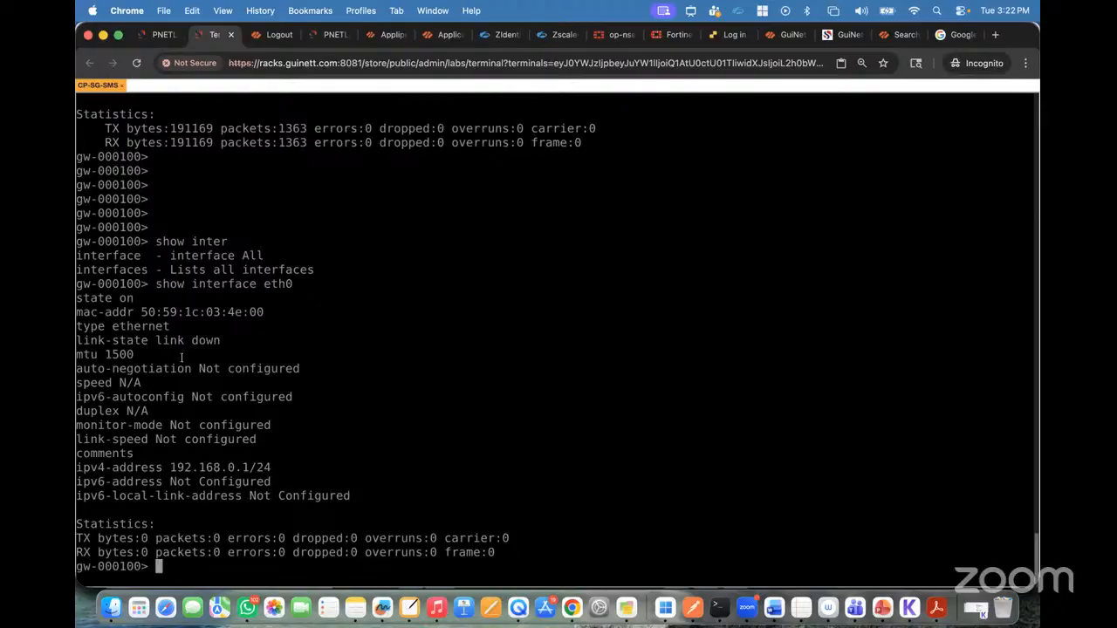
# Step: Examine eth0's link state and IPv4 address in the command output
pyautogui.moveTo(77, 342); pyautogui.dragTo(222, 341)
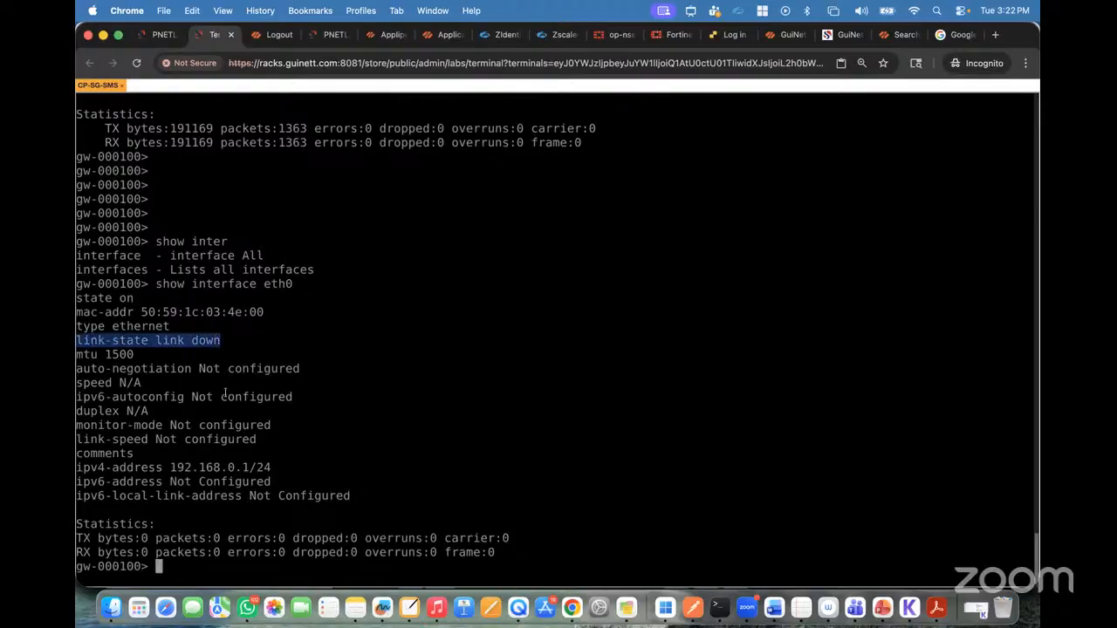
pyautogui.moveTo(91, 469); pyautogui.dragTo(267, 469)
pyautogui.click(269, 468)
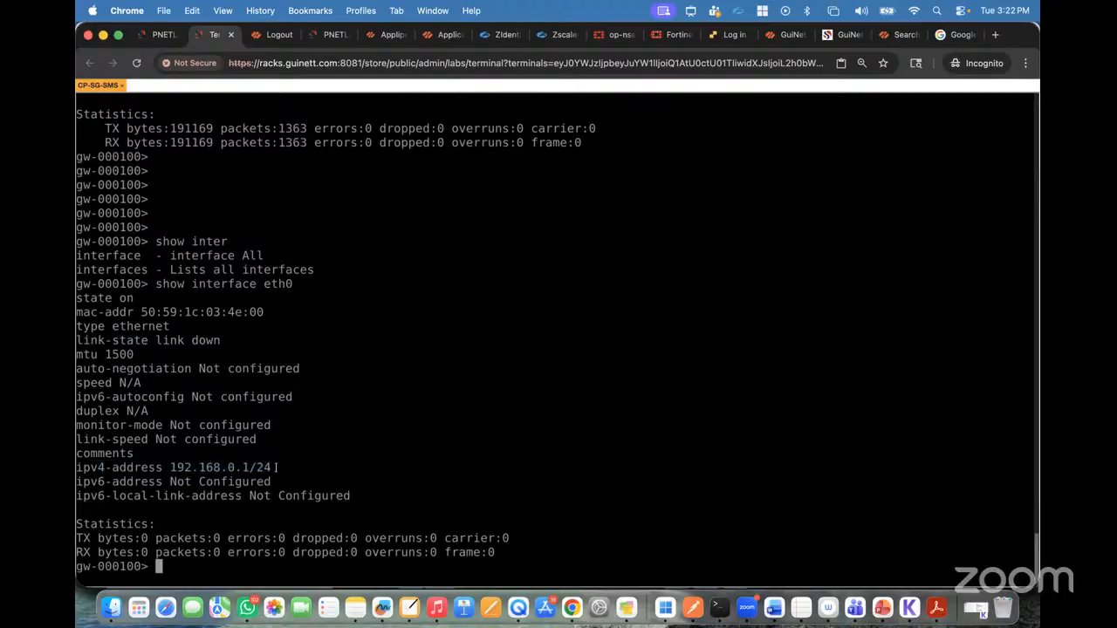
# Step: Return to the lab topology and add one network named Net above and beside the CP-SG-SMS node
pyautogui.click(157, 35)
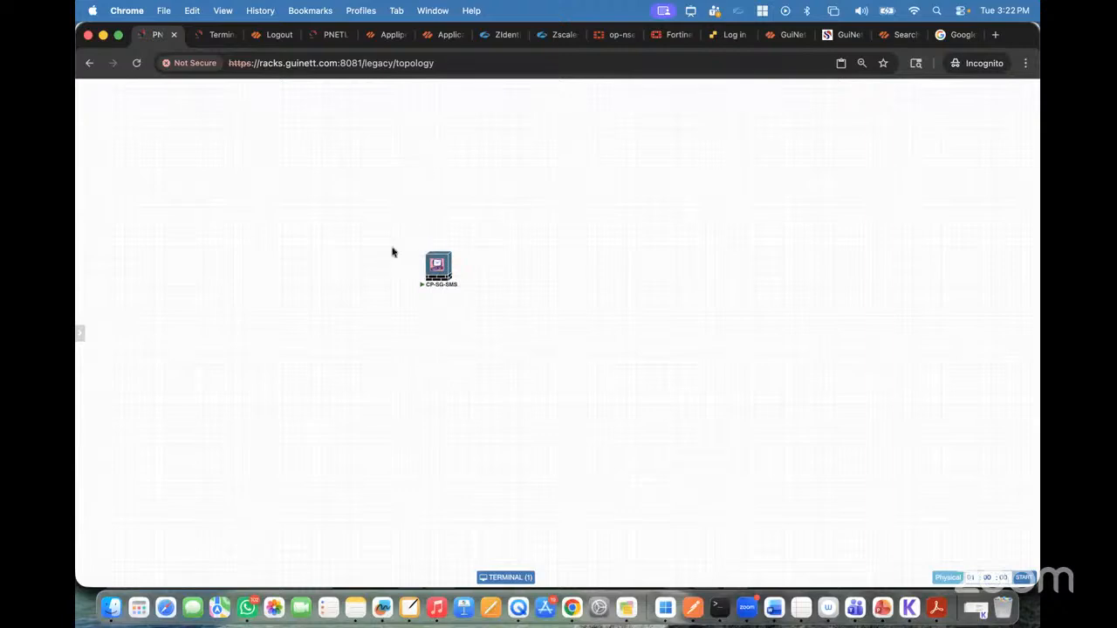
pyautogui.click(665, 603)
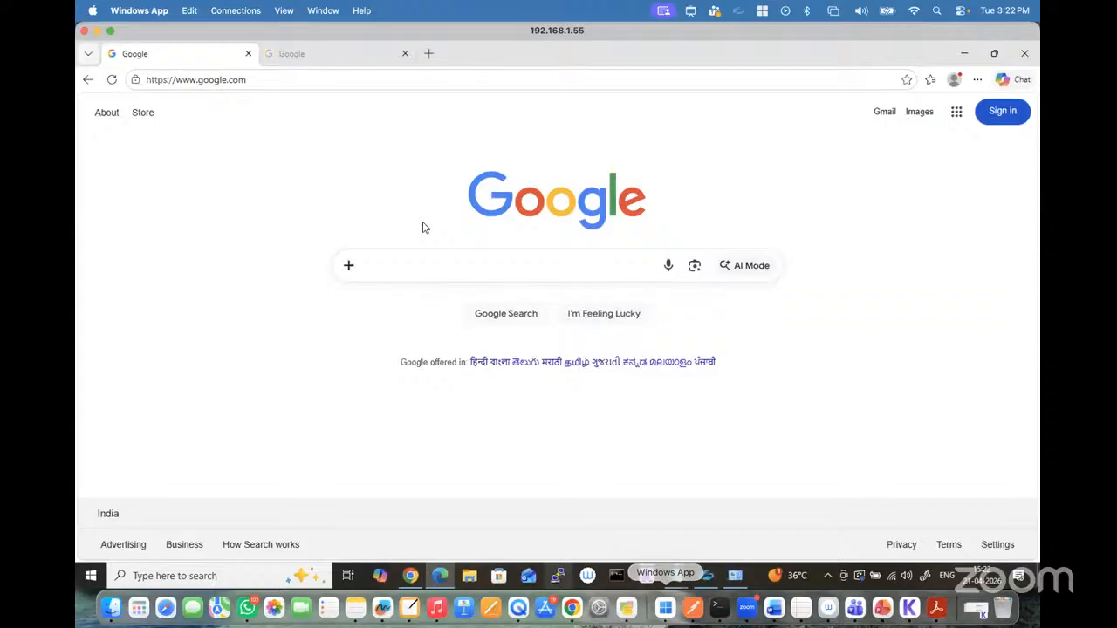
pyautogui.click(572, 608)
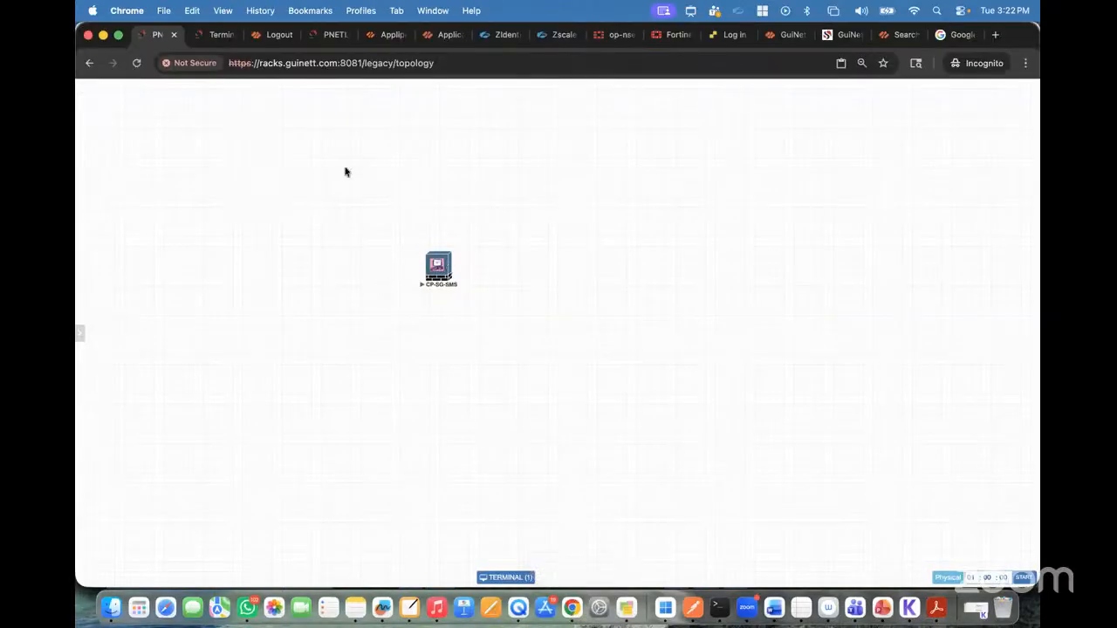
pyautogui.rightClick(308, 166)
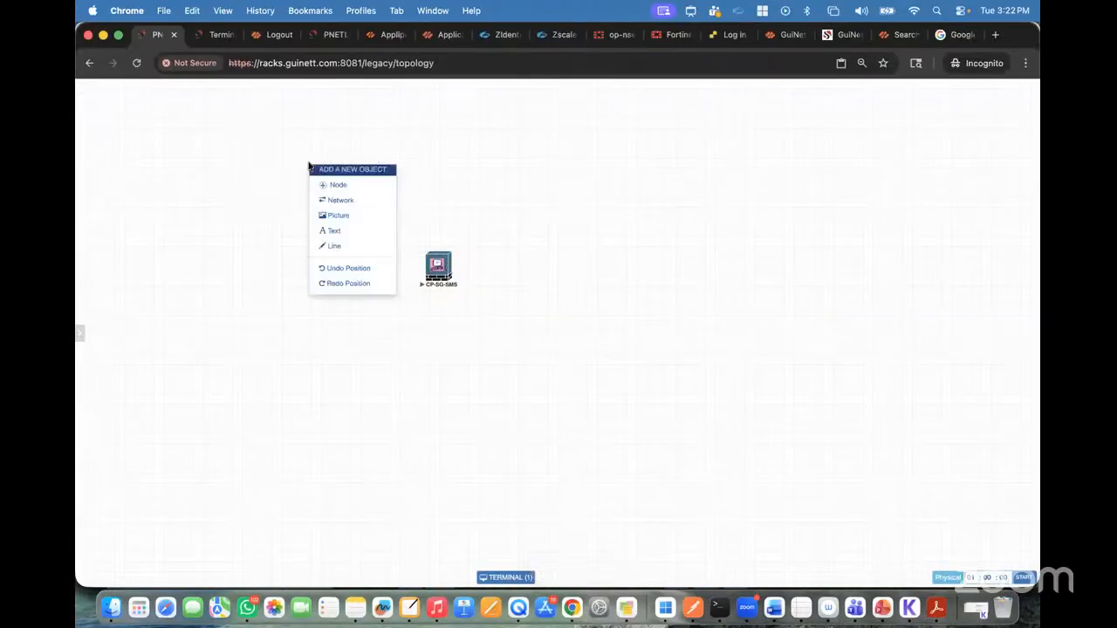
pyautogui.click(342, 201)
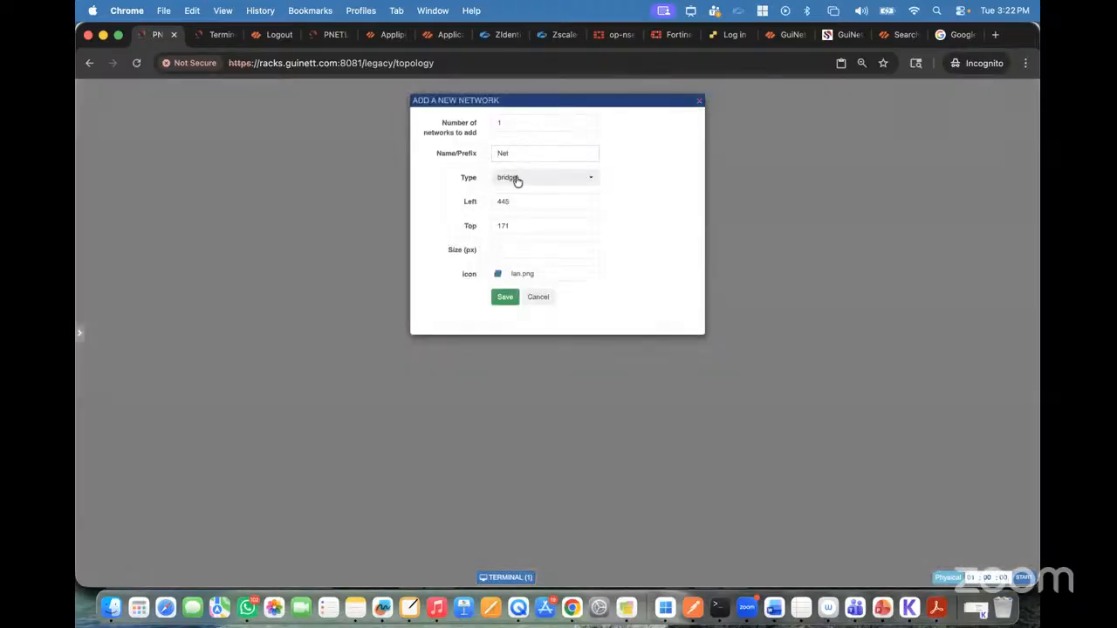
pyautogui.click(516, 178)
pyautogui.click(532, 233)
pyautogui.click(506, 297)
# Step: Connect the Net cloud to interface eth0 of CP-SG-SMS and shift the cloud slightly on the topology
pyautogui.moveTo(347, 177); pyautogui.dragTo(437, 266)
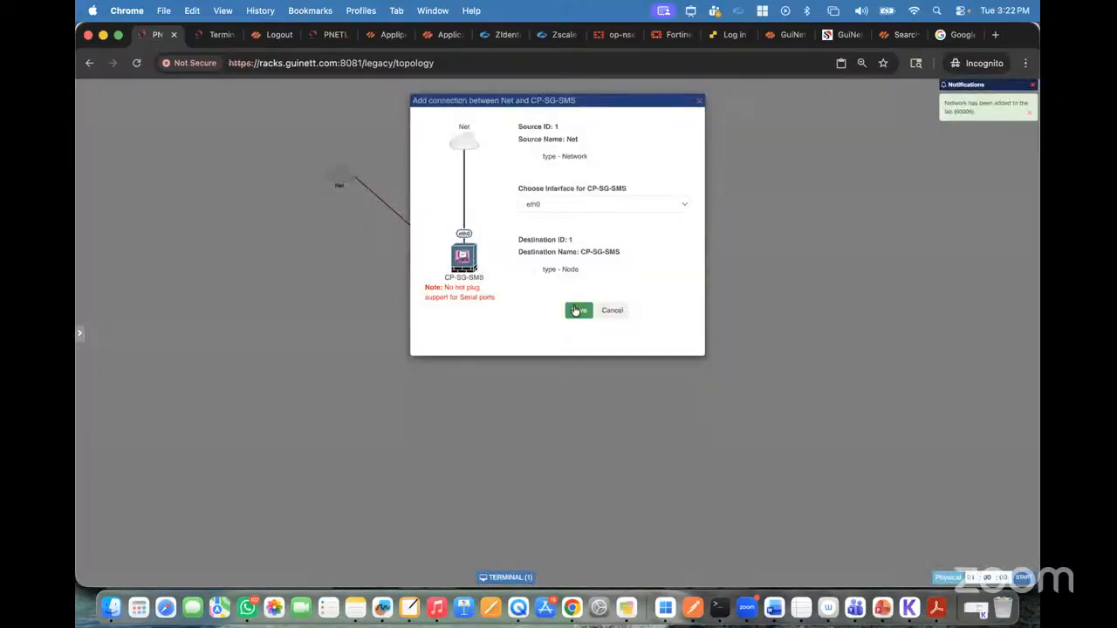
pyautogui.click(577, 310)
pyautogui.moveTo(341, 178)
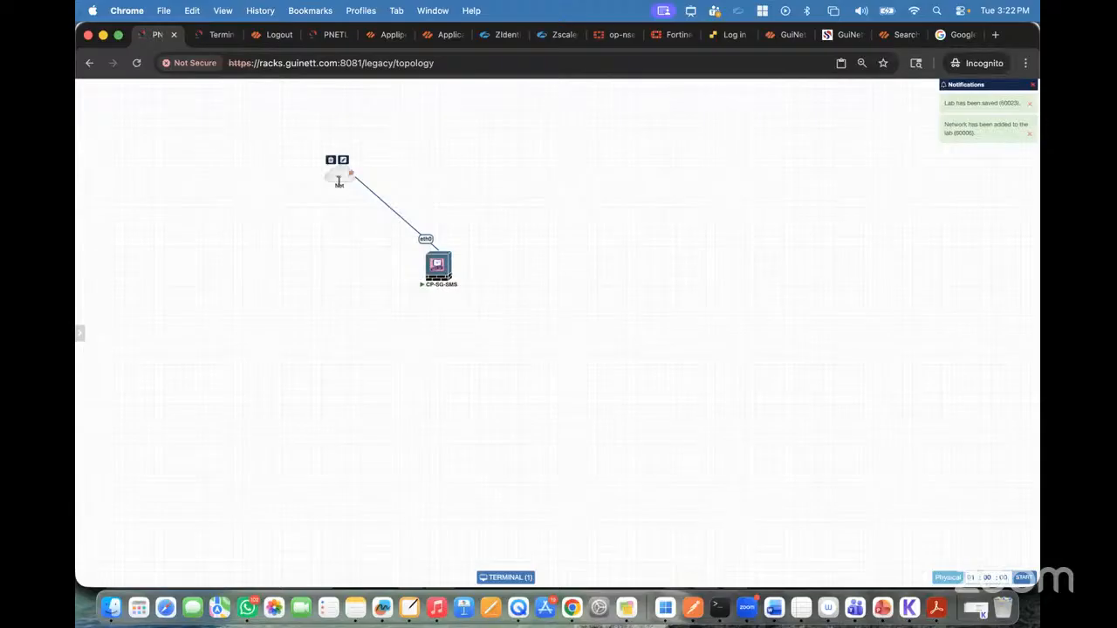
pyautogui.moveTo(348, 177); pyautogui.dragTo(358, 171)
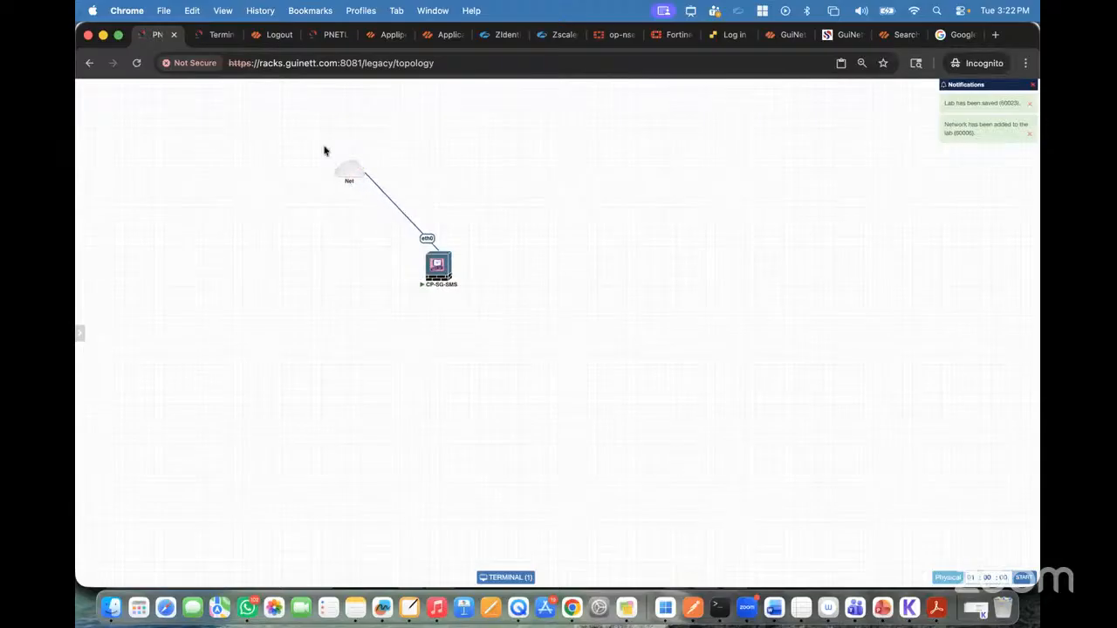
# Step: Rerun show interface eth0 on the CP-SG-SMS console and check the interface's IPv4 address
pyautogui.click(212, 35)
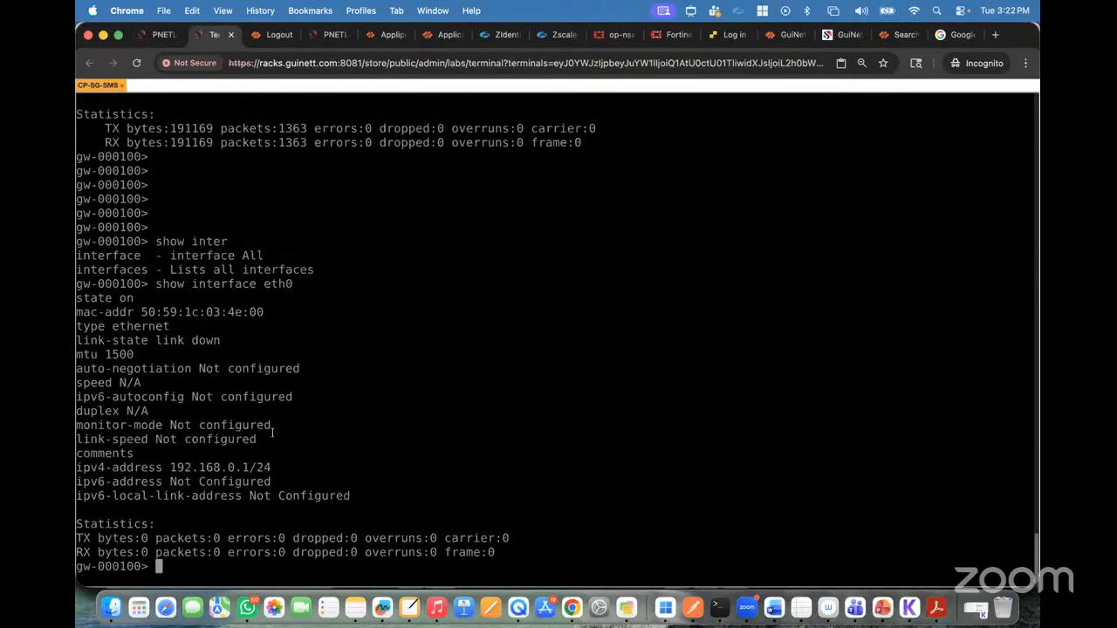
pyautogui.press('Up')
pyautogui.press('Return')
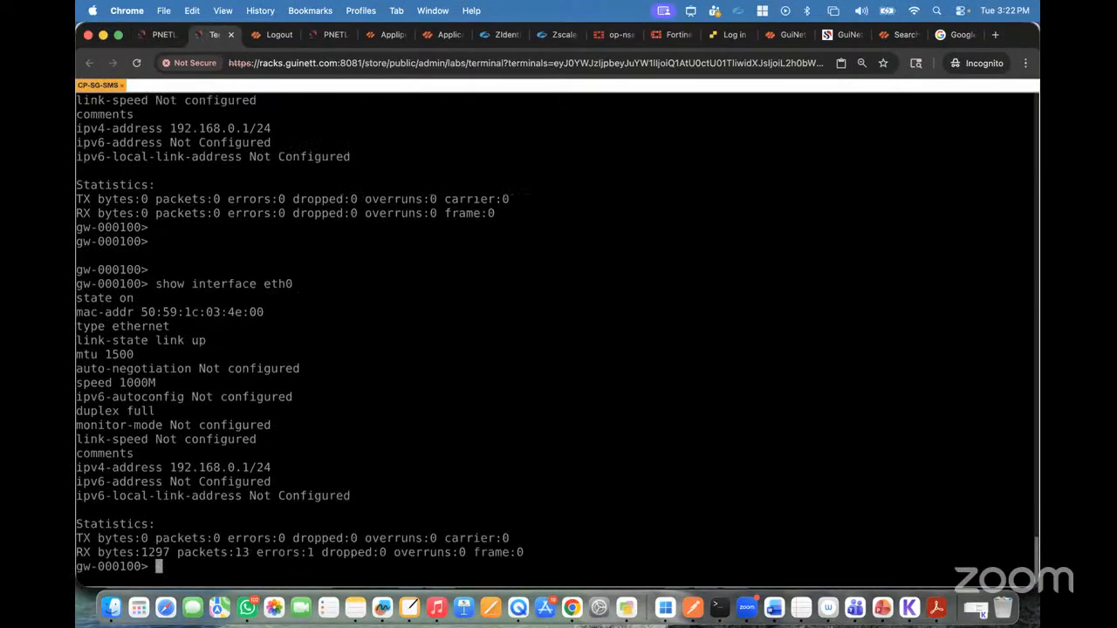
pyautogui.moveTo(164, 467); pyautogui.dragTo(256, 468)
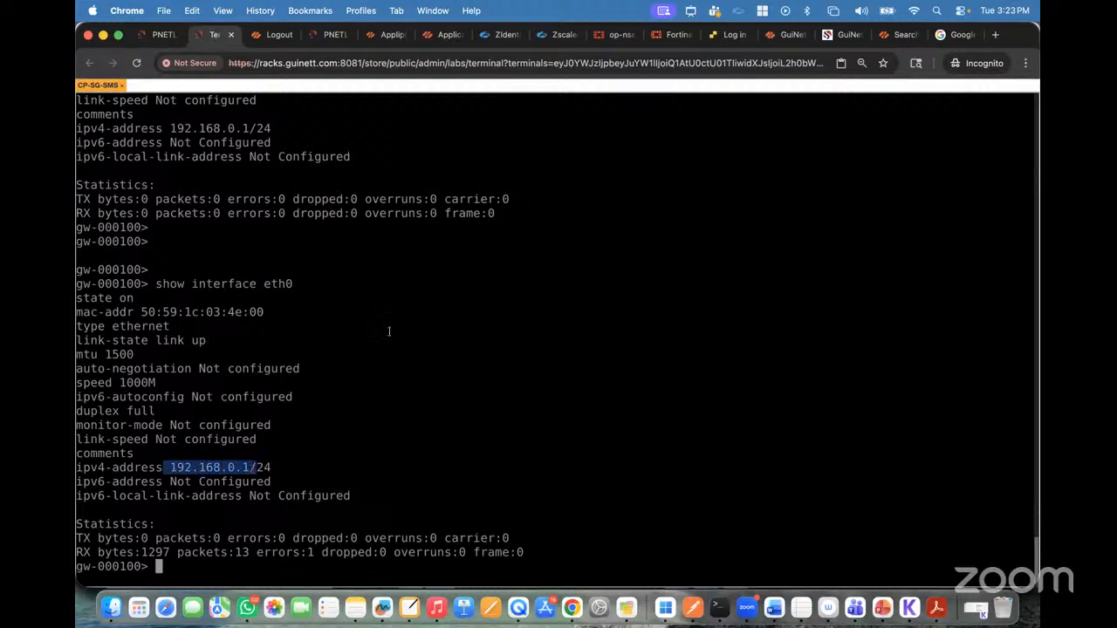
# Step: Switch to the Mac's Terminal, try ipconfig, and list the Mac's network interfaces with ifconfig
pyautogui.click(161, 35)
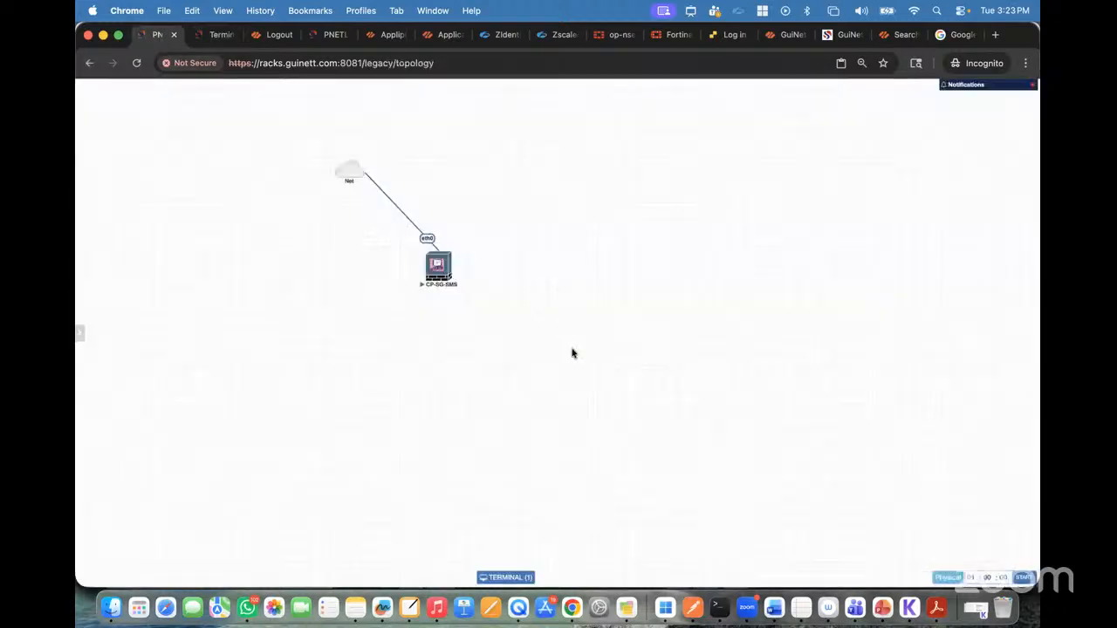
pyautogui.click(720, 606)
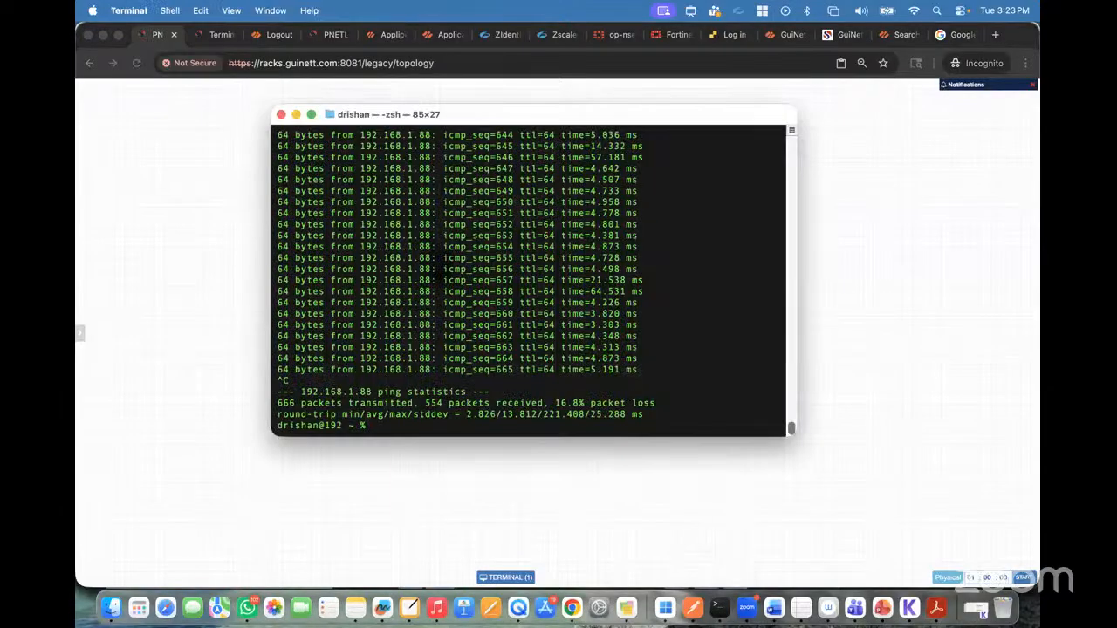
pyautogui.press('Return')
pyautogui.press('Return')
pyautogui.press('Return')
pyautogui.write('ipconfig')
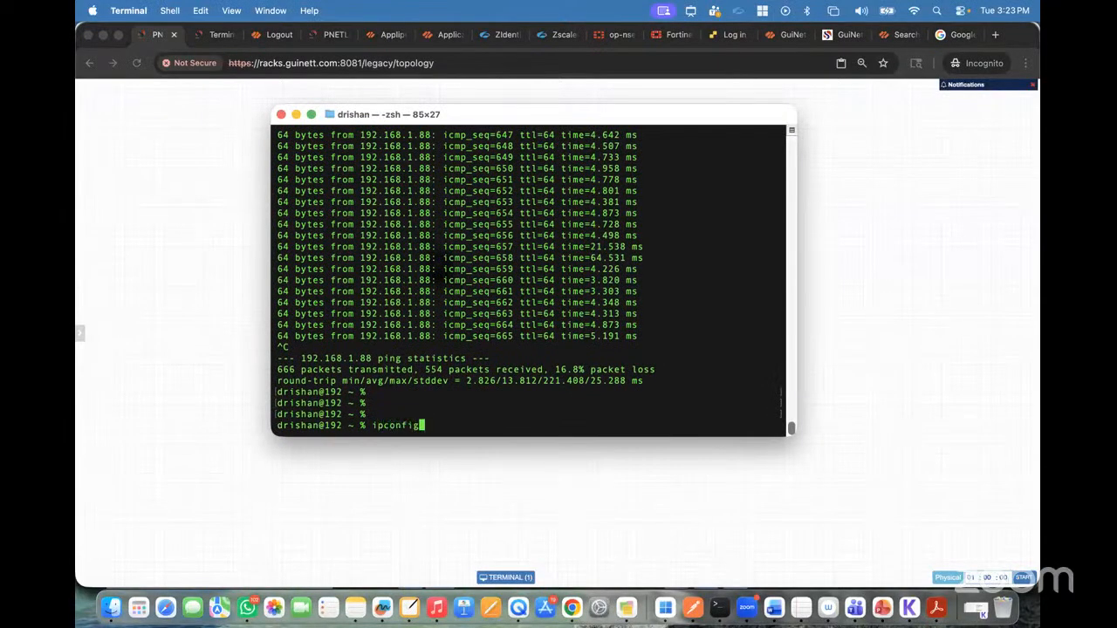
pyautogui.press('Return')
pyautogui.write('ifco')
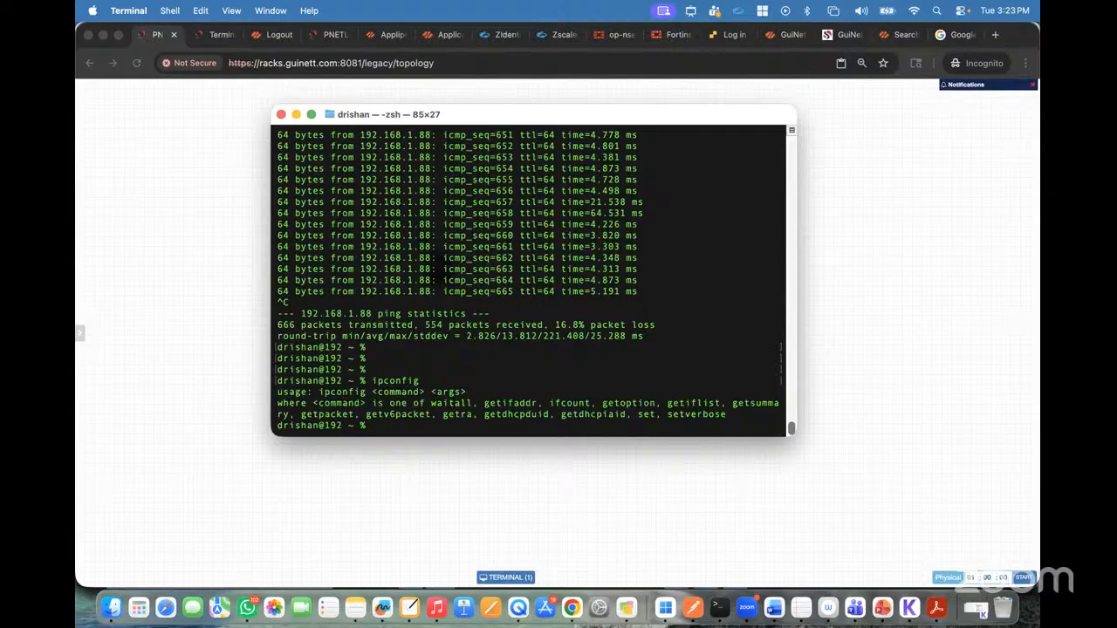
pyautogui.write('nfig')
pyautogui.press('Return')
# Step: Look through the ifconfig output and examine the IPv4 address of en0
pyautogui.scroll(5, 440, 198)
pyautogui.scroll(15, 440, 198)
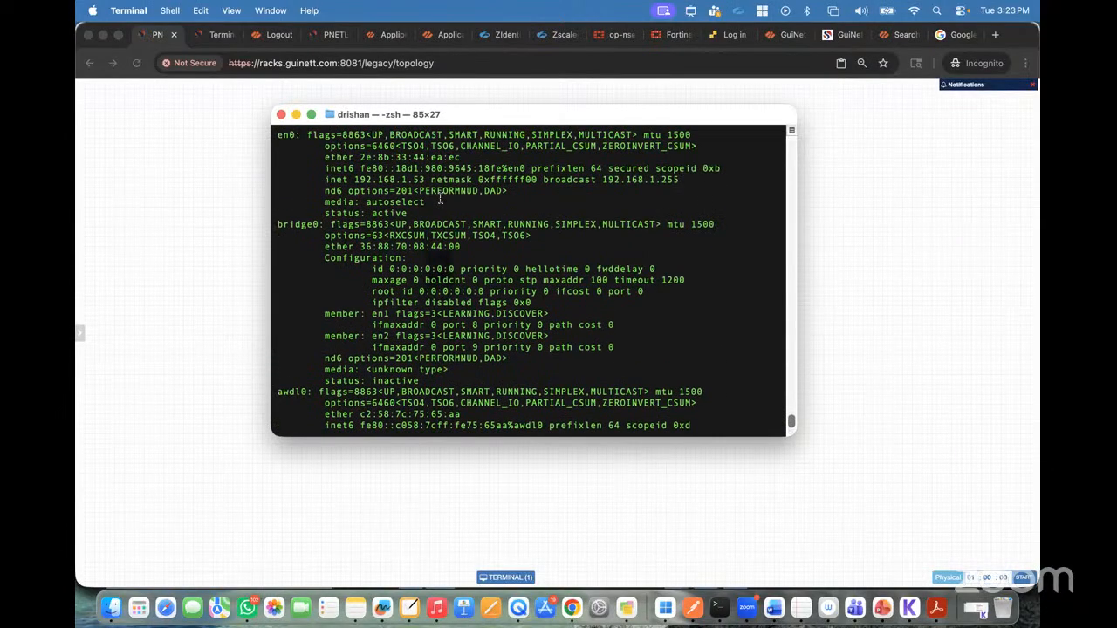
pyautogui.scroll(8, 440, 198)
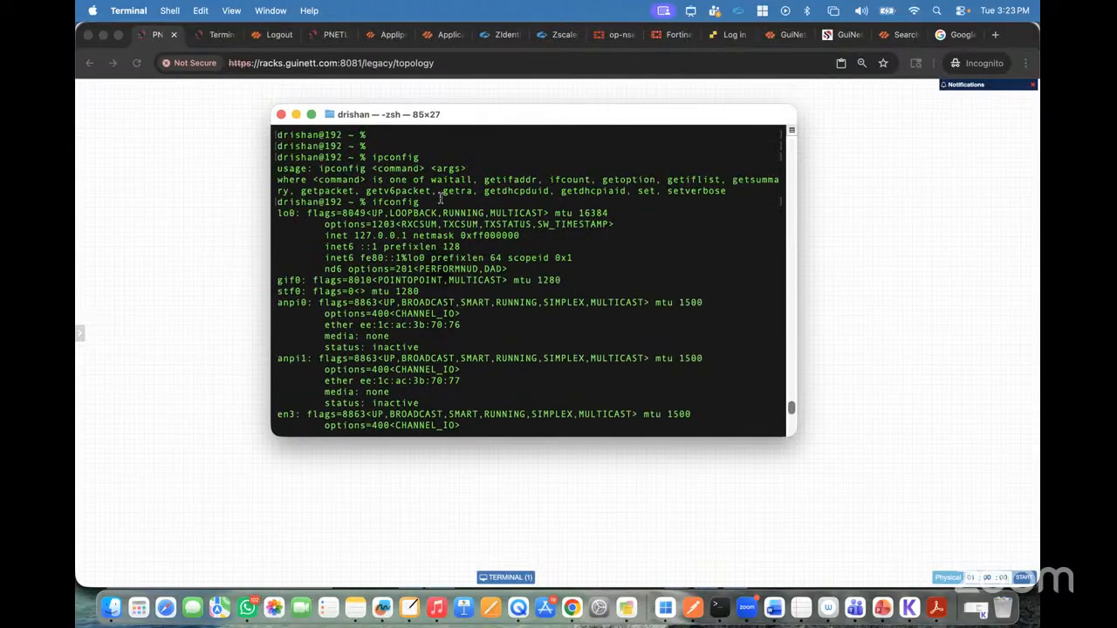
pyautogui.scroll(-15, 440, 198)
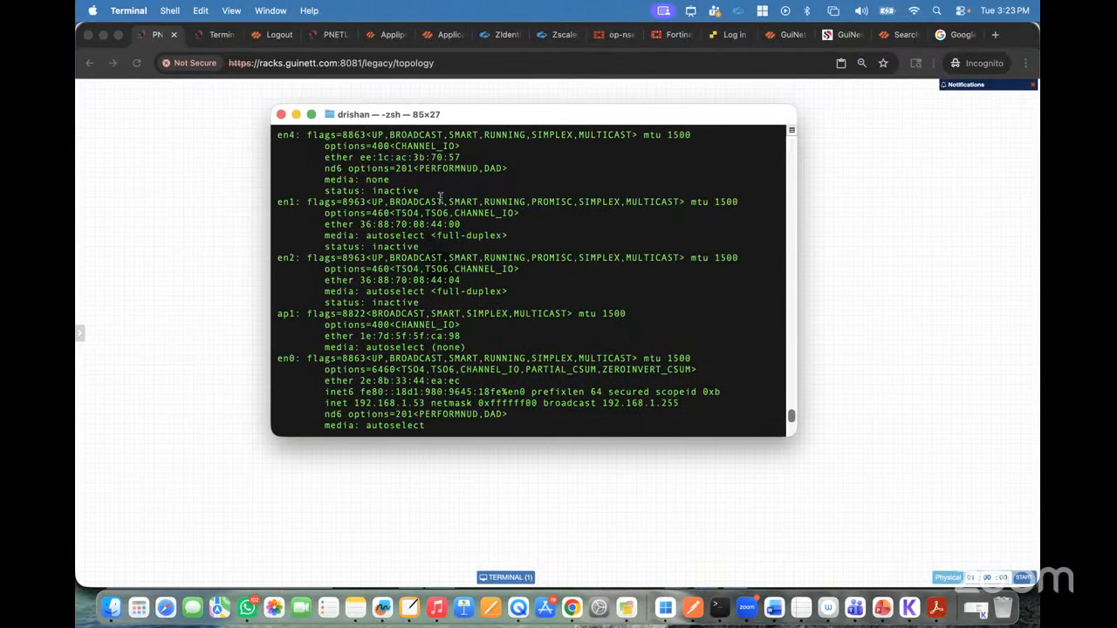
pyautogui.moveTo(353, 335); pyautogui.dragTo(423, 337)
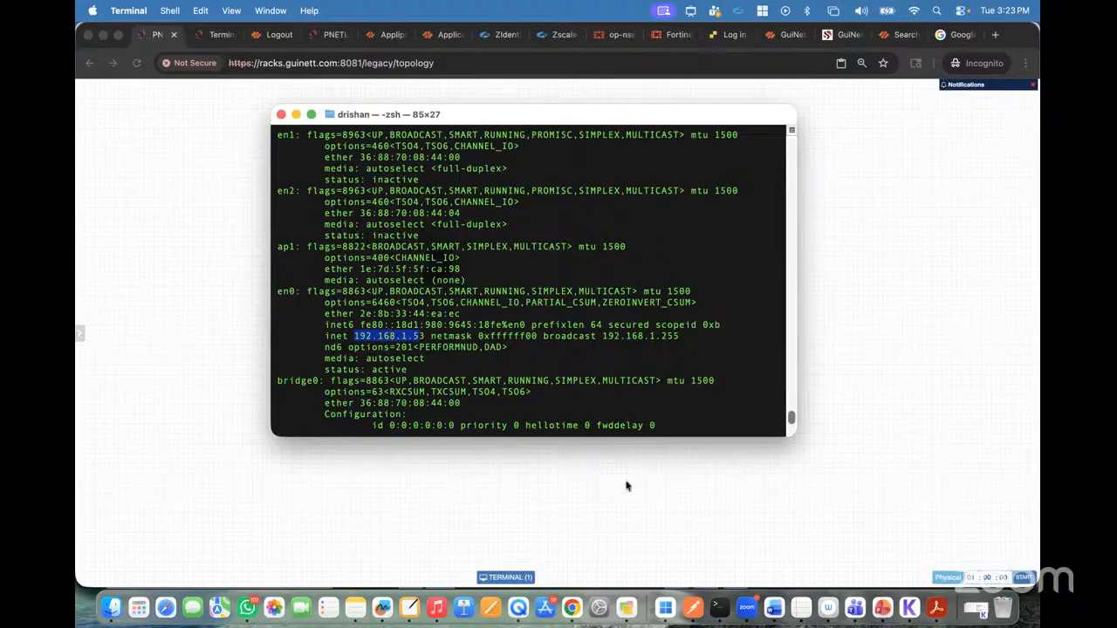
# Step: Switch to the remote Windows machine in Windows App and list its IP configuration with ipconfig in Command Prompt
pyautogui.click(667, 611)
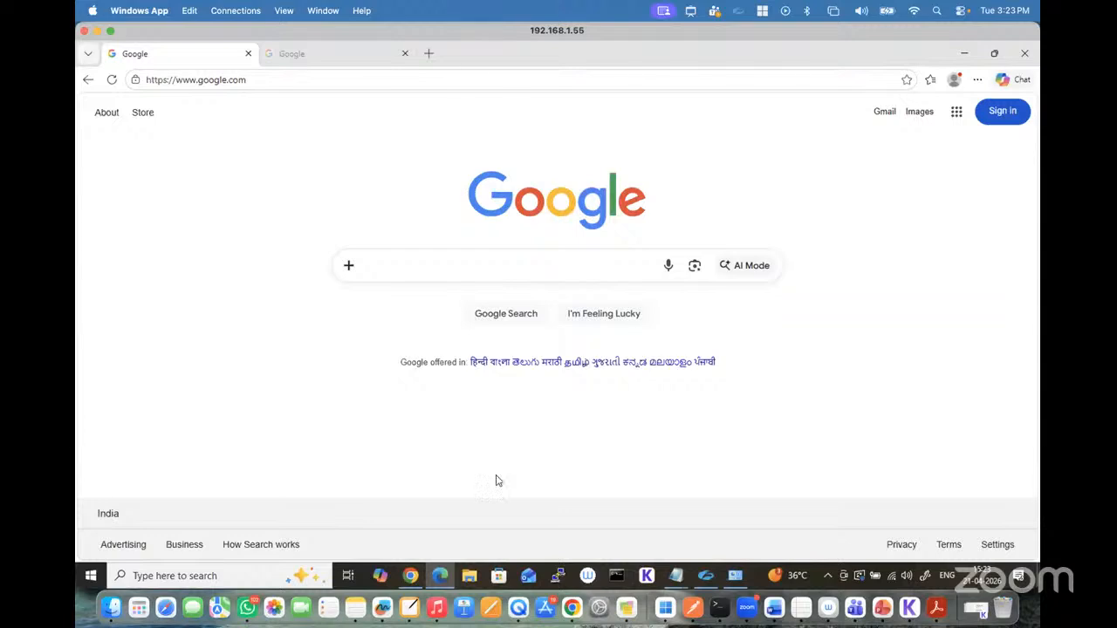
pyautogui.click(618, 578)
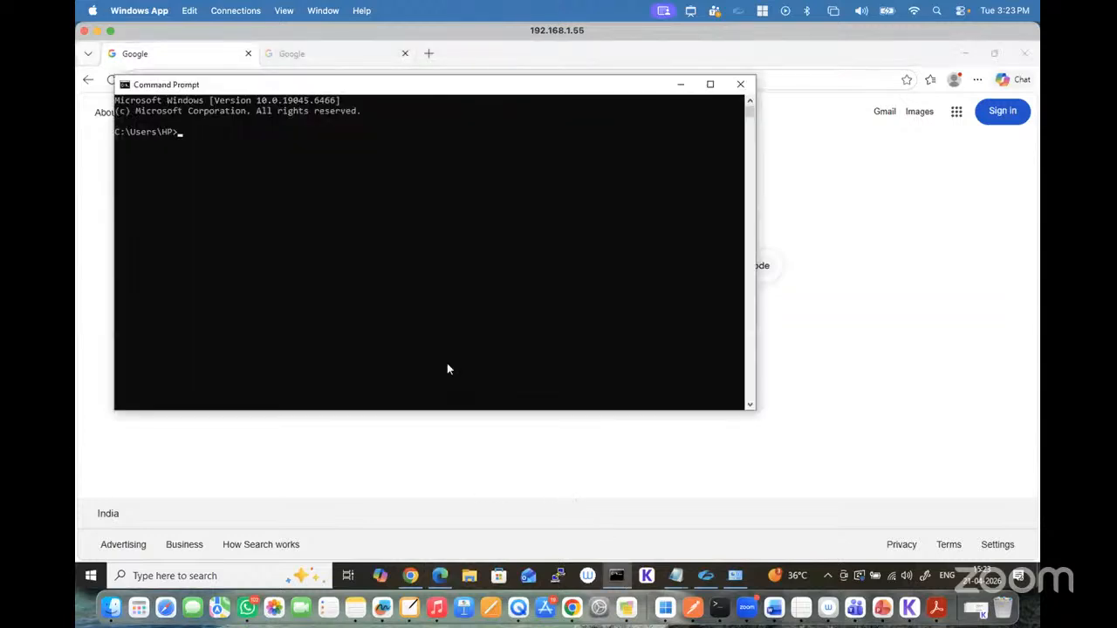
pyautogui.press('Return')
pyautogui.press('Return')
pyautogui.press('Return')
pyautogui.write('ipconfdig')
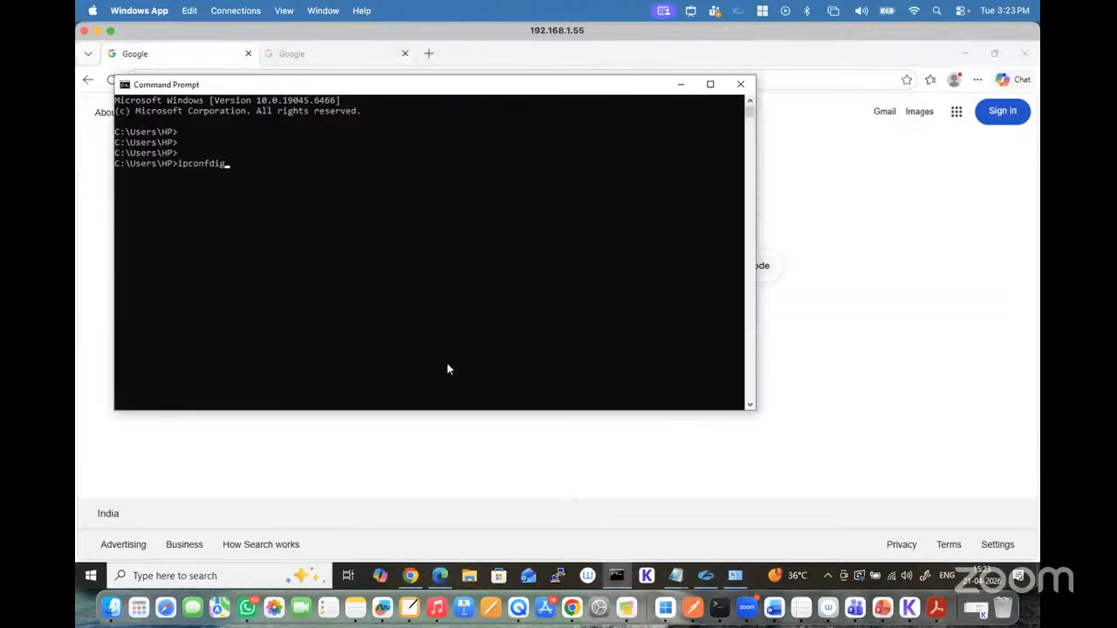
pyautogui.press('BackSpace')
pyautogui.press('BackSpace')
pyautogui.press('BackSpace')
pyautogui.write('ig')
pyautogui.press('Return')
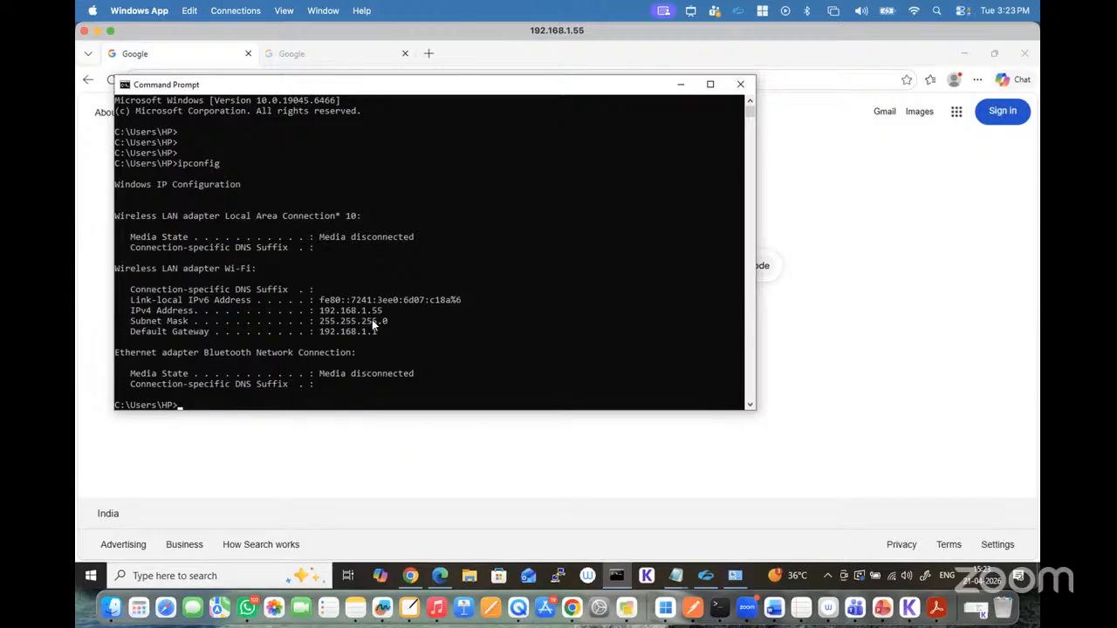
# Step: Test the Windows machine's connection with ping 192.168.1.67 and interrupt the ping
pyautogui.write('ping 192.168.1.67')
pyautogui.press('Return')
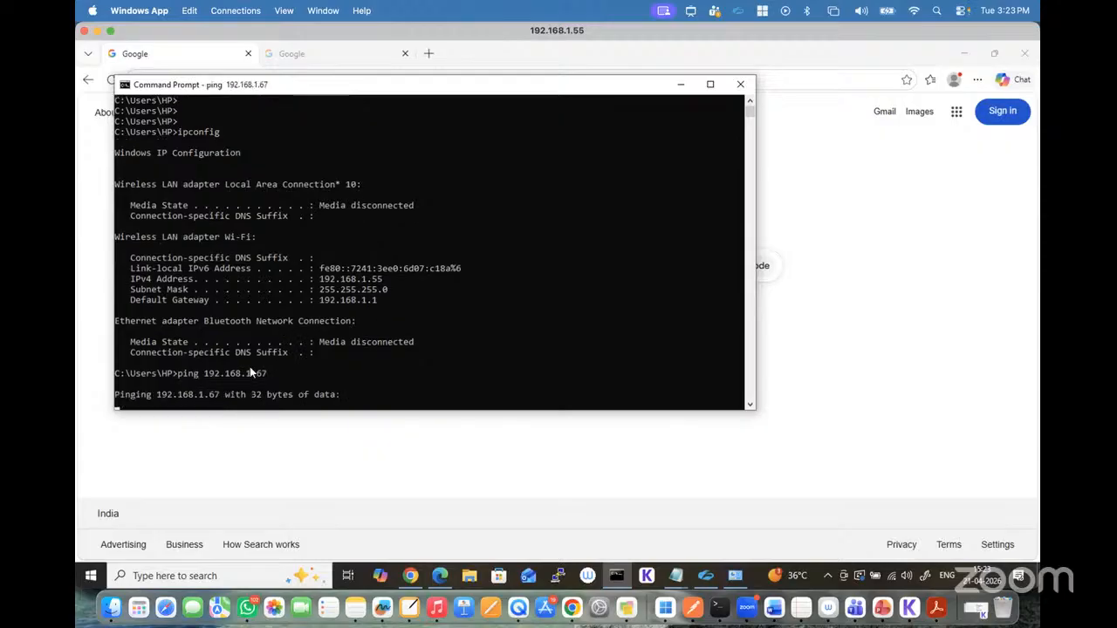
pyautogui.hotkey('ctrl', 'c')
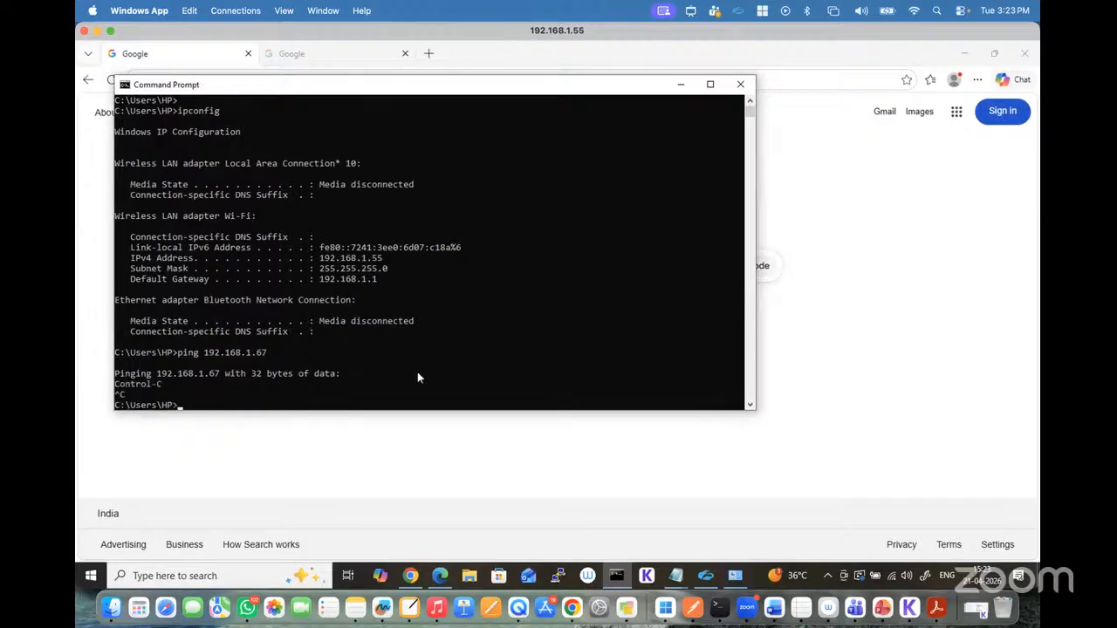
# Step: Ping 192.168.1.67 from the Mac's Terminal, interrupt the ping, and return to the remote Windows session
pyautogui.click(717, 606)
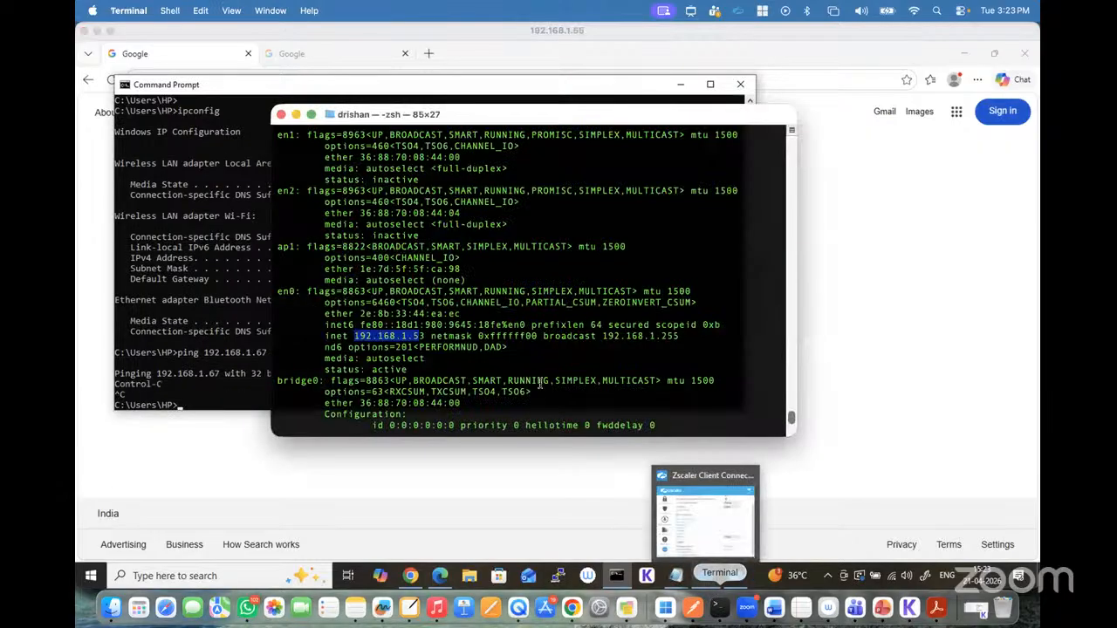
pyautogui.press('Return')
pyautogui.press('Return')
pyautogui.press('Return')
pyautogui.write('ifconfig')
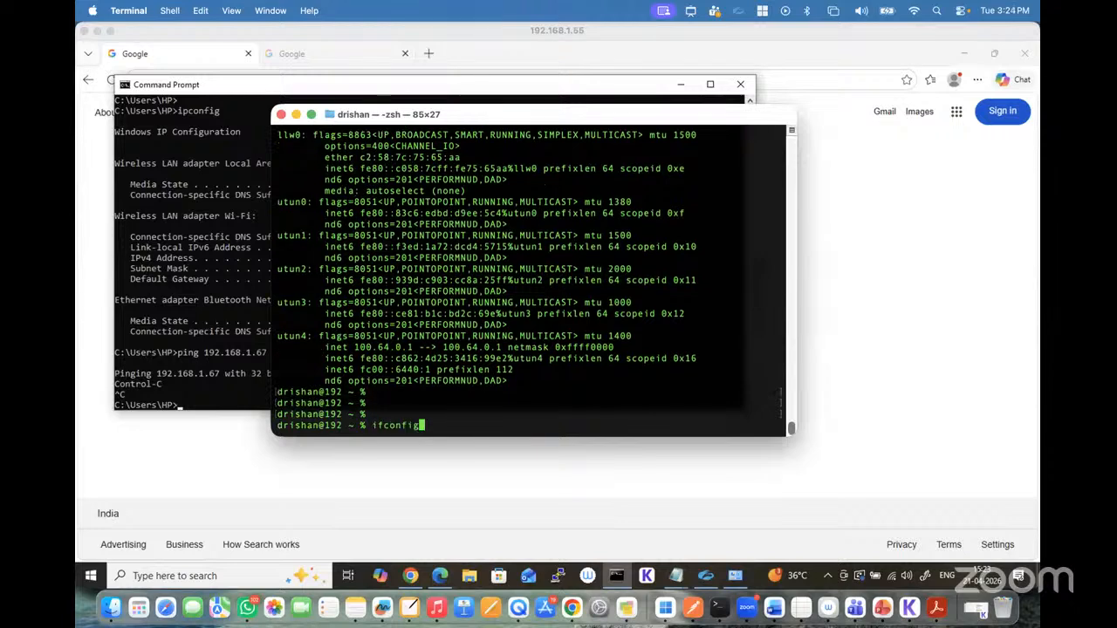
pyautogui.press('BackSpace')
pyautogui.press('BackSpace')
pyautogui.press('BackSpace')
pyautogui.press('BackSpace')
pyautogui.press('BackSpace')
pyautogui.press('BackSpace')
pyautogui.press('BackSpace')
pyautogui.press('BackSpace')
pyautogui.write('ping 192.168.1.67')
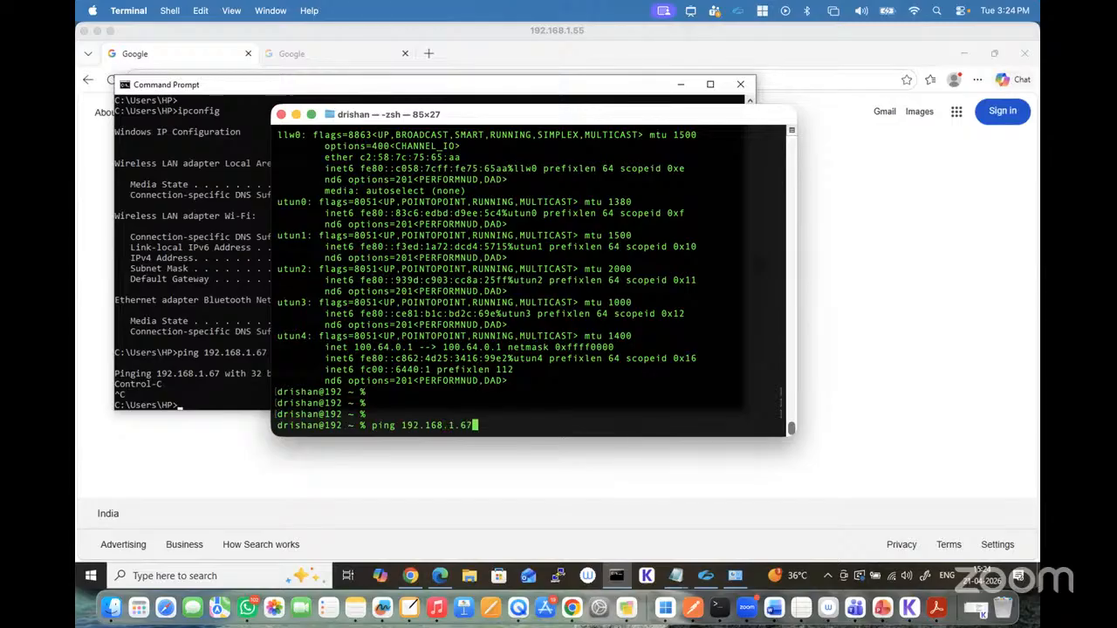
pyautogui.press('Return')
pyautogui.hotkey('ctrl', 'c')
pyautogui.click(336, 465)
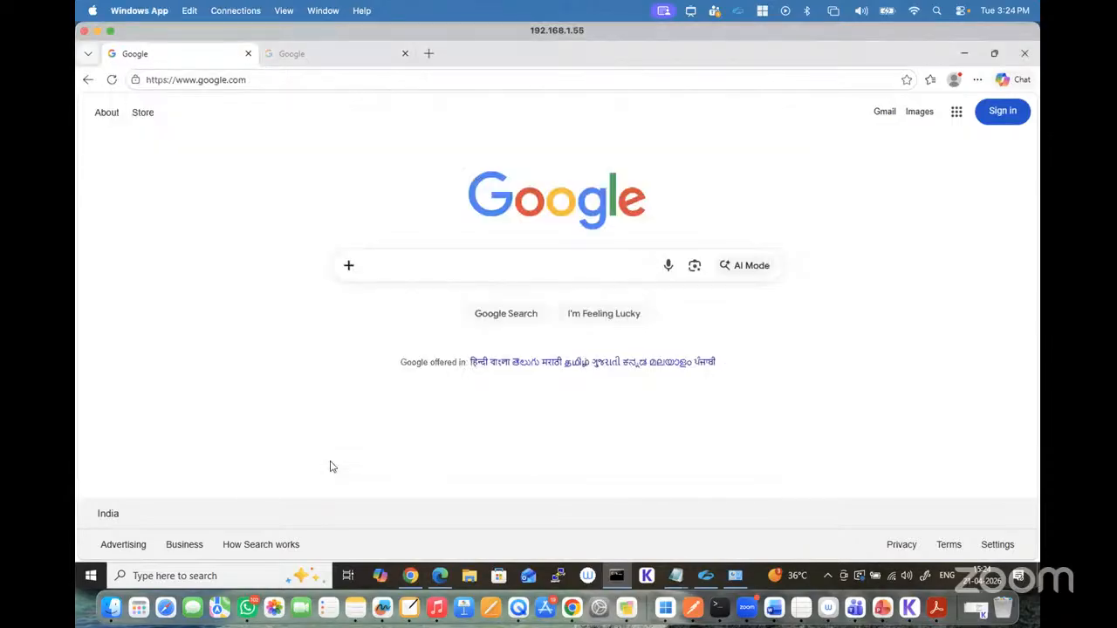
# Step: Switch to Chrome and return to the CP-SG-SMS console session
pyautogui.click(572, 607)
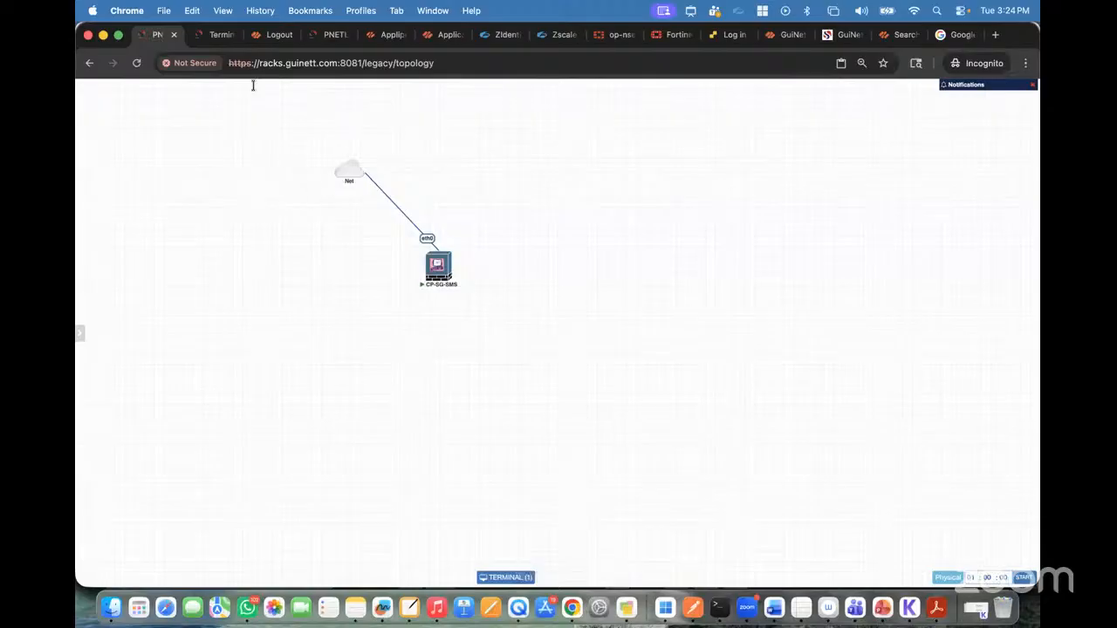
pyautogui.click(216, 35)
pyautogui.press('Return')
pyautogui.press('Return')
pyautogui.press('Return')
pyautogui.press('Return')
pyautogui.press('Return')
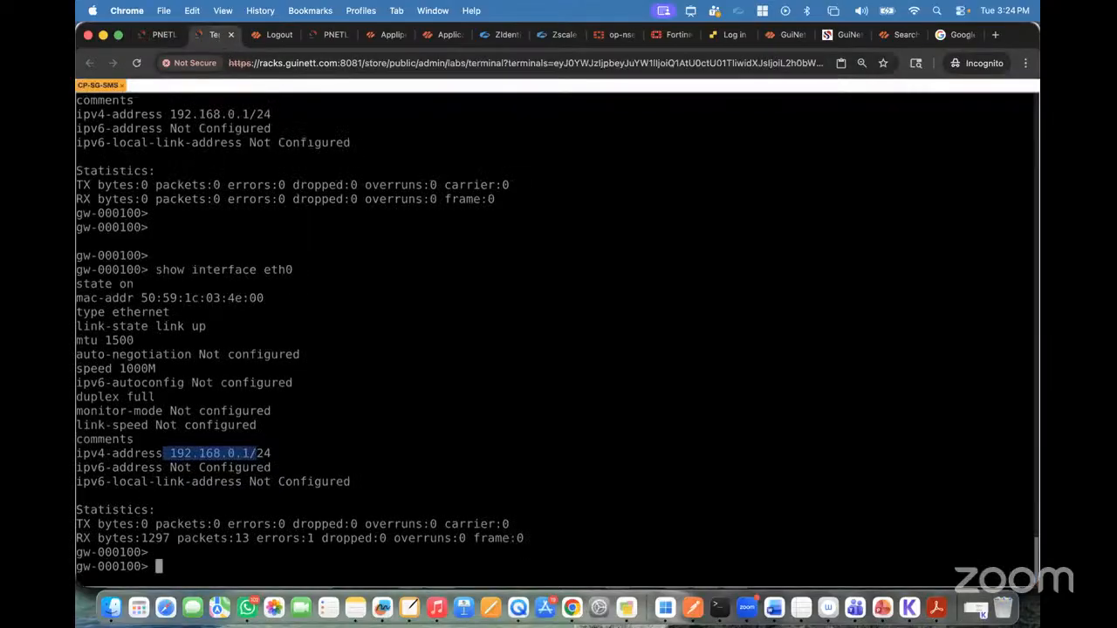
# Step: Set the gateway's eth0 interface to IPv4 address 192.168.1.67 with subnet mask 255.255.255.0
pyautogui.write('set ')
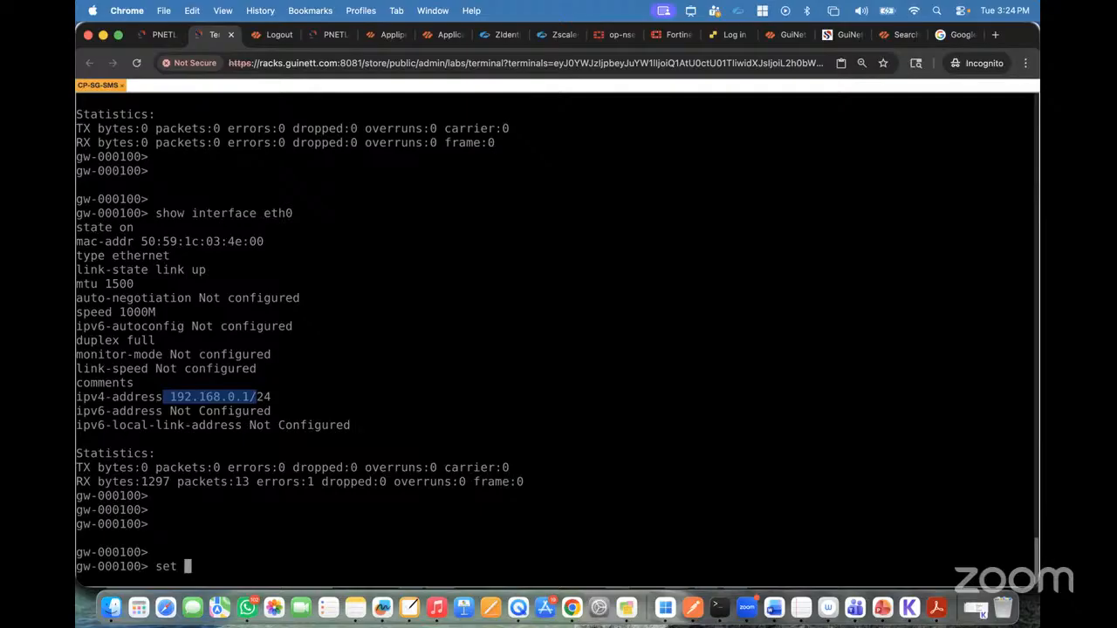
pyautogui.write('inter')
pyautogui.press('Tab')
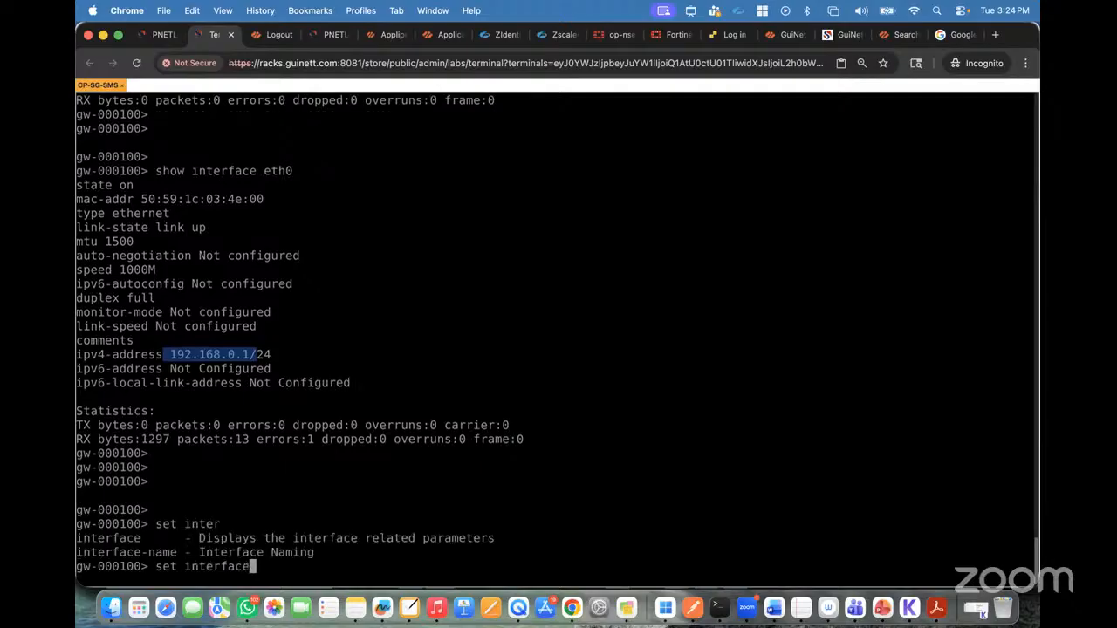
pyautogui.write('eth0 ipv')
pyautogui.press('Tab')
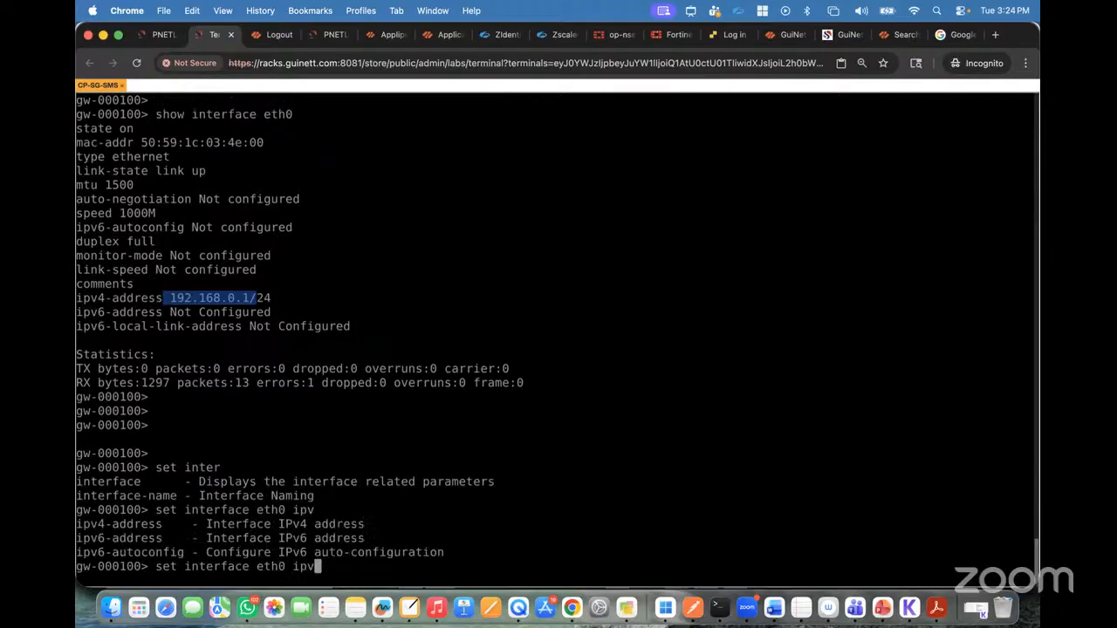
pyautogui.write('4-ad')
pyautogui.press('Tab')
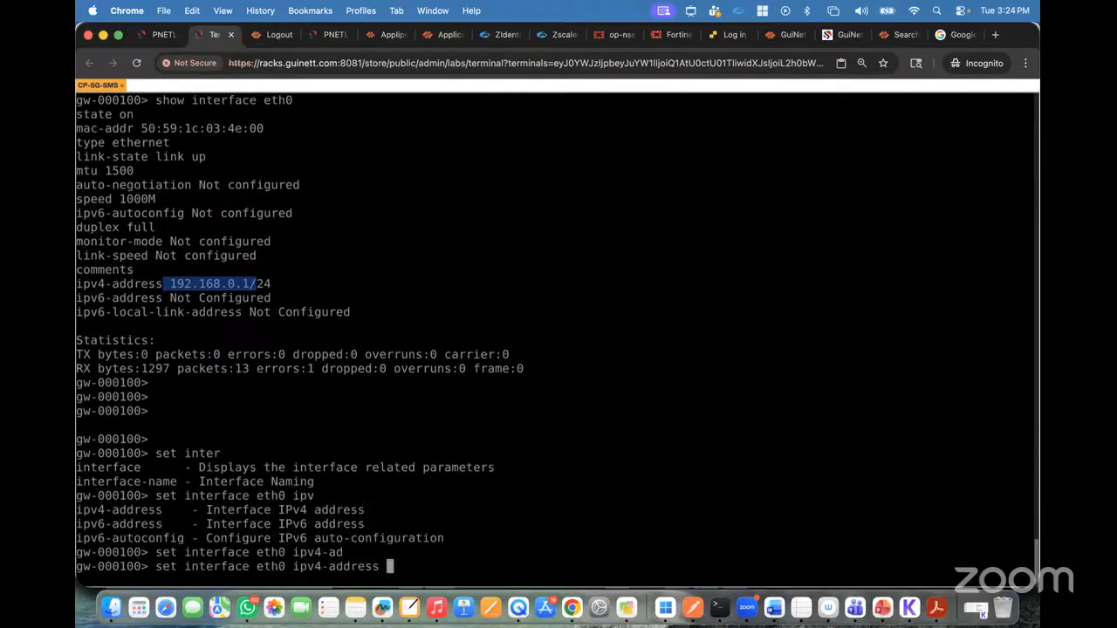
pyautogui.write('192.168.1.67 su')
pyautogui.press('Tab')
pyautogui.write('2')
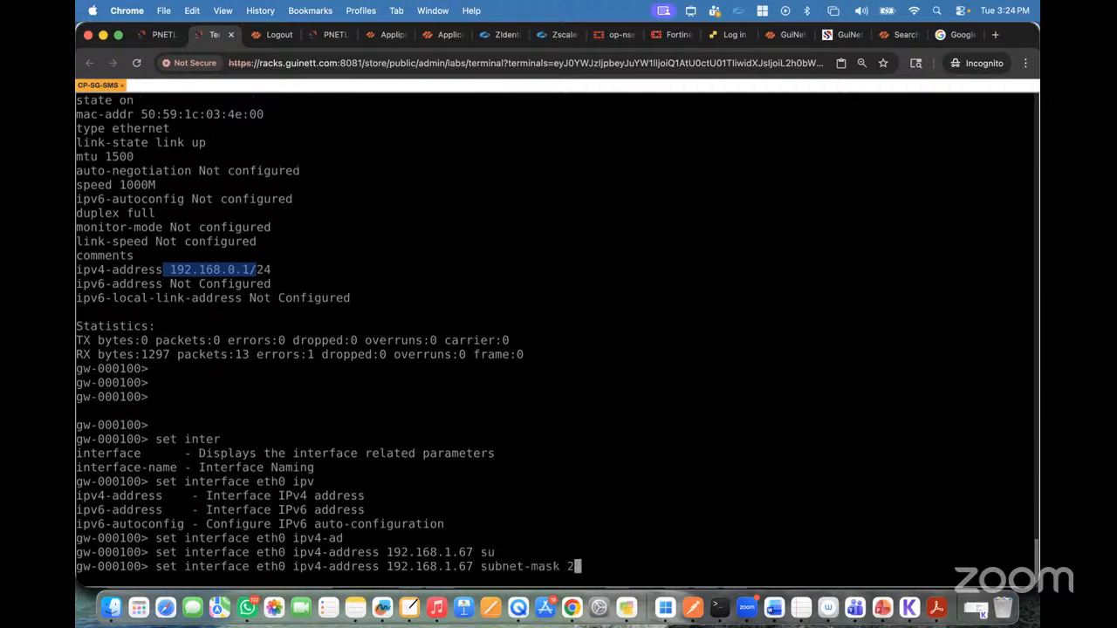
pyautogui.write('55.255.255.0')
pyautogui.press('Return')
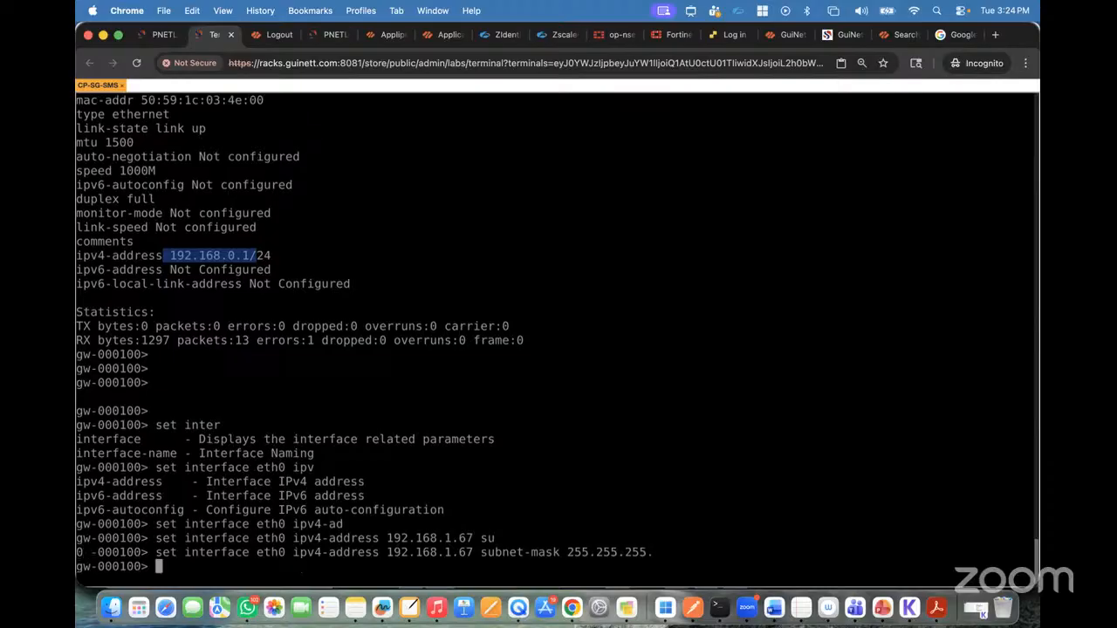
pyautogui.press('Return')
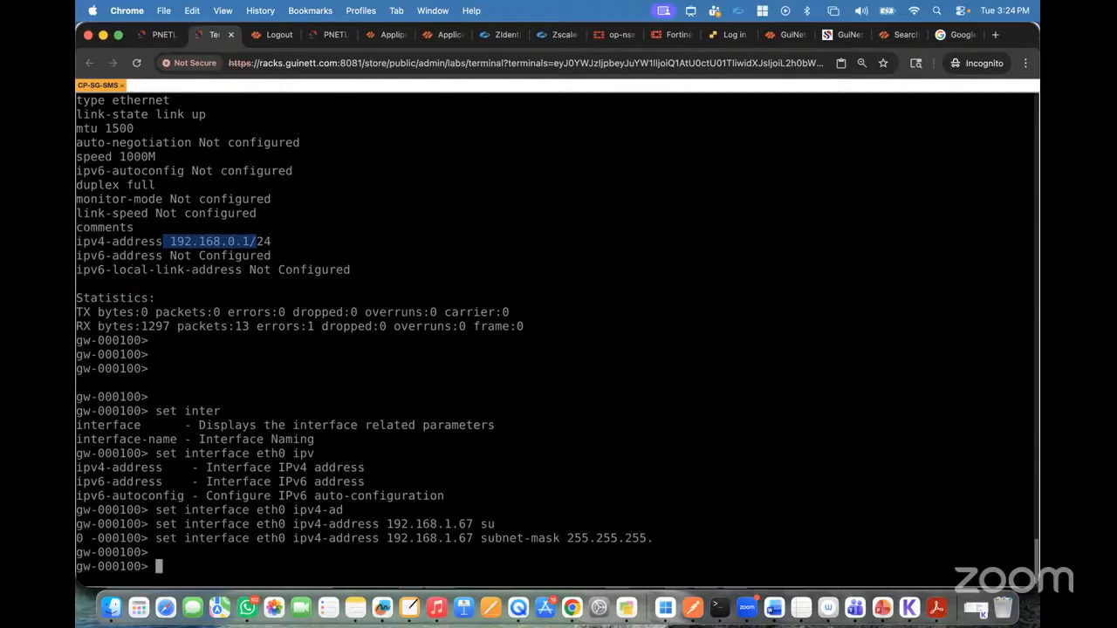
pyautogui.press('Return')
pyautogui.press('Return')
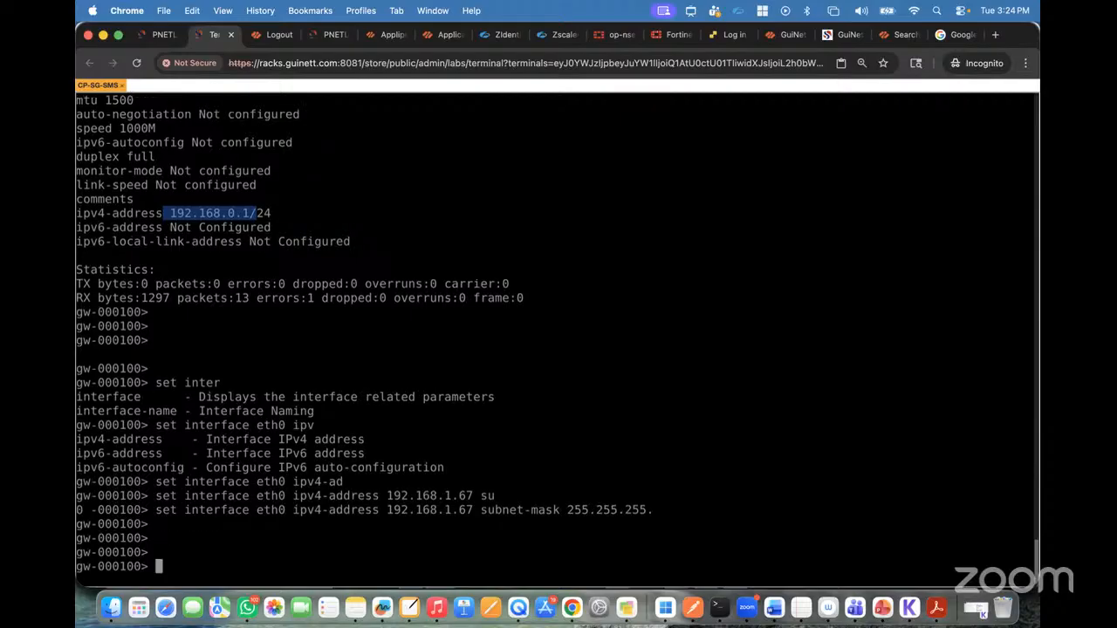
# Step: Save the gateway configuration with save config
pyautogui.write('save conifg')
pyautogui.press('Return')
pyautogui.write('save config')
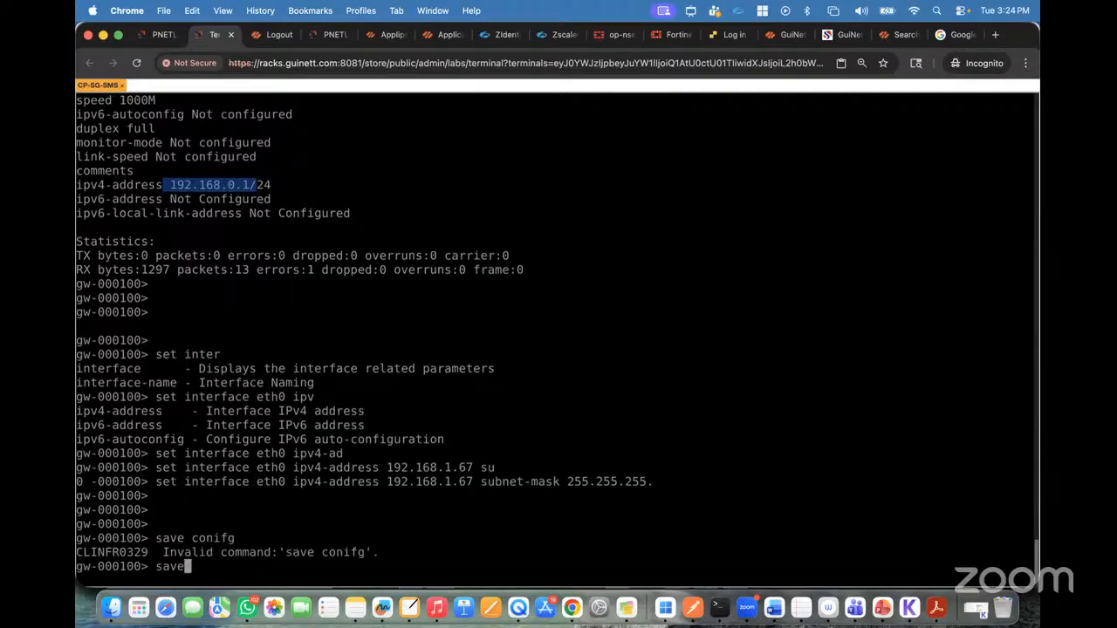
pyautogui.press('Return')
pyautogui.press('Return')
pyautogui.press('Return')
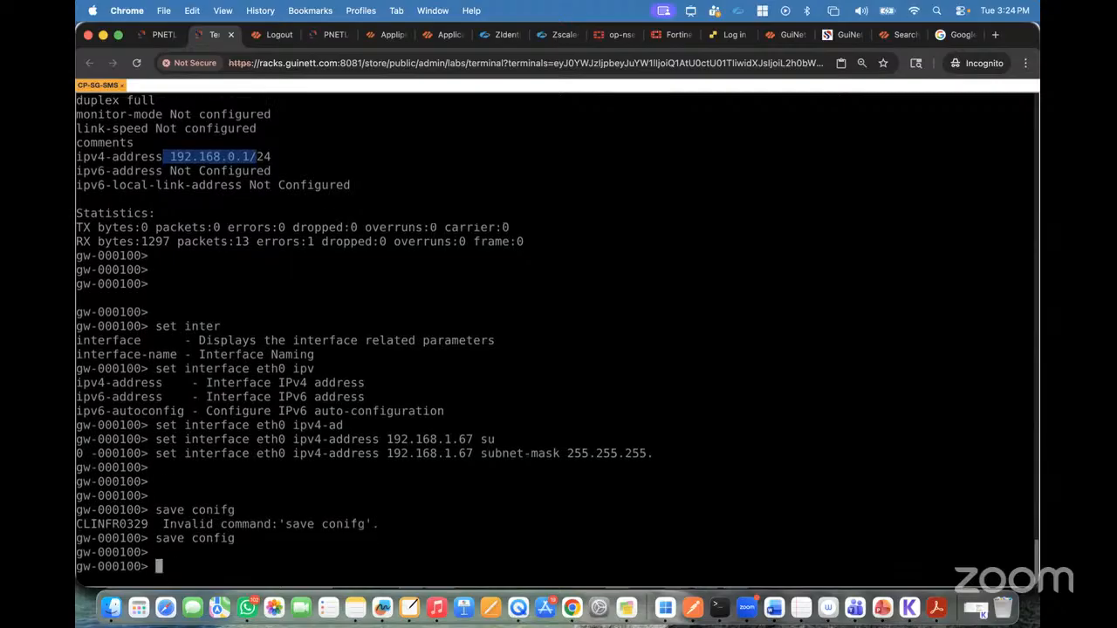
# Step: Display the eth0 settings with show interface eth0 and examine its IPv4 address
pyautogui.write('show inter')
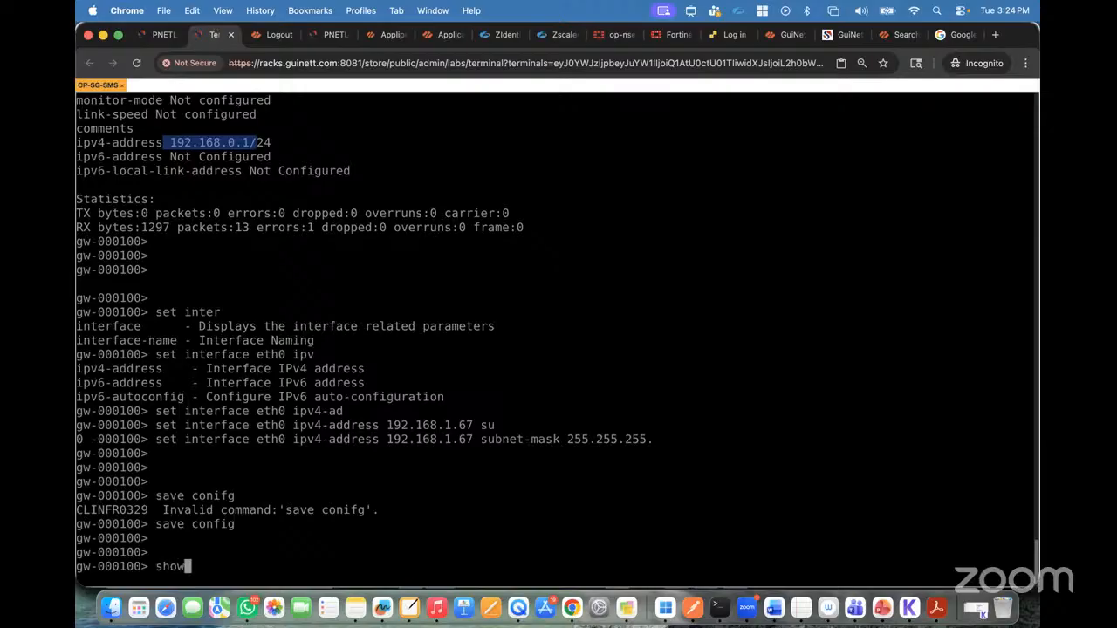
pyautogui.press('Tab')
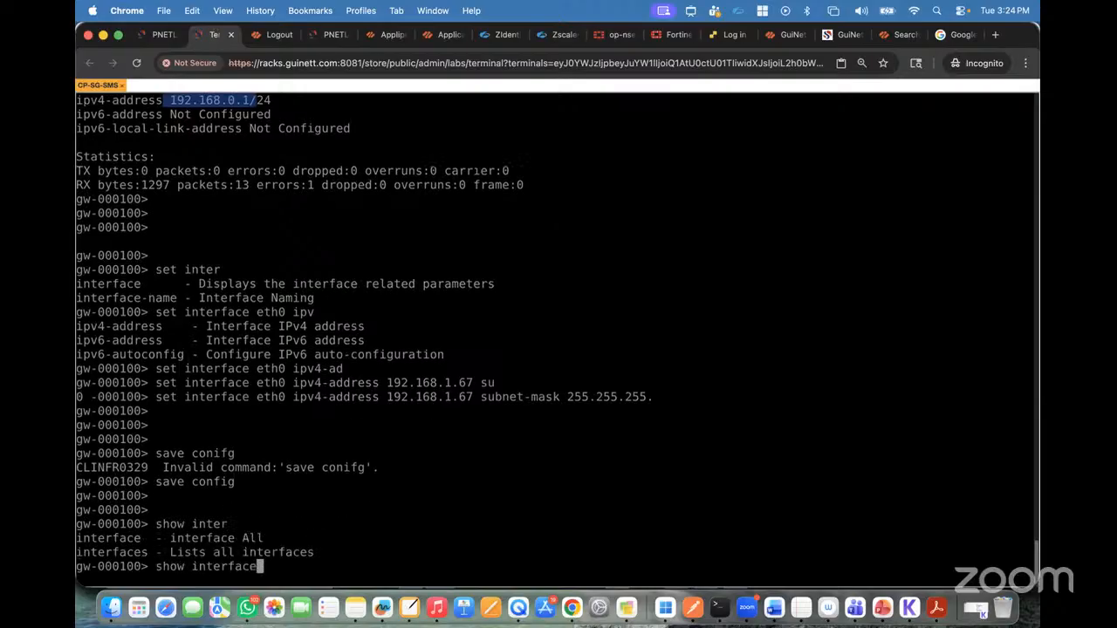
pyautogui.write('eth0')
pyautogui.press('Return')
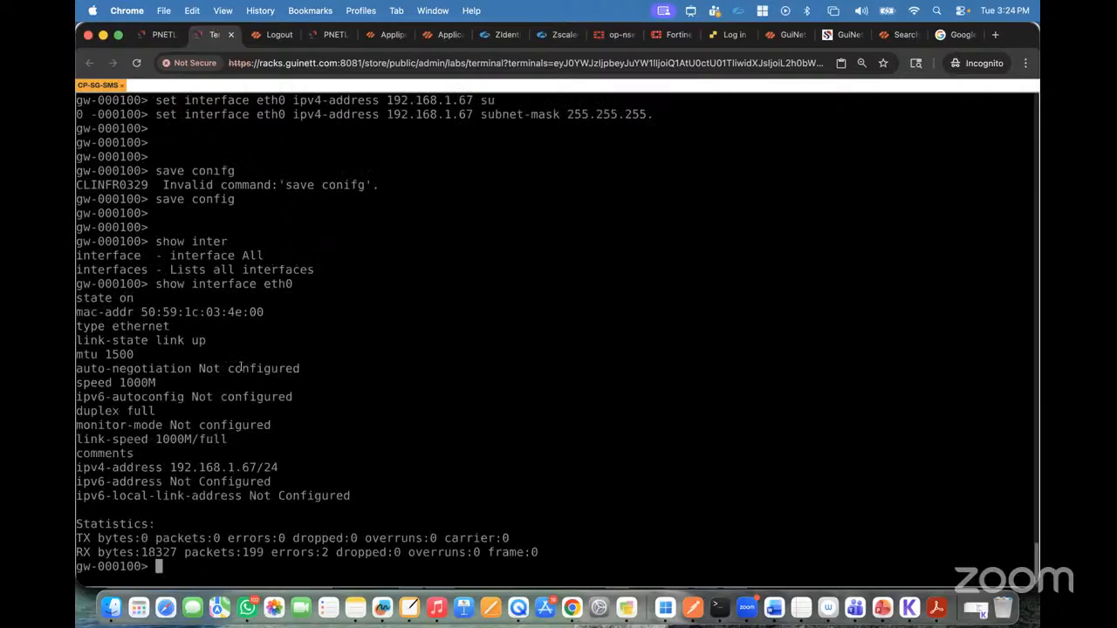
pyautogui.moveTo(167, 468); pyautogui.dragTo(267, 468)
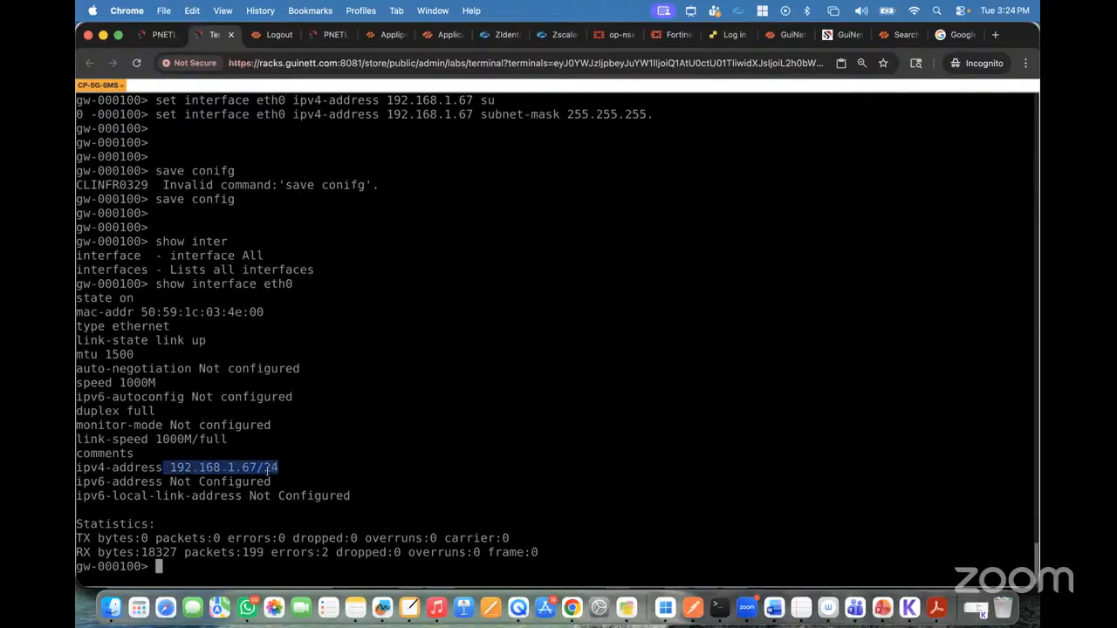
pyautogui.moveTo(180, 491); pyautogui.dragTo(271, 495)
pyautogui.click(402, 498)
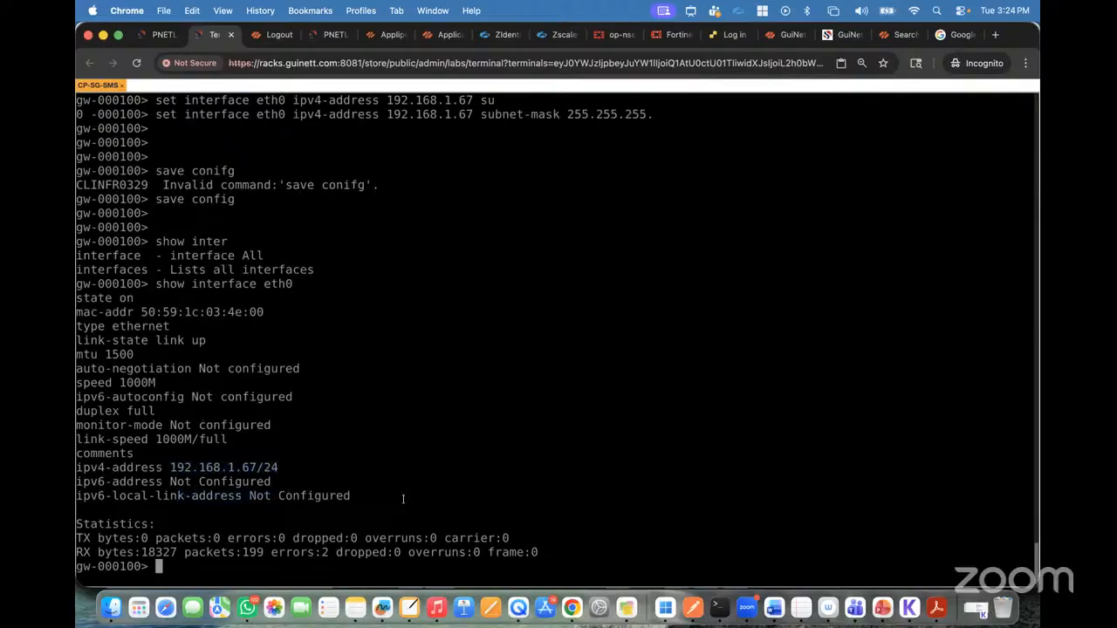
# Step: Ping 192.168.1.67 again from the Mac's Terminal, interrupt the ping, and return to Chrome
pyautogui.click(719, 608)
pyautogui.scroll(-2, 575, 413)
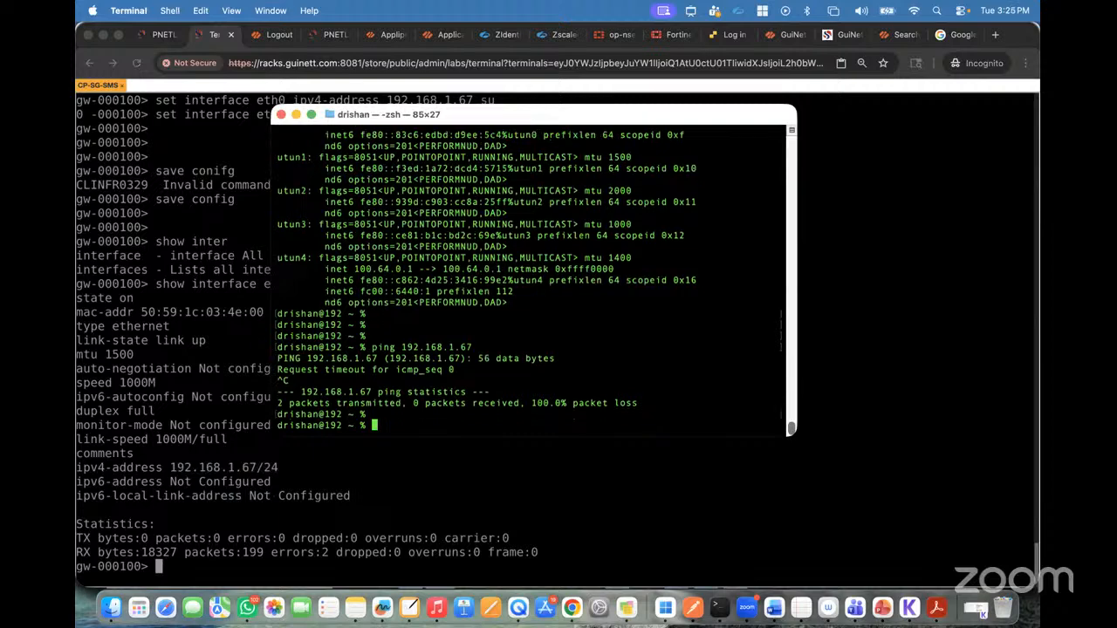
pyautogui.press('Up')
pyautogui.press('Return')
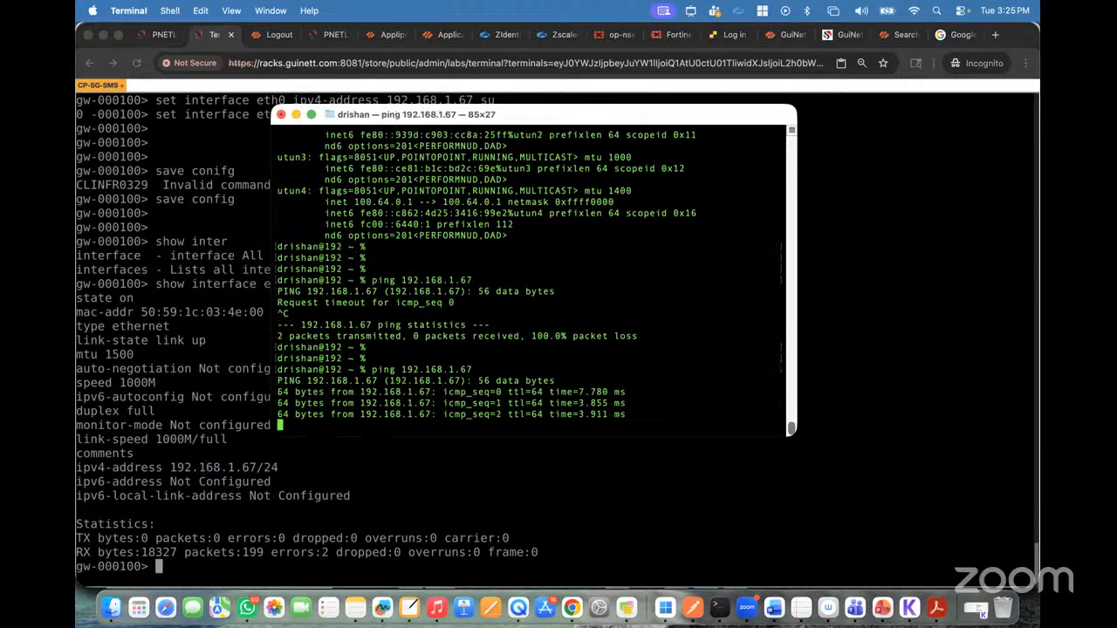
pyautogui.hotkey('ctrl', 'c')
pyautogui.click(563, 465)
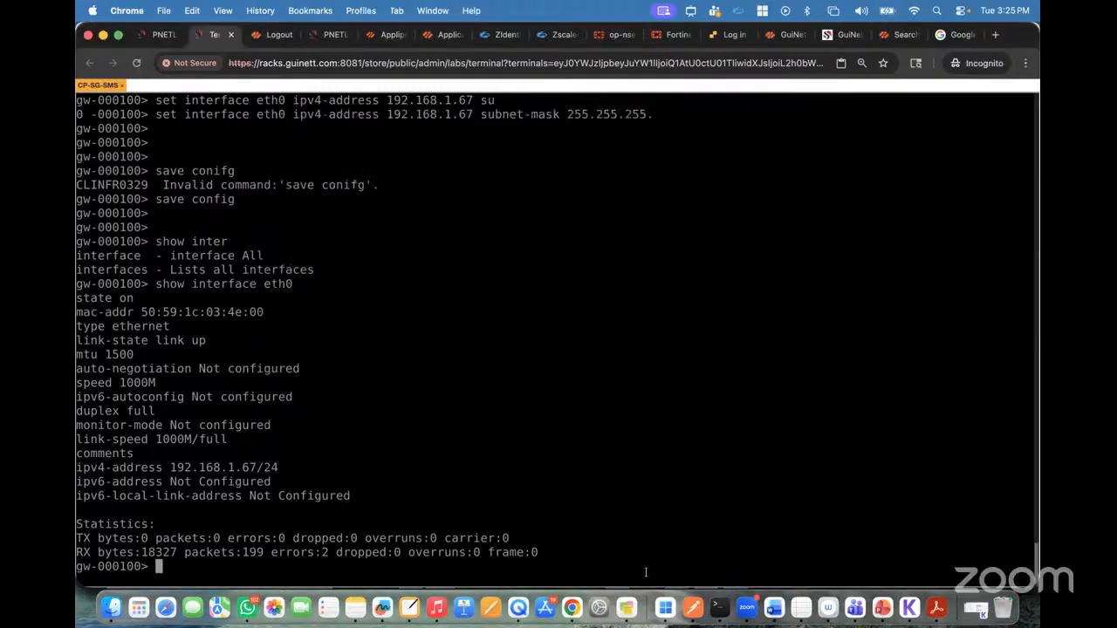
# Step: Switch to the remote Windows machine in Windows App, repeat ping 192.168.1.67 in Command Prompt, and interrupt it
pyautogui.click(665, 608)
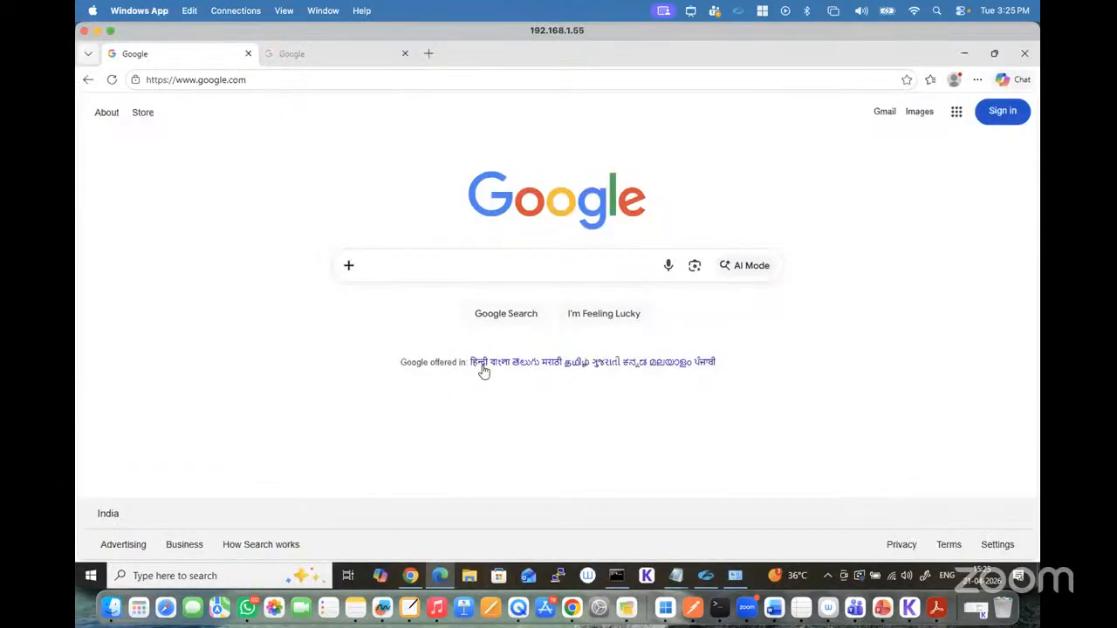
pyautogui.click(620, 576)
pyautogui.press('Up')
pyautogui.press('Return')
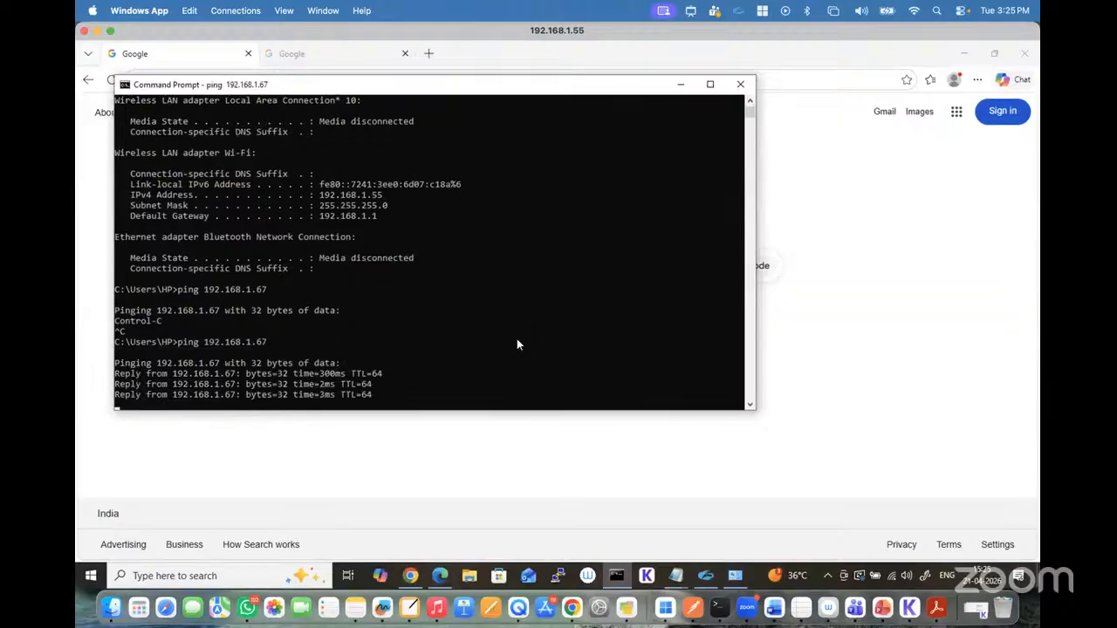
pyautogui.hotkey('ctrl', 'c')
pyautogui.press('Return')
pyautogui.click(518, 450)
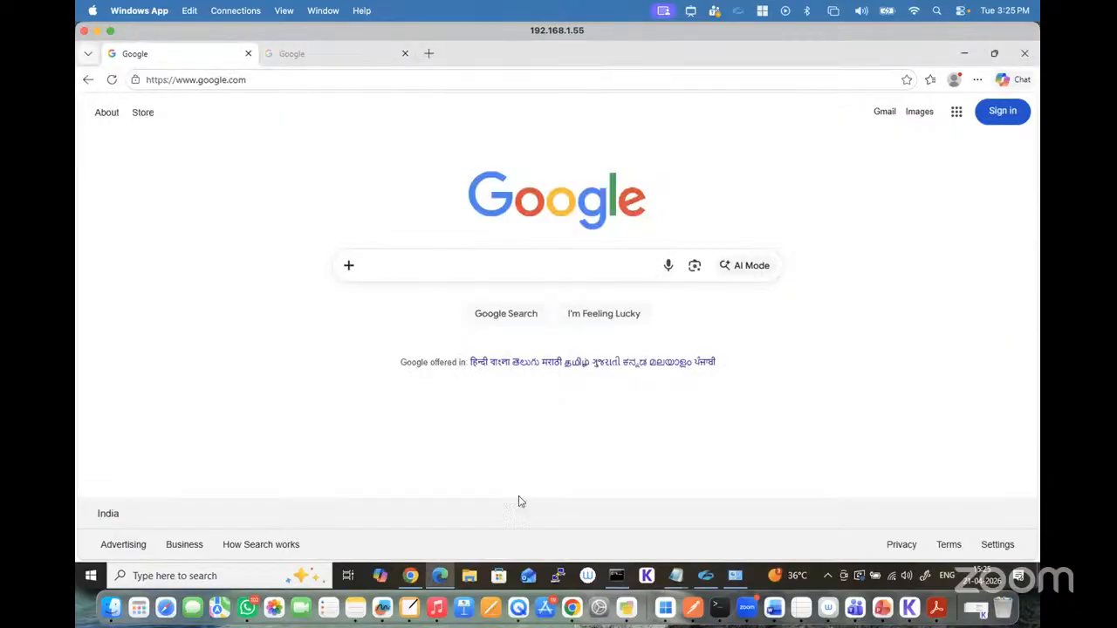
pyautogui.click(572, 609)
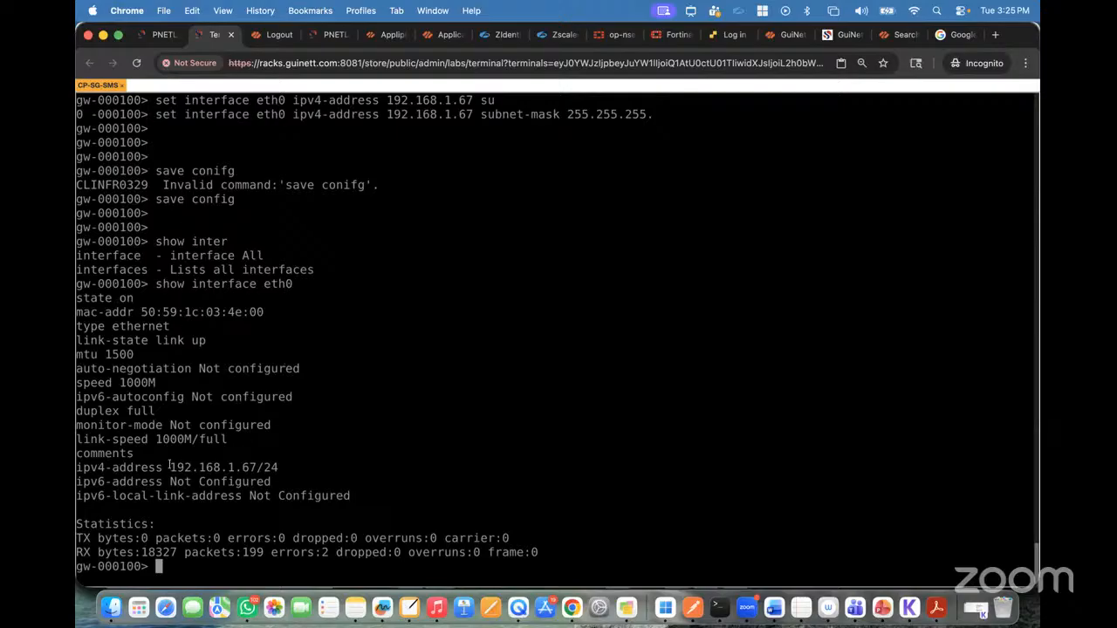
pyautogui.moveTo(171, 467); pyautogui.dragTo(252, 468)
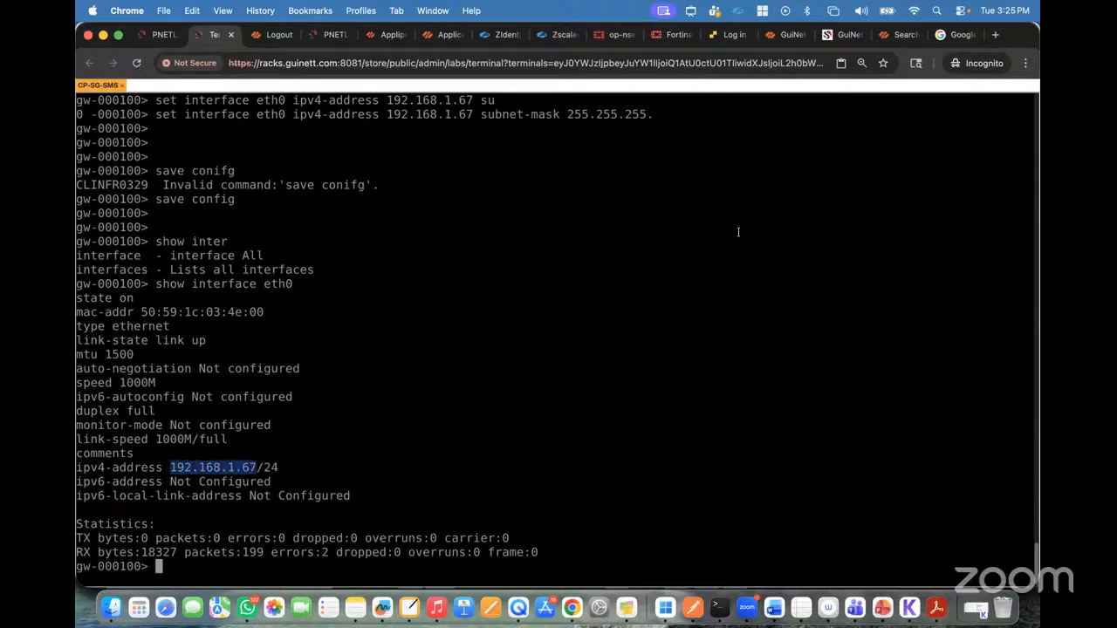
pyautogui.click(960, 35)
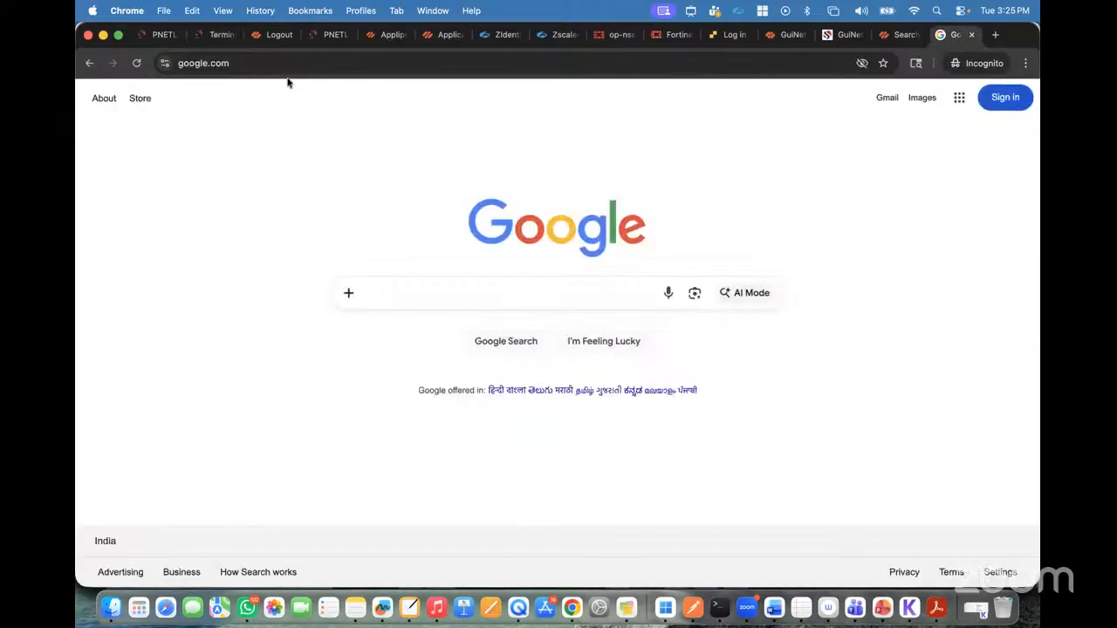
pyautogui.click(259, 67)
pyautogui.write('http')
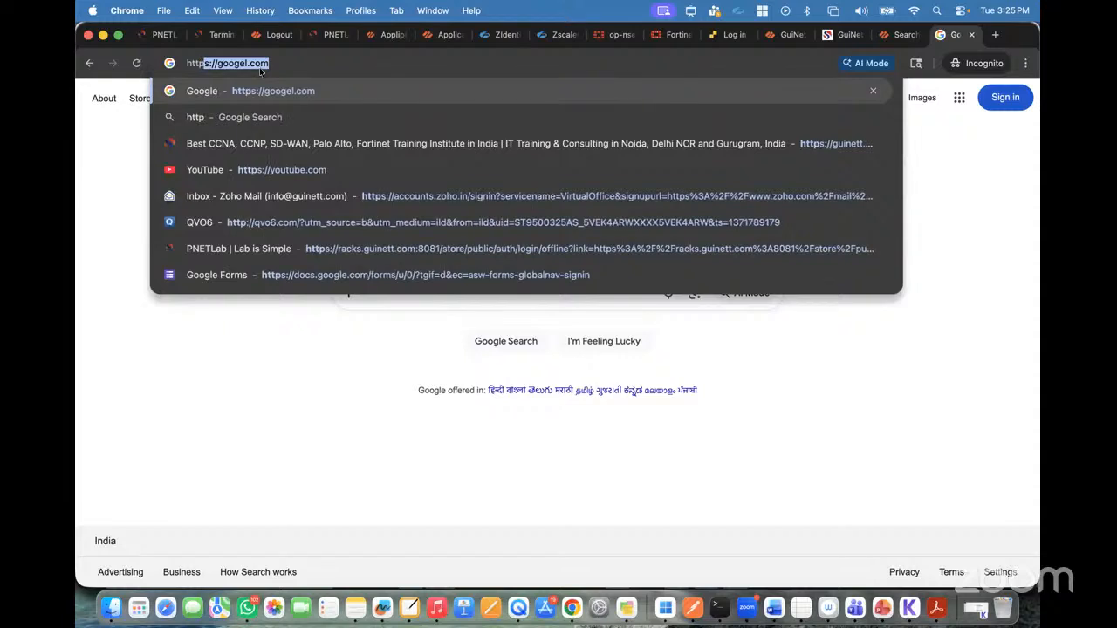
pyautogui.write('s://')
pyautogui.press('super+v')
pyautogui.press('Return')
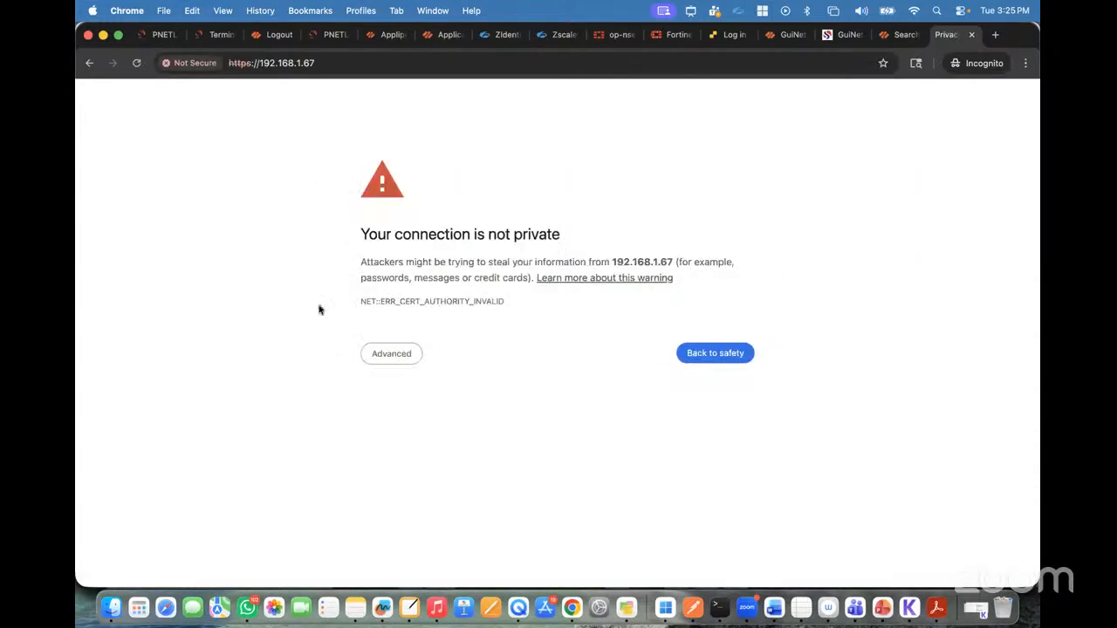
pyautogui.click(374, 356)
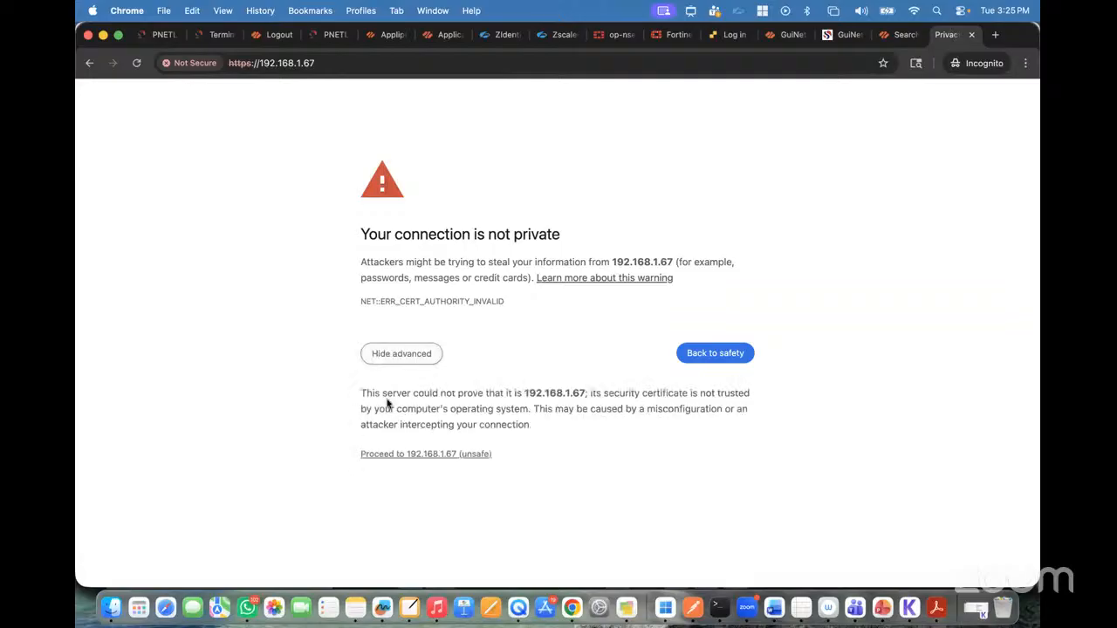
pyautogui.click(410, 459)
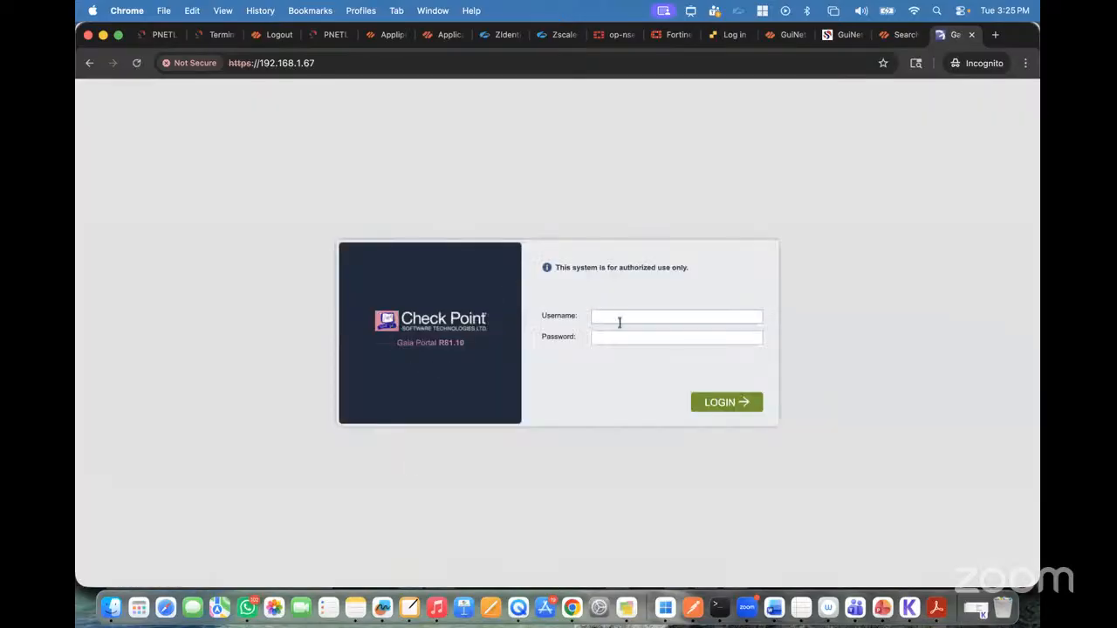
# Step: Enter admin as the username and fill in the account password on the Gaia Portal login page
pyautogui.write('admin')
pyautogui.press('Tab')
pyautogui.write('a')
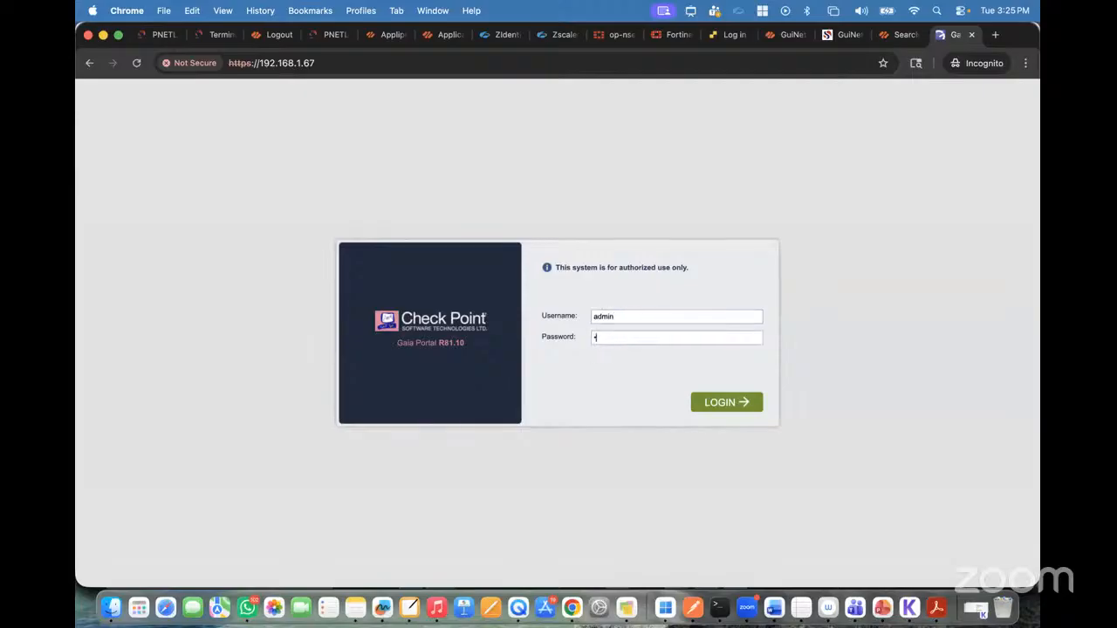
pyautogui.write('••••••')
# Step: View the PNETLab topology, then move the Gaia tab next to the Terminal tab and open it
pyautogui.click(157, 34)
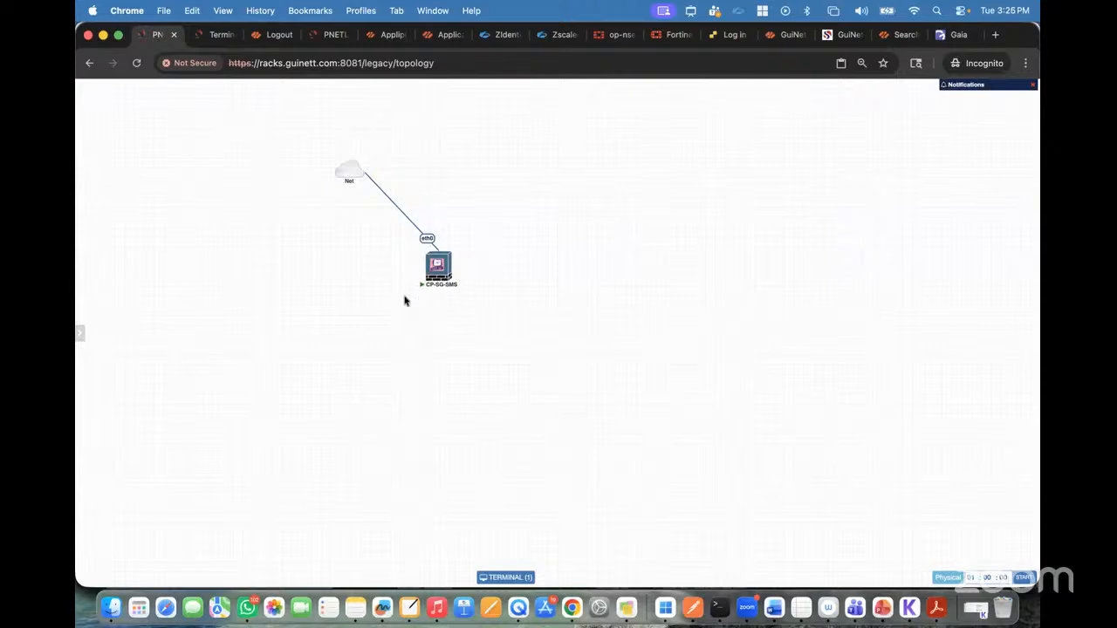
pyautogui.moveTo(426, 283)
pyautogui.moveTo(958, 35); pyautogui.dragTo(220, 37)
pyautogui.click(268, 35)
# Step: Log in to the Gaia Portal and read the welcome page of the First Time Configuration Wizard
pyautogui.click(725, 400)
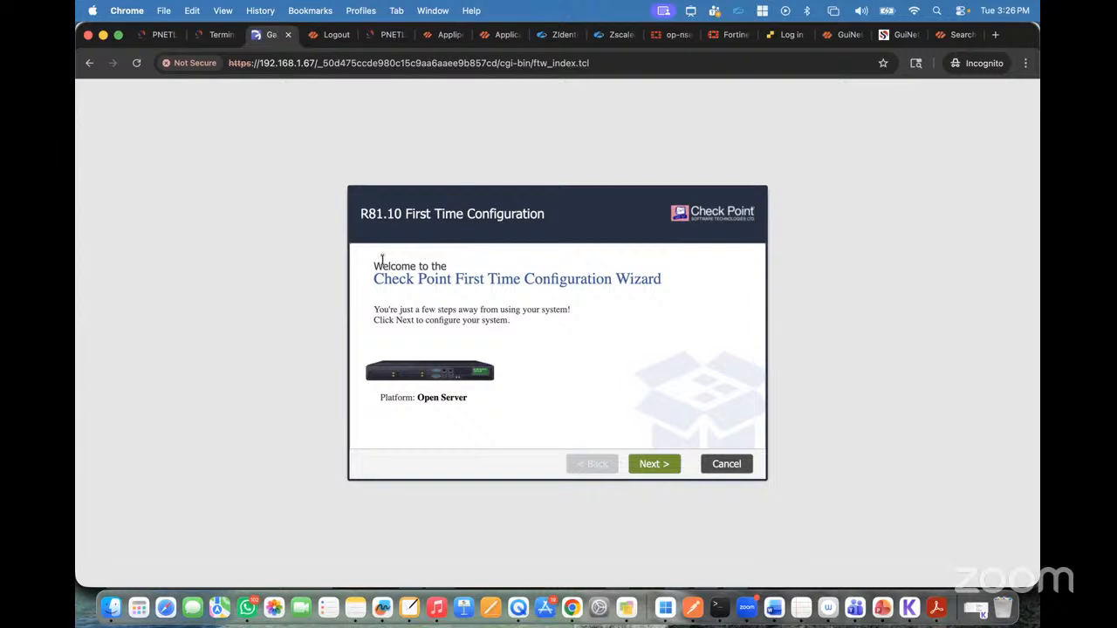
pyautogui.moveTo(381, 258); pyautogui.dragTo(503, 279)
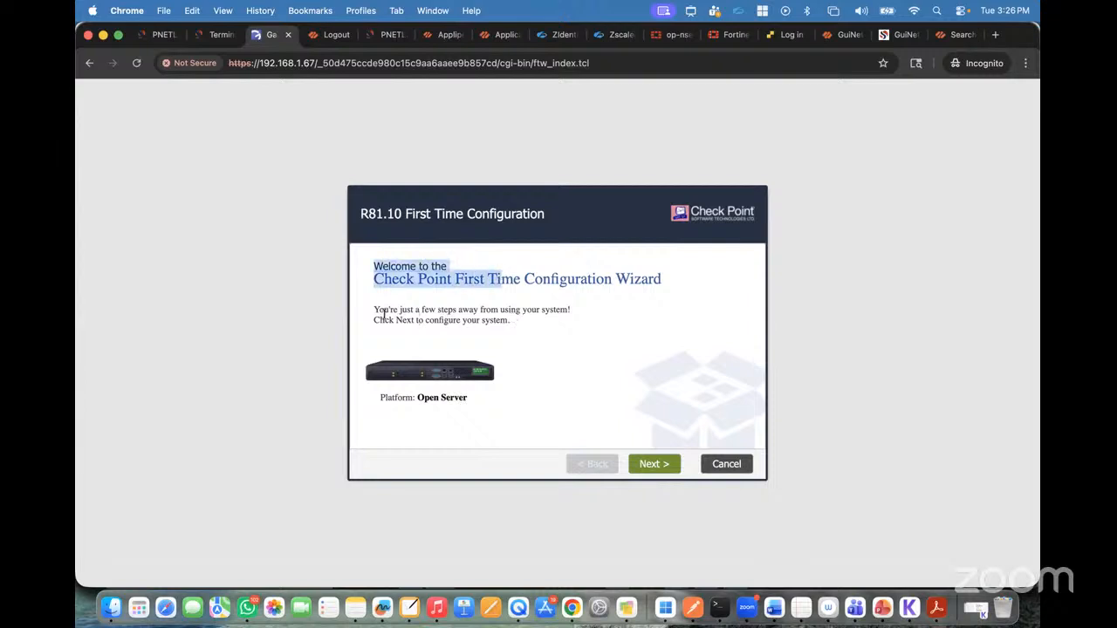
pyautogui.click(655, 347)
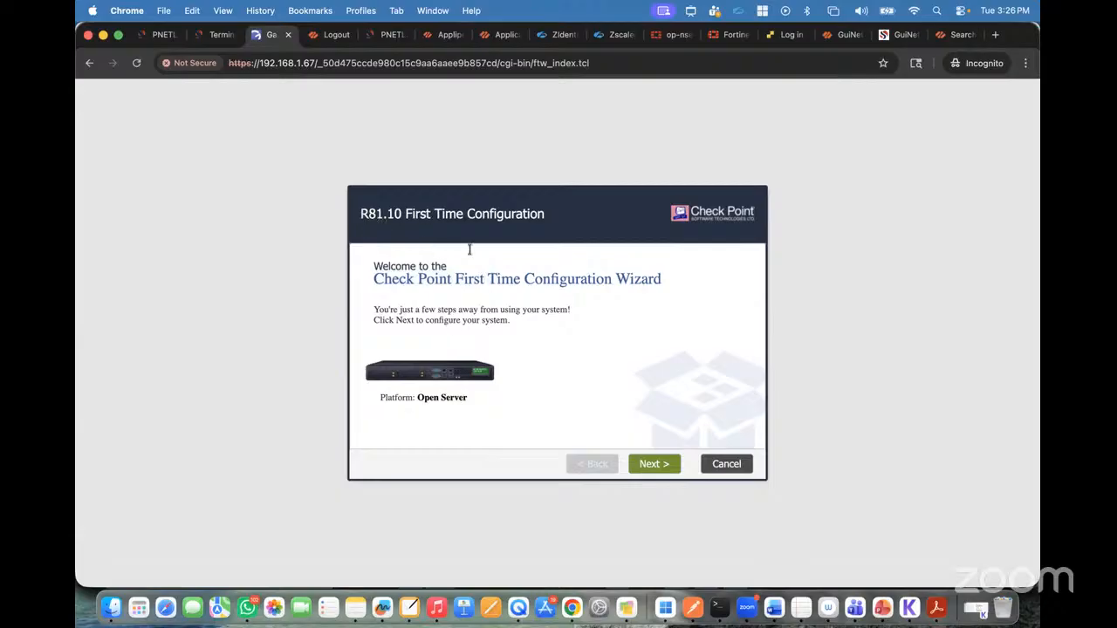
# Step: Continue with the R81.10 configuration and set the eth0 management connection's default gateway to 192.168.1.1, with IPv6 Off
pyautogui.click(653, 465)
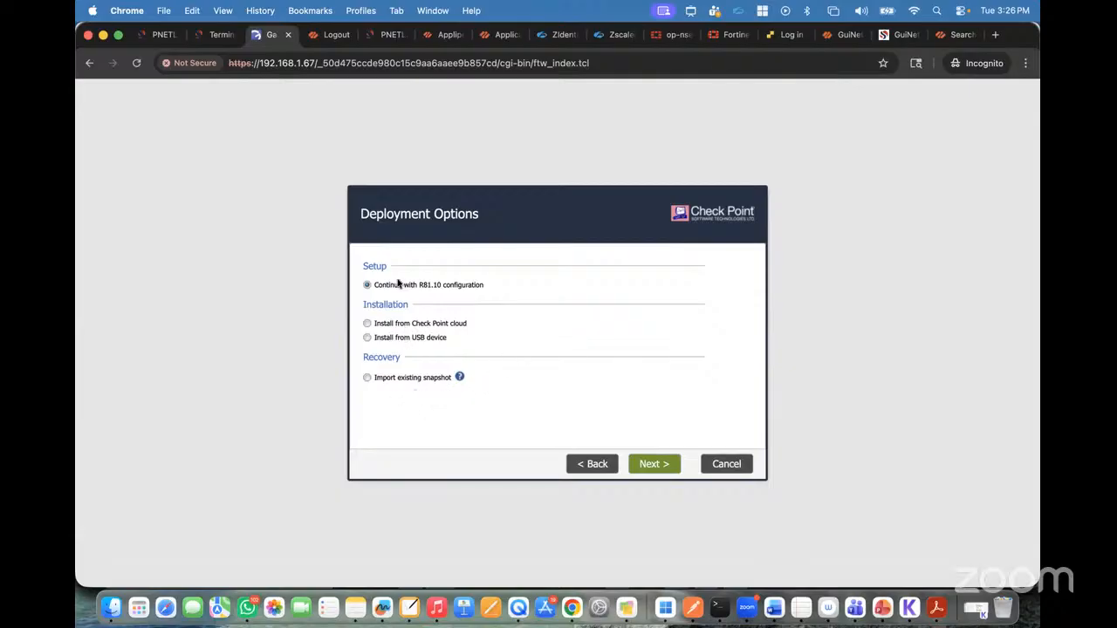
pyautogui.click(650, 465)
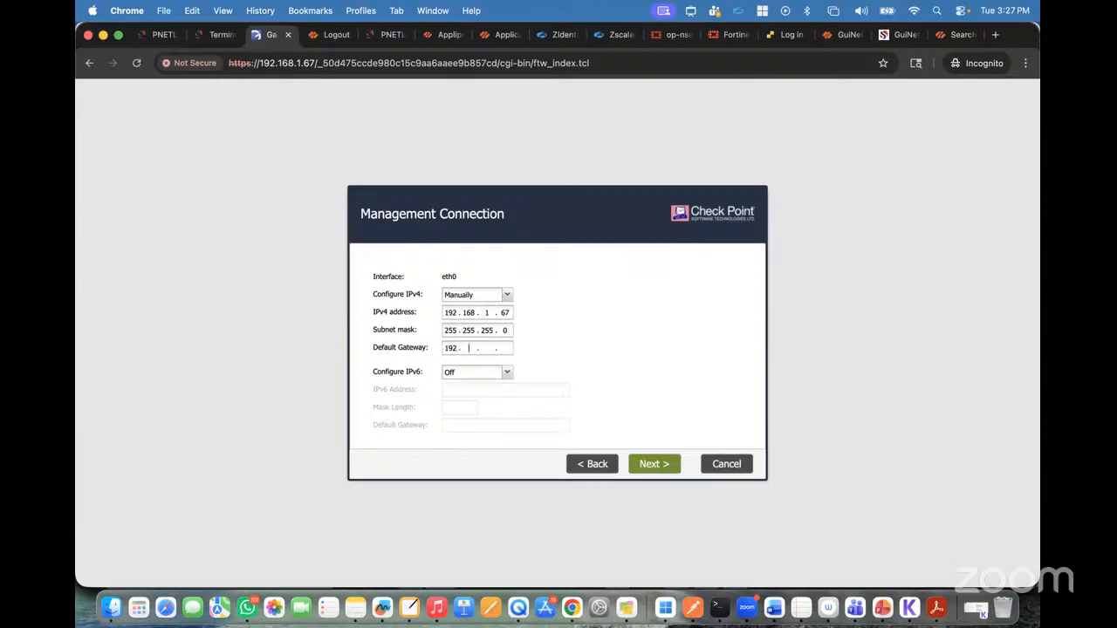
pyautogui.write('68')
pyautogui.click(505, 375)
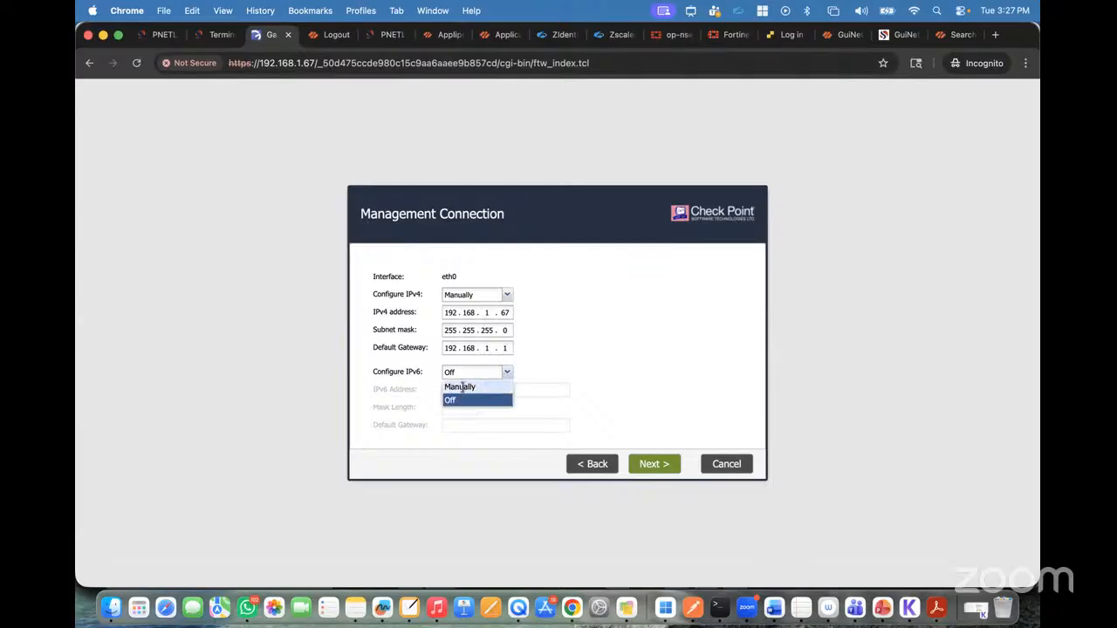
pyautogui.click(462, 387)
pyautogui.click(507, 373)
pyautogui.click(466, 400)
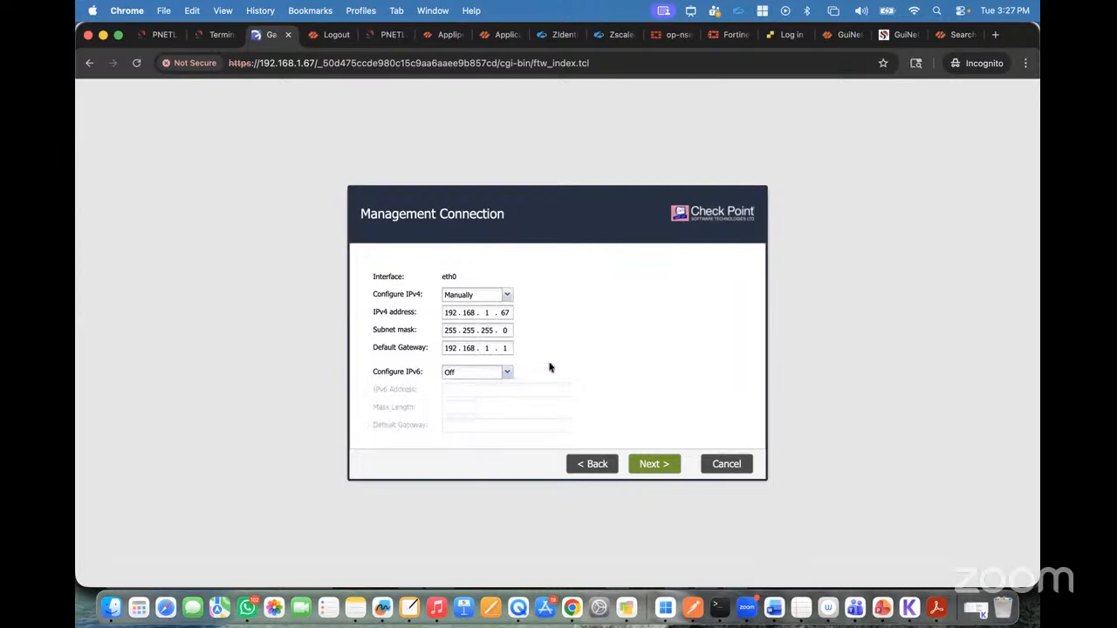
pyautogui.click(655, 467)
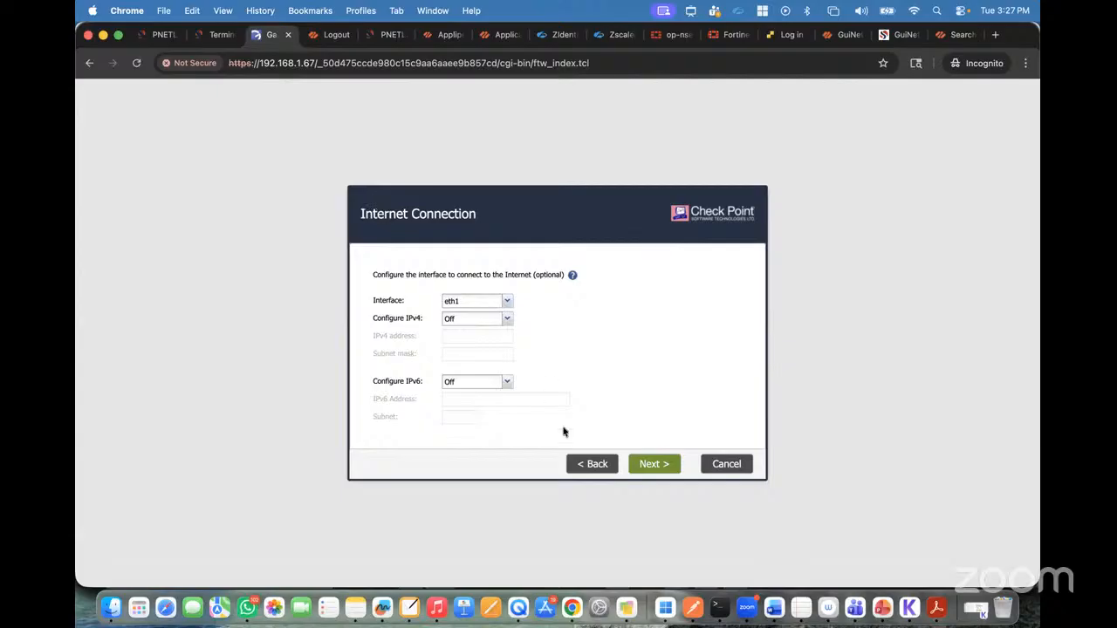
# Step: Review the eth0 management connection once more and skip the optional Internet connection on eth1, with IPv4 and IPv6 Off
pyautogui.click(591, 464)
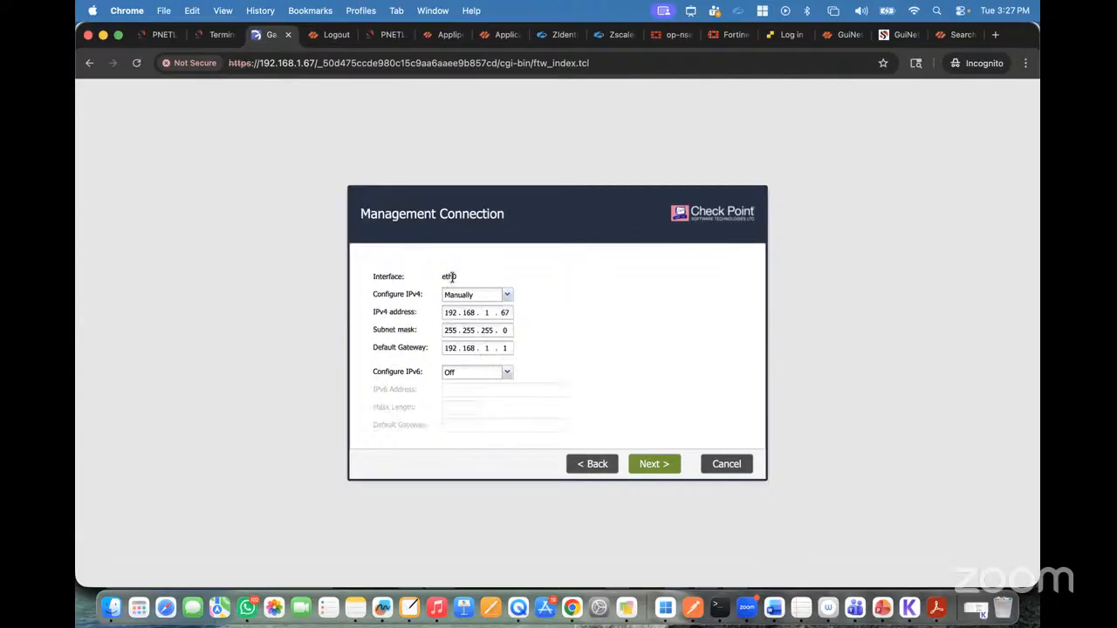
pyautogui.click(655, 465)
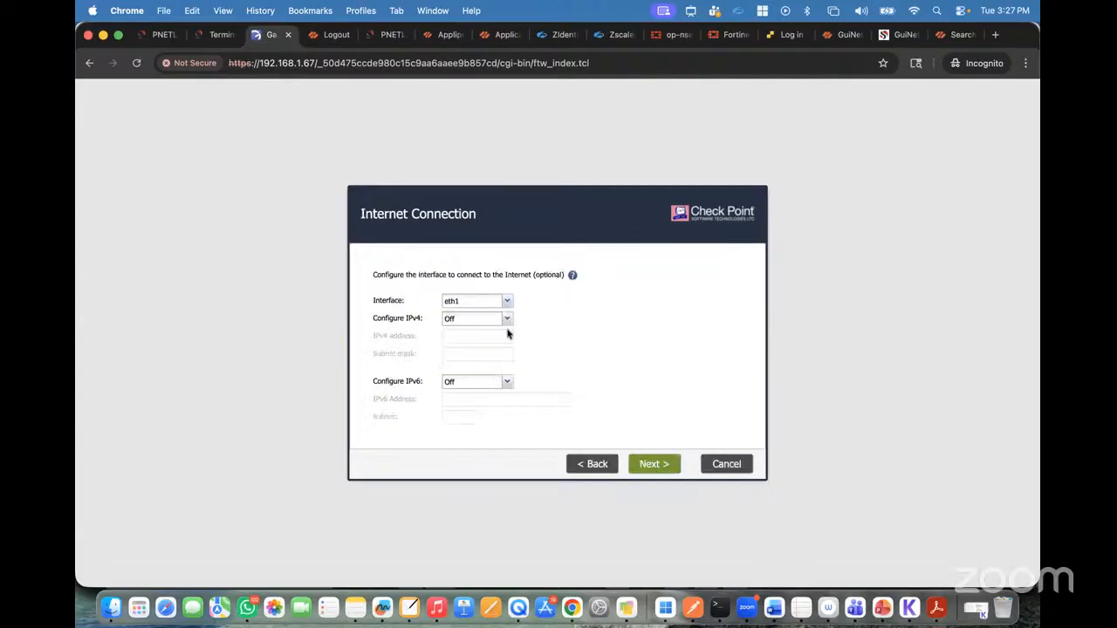
pyautogui.click(655, 463)
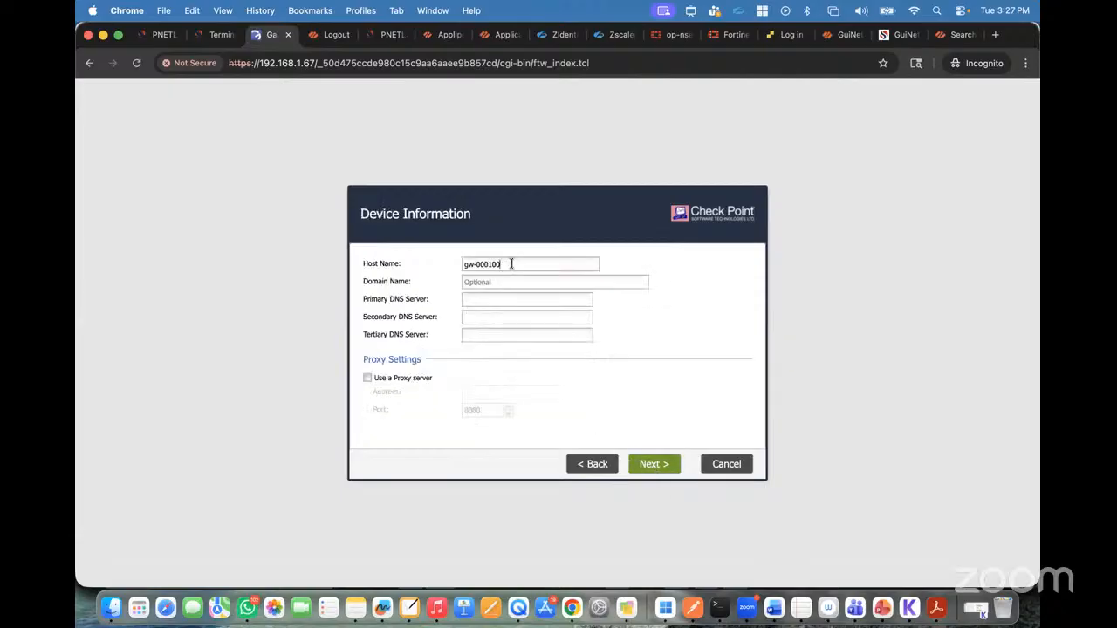
# Step: Check the node name in the Terminal tab and set the device's host name to CP-SG-SMS
pyautogui.click(216, 35)
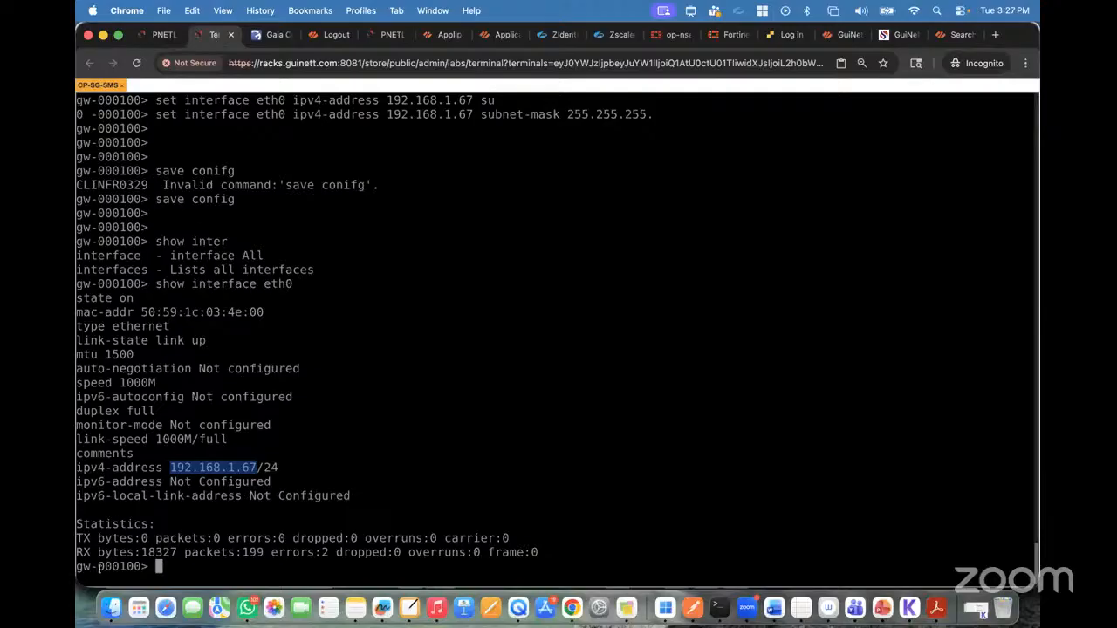
pyautogui.click(272, 35)
pyautogui.click(518, 266)
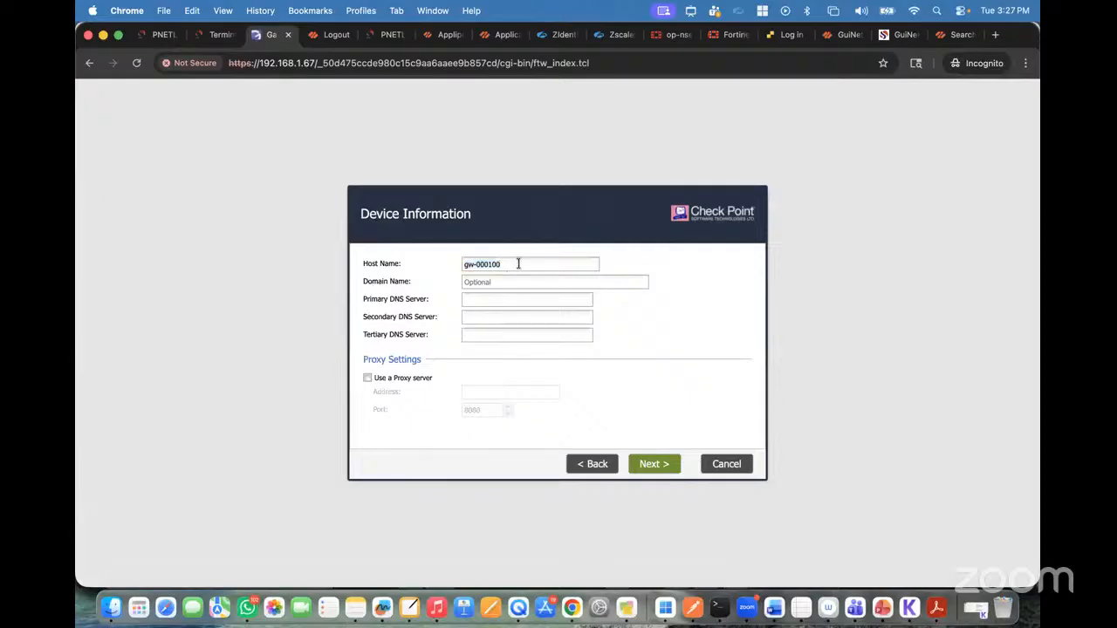
pyautogui.moveTo(517, 266); pyautogui.dragTo(426, 268)
pyautogui.write('CP-SG-SMS')
pyautogui.moveTo(504, 265); pyautogui.dragTo(404, 266)
# Step: Set the primary DNS server to 1.1.1.1 and the secondary to 8.8.8.8, and continue to the date and time settings
pyautogui.click(423, 302)
pyautogui.write('1.')
pyautogui.write('8.8.8.8')
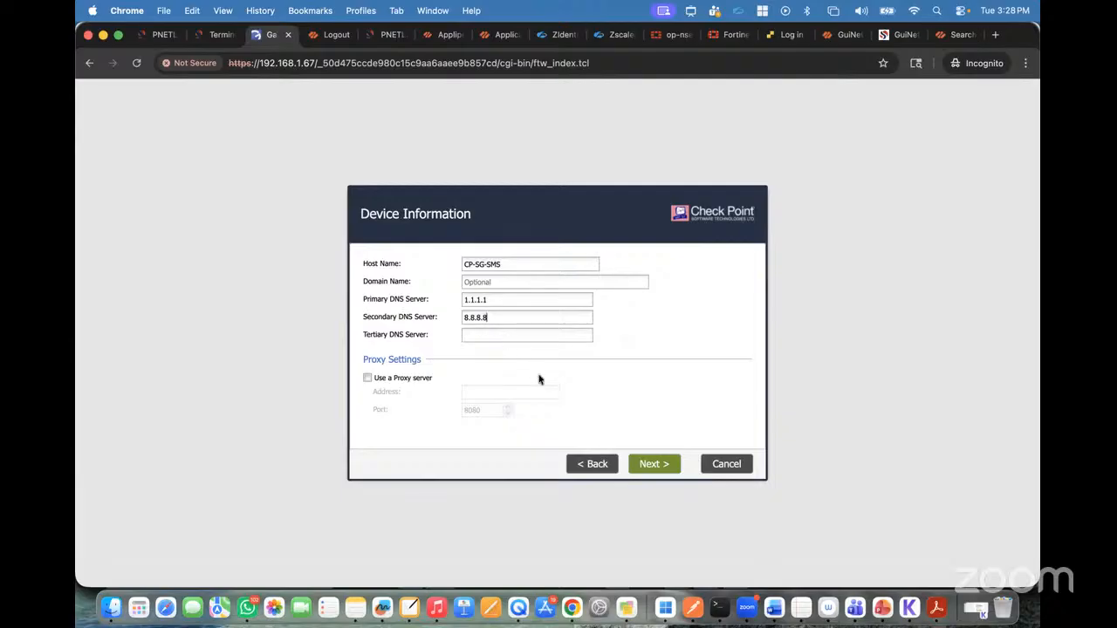
pyautogui.click(652, 464)
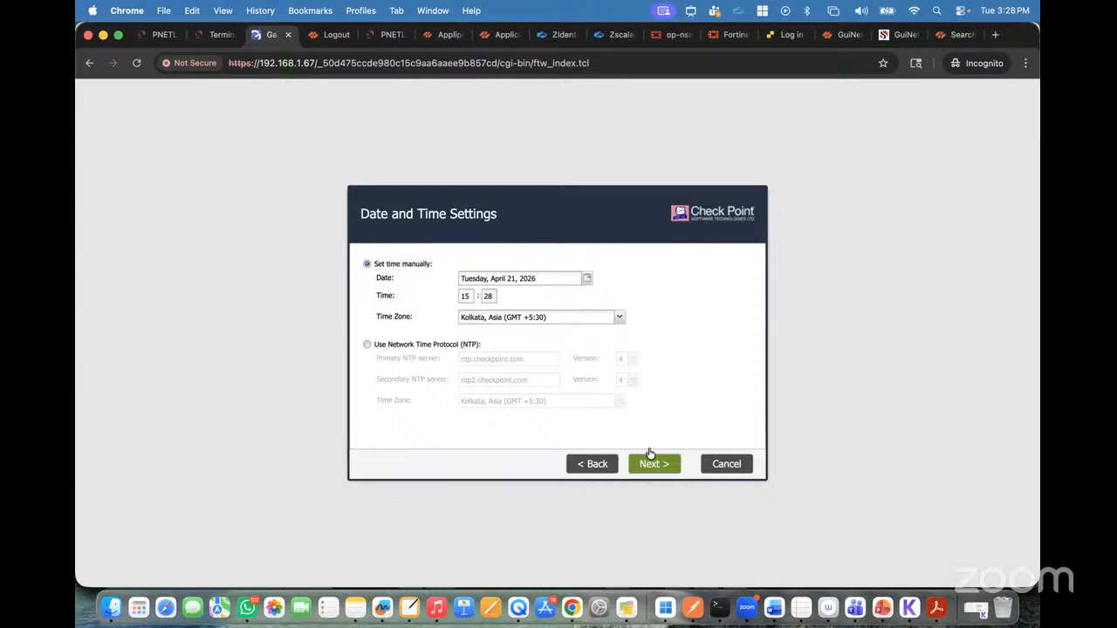
# Step: Accept the manual date and time settings and choose Security Gateway and/or Security Management as the installation type
pyautogui.click(655, 470)
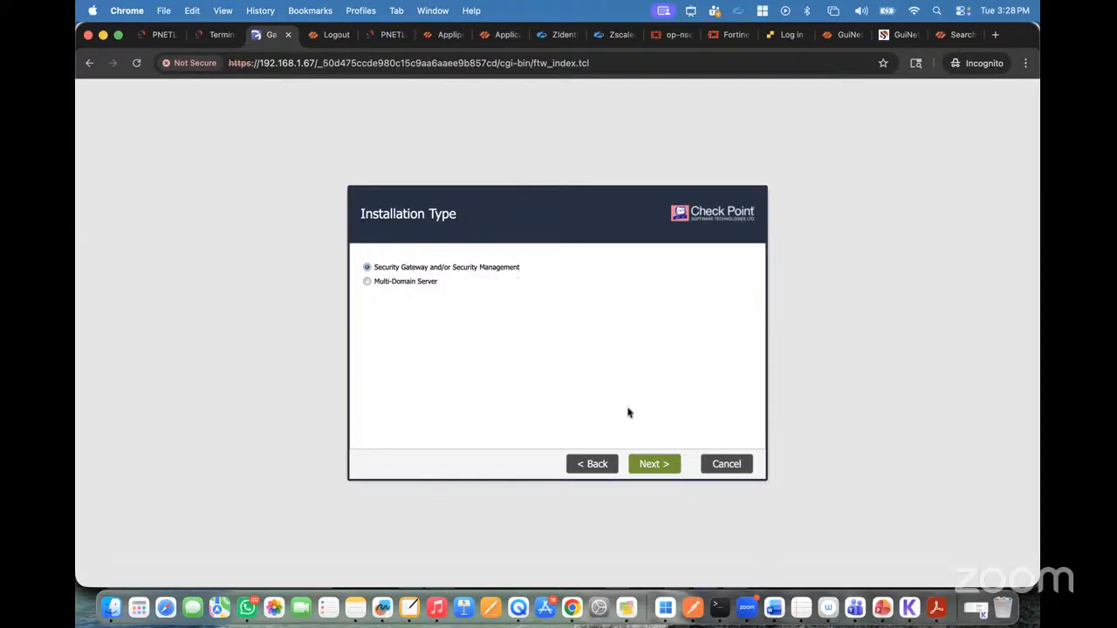
pyautogui.click(368, 281)
pyautogui.click(368, 269)
pyautogui.click(649, 464)
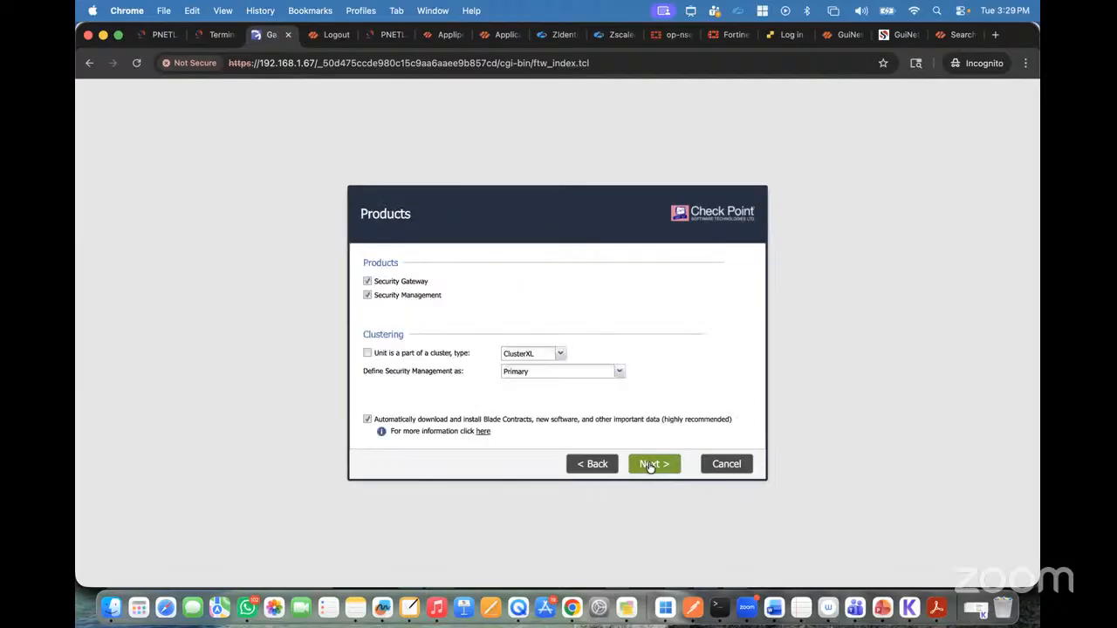
# Step: Select both the Security Gateway and Security Management products, with Security Management defined as Primary, and recheck the installation type
pyautogui.click(367, 296)
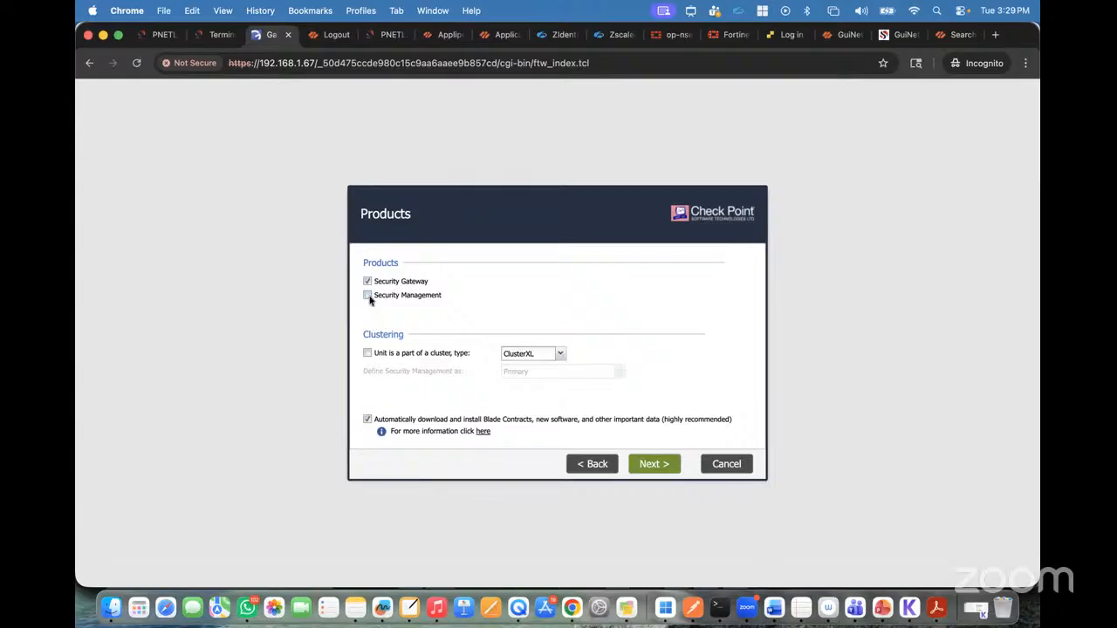
pyautogui.click(367, 296)
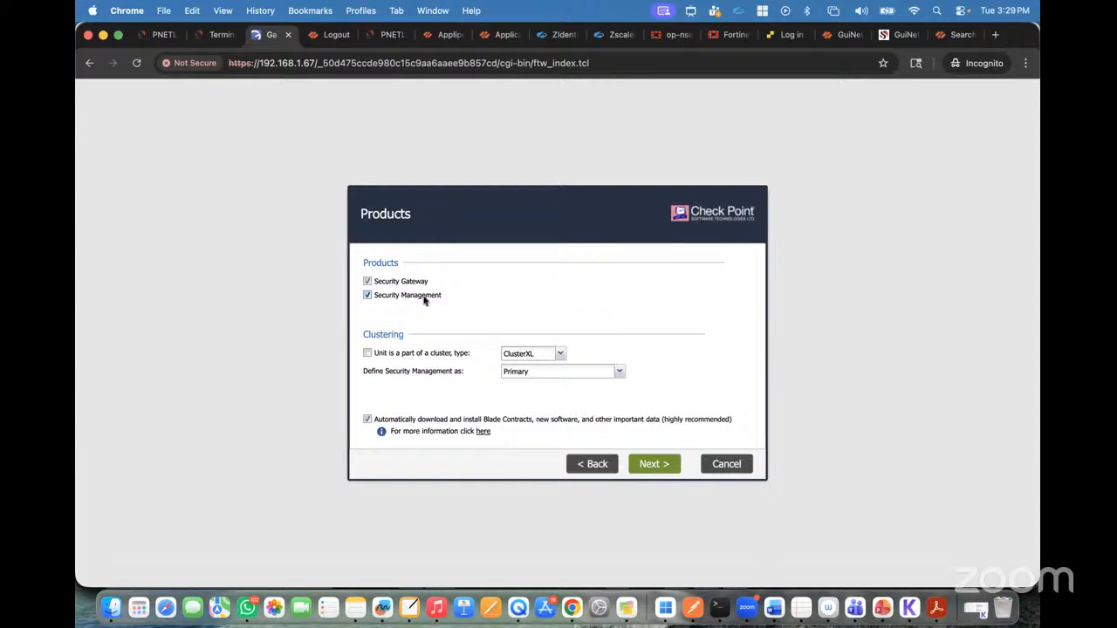
pyautogui.click(593, 463)
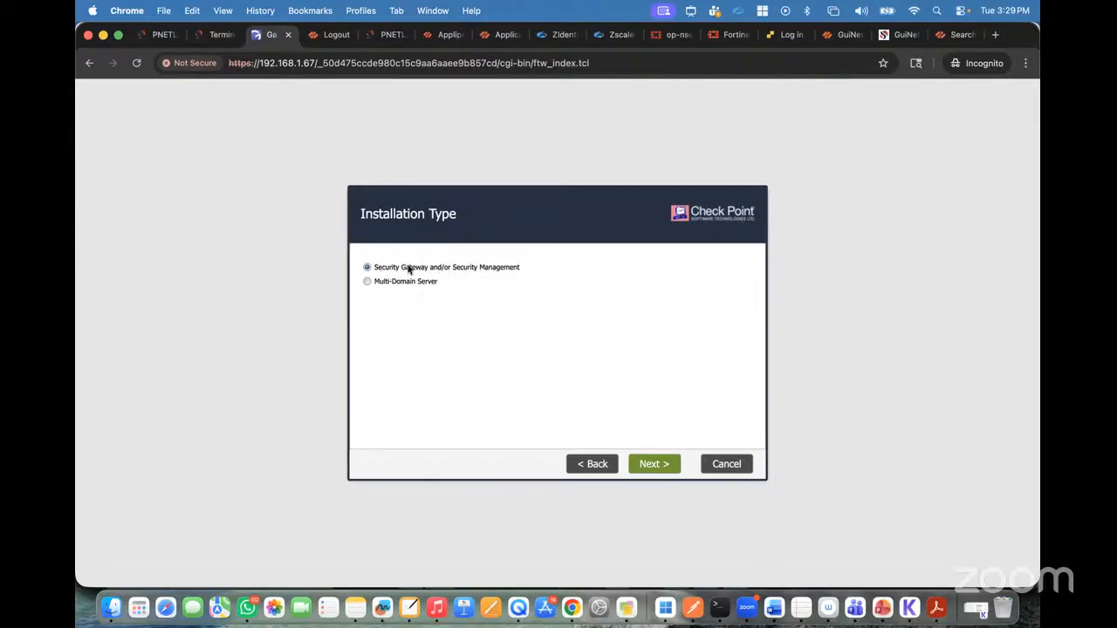
pyautogui.click(649, 468)
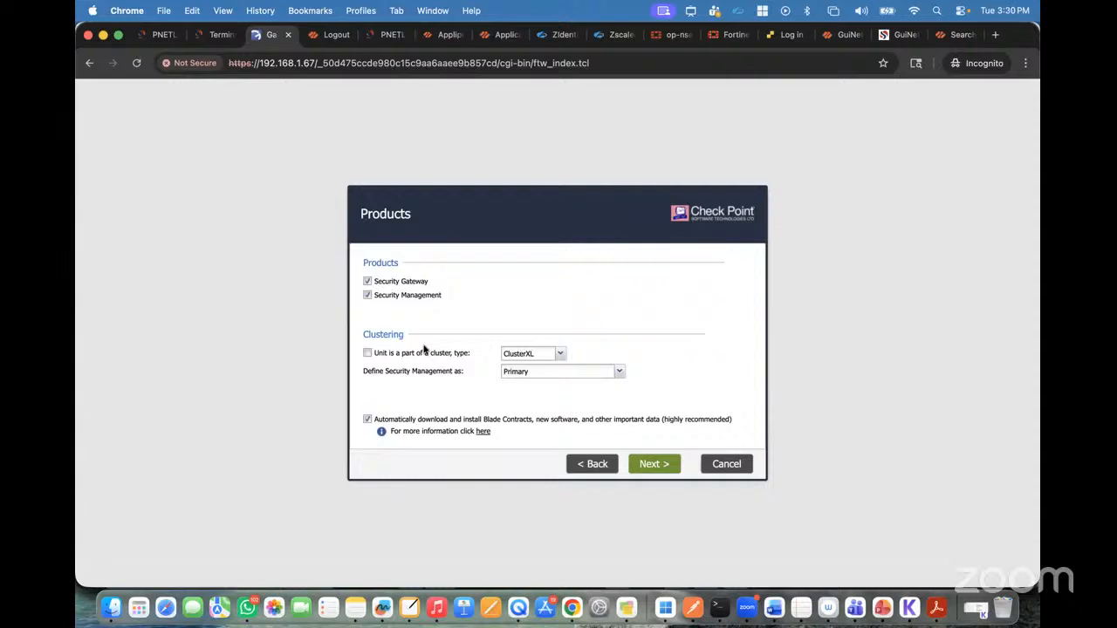
pyautogui.click(665, 468)
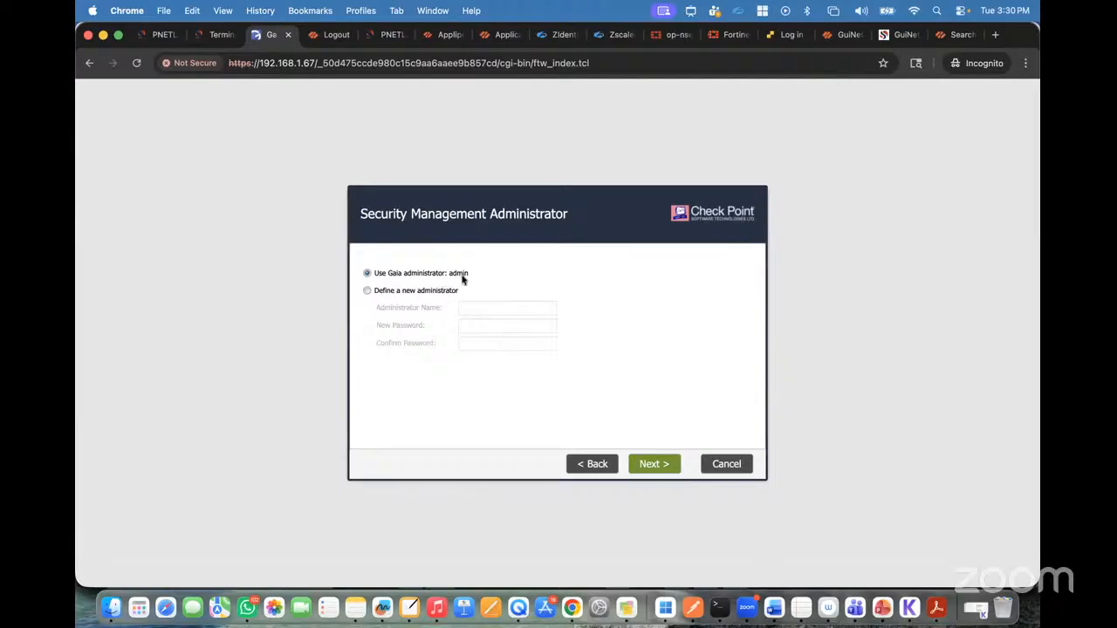
# Step: Try defining a new Security Management administrator named Test1, filling in the new password and its confirmation
pyautogui.click(367, 291)
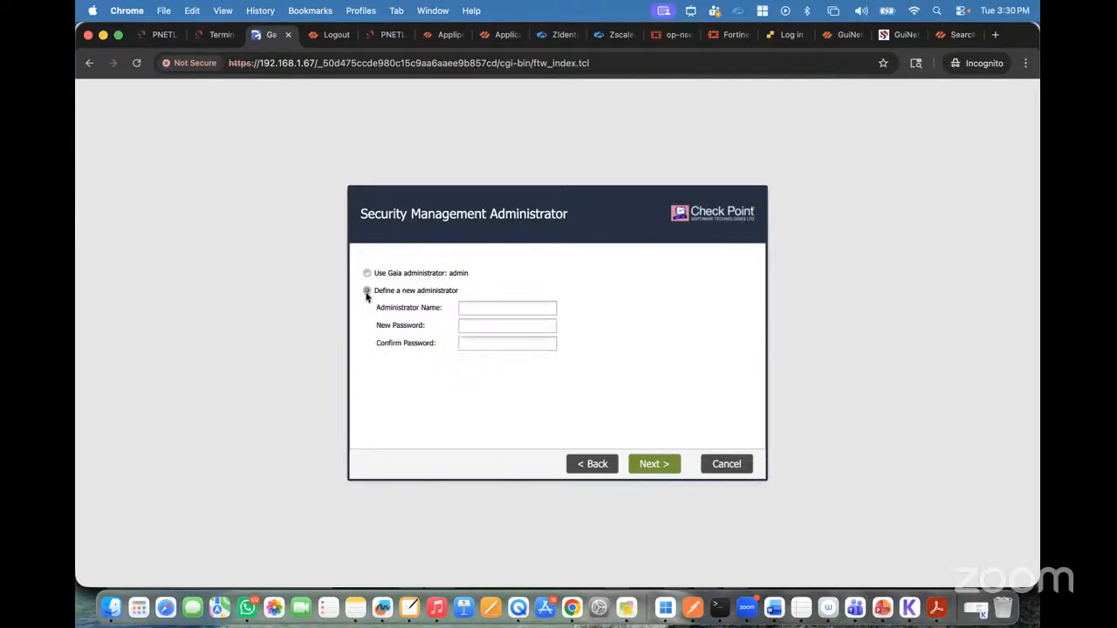
pyautogui.click(485, 307)
pyautogui.write('Test1•••••••••')
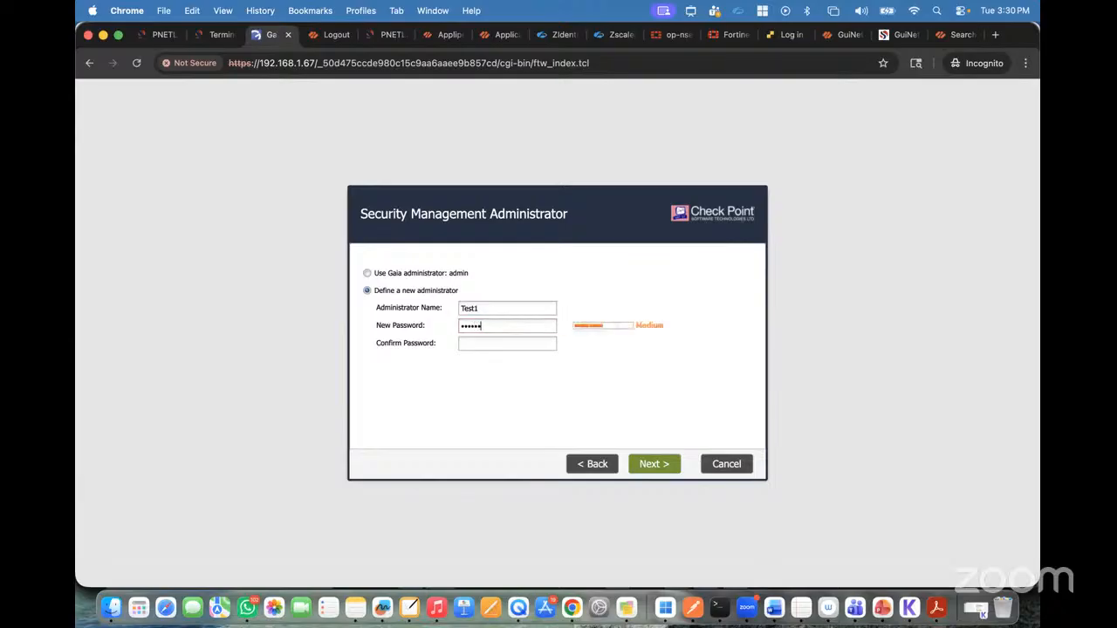
pyautogui.write('•••••••••')
# Step: Use the Gaia administrator admin for Security Management and allow GUI clients to log in from any IP address
pyautogui.click(367, 274)
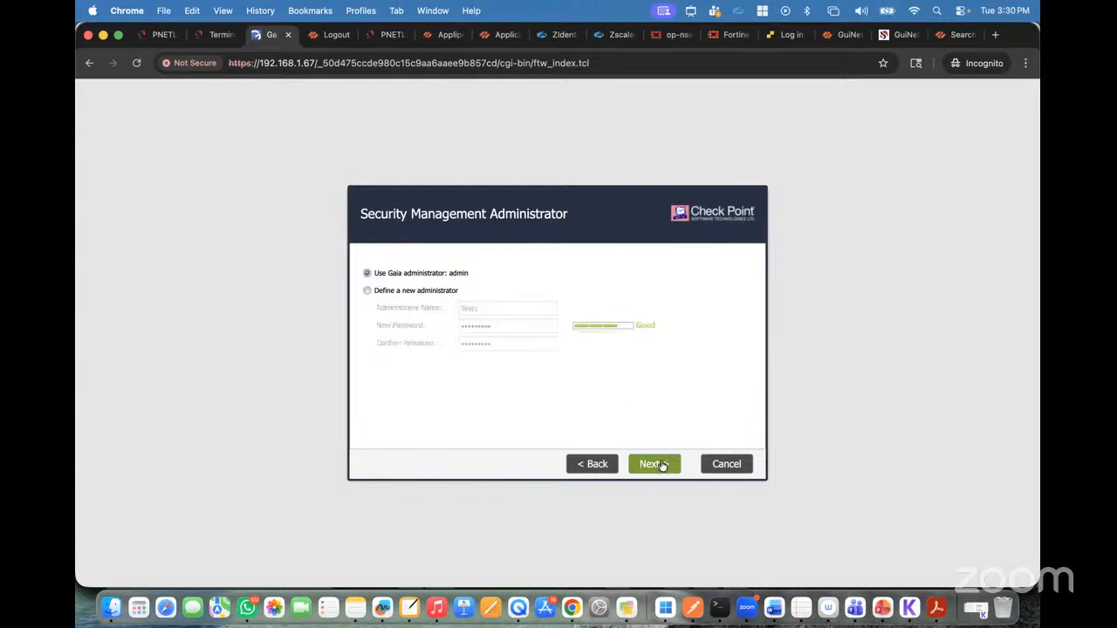
pyautogui.click(662, 465)
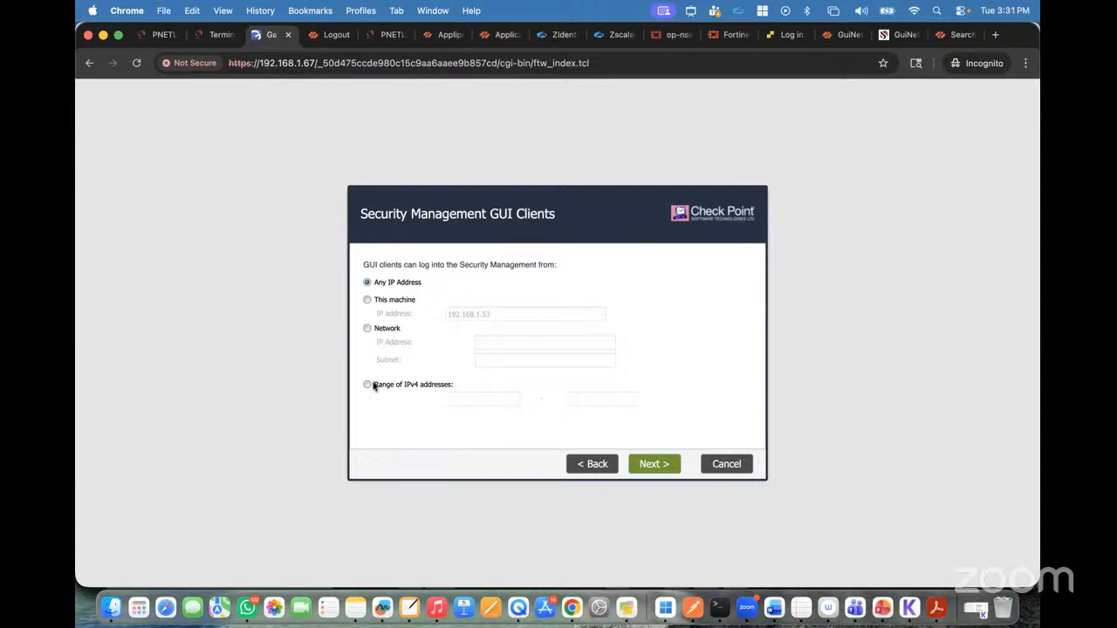
pyautogui.click(654, 467)
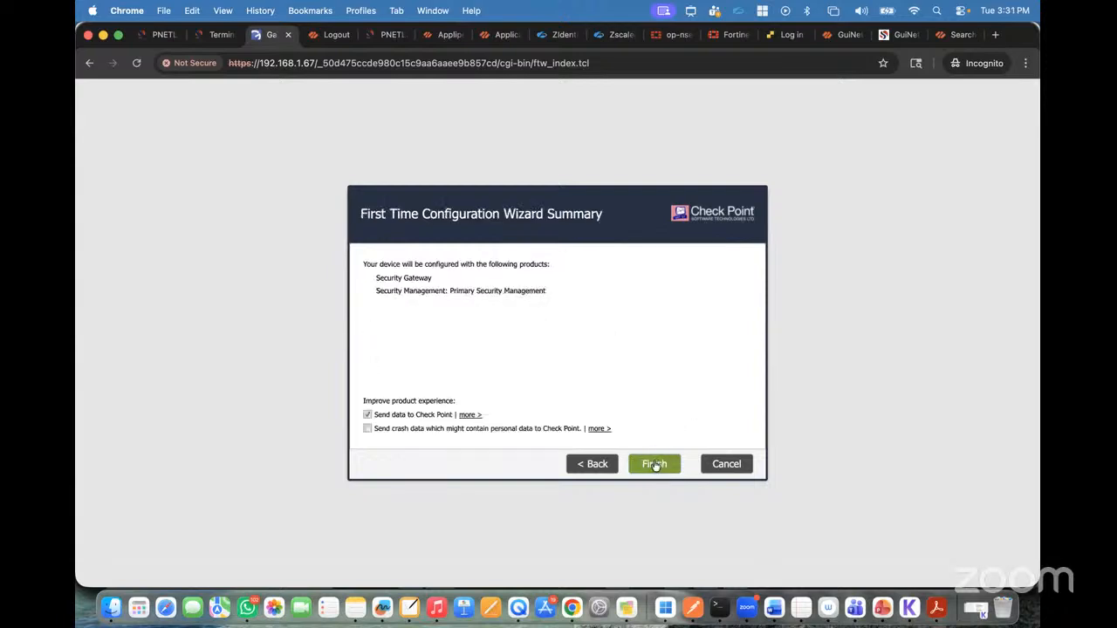
# Step: Finish the wizard, confirm the start of the configuration process, and check on it in the Terminal and Gaia tabs
pyautogui.click(654, 465)
pyautogui.click(523, 358)
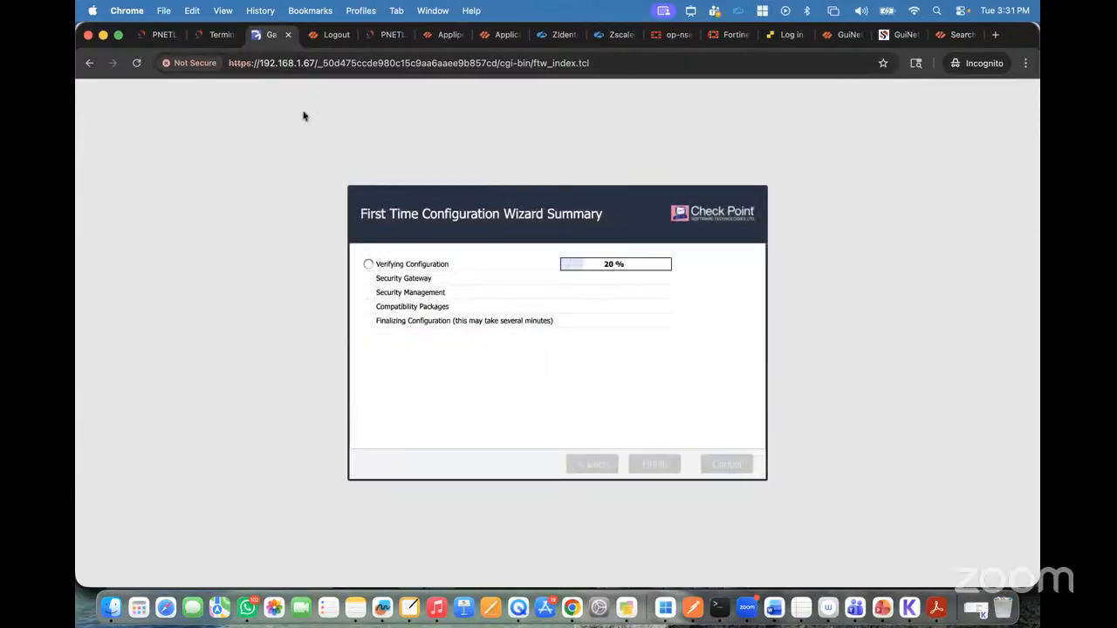
pyautogui.click(220, 35)
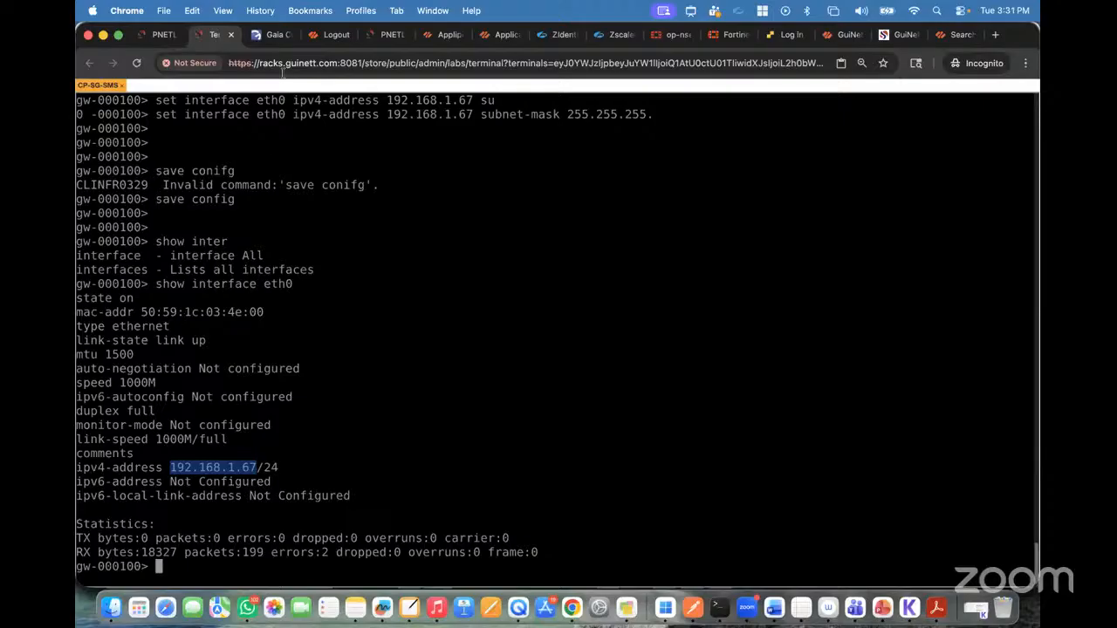
pyautogui.click(273, 35)
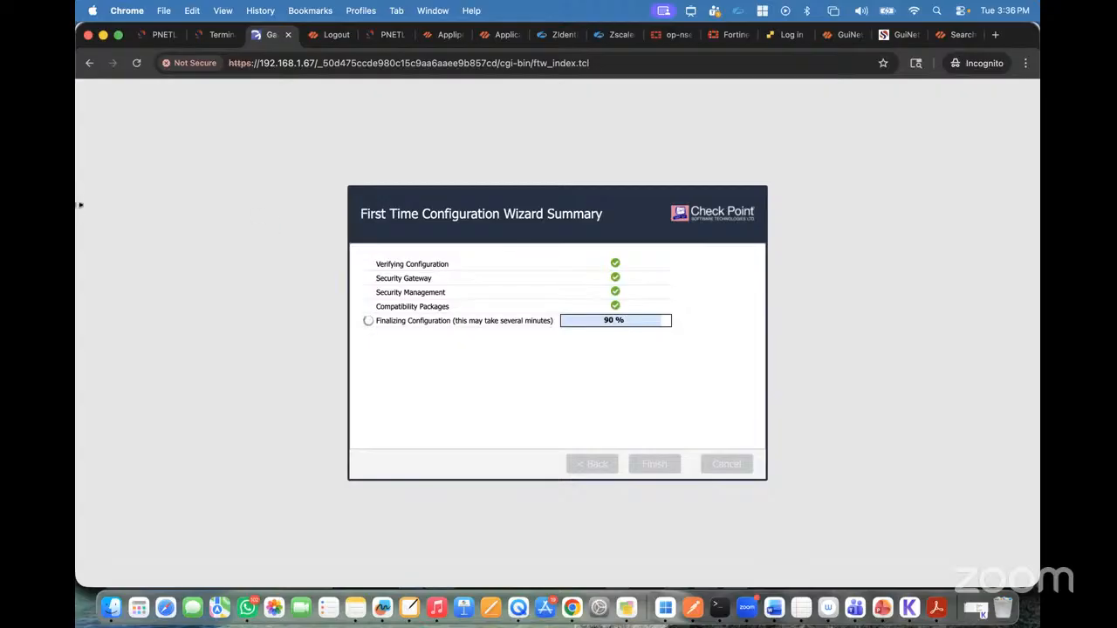
# Step: Check the login prompt in the gateway console, and restart the system from the Gaia tab to complete the configuration
pyautogui.click(210, 35)
pyautogui.press('Return')
pyautogui.press('Return')
pyautogui.press('Return')
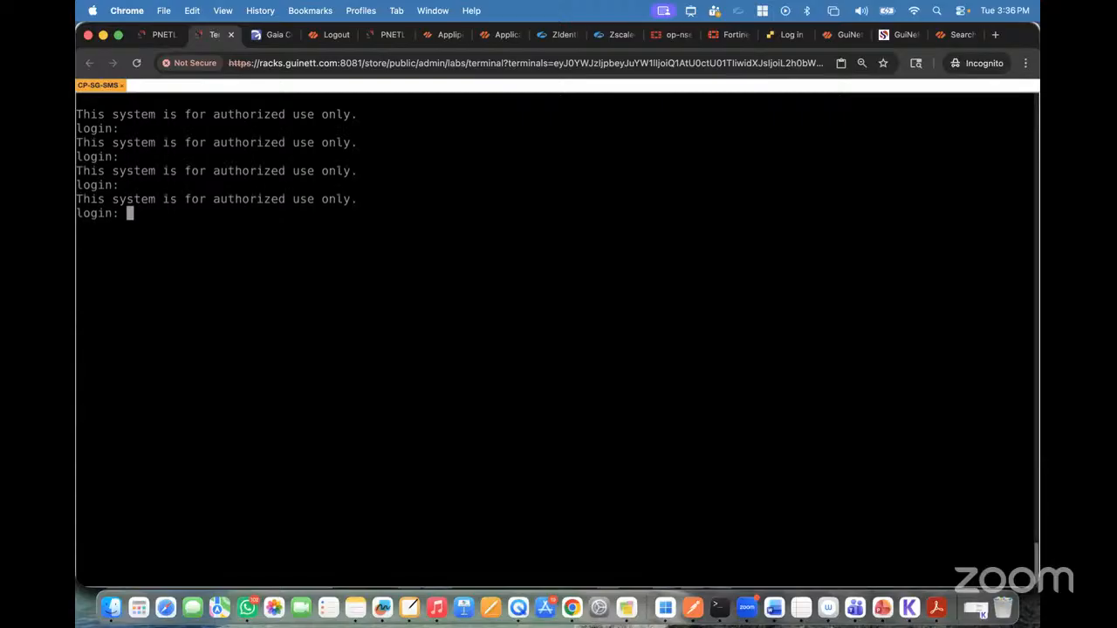
pyautogui.click(271, 36)
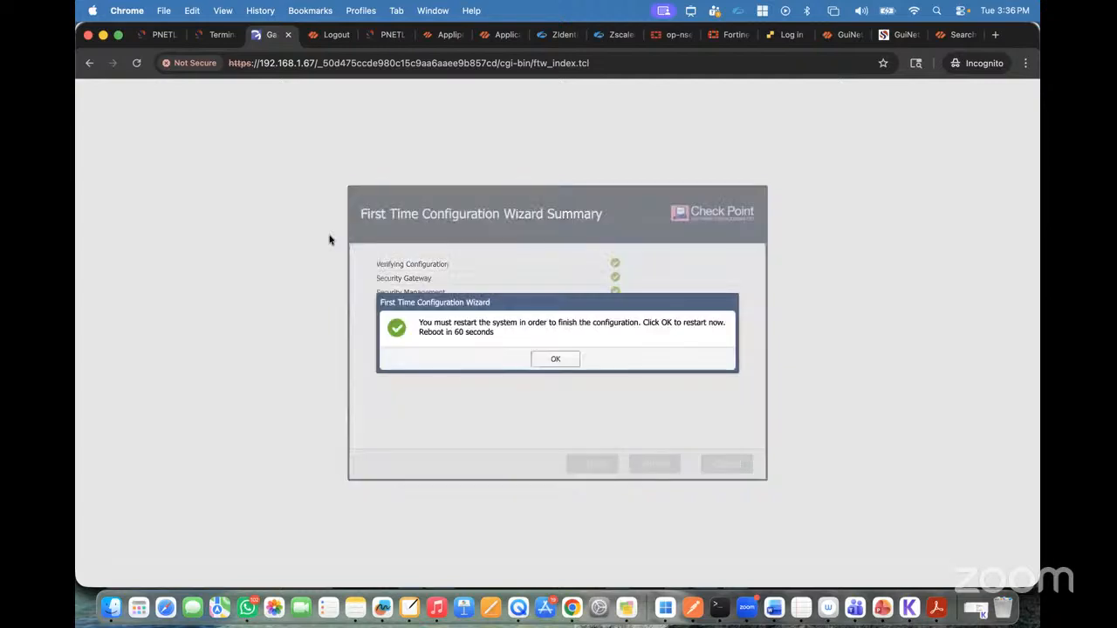
pyautogui.click(557, 362)
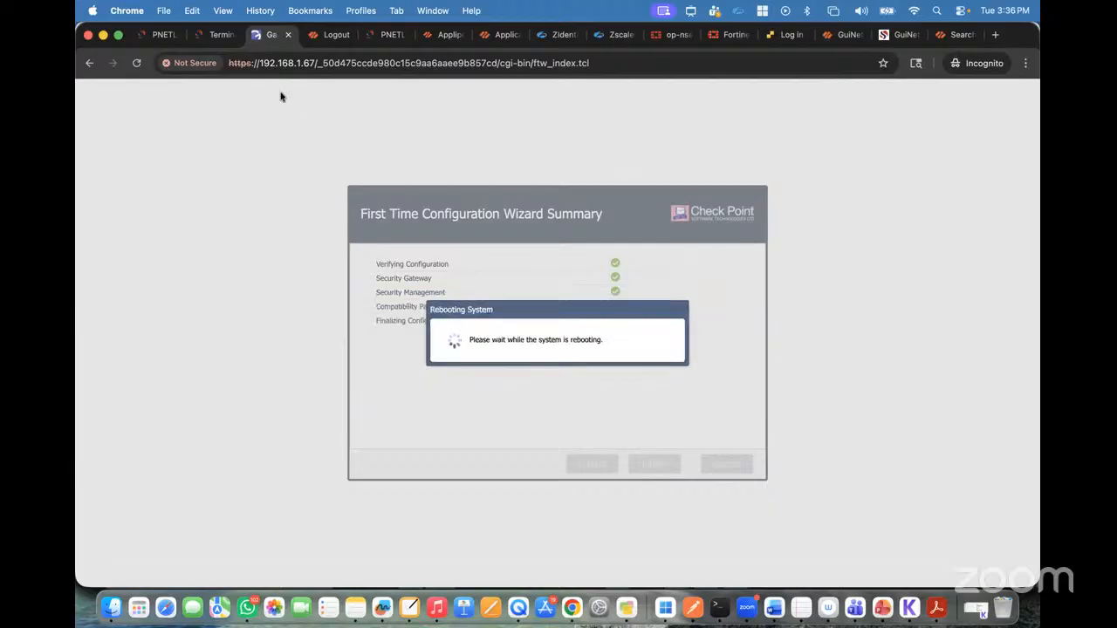
# Step: Monitor the system reboot by checking the gateway console output and the Gaia wizard page
pyautogui.click(215, 37)
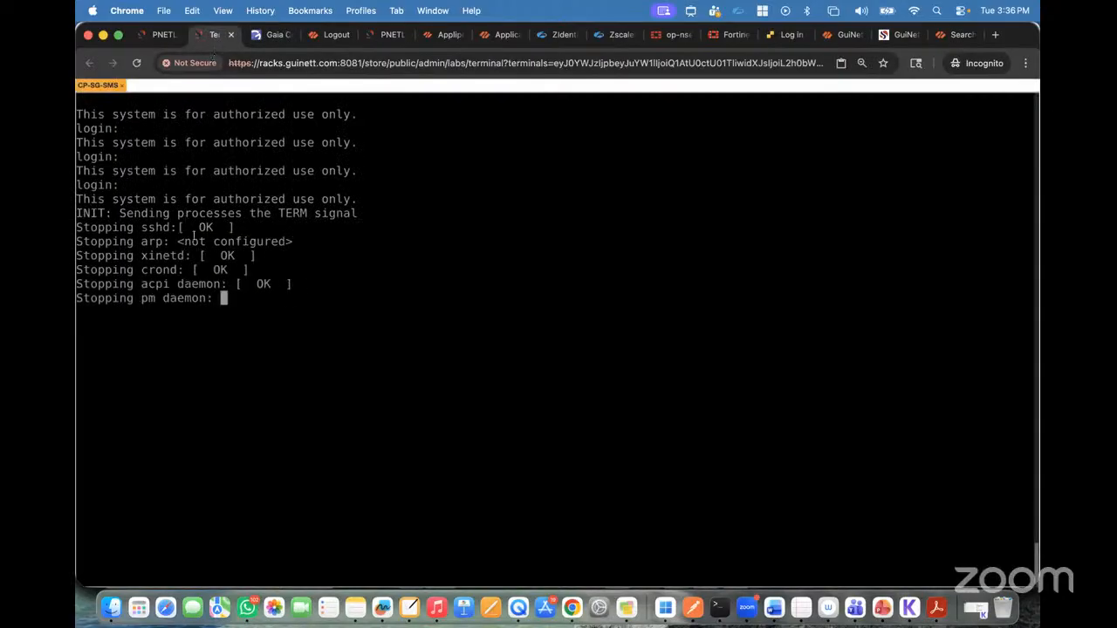
pyautogui.click(270, 36)
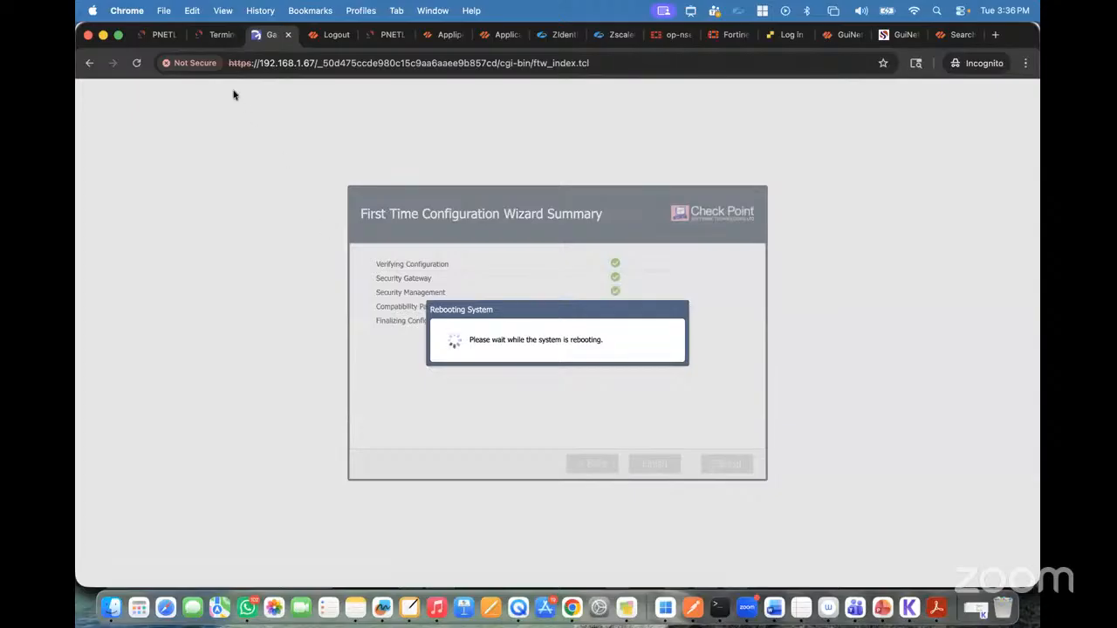
pyautogui.click(215, 35)
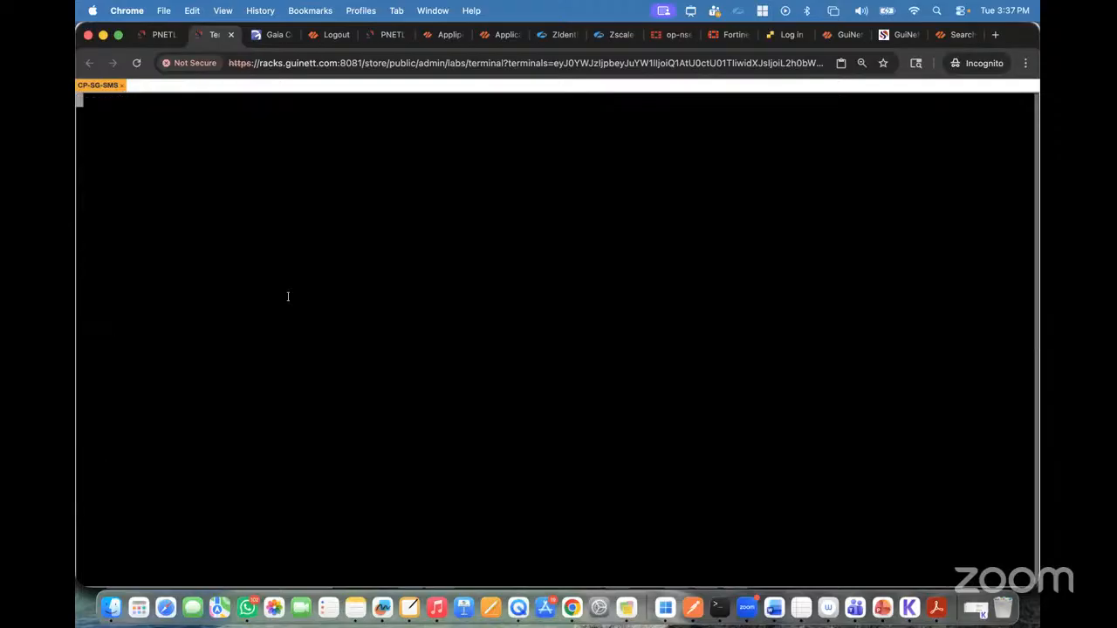
pyautogui.click(270, 35)
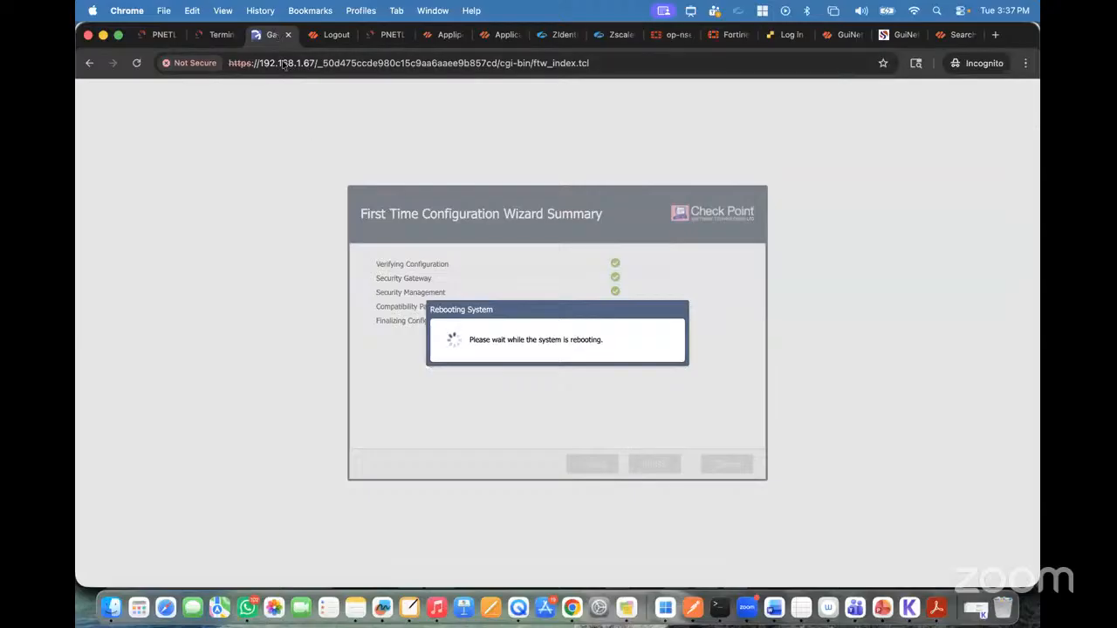
pyautogui.click(214, 37)
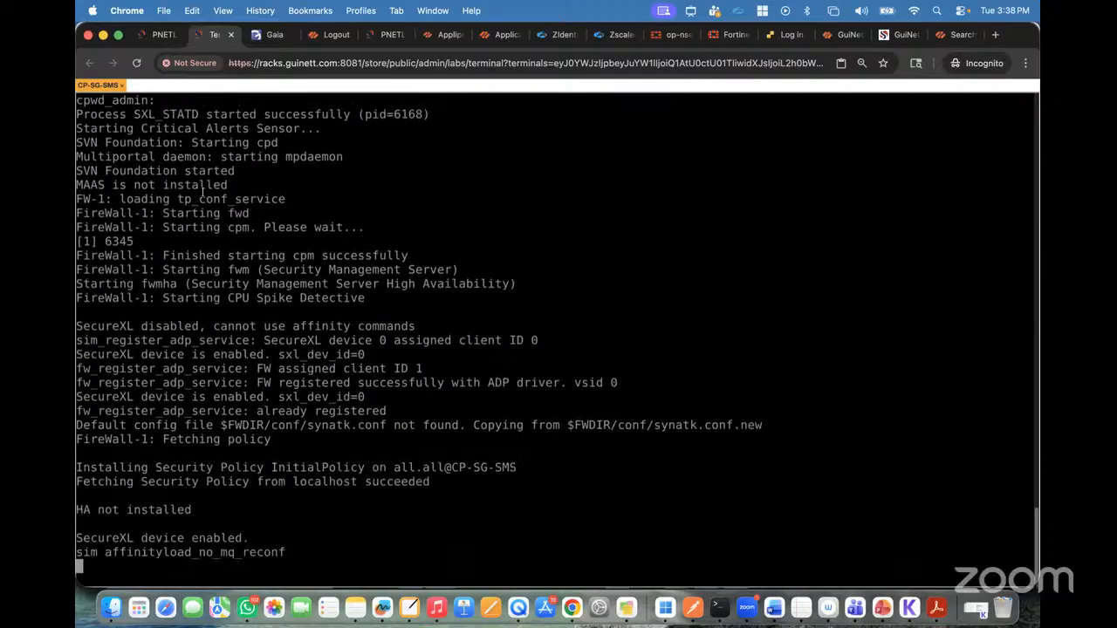
# Step: Monitor the CP-SG-SMS startup in the gateway console and on the Gaia Portal login page until the console login prompt is ready
pyautogui.click(274, 35)
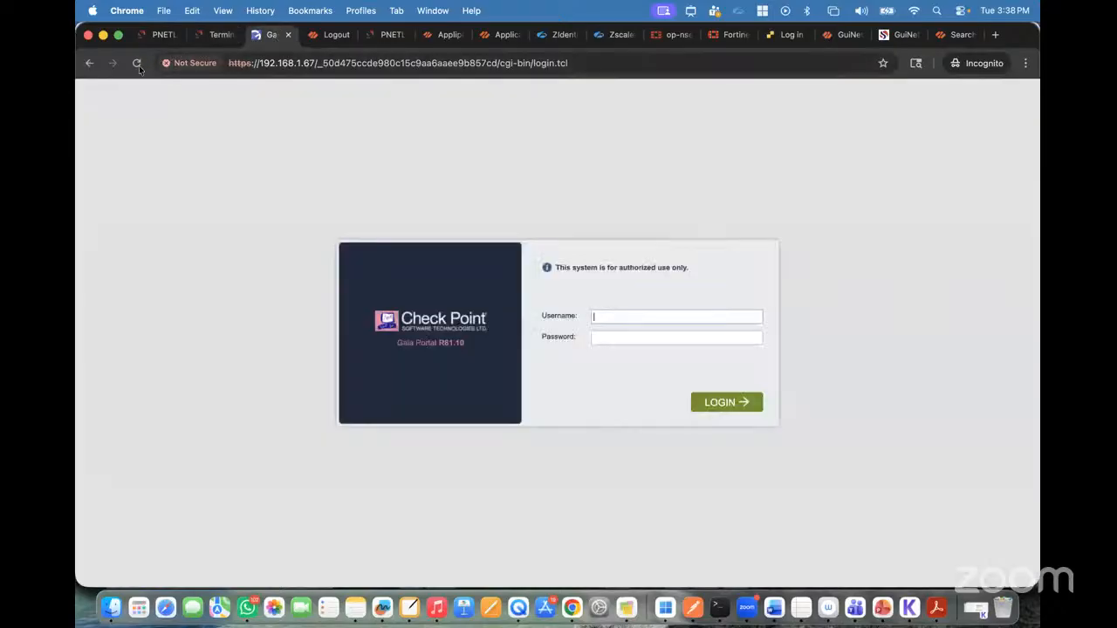
pyautogui.click(214, 27)
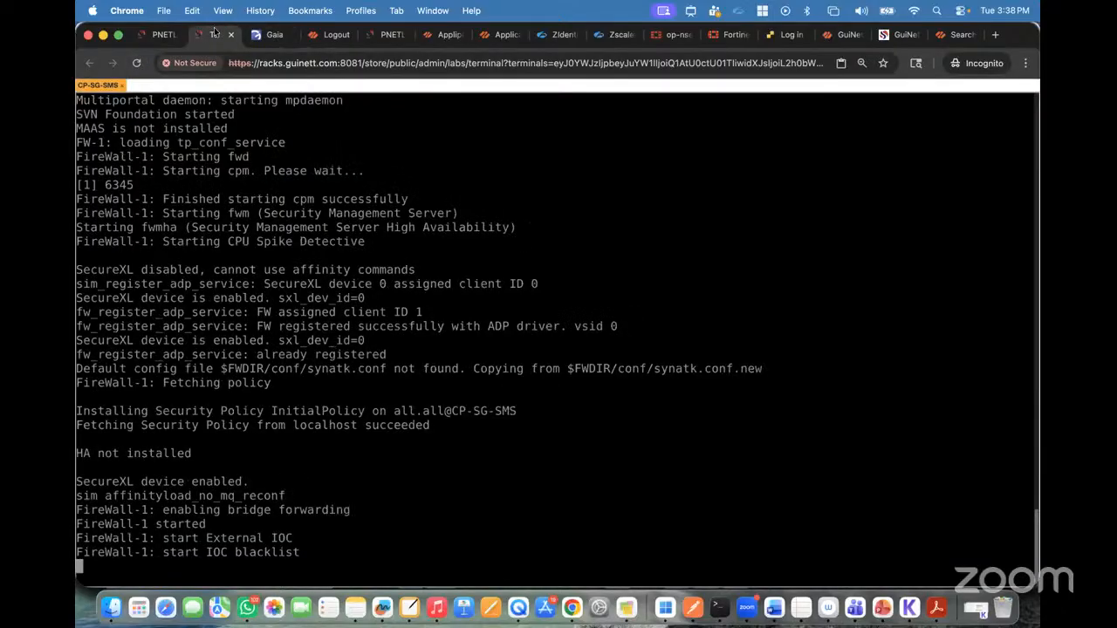
pyautogui.click(272, 34)
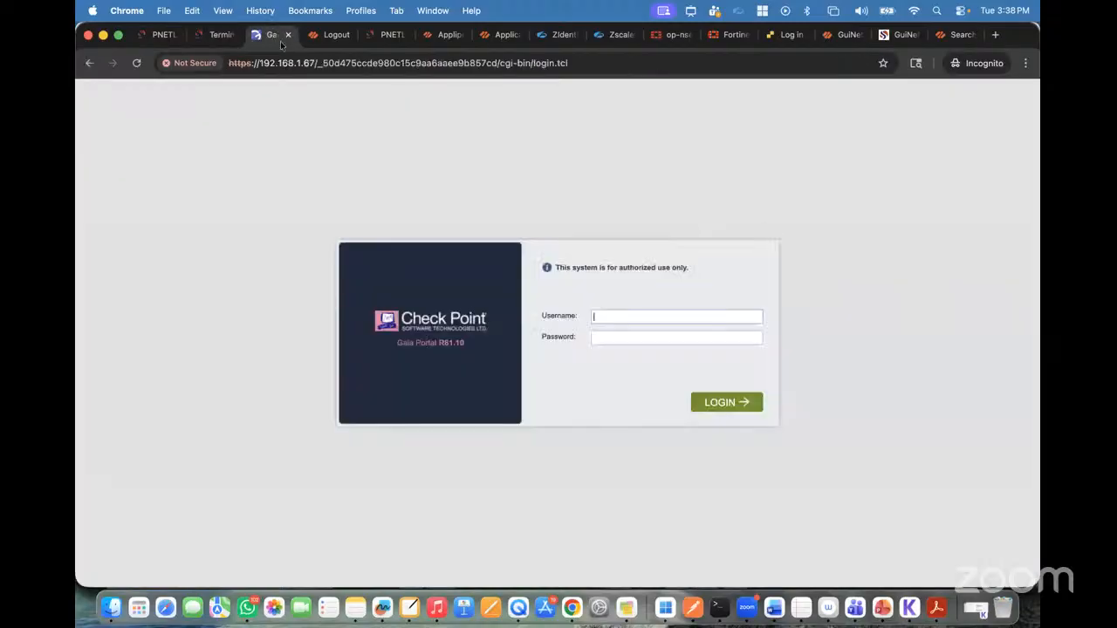
pyautogui.click(215, 35)
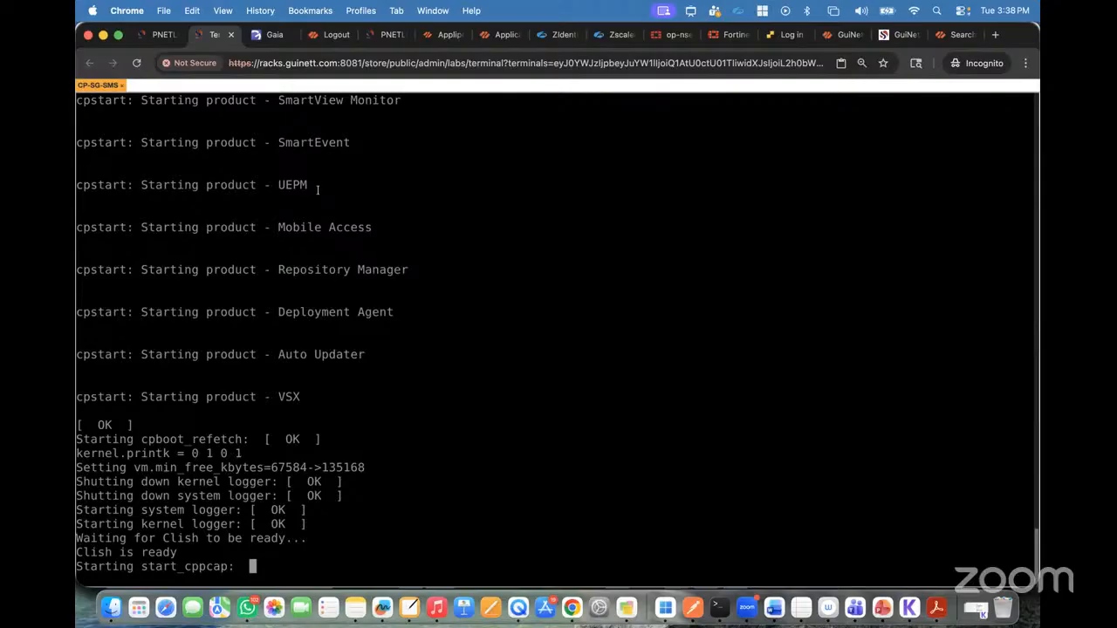
pyautogui.click(271, 40)
pyautogui.click(223, 38)
pyautogui.click(273, 44)
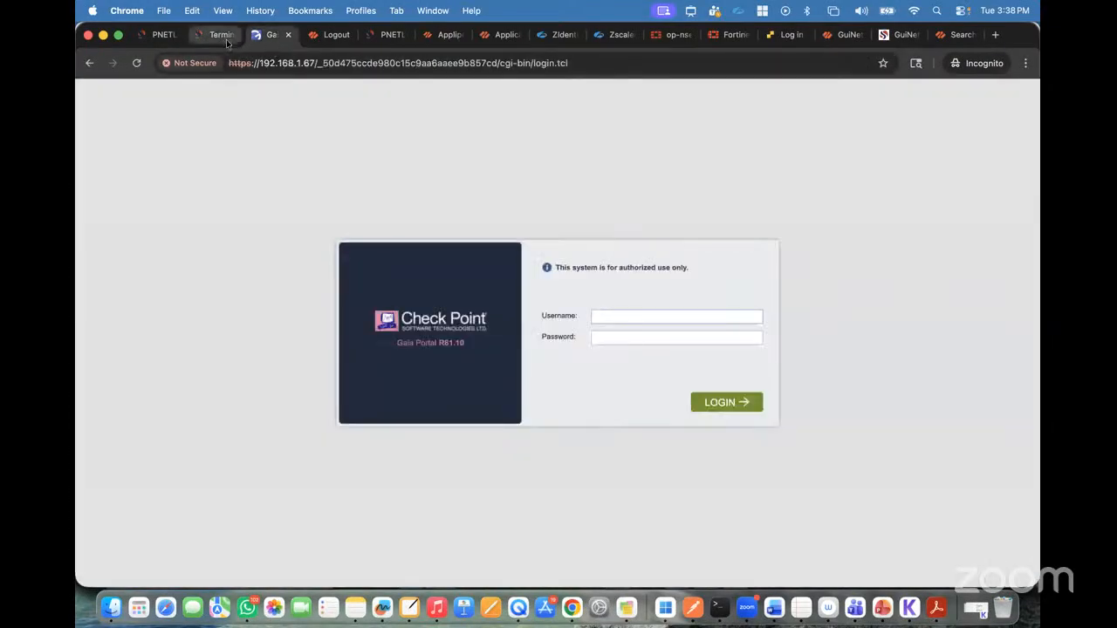
pyautogui.click(226, 40)
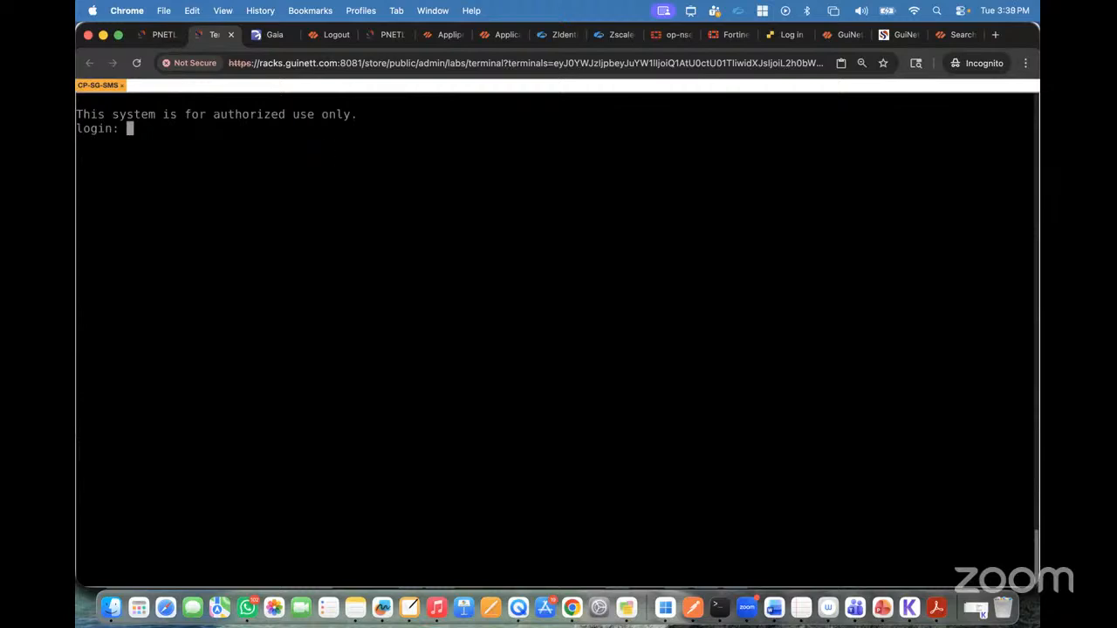
# Step: Log in to the CP-SG-SMS console as admin with the account password
pyautogui.write('admi')
pyautogui.write('n')
pyautogui.press('Return')
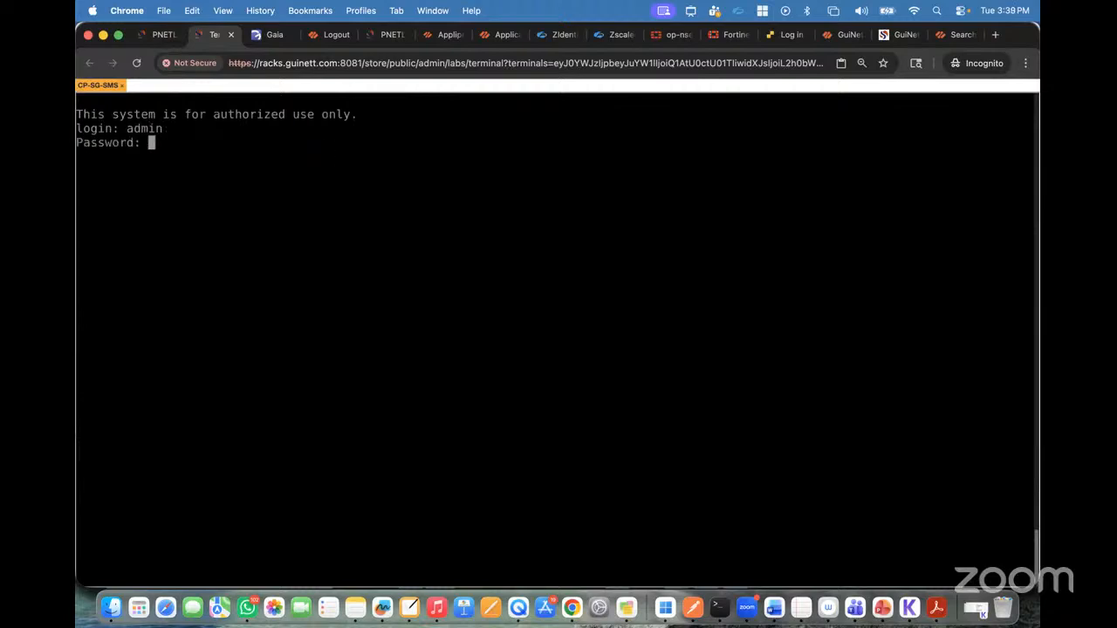
pyautogui.press('Return')
pyautogui.press('Return')
pyautogui.press('Return')
pyautogui.press('Return')
pyautogui.press('Return')
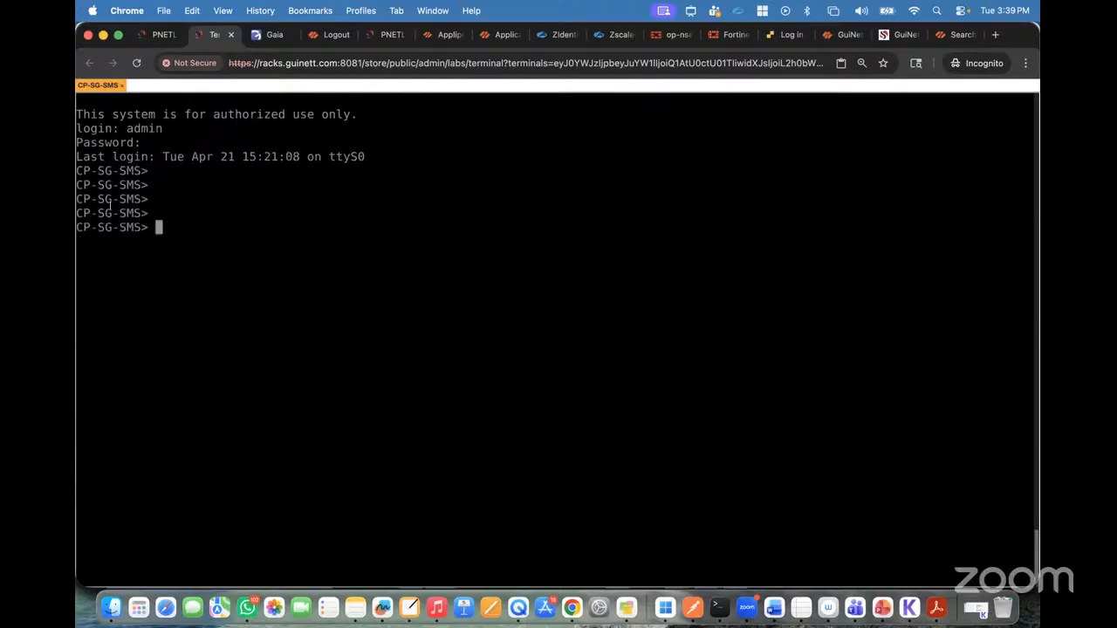
# Step: Run show interface eth0 in the console to check the management interface's settings and the host name in the prompt
pyautogui.write('show inter')
pyautogui.press('Tab')
pyautogui.write('eth')
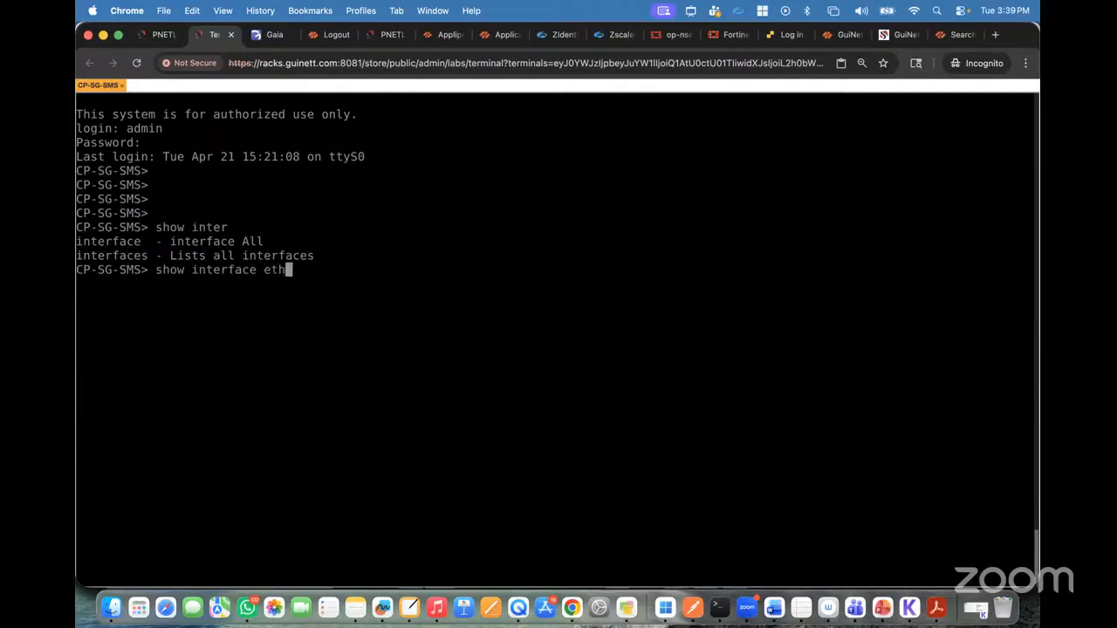
pyautogui.write('0')
pyautogui.press('Return')
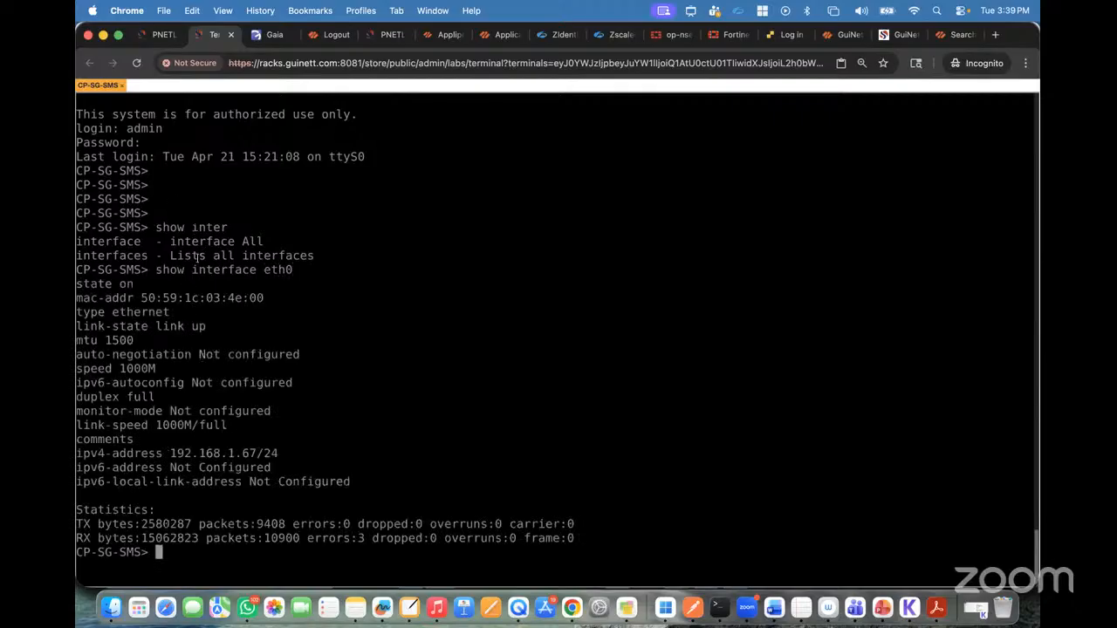
pyautogui.moveTo(75, 199); pyautogui.dragTo(124, 199)
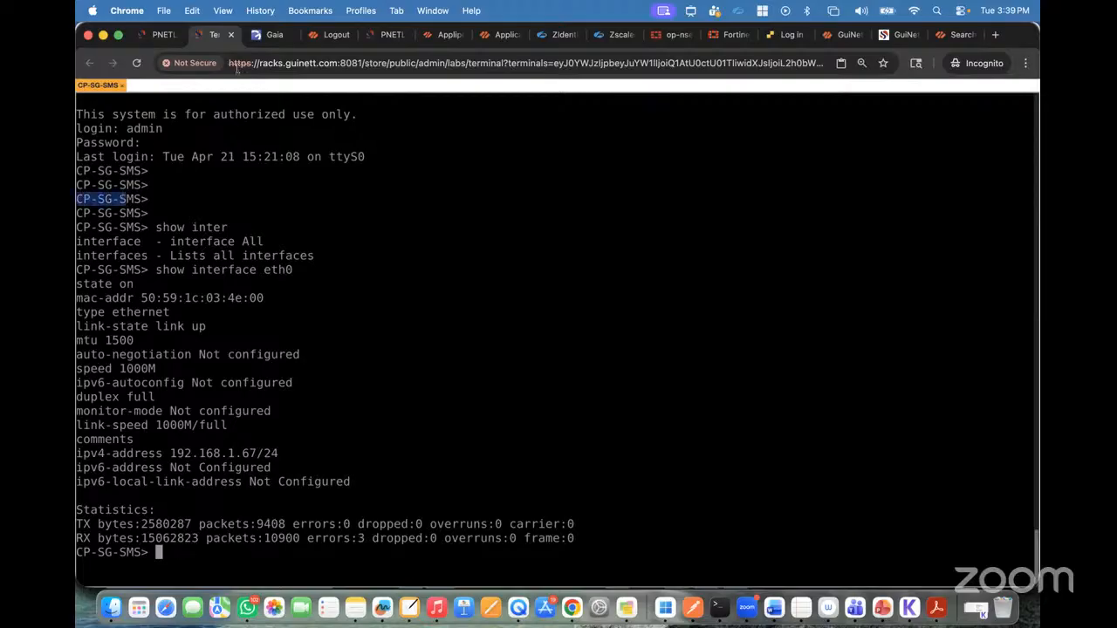
# Step: Log in to the Gaia Portal at 192.168.1.67 as admin with the account password
pyautogui.click(271, 35)
pyautogui.write('admin')
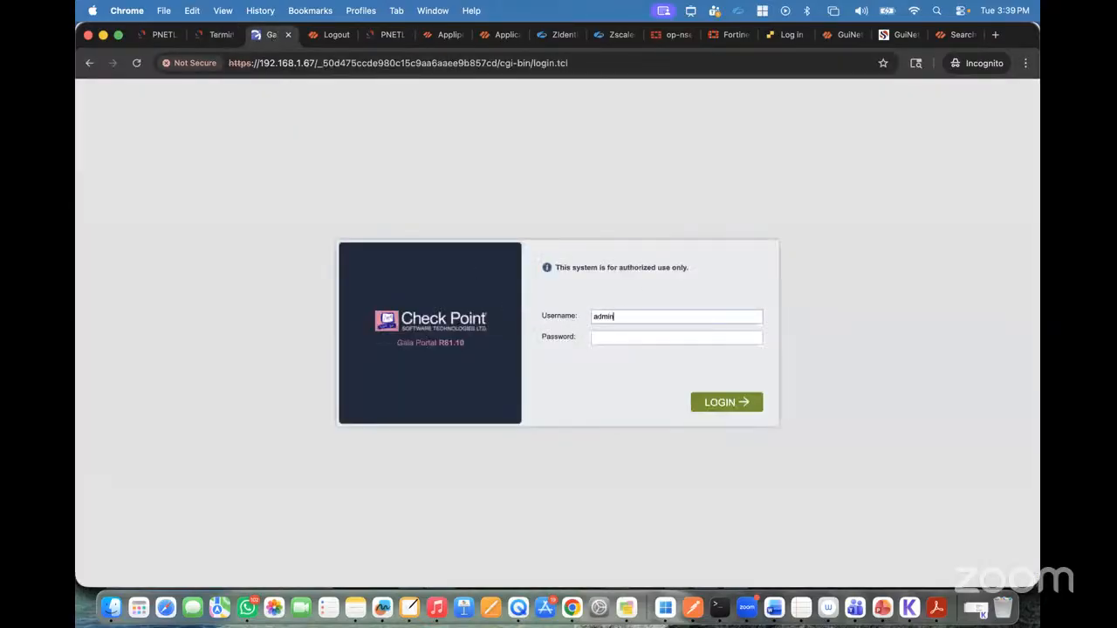
pyautogui.press('Tab')
pyautogui.write('********')
pyautogui.press('Return')
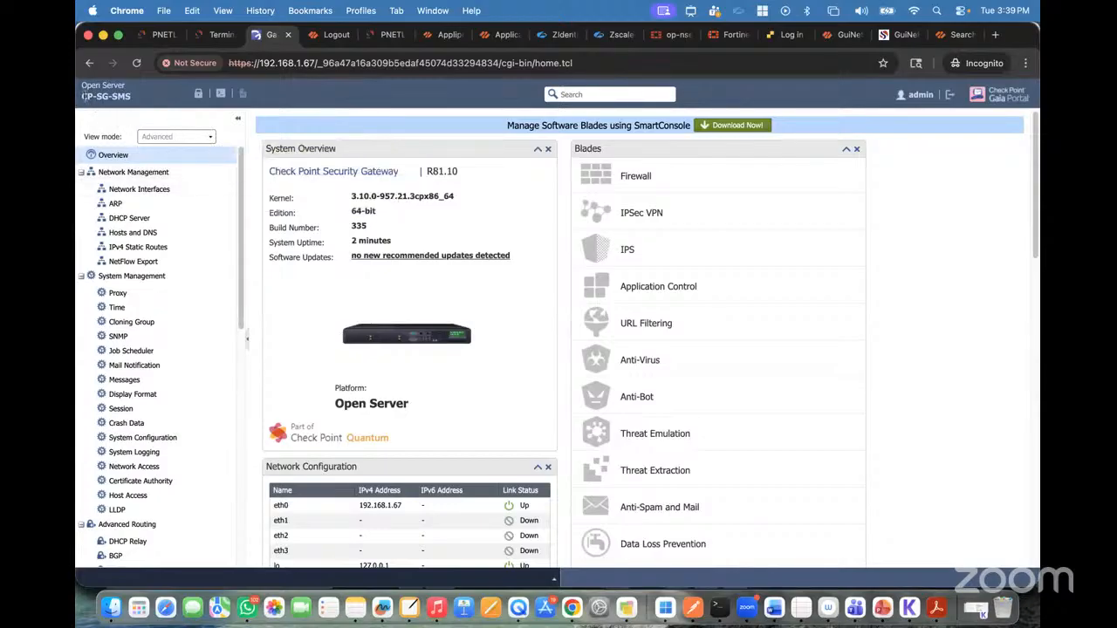
# Step: Check the host name and review the Network Interfaces, ARP, DHCP Server and IPv4 Static Routes pages, dismissing the search tip
pyautogui.moveTo(82, 95); pyautogui.dragTo(137, 98)
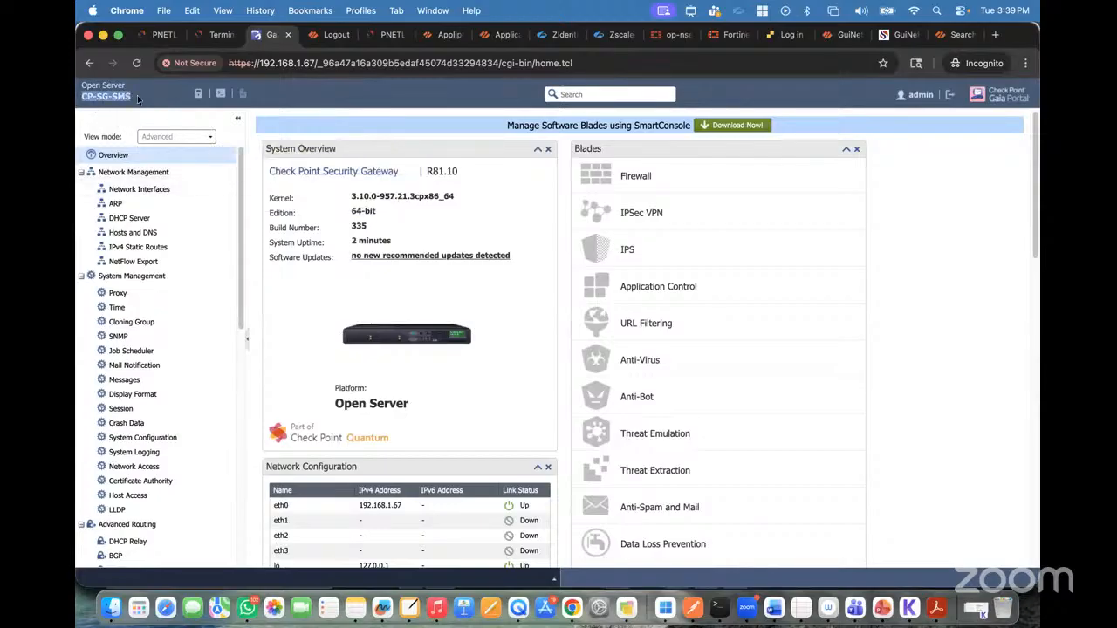
pyautogui.click(162, 193)
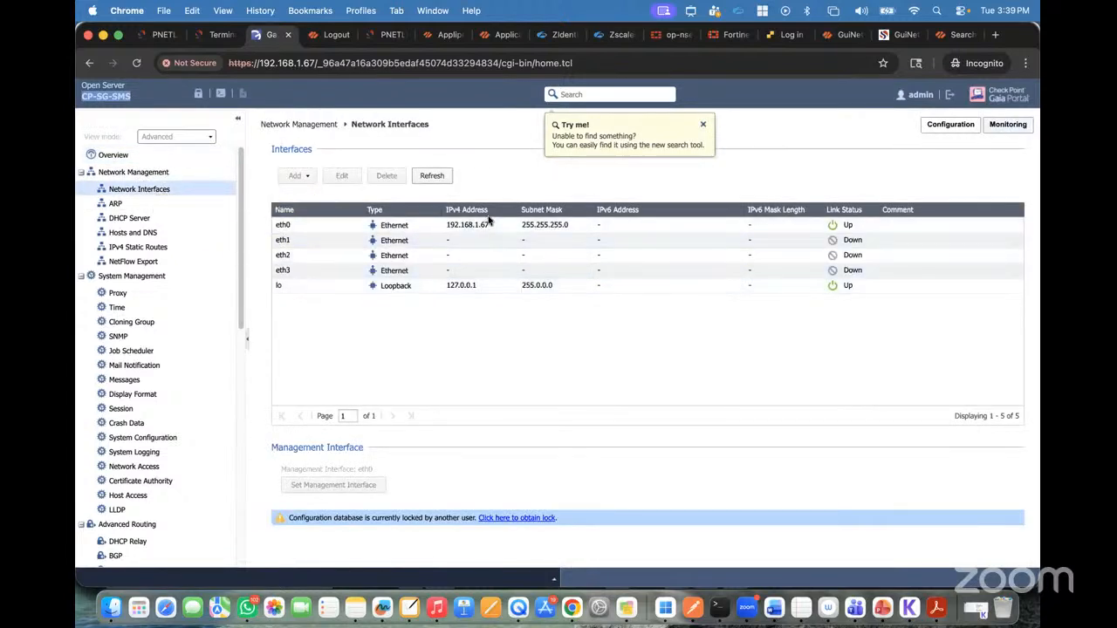
pyautogui.click(115, 205)
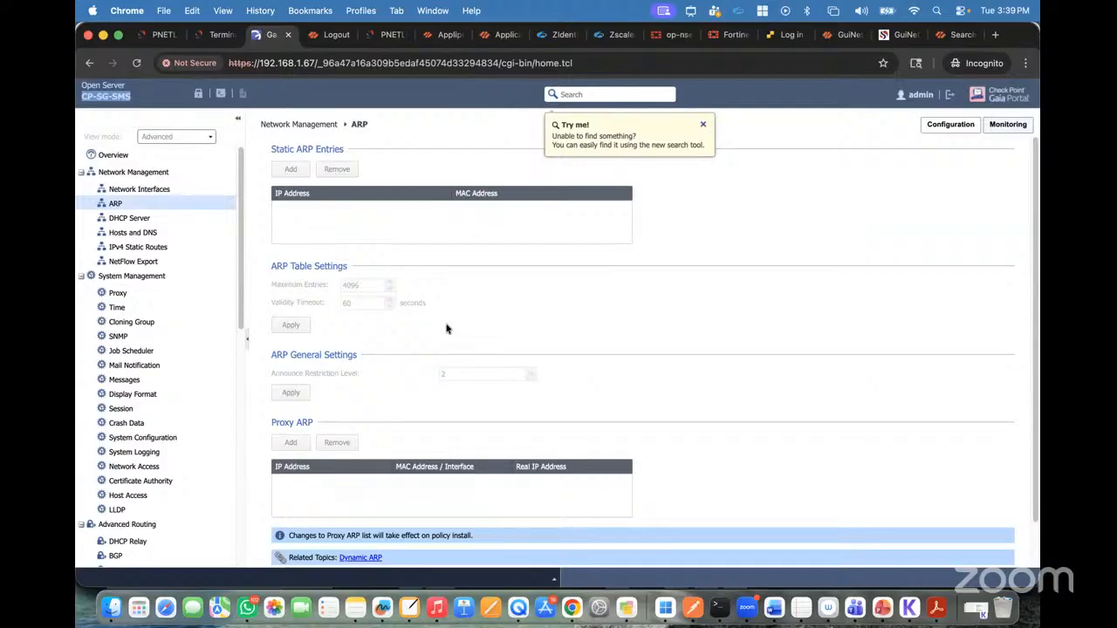
pyautogui.click(702, 124)
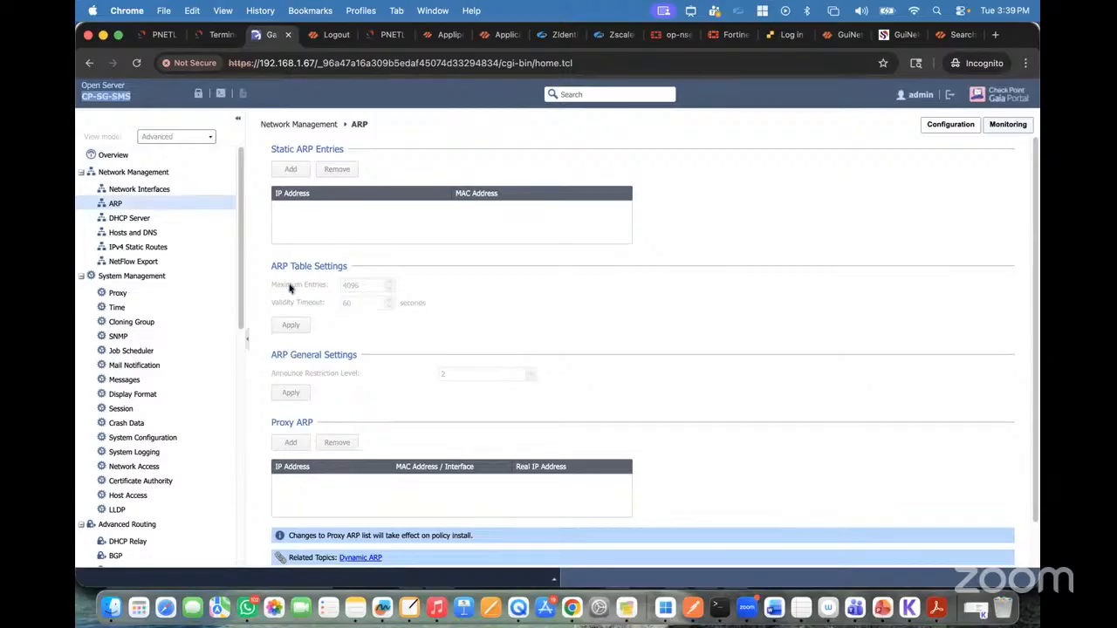
pyautogui.click(131, 219)
pyautogui.click(138, 247)
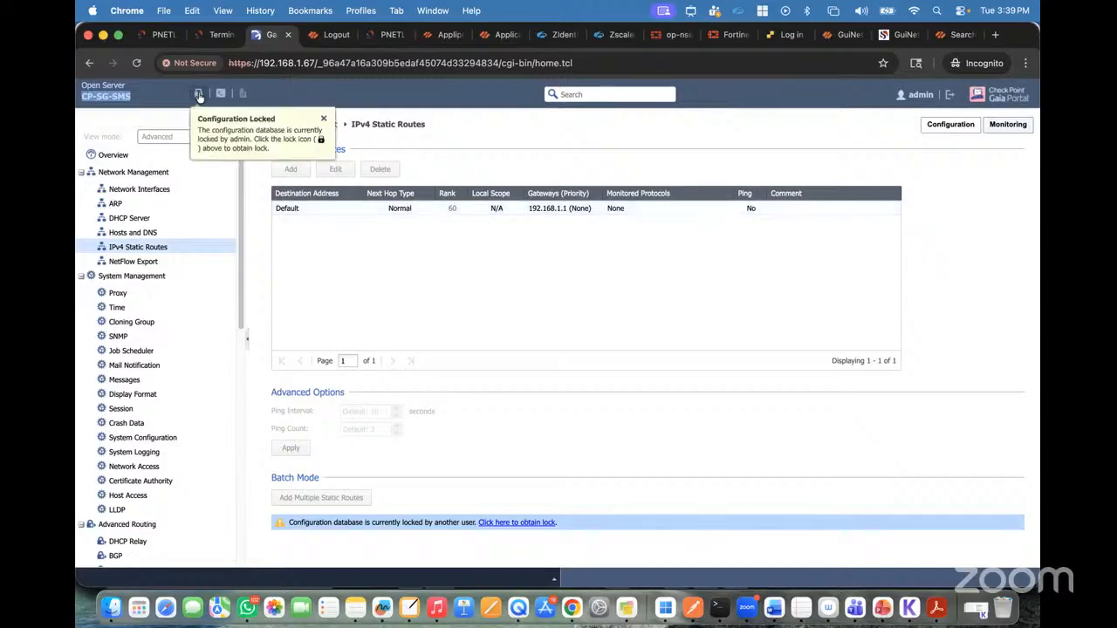
# Step: Check the open console session, and override the configuration lock in the Gaia Portal to gain write access
pyautogui.click(221, 35)
pyautogui.press('Return')
pyautogui.press('Return')
pyautogui.press('Return')
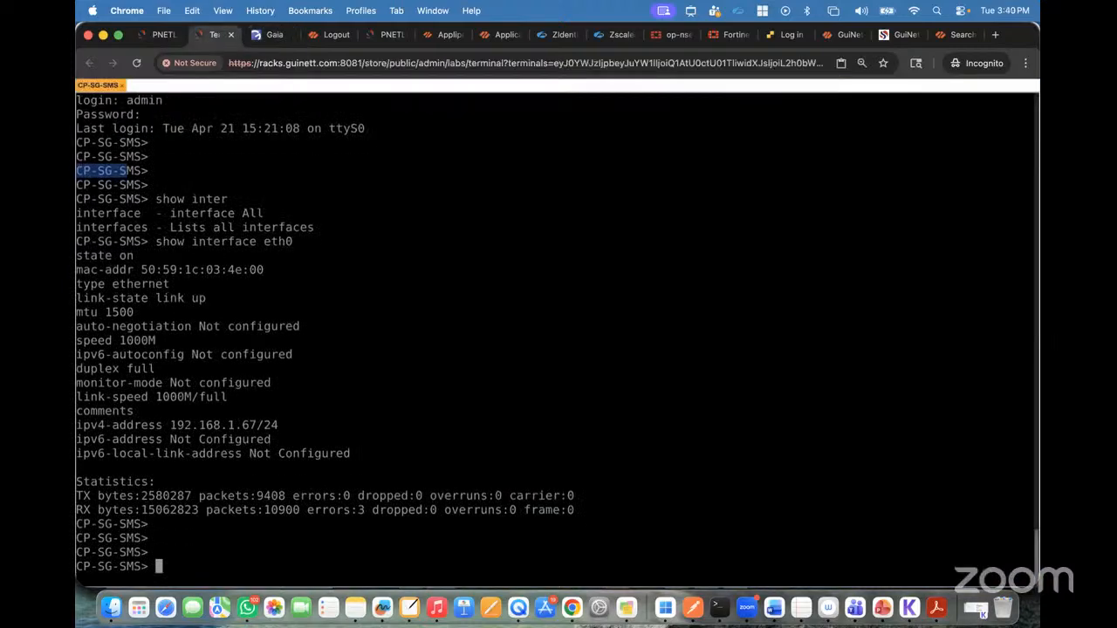
pyautogui.click(271, 35)
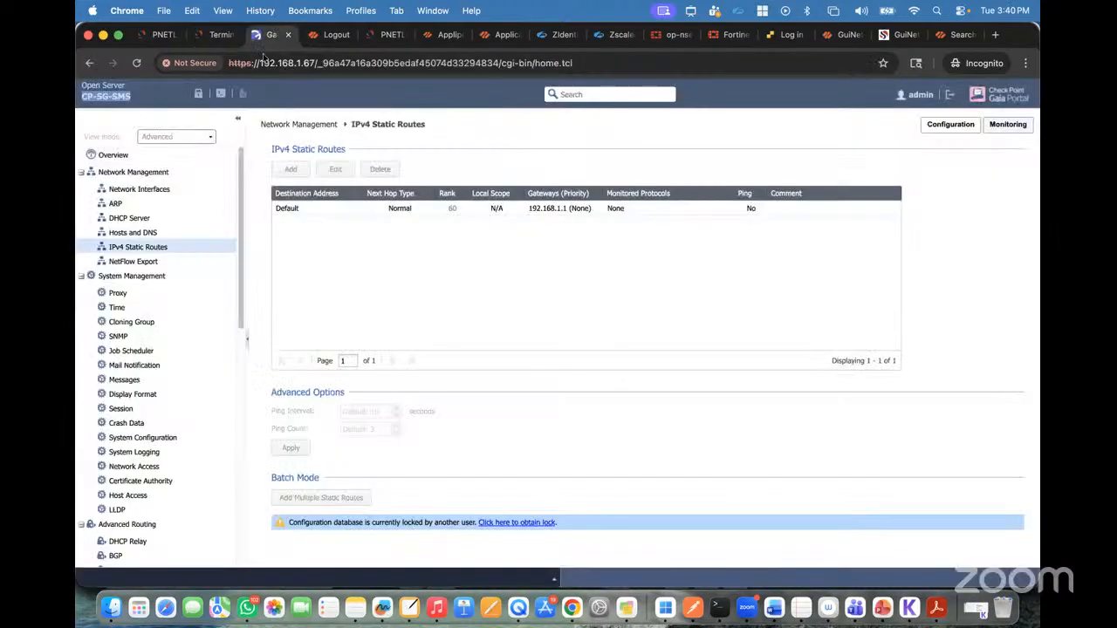
pyautogui.click(218, 34)
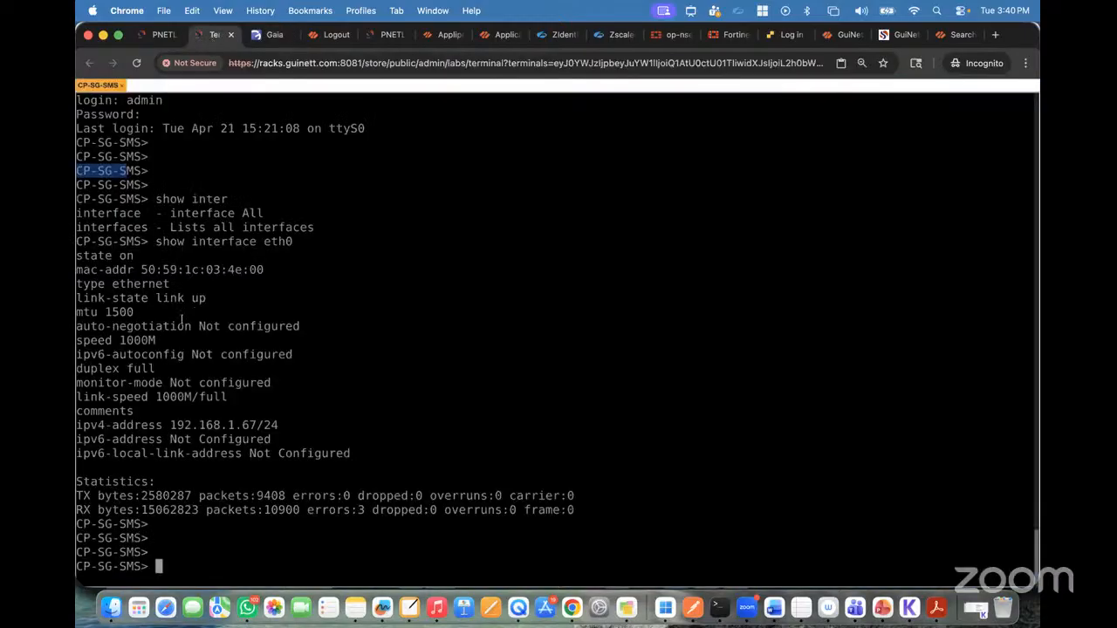
pyautogui.click(271, 35)
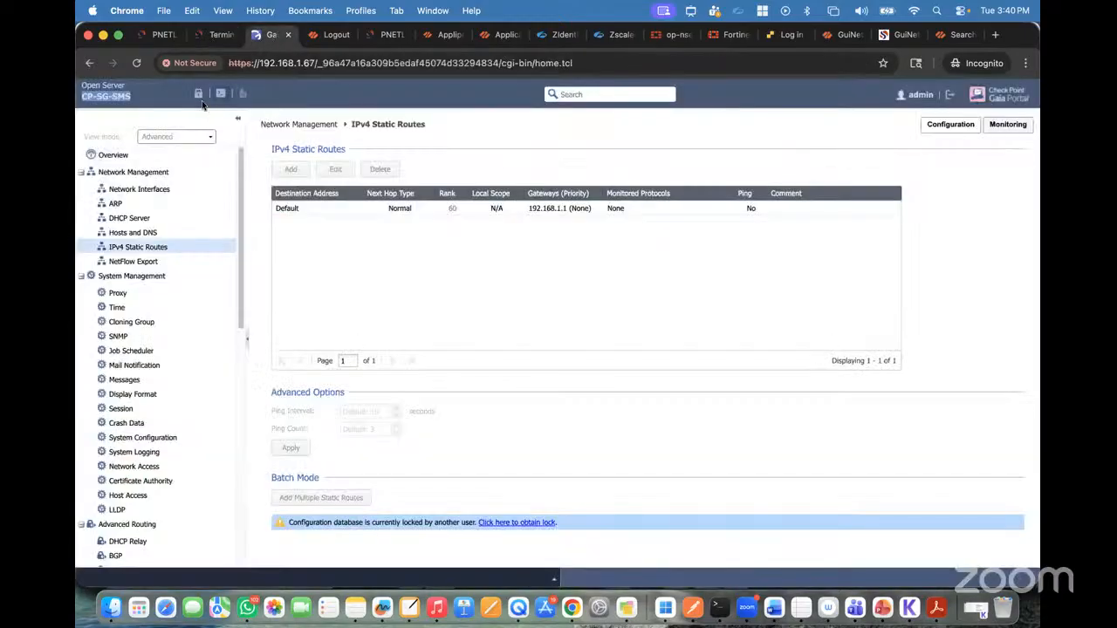
pyautogui.click(199, 93)
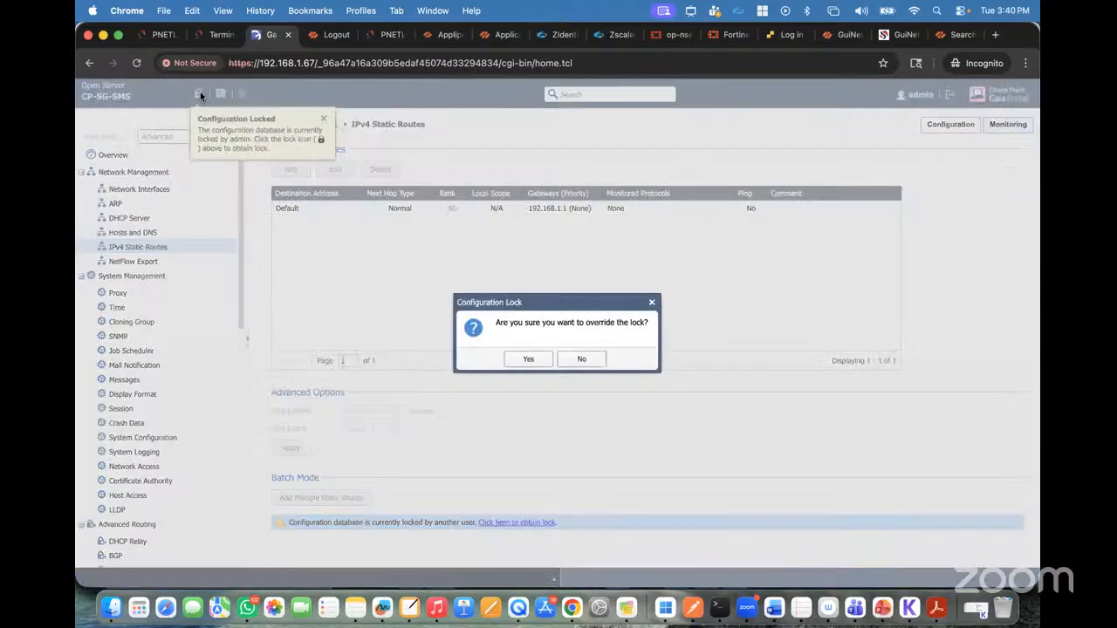
pyautogui.click(526, 359)
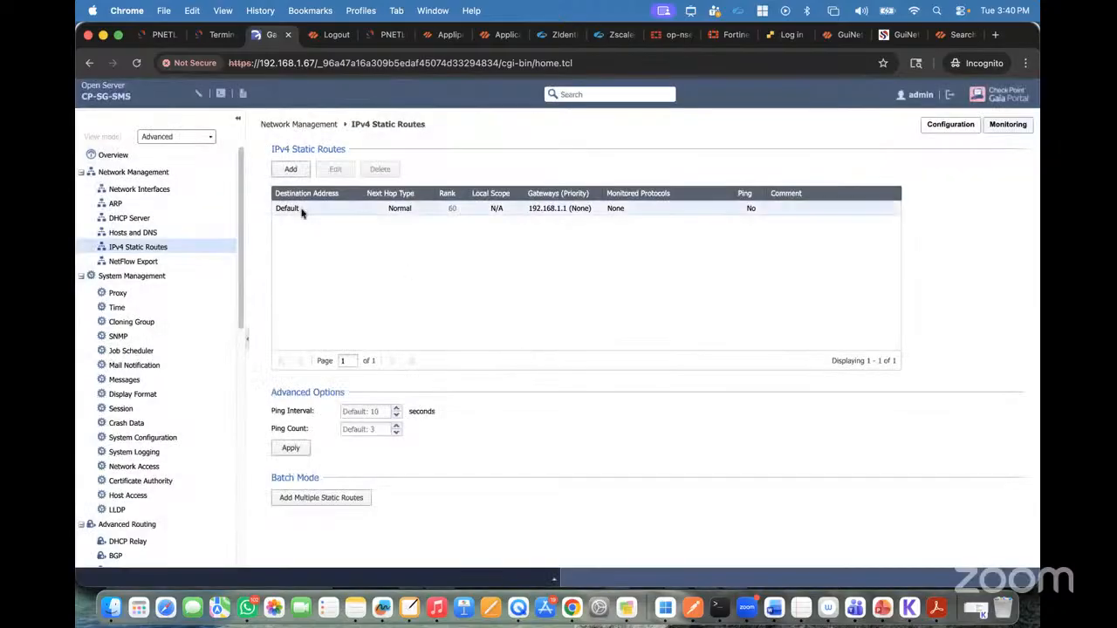
# Step: Examine the gateway settings of the Default IPv4 static route without changing them
pyautogui.click(301, 213)
pyautogui.click(335, 170)
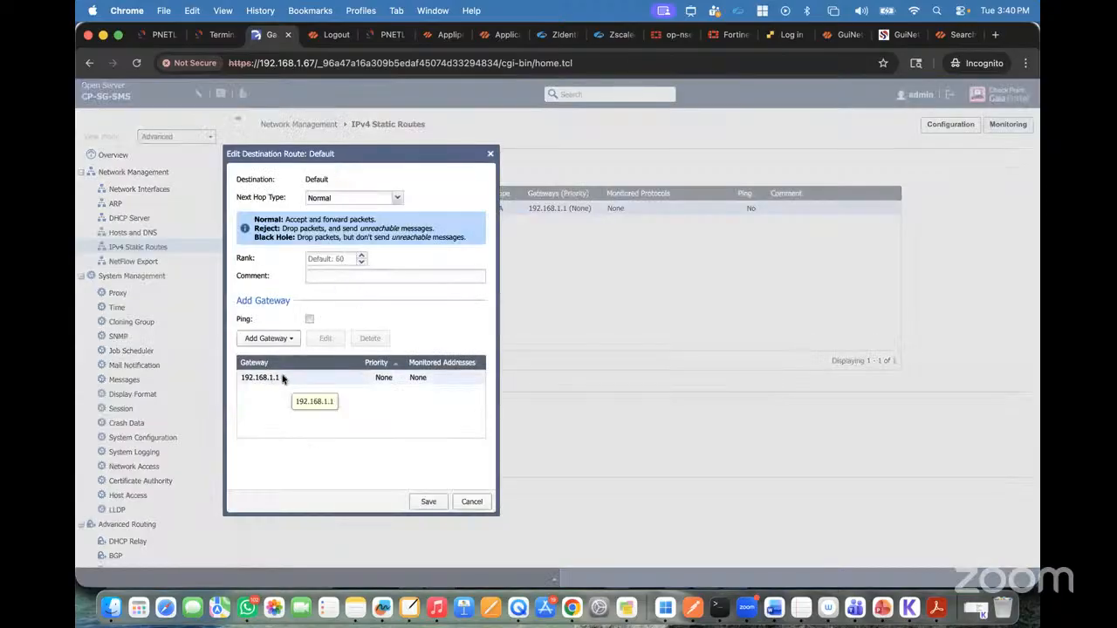
pyautogui.click(472, 501)
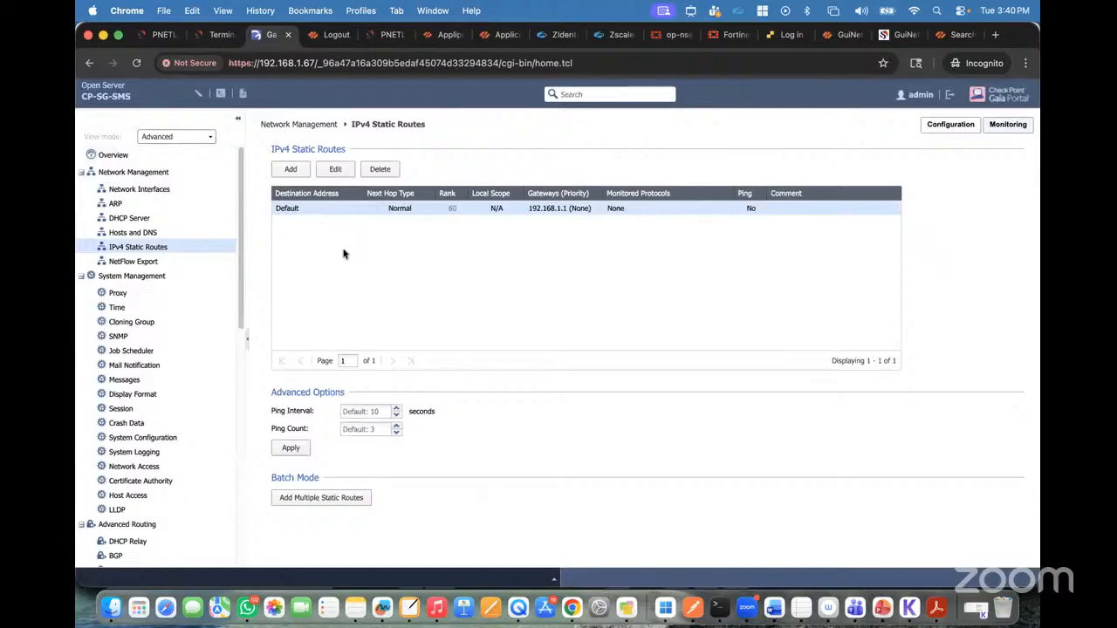
# Step: Review the Proxy, Time, SNMP and Cloning Group settings under System Management
pyautogui.click(153, 295)
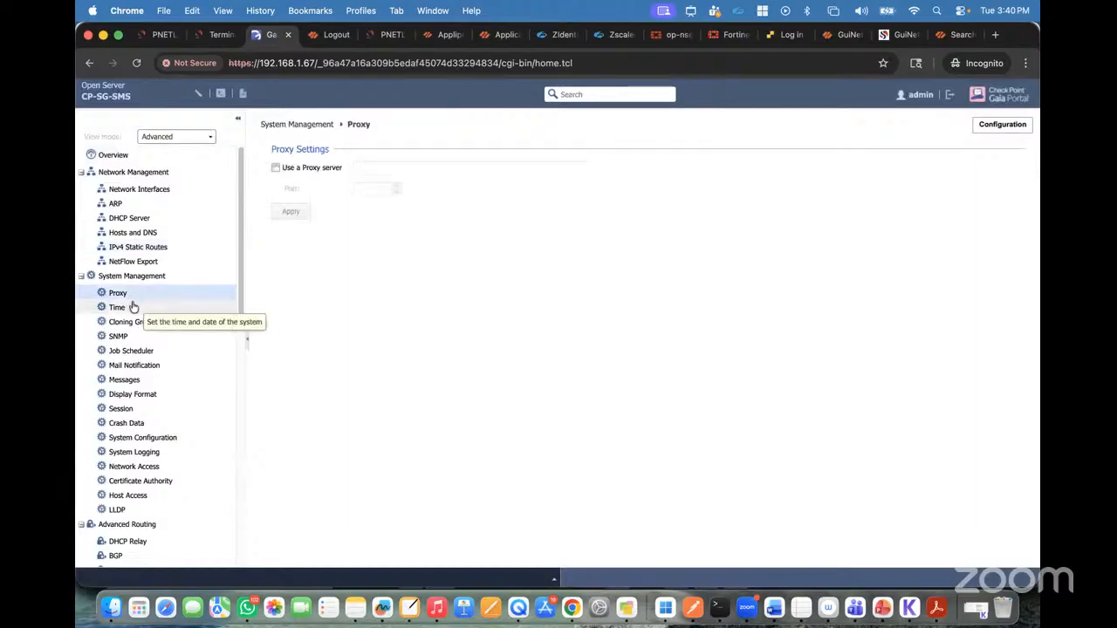
pyautogui.click(135, 308)
pyautogui.scroll(-8, 148, 426)
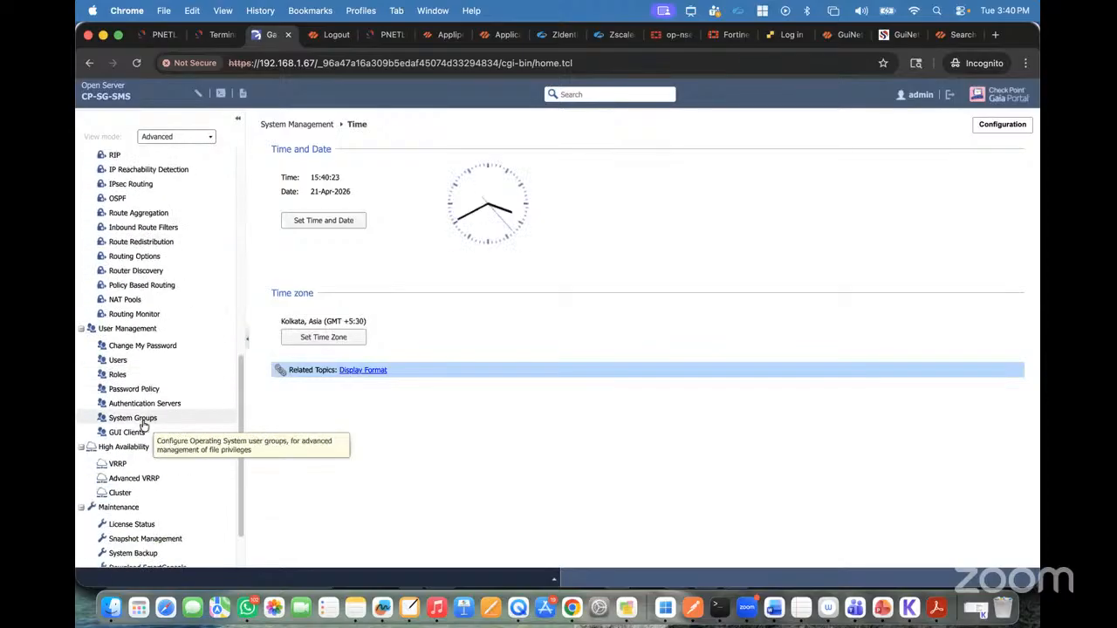
pyautogui.scroll(8, 144, 424)
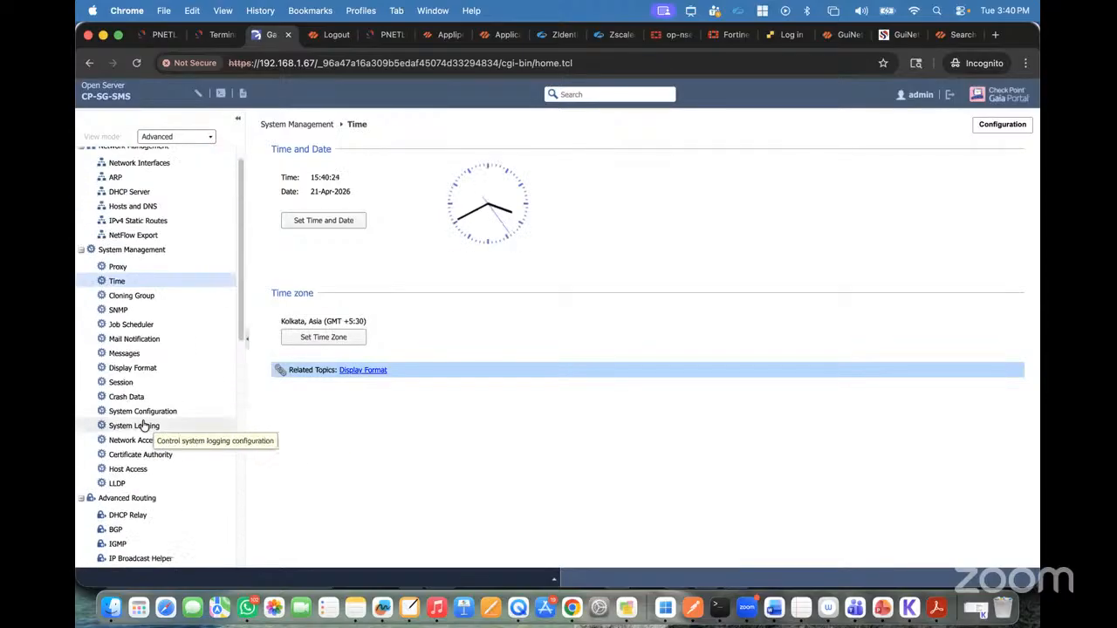
pyautogui.click(119, 310)
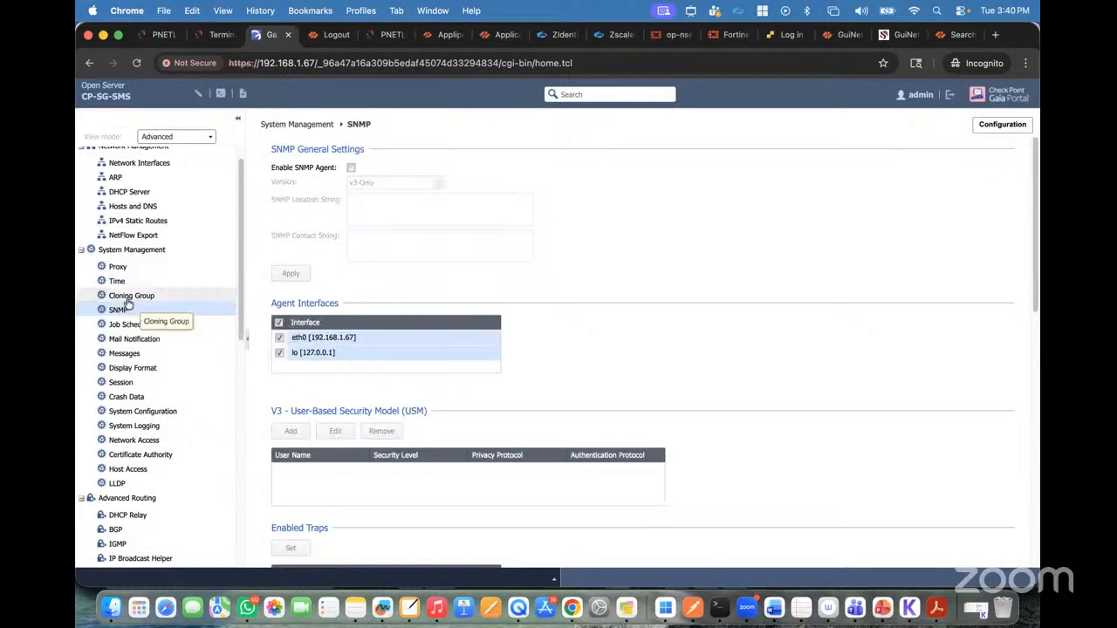
pyautogui.click(128, 300)
# Step: Review the RIP, PIM and IGMP pages under Advanced Routing and survey the remaining Gaia configuration categories
pyautogui.scroll(-2, 127, 407)
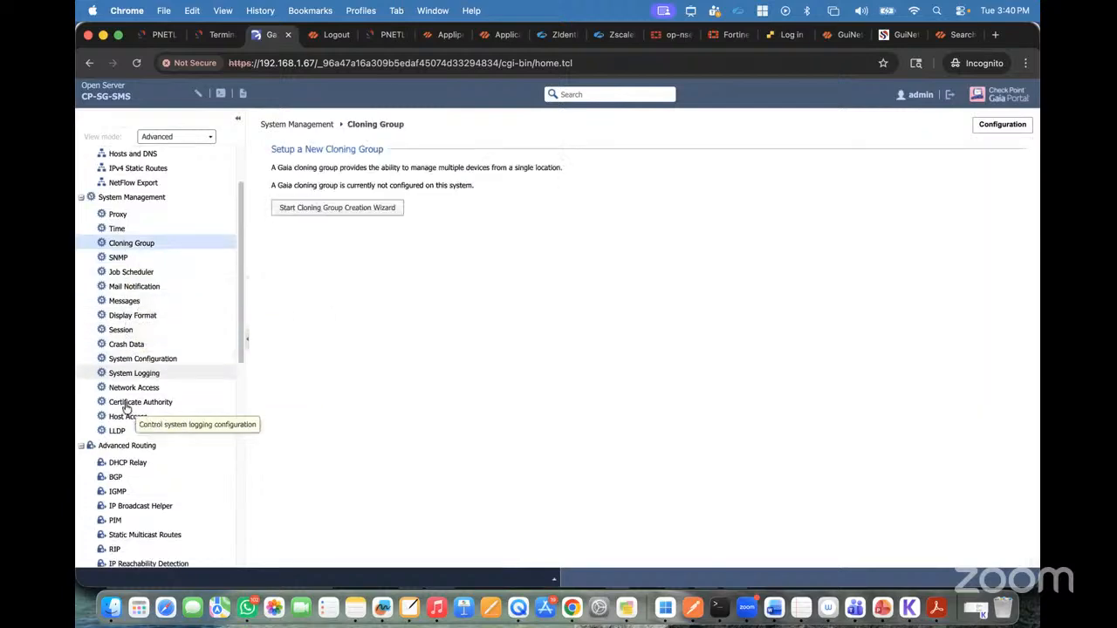
pyautogui.scroll(-10, 126, 408)
pyautogui.click(116, 233)
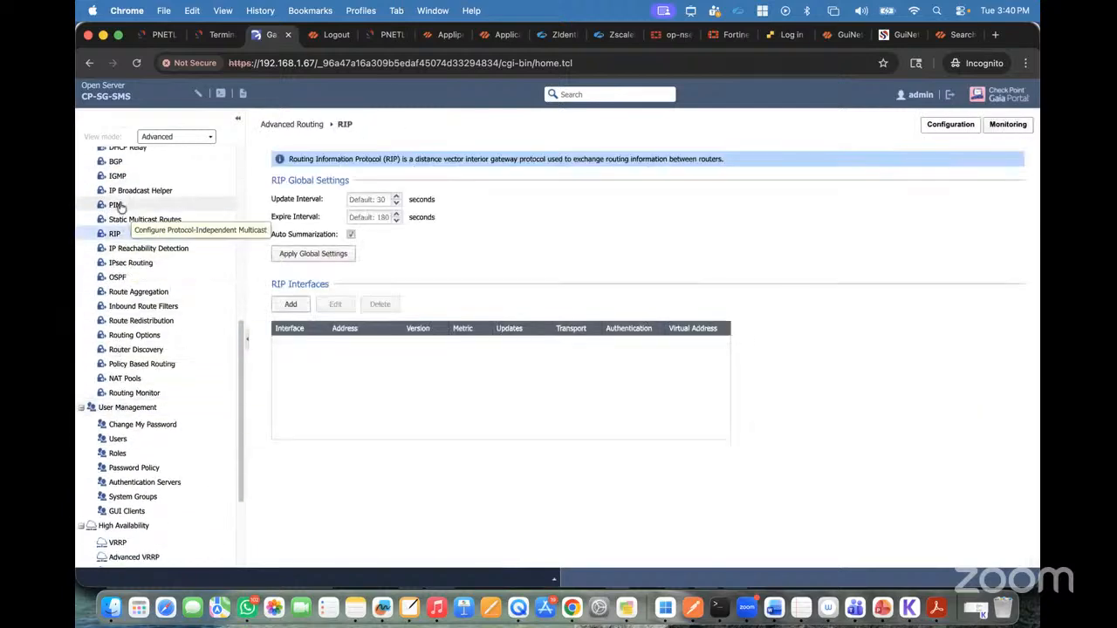
pyautogui.click(119, 206)
pyautogui.click(116, 176)
pyautogui.scroll(-5, 131, 241)
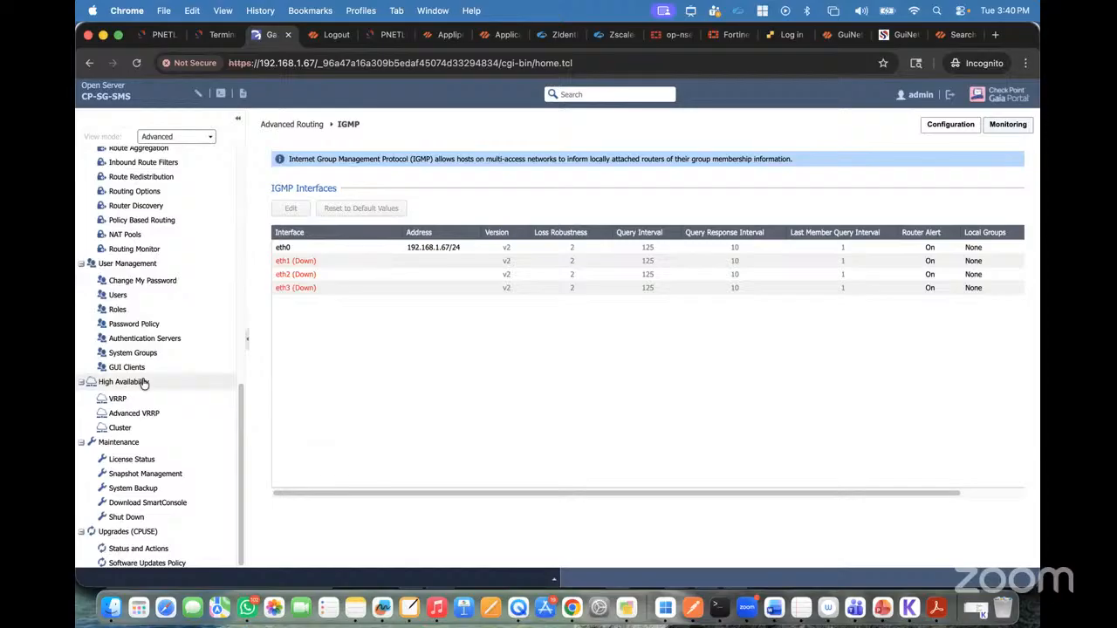
pyautogui.scroll(10, 144, 384)
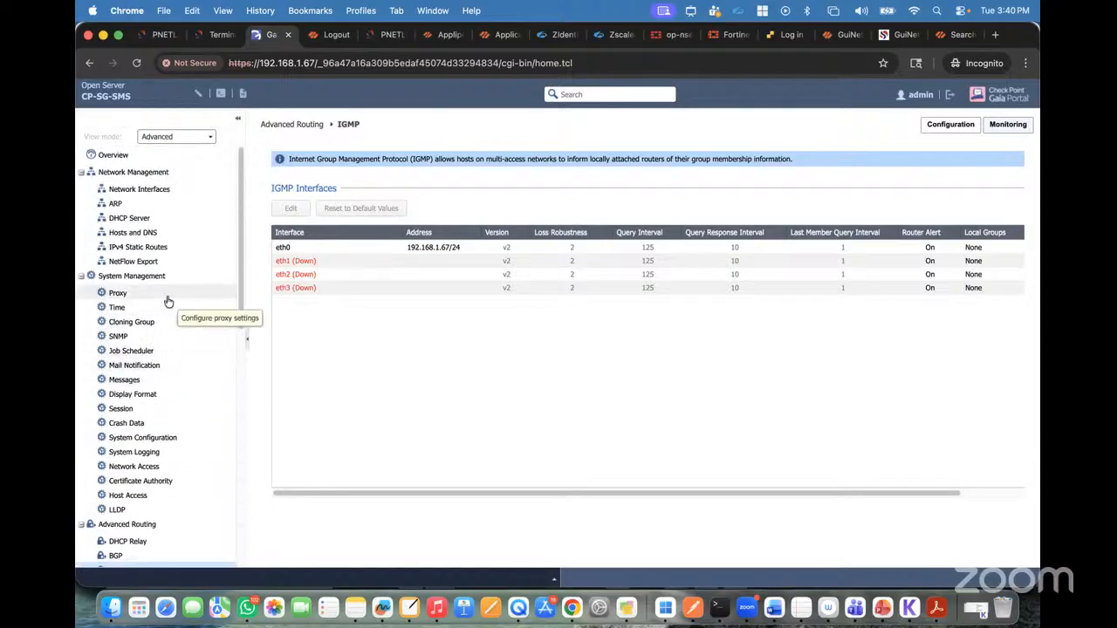
pyautogui.scroll(-10, 169, 301)
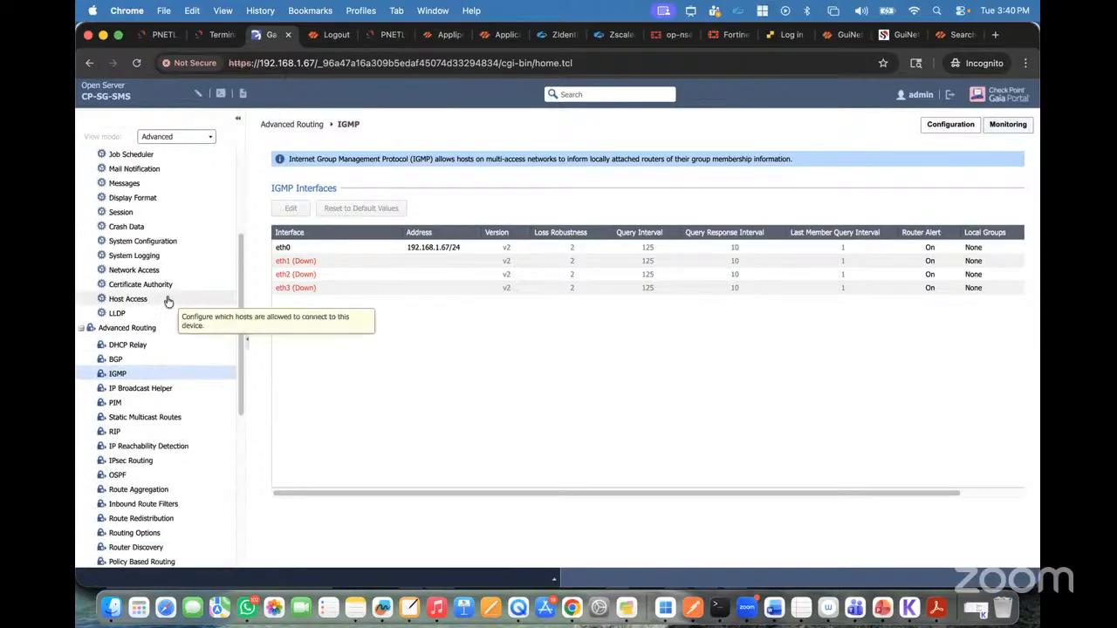
# Step: Review the License Status, Snapshot Management, System Backup and Download SmartConsole pages under Maintenance
pyautogui.click(132, 459)
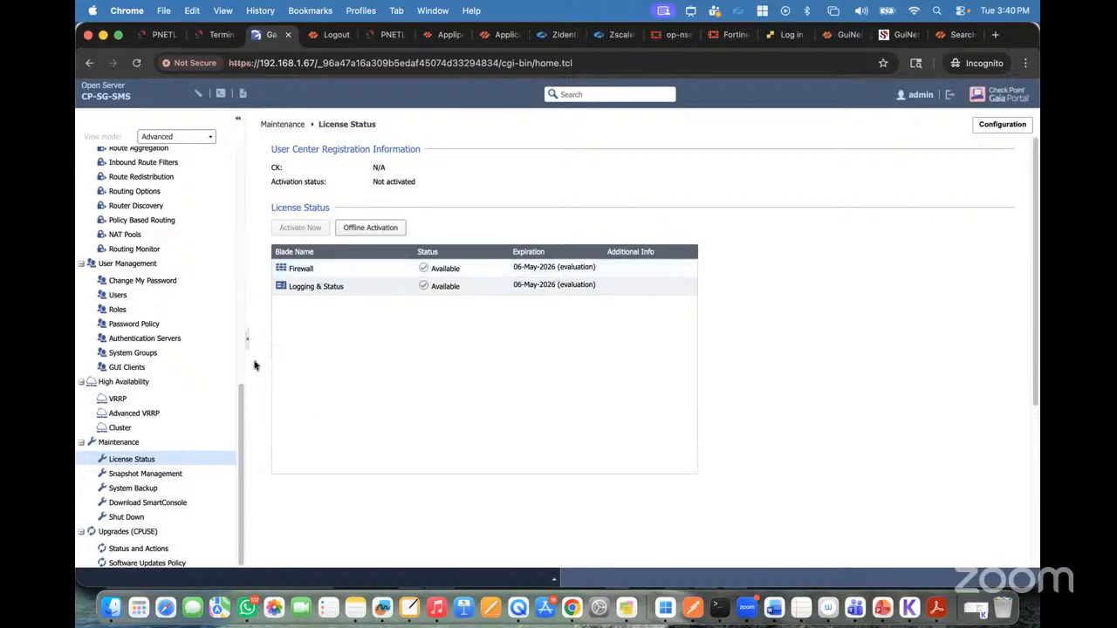
pyautogui.click(155, 474)
pyautogui.click(142, 488)
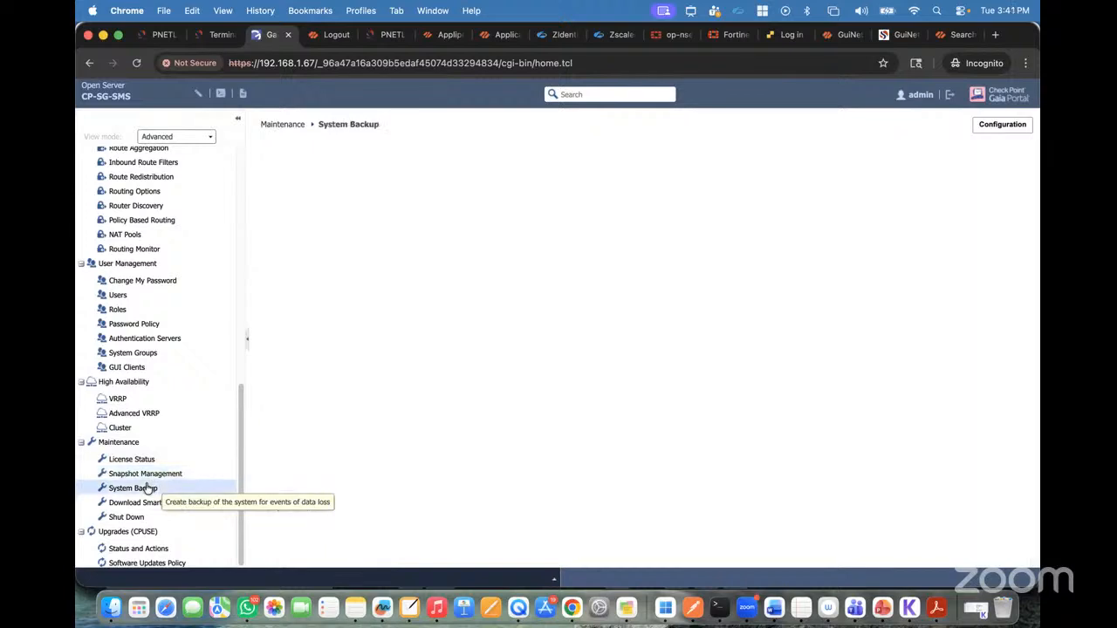
pyautogui.click(149, 504)
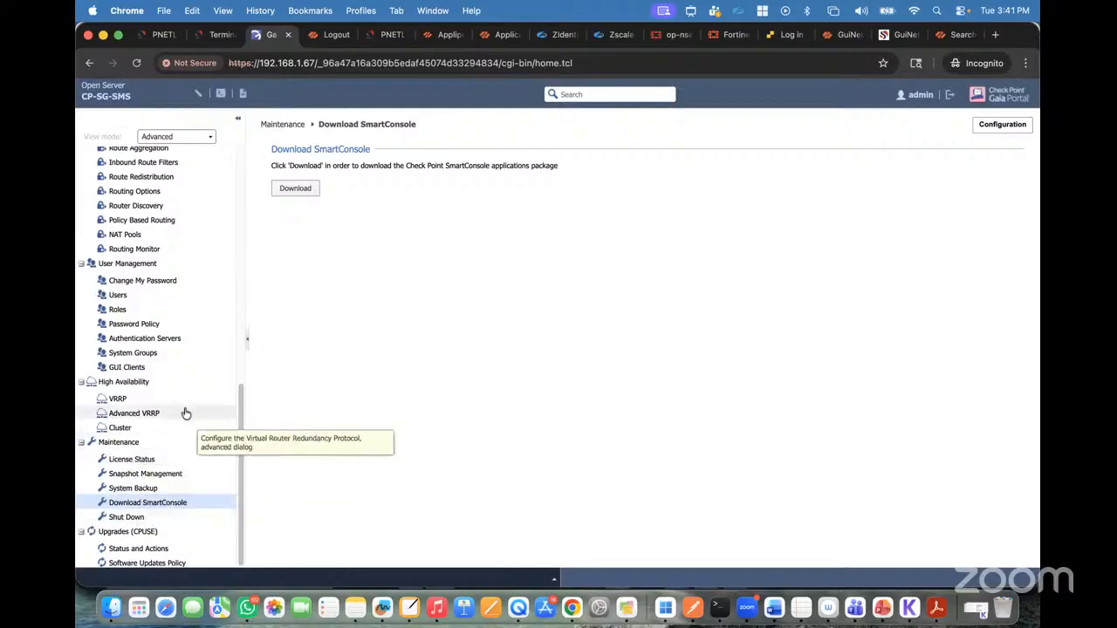
pyautogui.scroll(10, 185, 413)
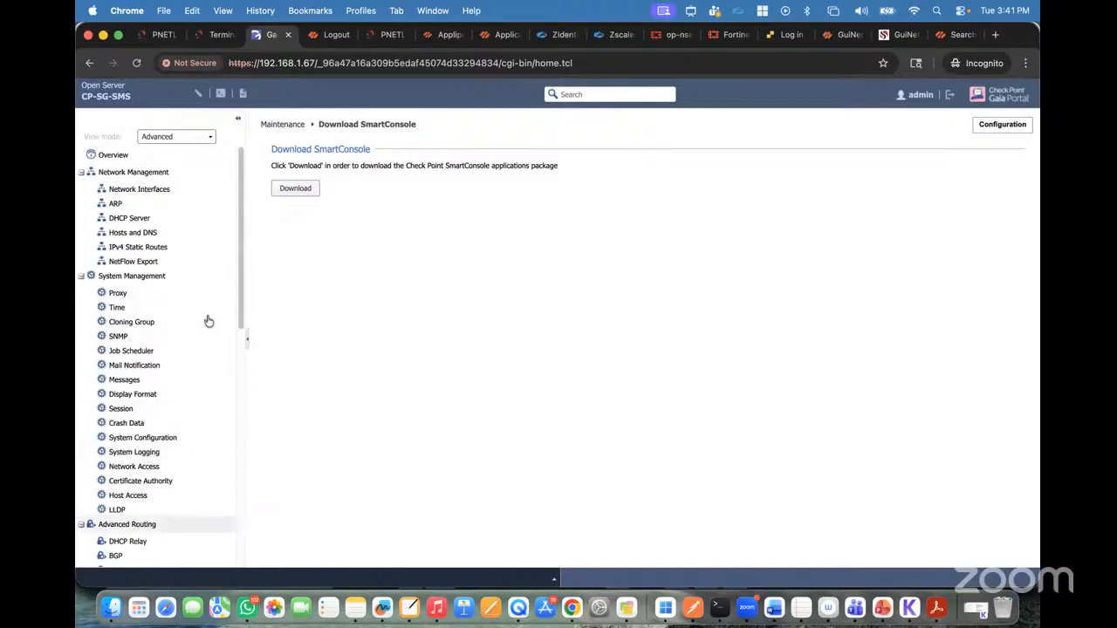
# Step: Look over the CP-SG-SMS lab topology and the remote Windows desktop at 192.168.1.55, and return to the Gaia Portal
pyautogui.click(158, 38)
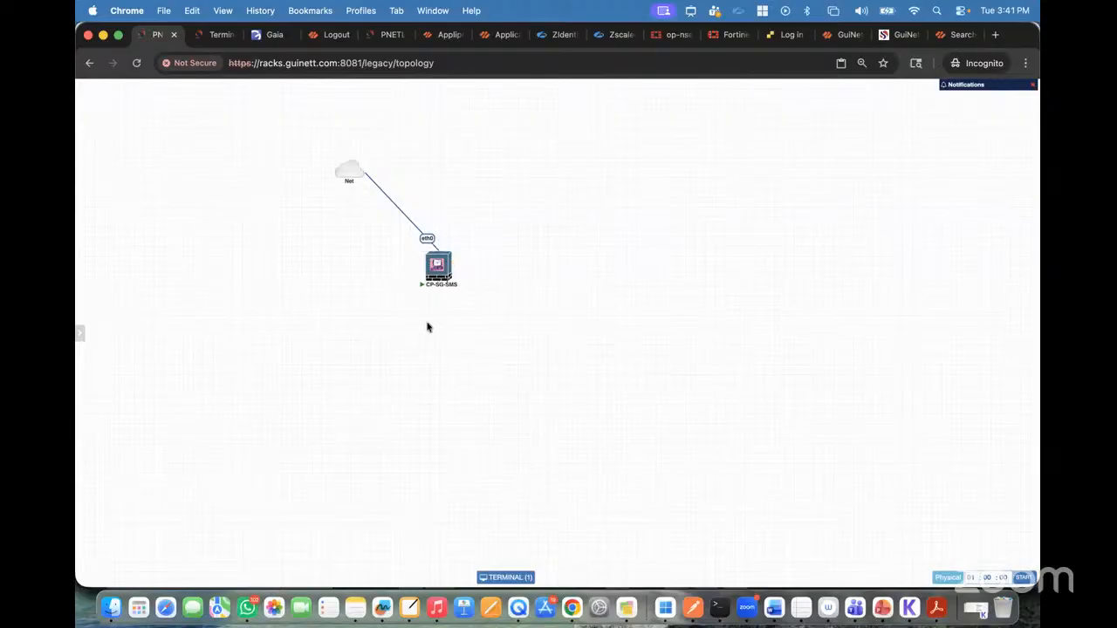
pyautogui.click(271, 35)
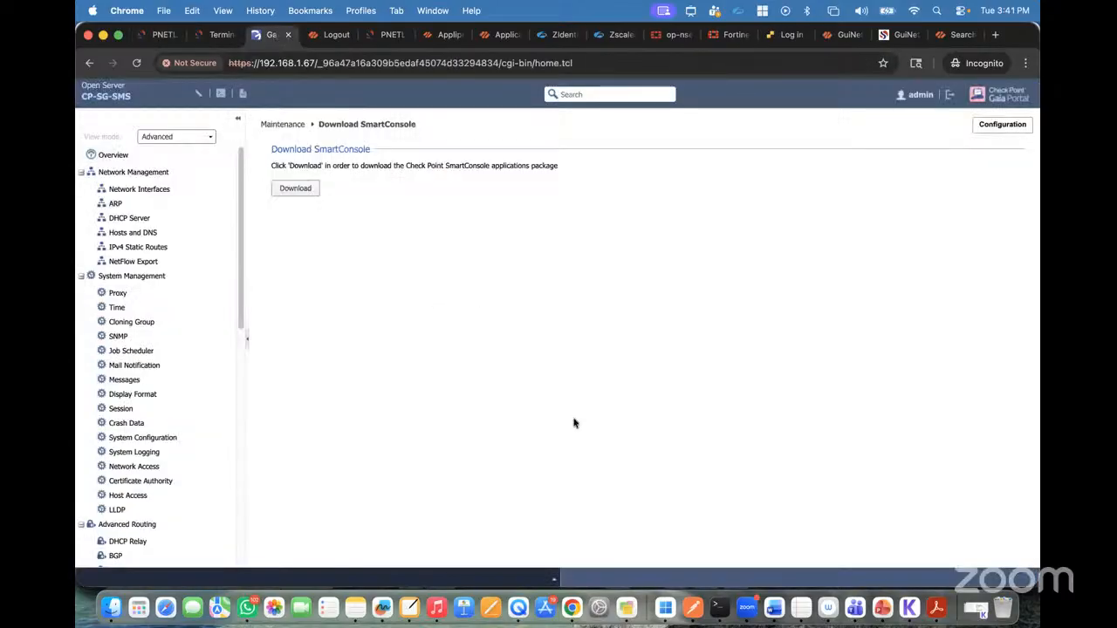
pyautogui.click(665, 608)
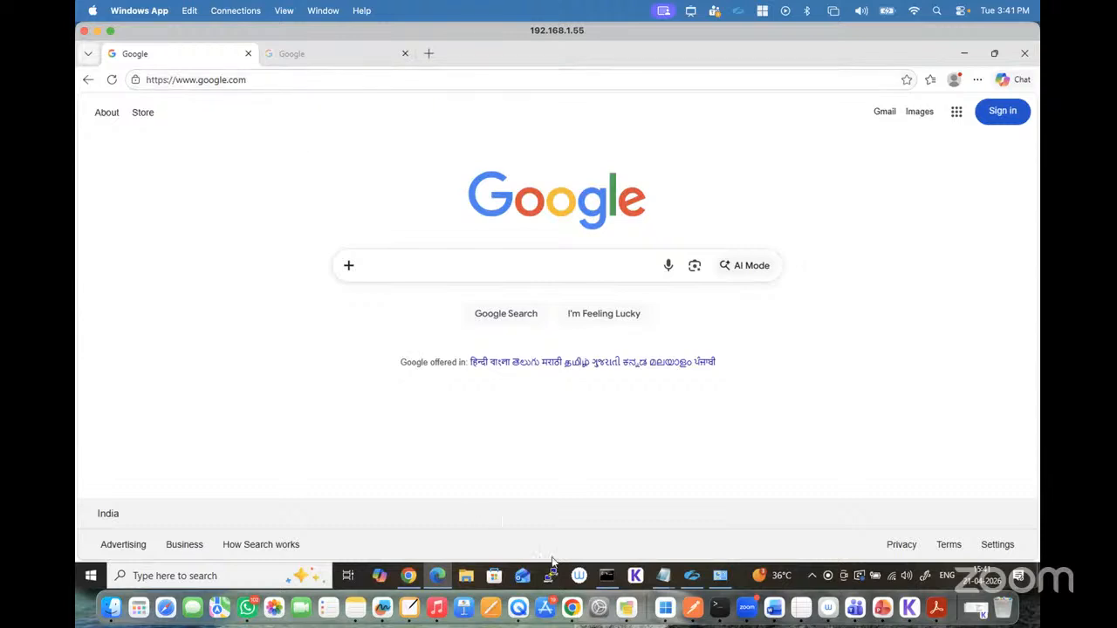
pyautogui.click(571, 608)
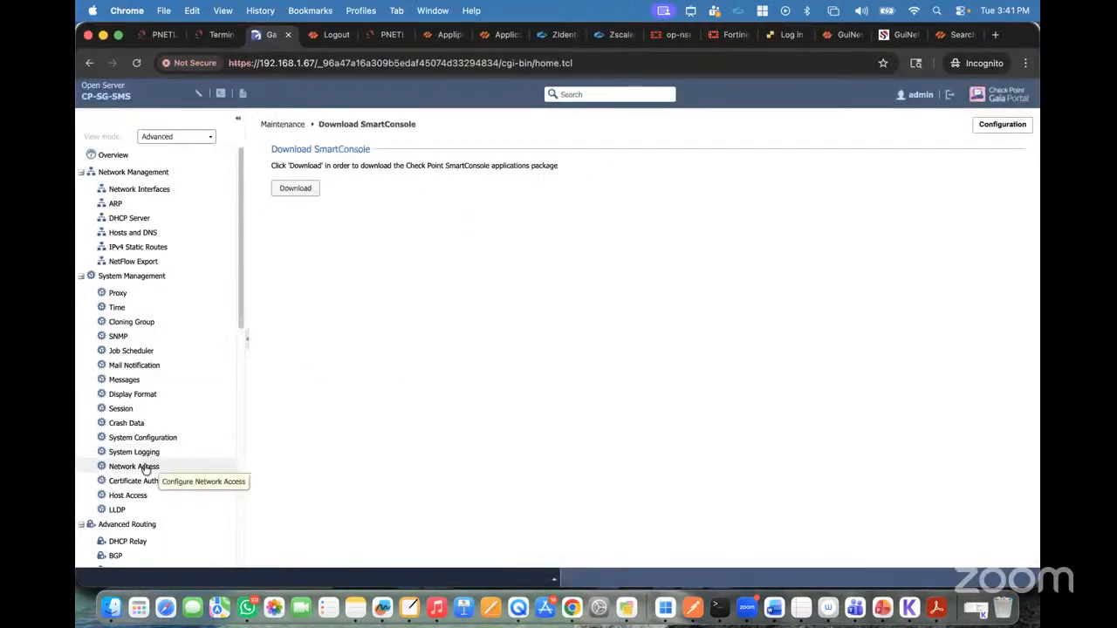
pyautogui.scroll(-10, 154, 479)
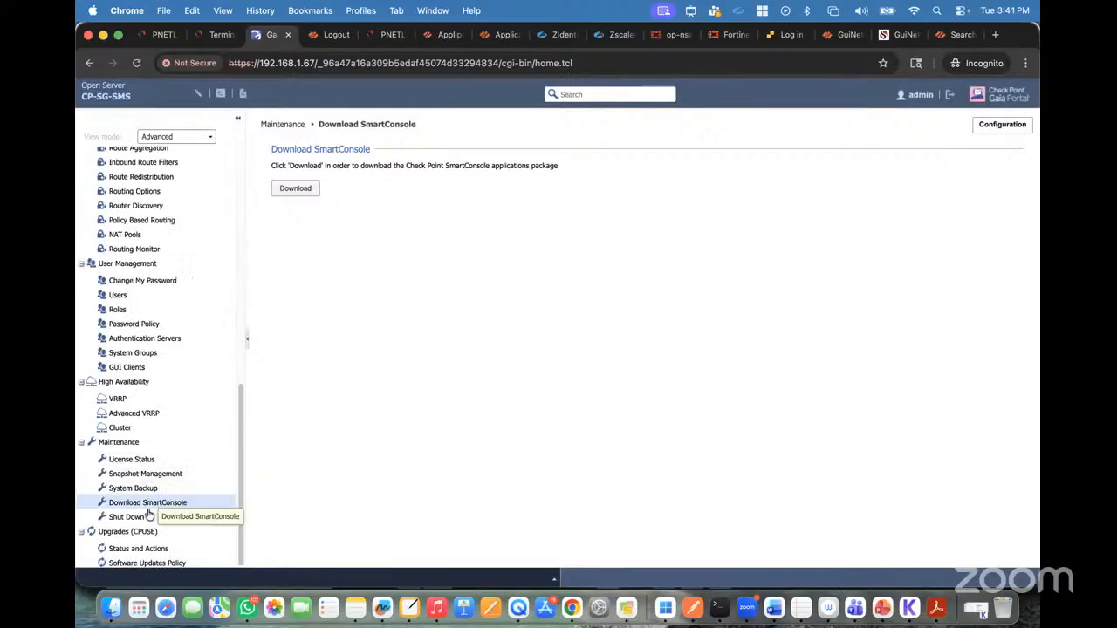
pyautogui.click(307, 190)
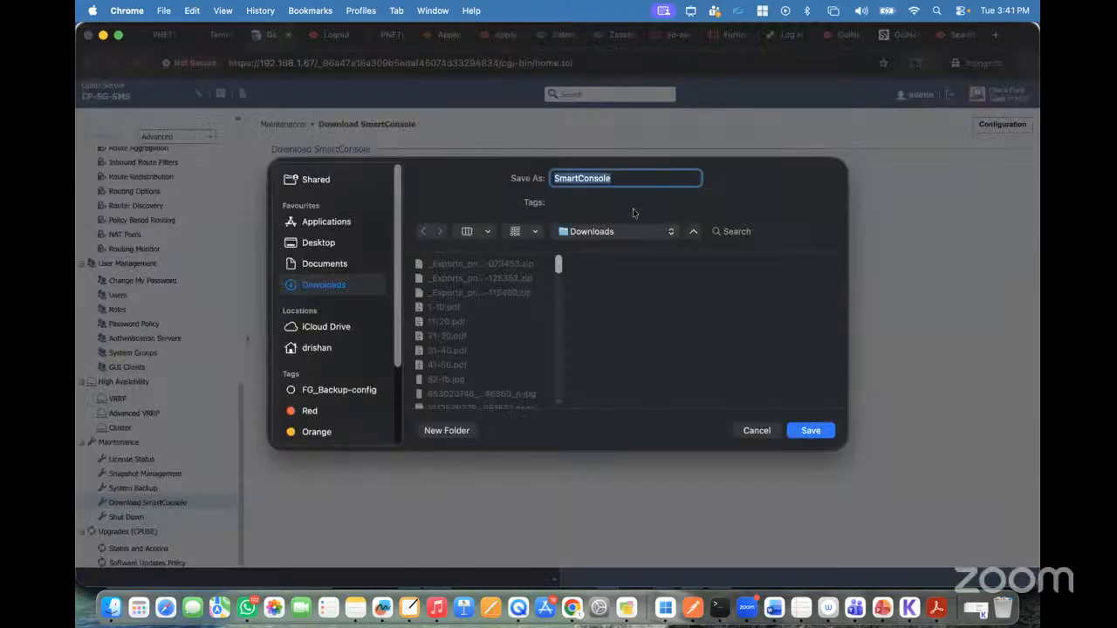
pyautogui.click(754, 431)
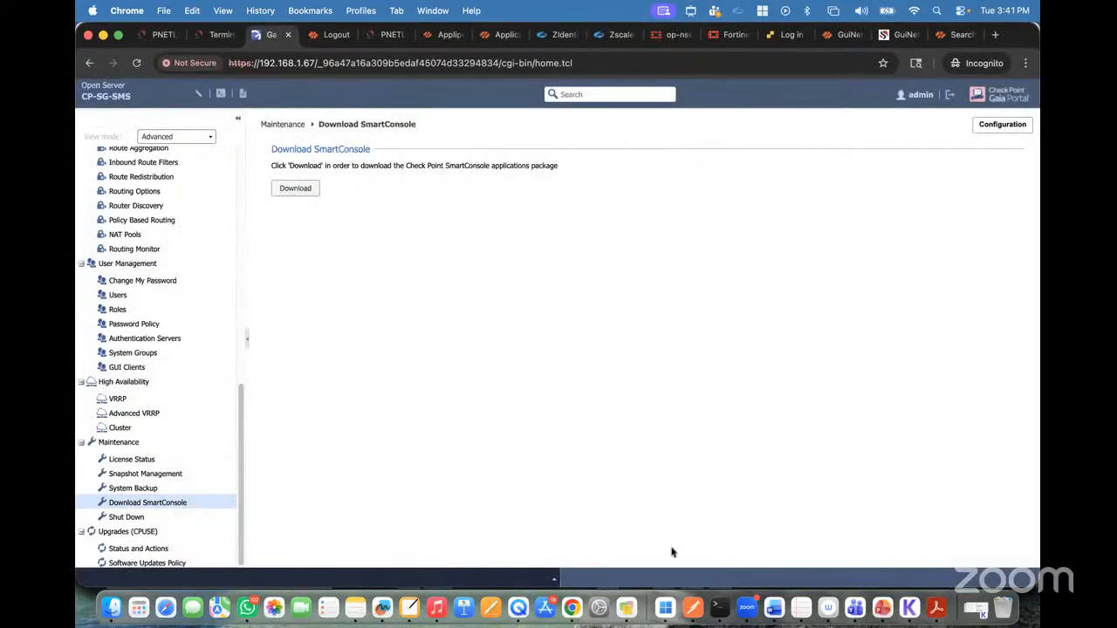
pyautogui.click(664, 608)
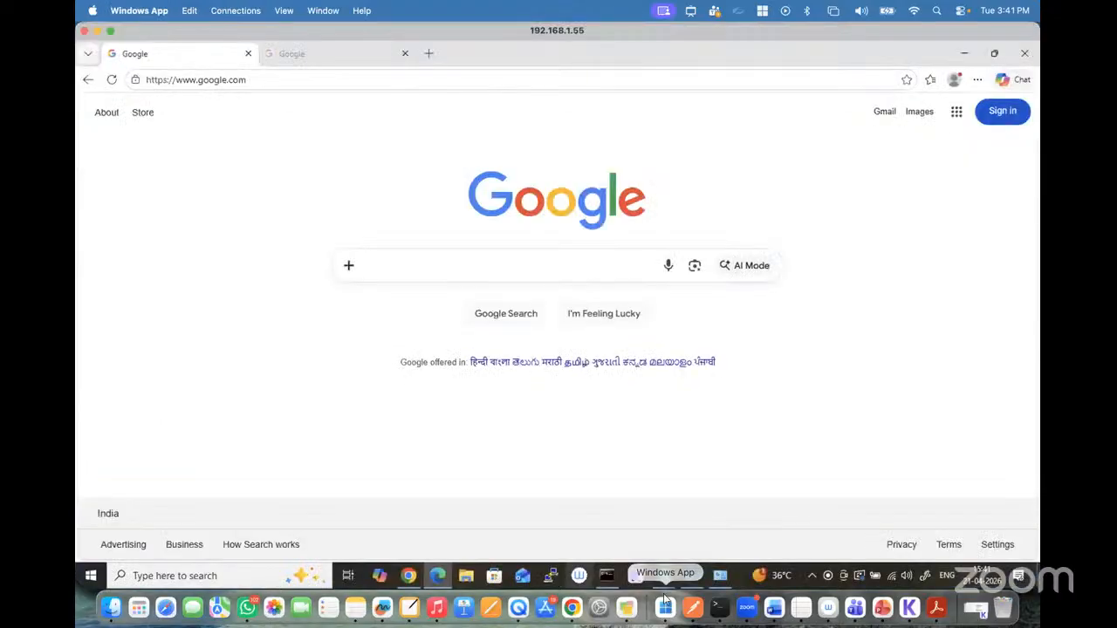
pyautogui.click(251, 80)
pyautogui.click(251, 79)
pyautogui.press('BackSpace')
pyautogui.press('BackSpace')
pyautogui.press('BackSpace')
pyautogui.press('BackSpace')
pyautogui.press('BackSpace')
pyautogui.press('BackSpace')
pyautogui.press('BackSpace')
pyautogui.press('BackSpace')
pyautogui.press('BackSpace')
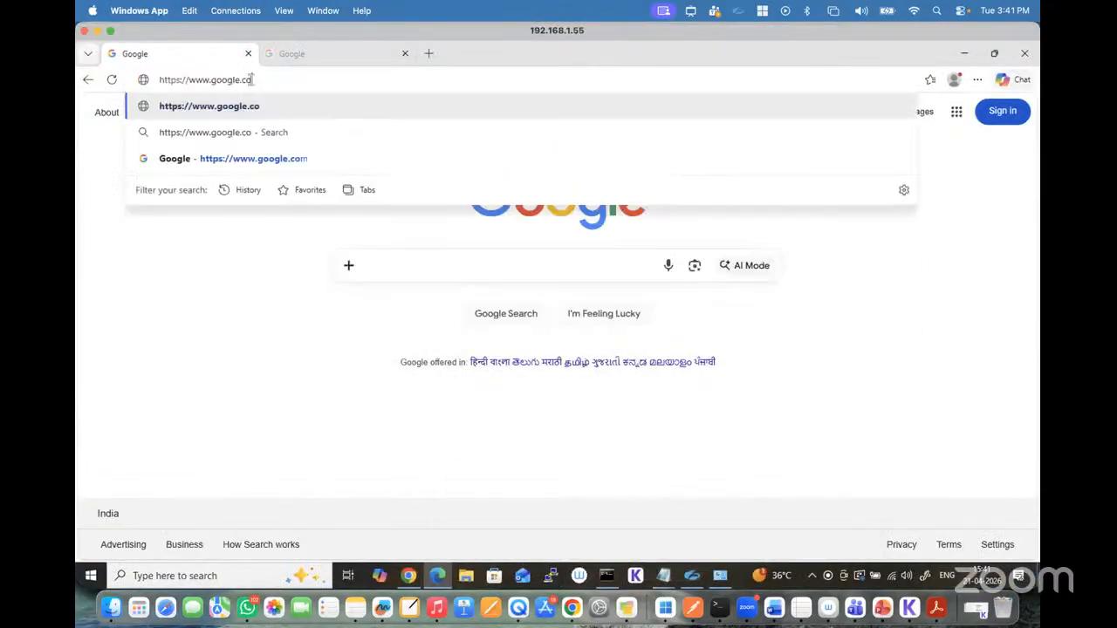
pyautogui.press('BackSpace')
pyautogui.press('BackSpace')
pyautogui.press('BackSpace')
pyautogui.press('BackSpace')
pyautogui.press('BackSpace')
pyautogui.press('BackSpace')
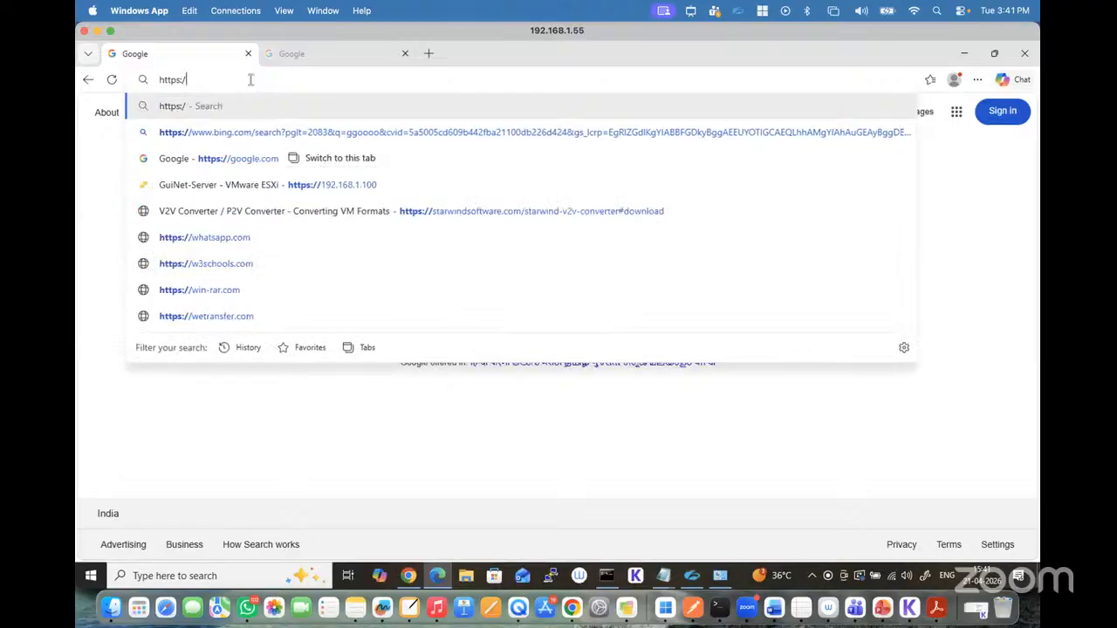
pyautogui.write('/192')
pyautogui.press('Right')
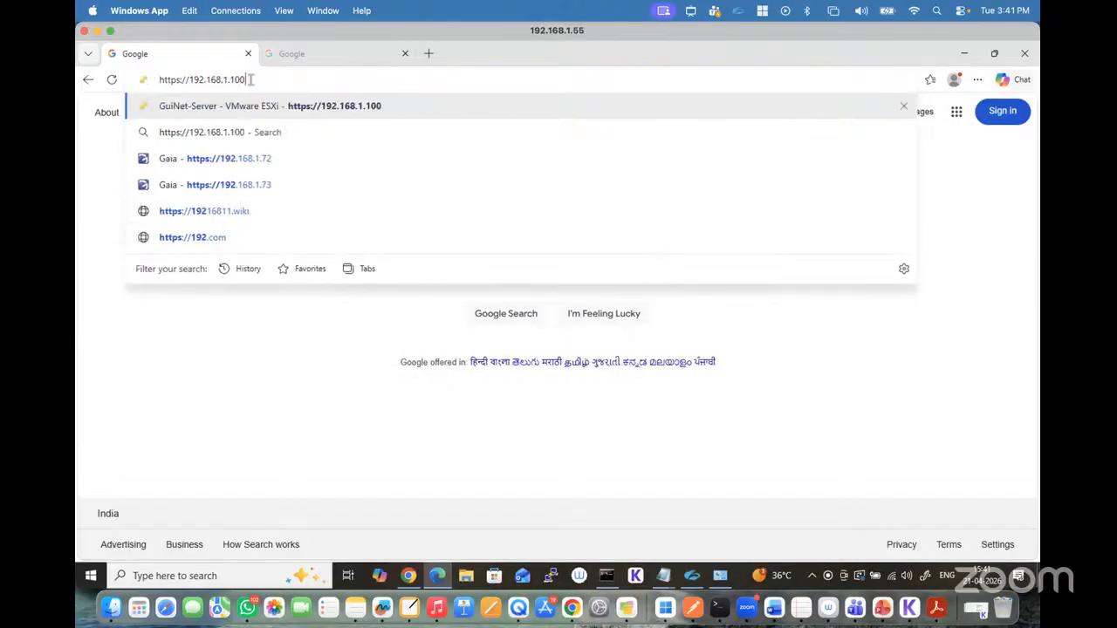
pyautogui.press('BackSpace')
pyautogui.press('BackSpace')
pyautogui.press('BackSpace')
pyautogui.write('67')
pyautogui.press('Return')
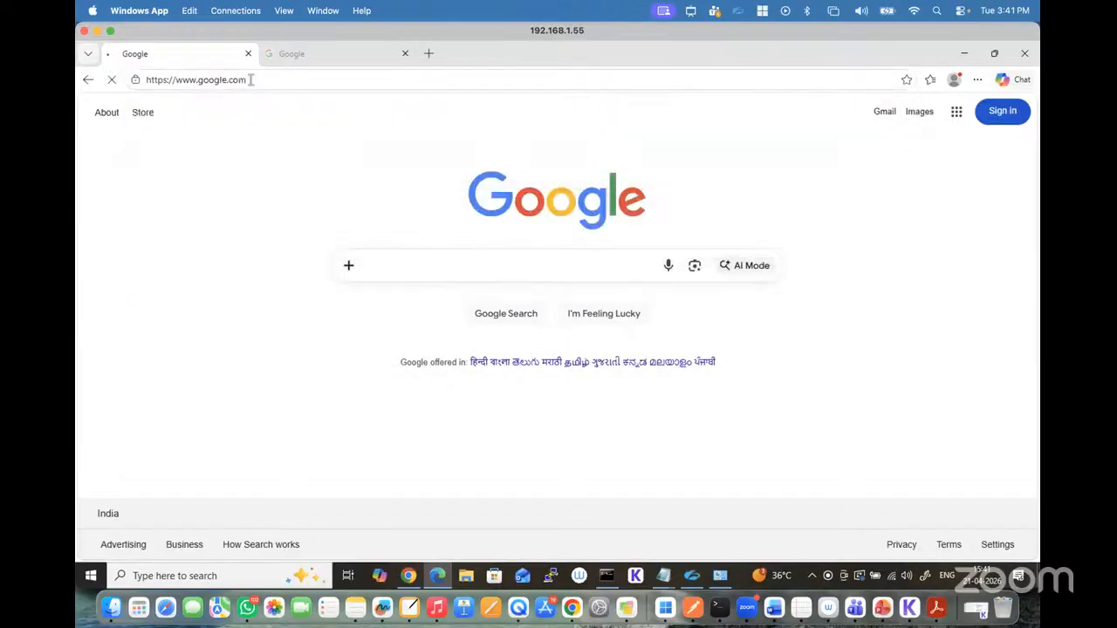
# Step: Proceed past the certificate warning, log in to the Gaia Portal as admin with the account password, and decline saving it
pyautogui.click(384, 362)
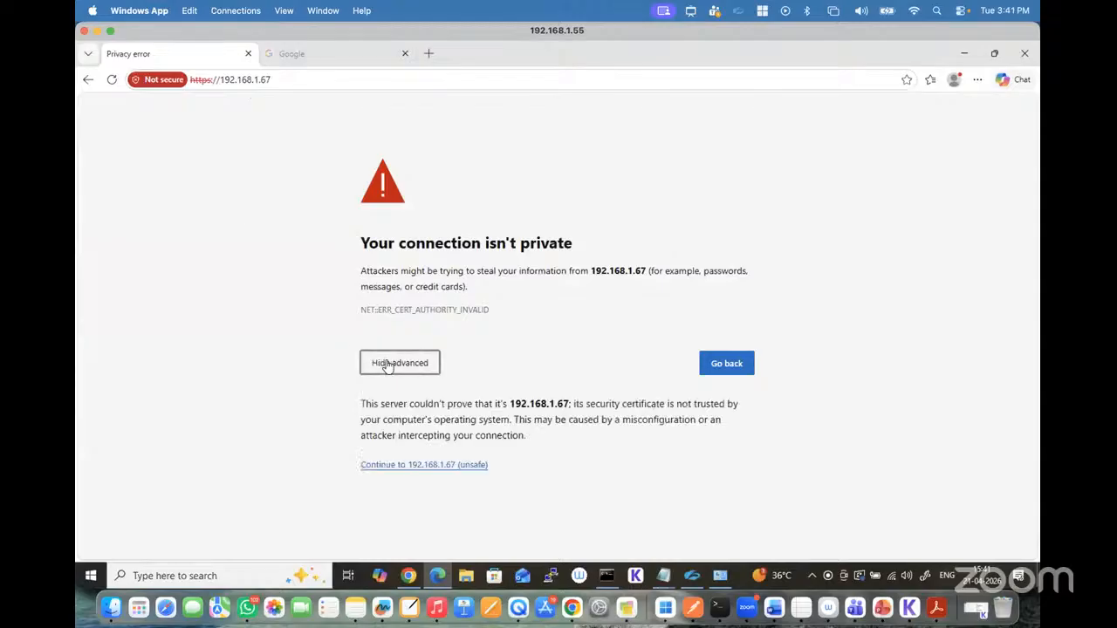
pyautogui.click(406, 465)
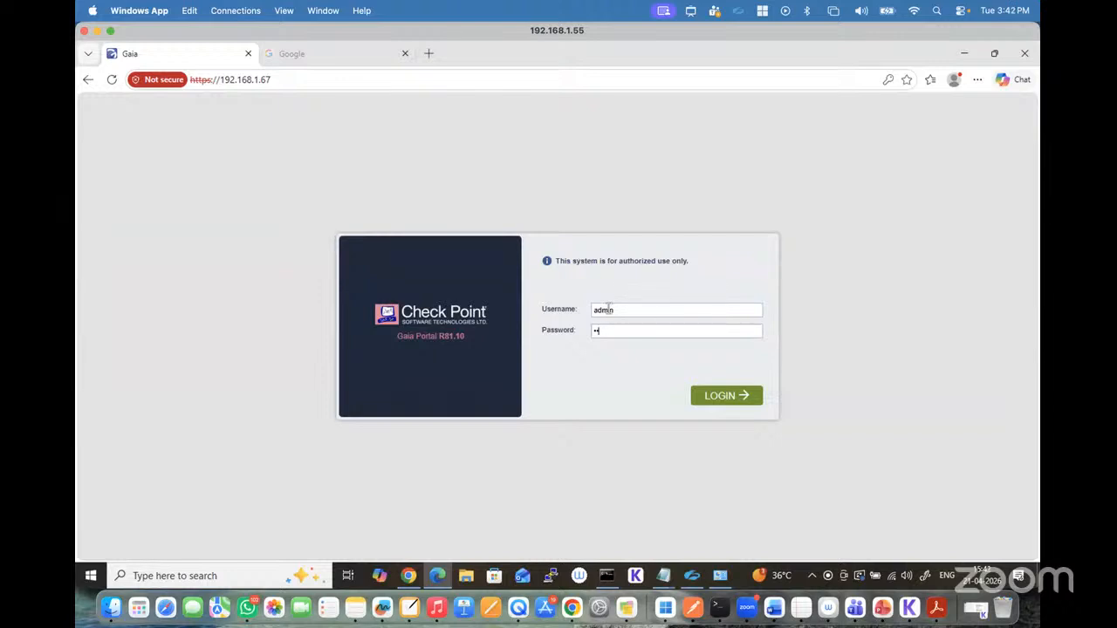
pyautogui.press('Return')
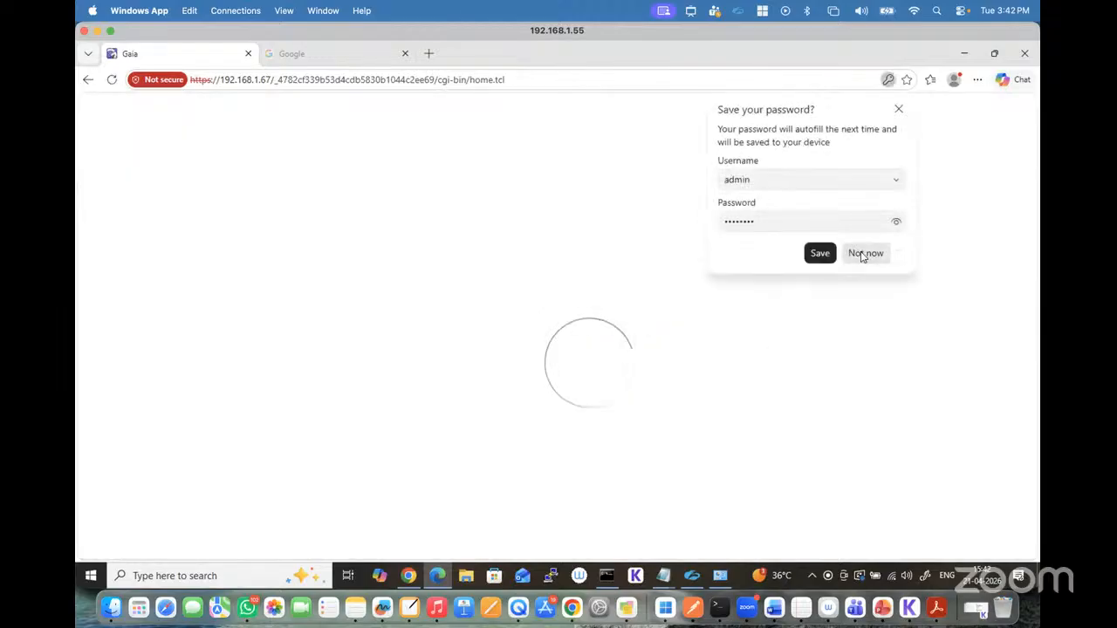
pyautogui.click(864, 253)
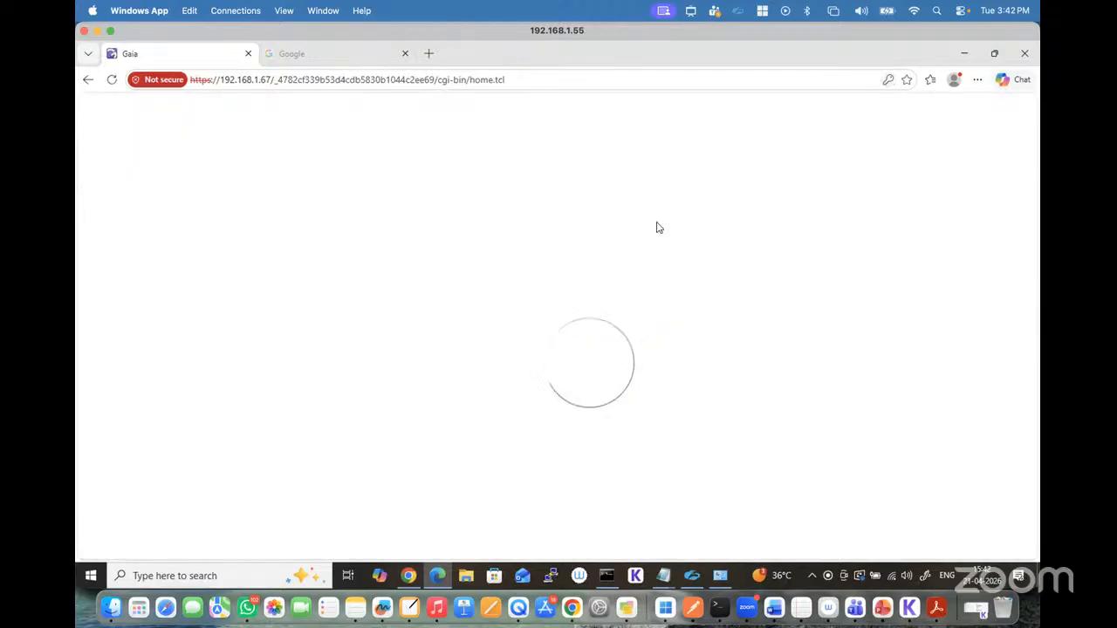
# Step: Check the lab topology in Chrome and return to the remote Windows desktop
pyautogui.click(572, 607)
pyautogui.click(151, 37)
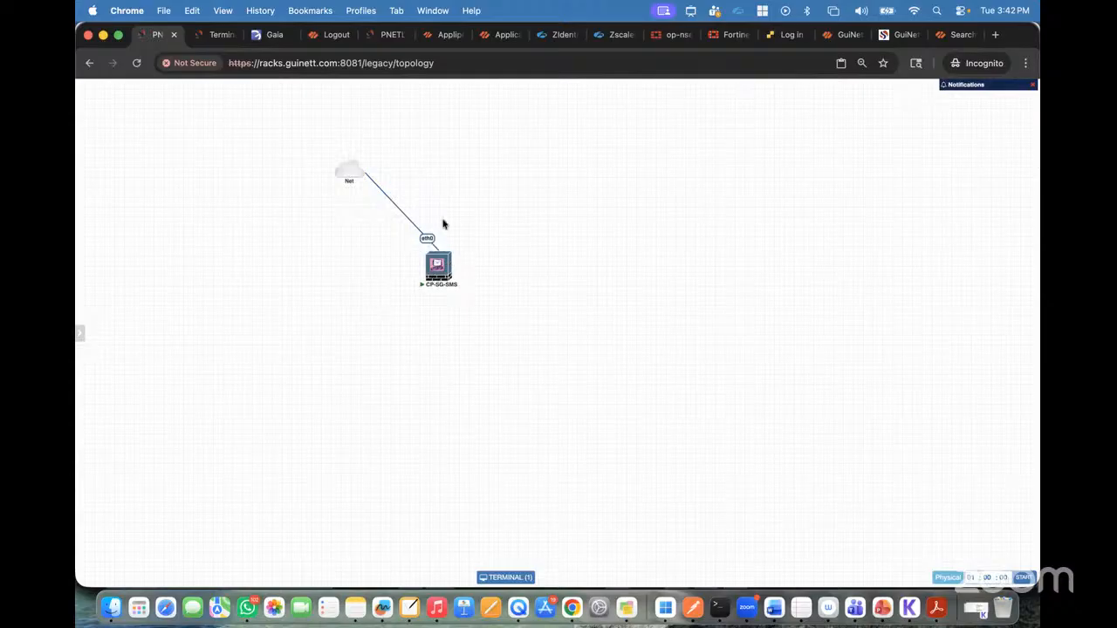
pyautogui.click(665, 609)
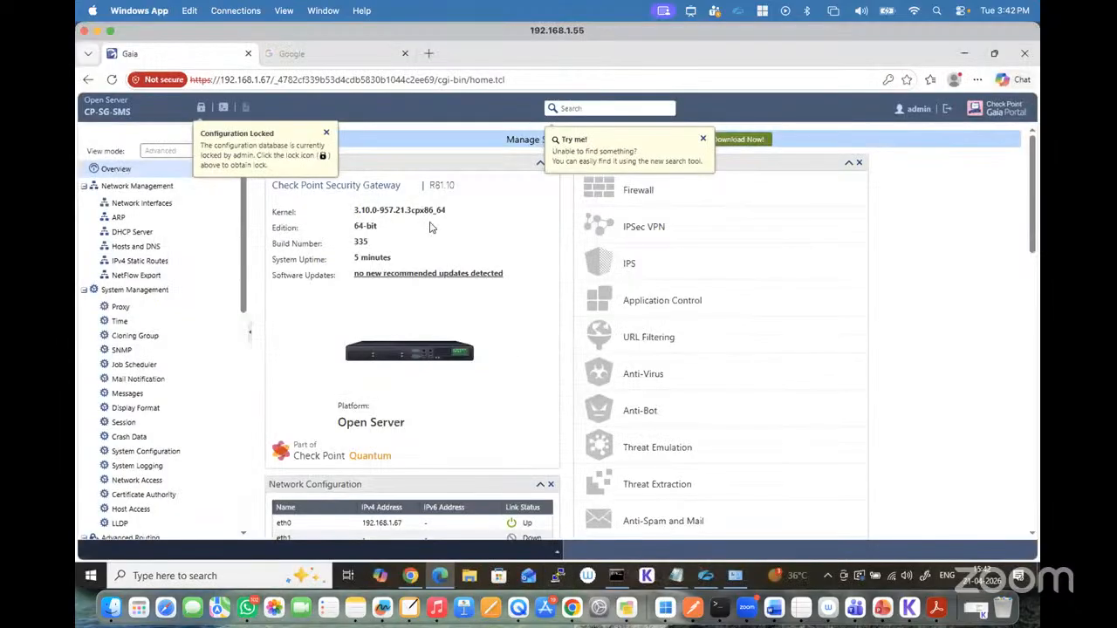
# Step: Dismiss the search and configuration lock hints, and open the Download SmartConsole page under Maintenance
pyautogui.click(702, 138)
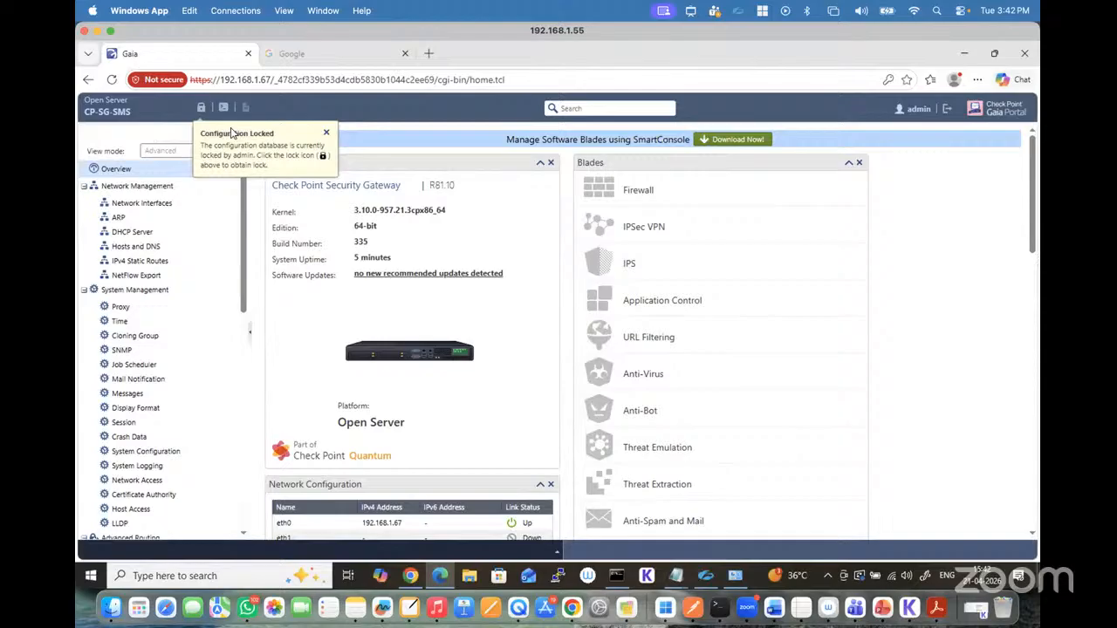
pyautogui.click(327, 132)
pyautogui.scroll(-10, 205, 330)
pyautogui.scroll(-5, 204, 330)
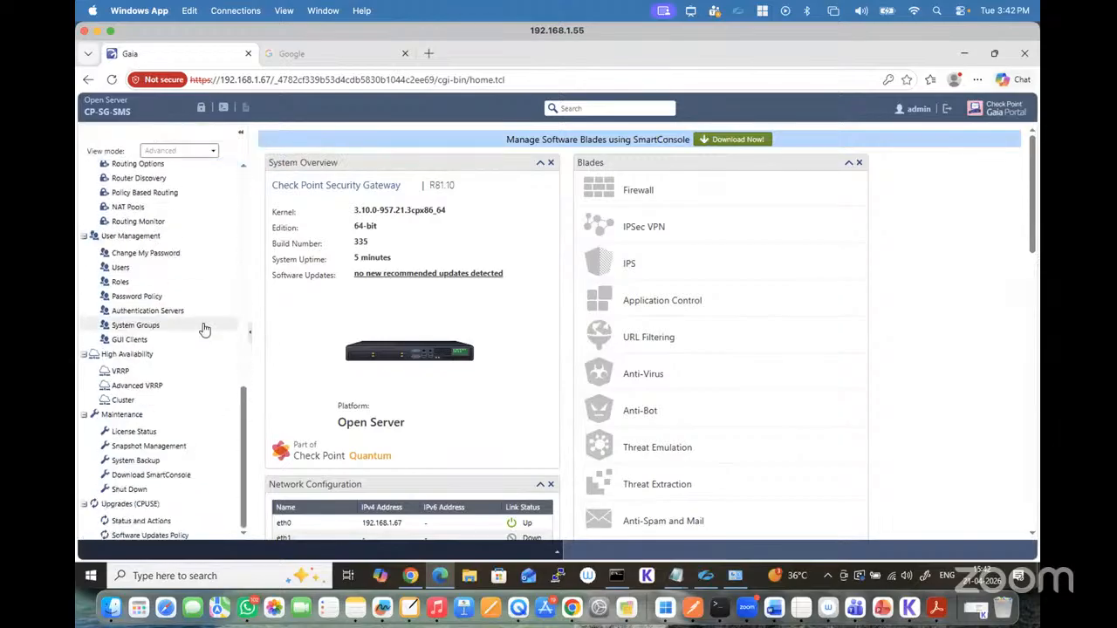
pyautogui.click(170, 480)
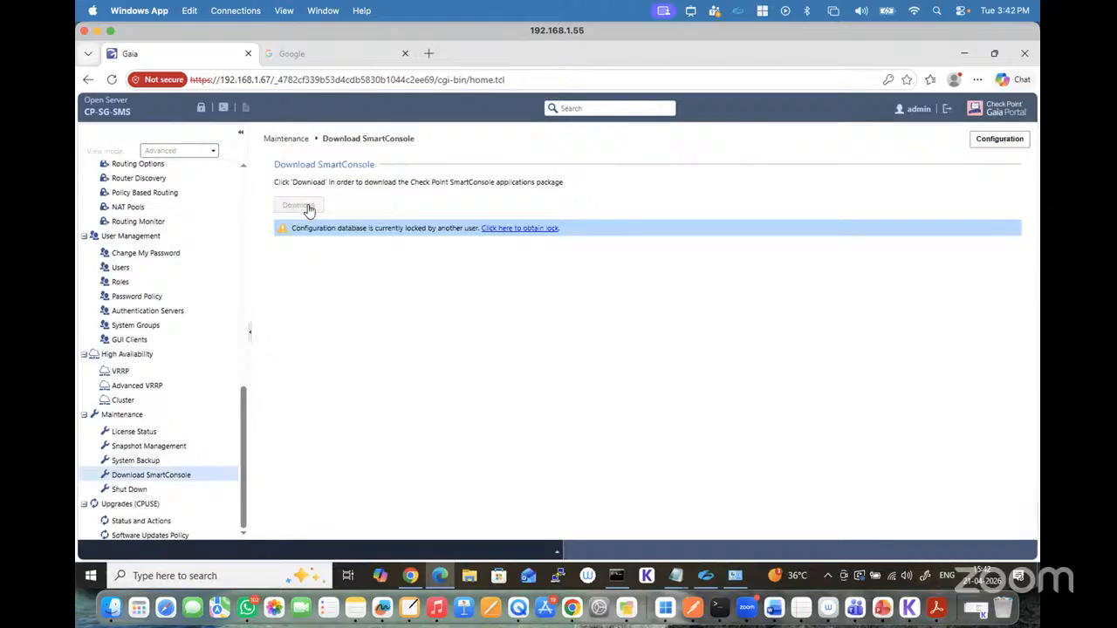
# Step: Override the configuration lock and download the SmartConsole package to the Windows machine
pyautogui.click(201, 107)
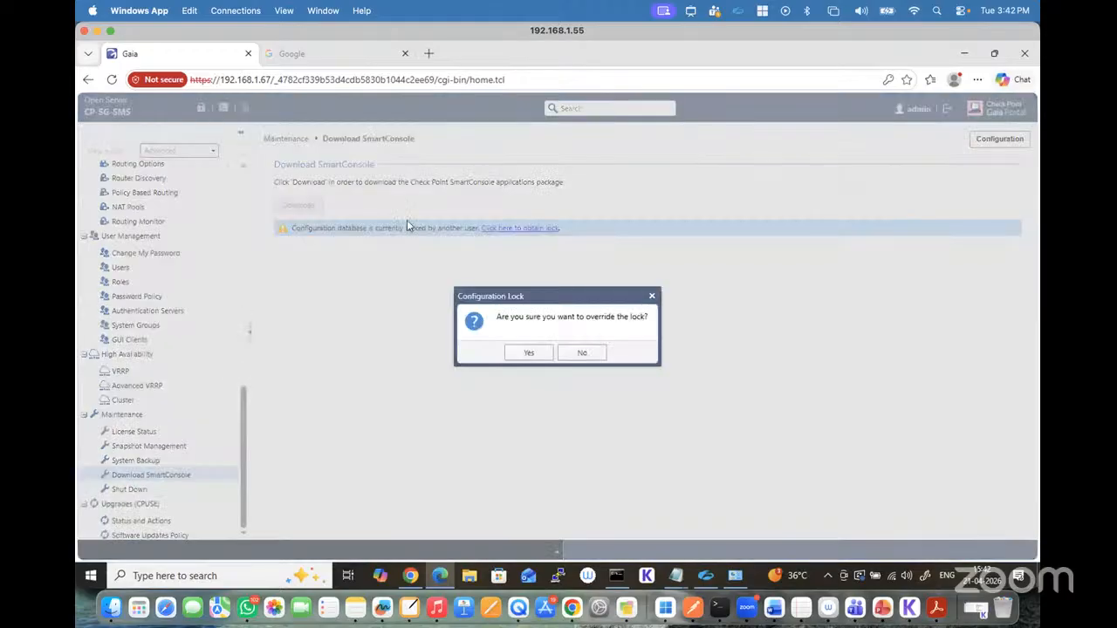
pyautogui.click(529, 353)
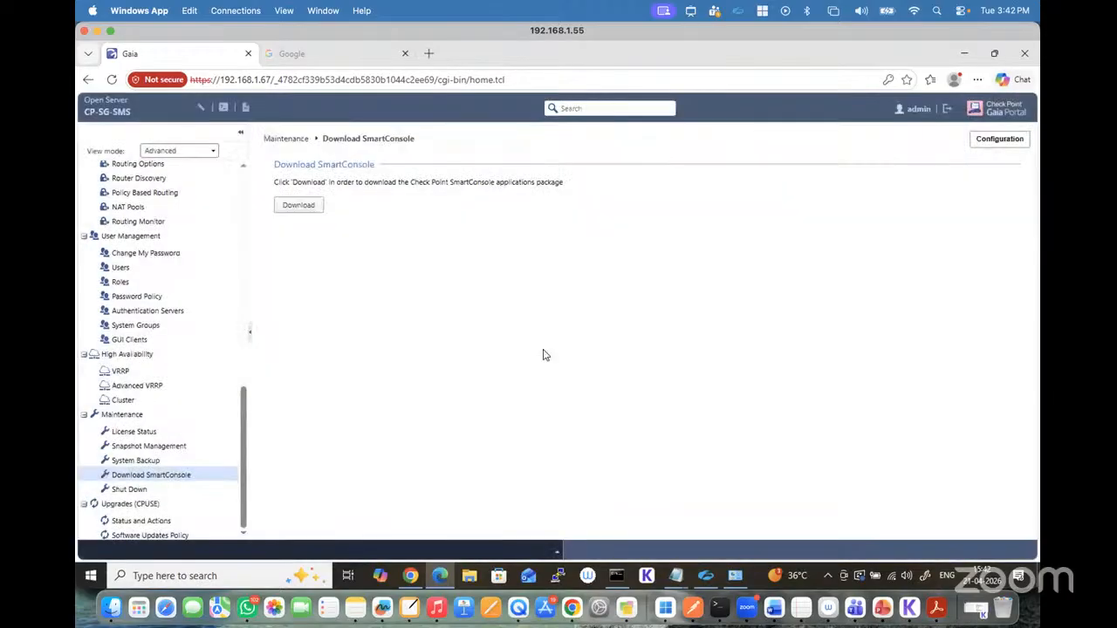
pyautogui.click(305, 208)
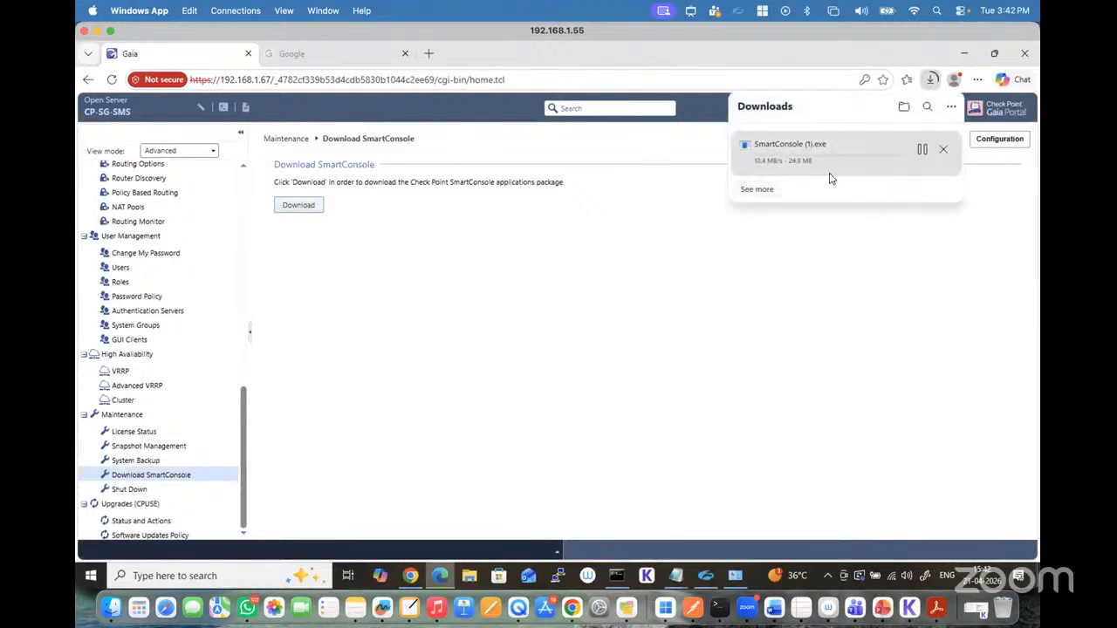
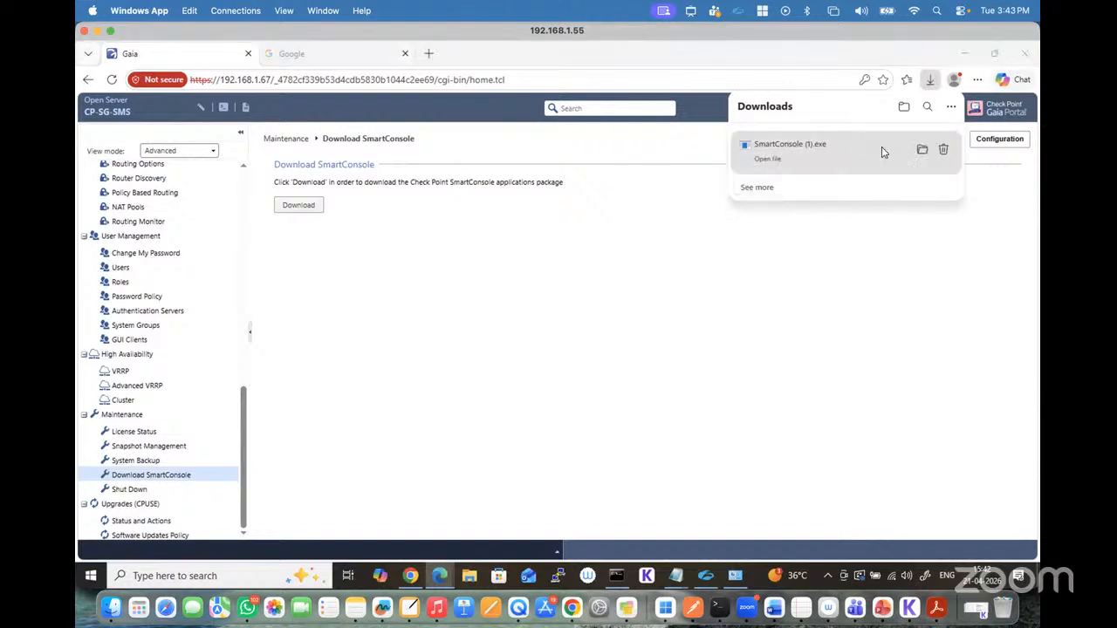
# Step: Launch the downloaded SmartConsole (1) installer from its folder, allow it to make changes, and close the Downloads window
pyautogui.click(922, 151)
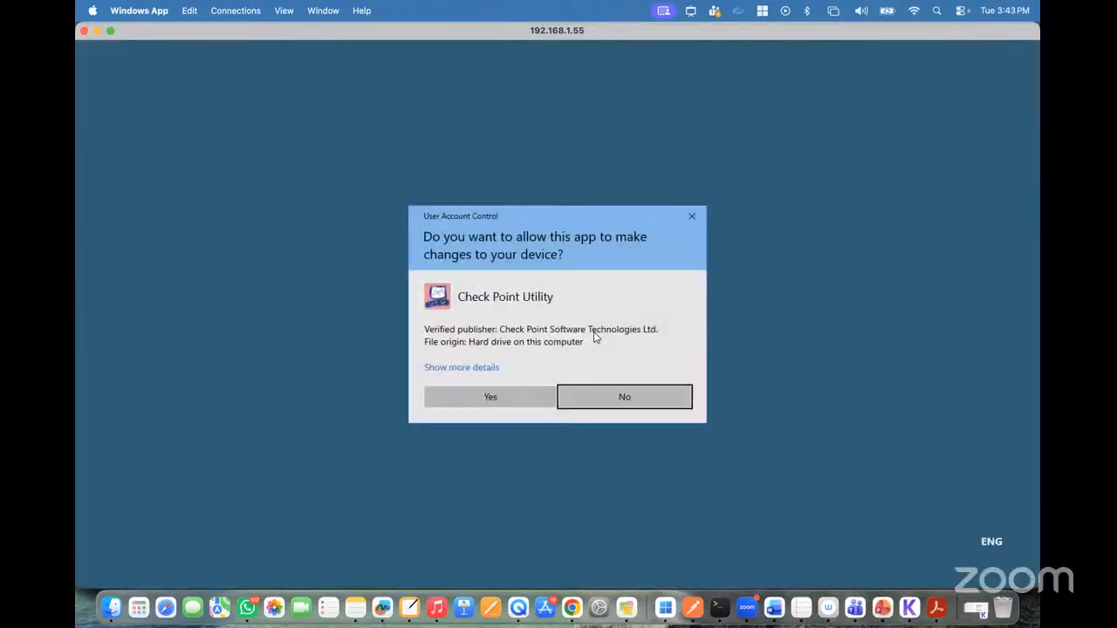
pyautogui.click(513, 397)
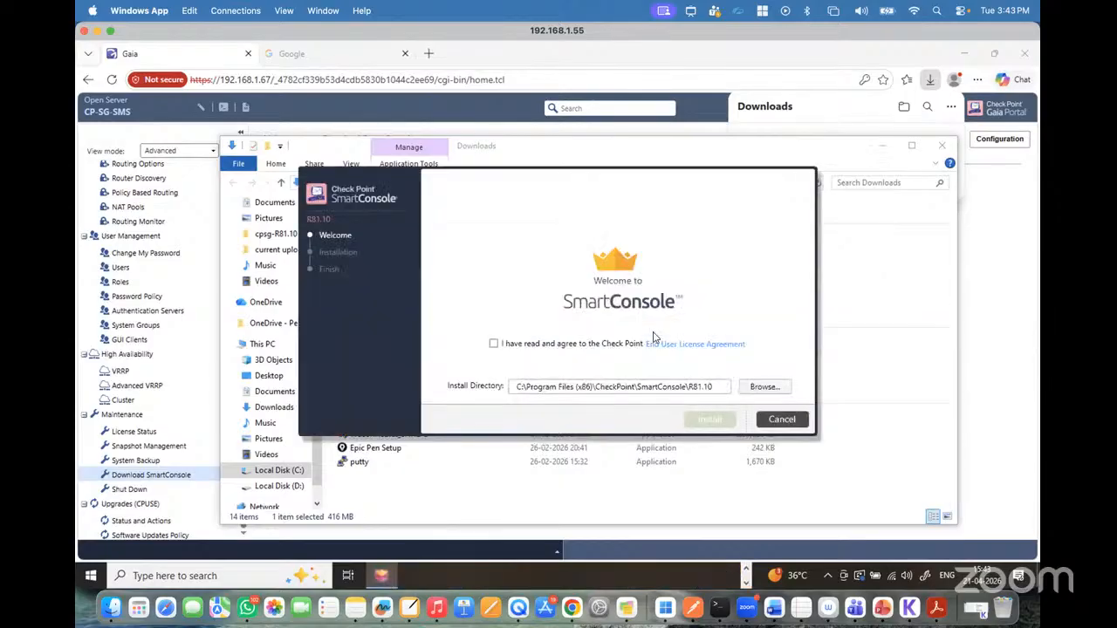
pyautogui.click(647, 149)
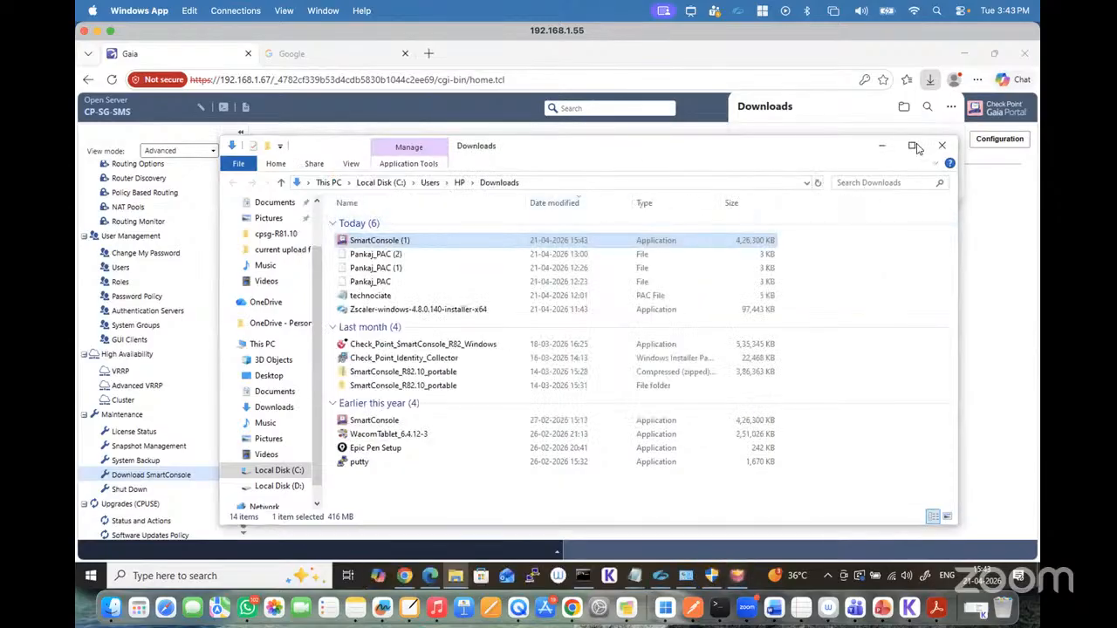
pyautogui.click(945, 150)
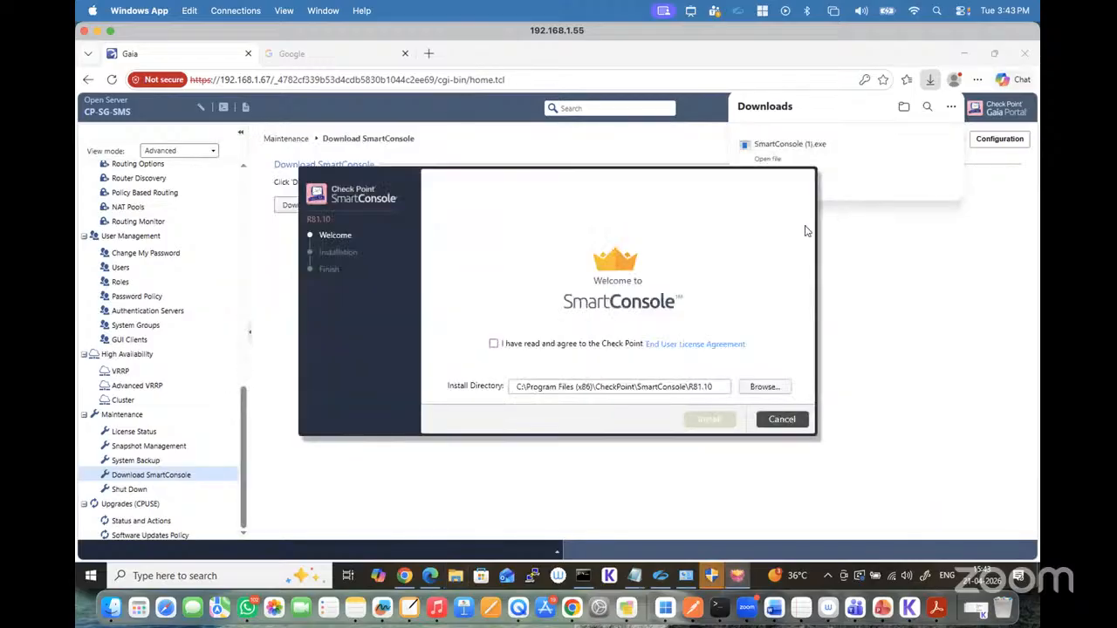
# Step: Accept the End User License Agreement and try to install SmartConsole R81.10 in the default directory
pyautogui.click(493, 344)
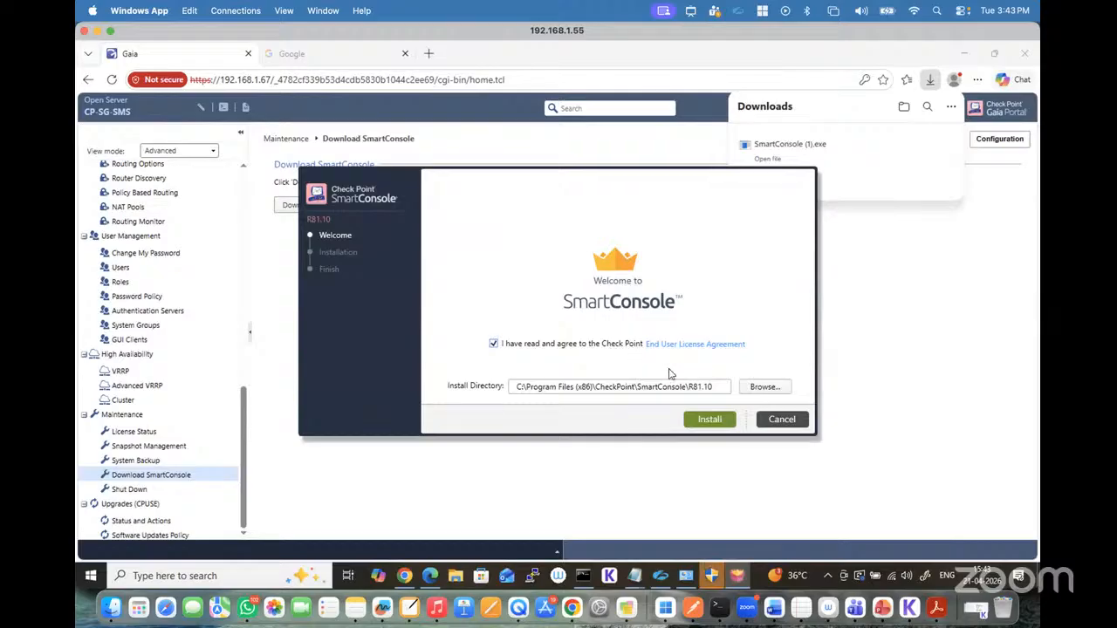
pyautogui.click(708, 420)
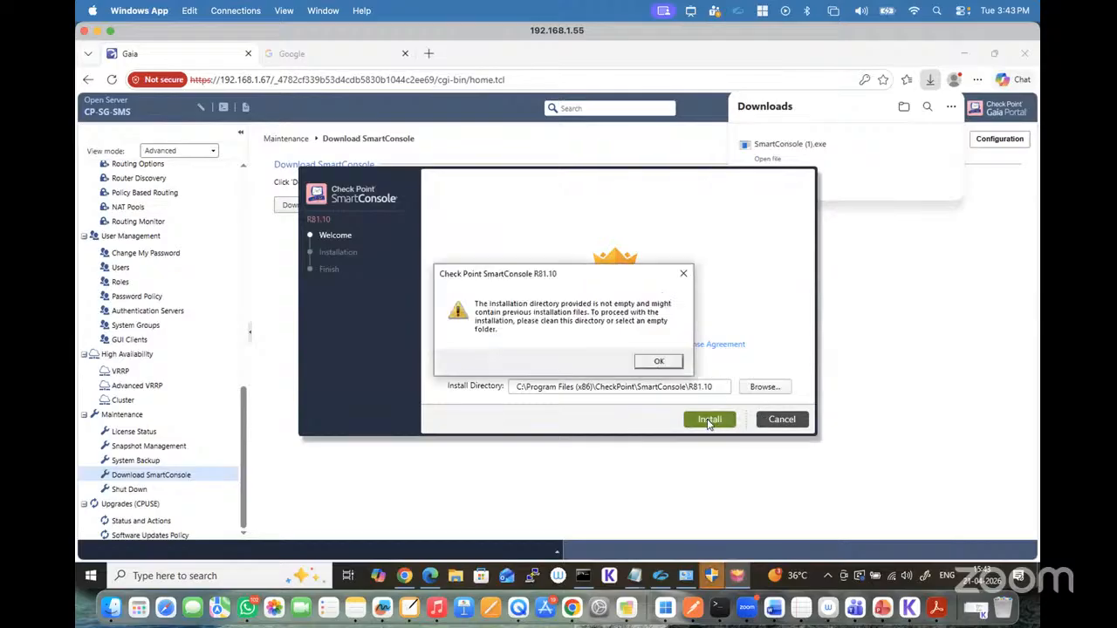
pyautogui.click(660, 362)
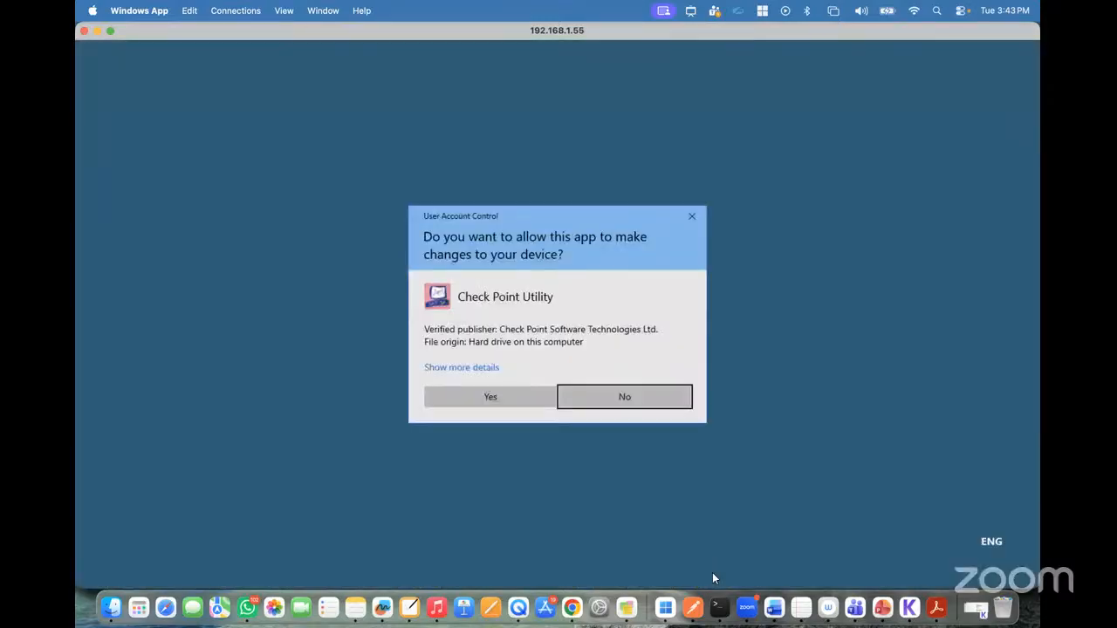
# Step: Allow the second installer launch, dismiss its extraction error, and retry the SmartConsole R81.10 installation in the same directory
pyautogui.click(491, 396)
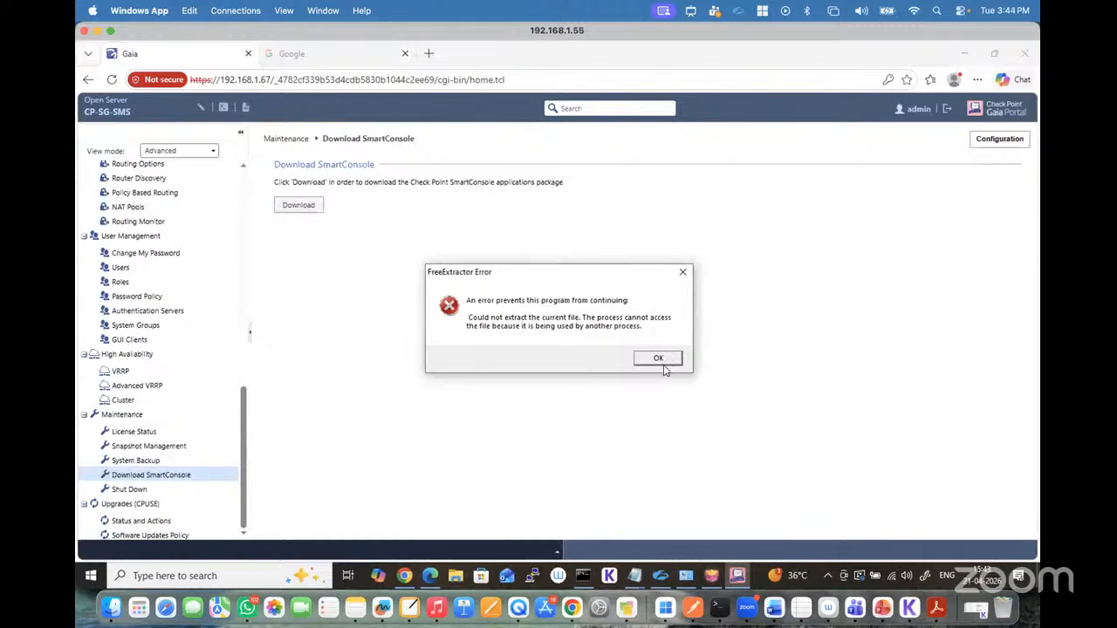
pyautogui.click(656, 360)
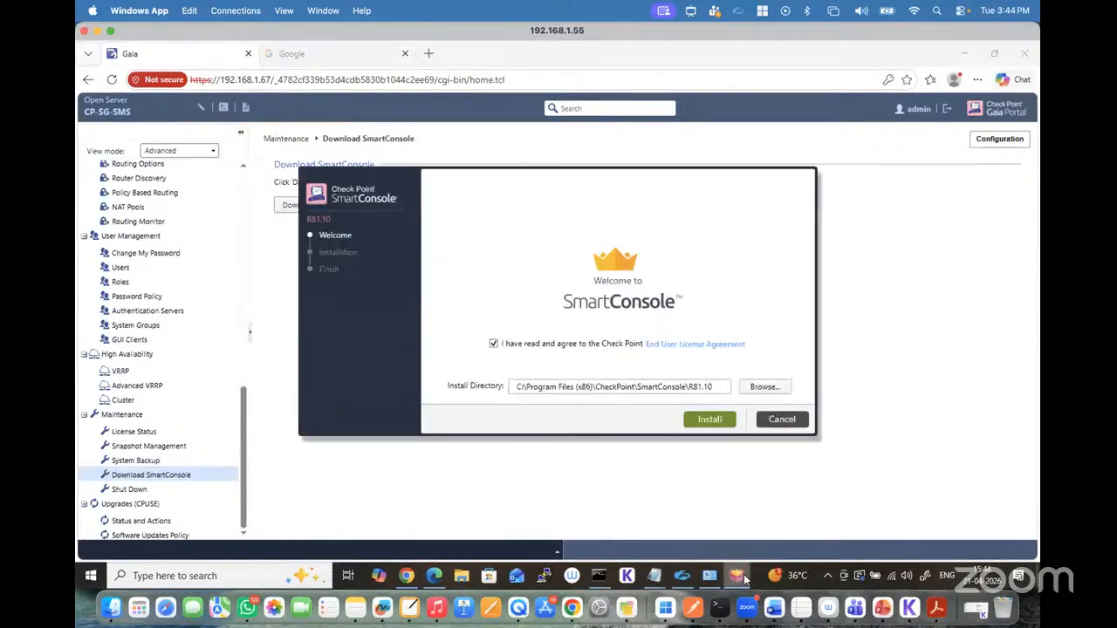
pyautogui.click(705, 421)
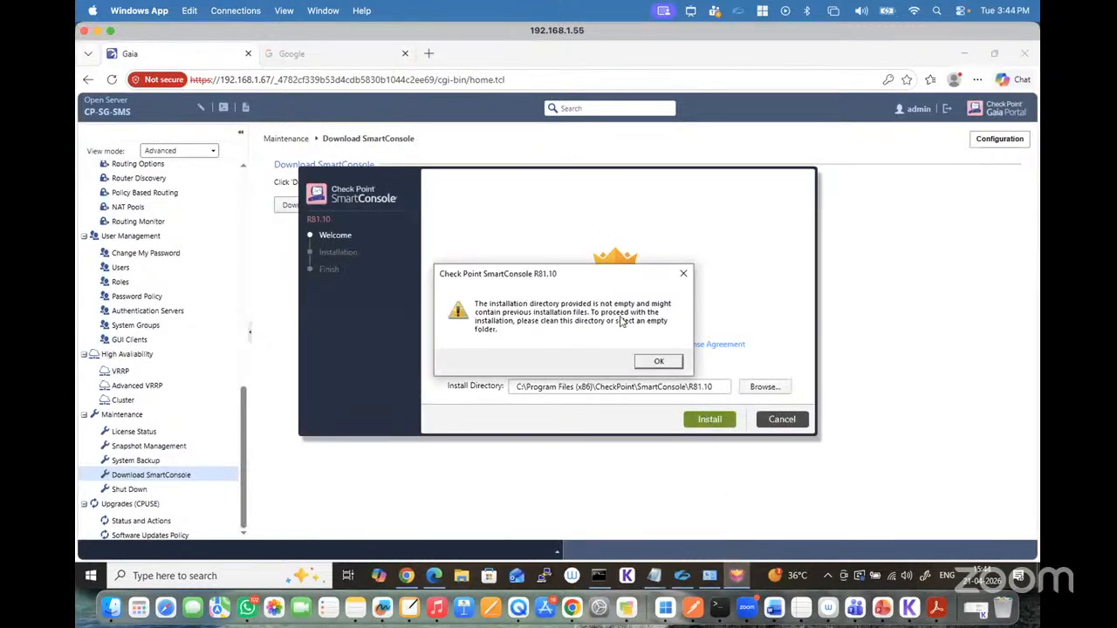
pyautogui.click(656, 361)
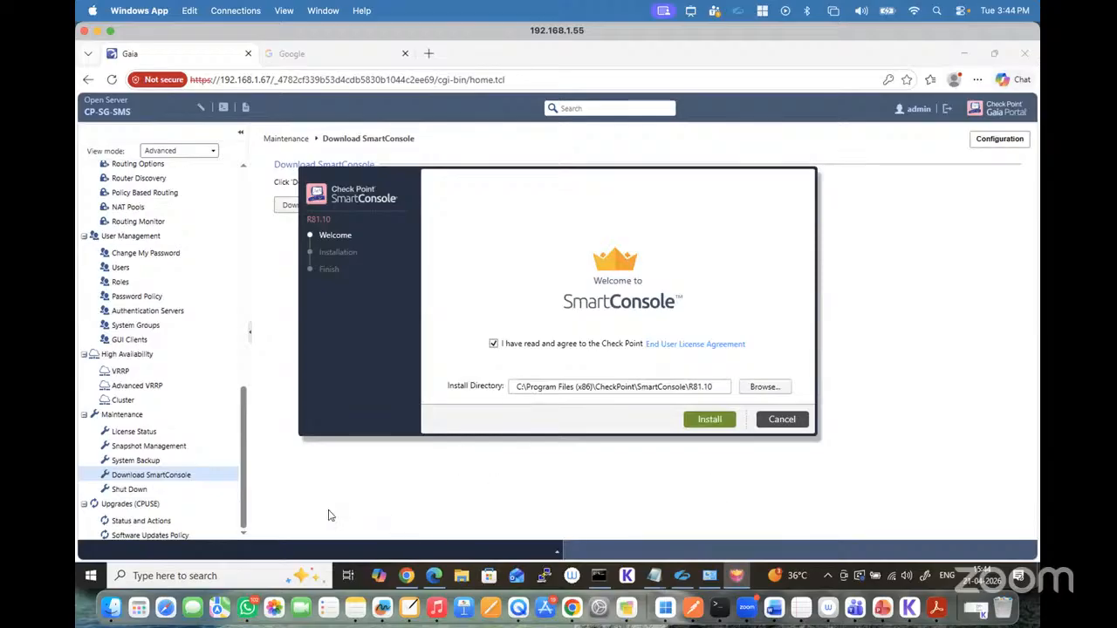
# Step: Search Windows for "sm" and open the program uninstall list from the SmartConsole R82 result
pyautogui.click(210, 566)
pyautogui.click(189, 576)
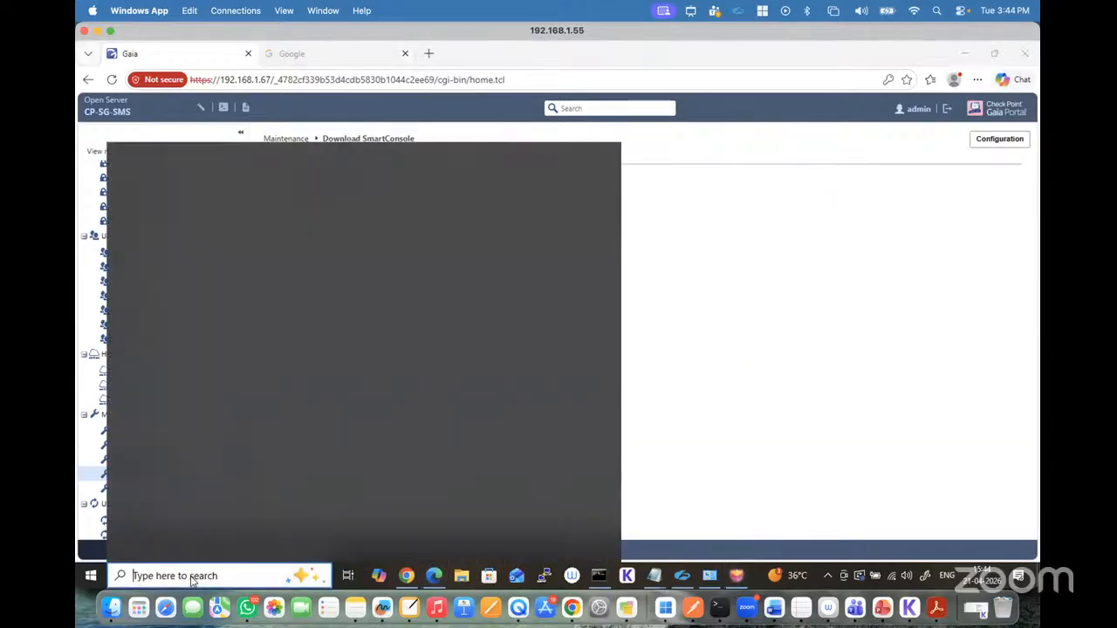
pyautogui.write('sm')
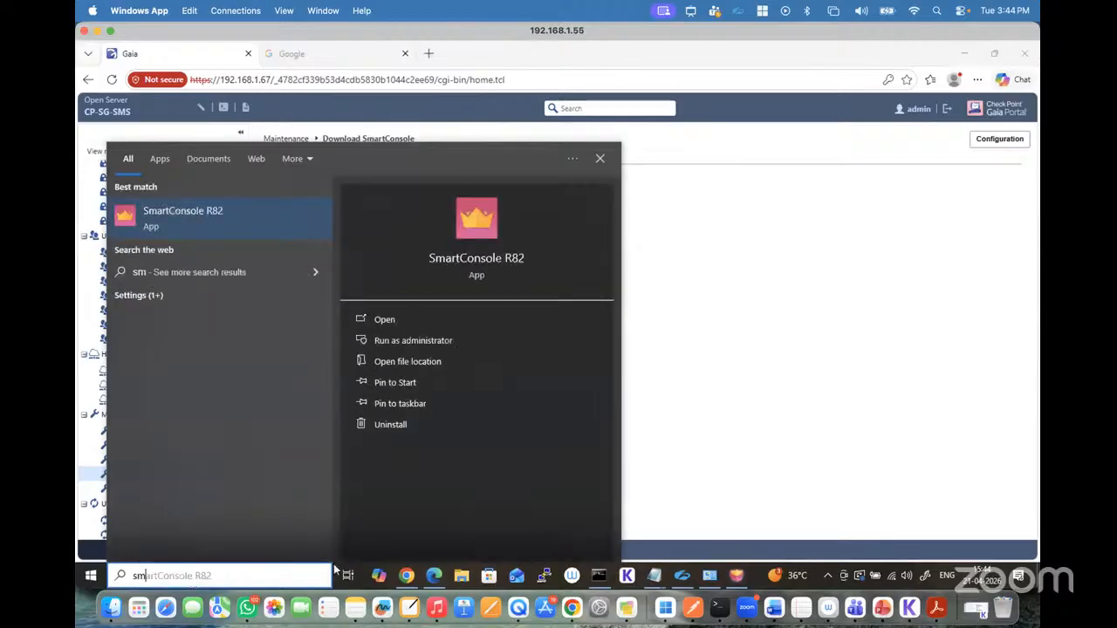
pyautogui.click(397, 423)
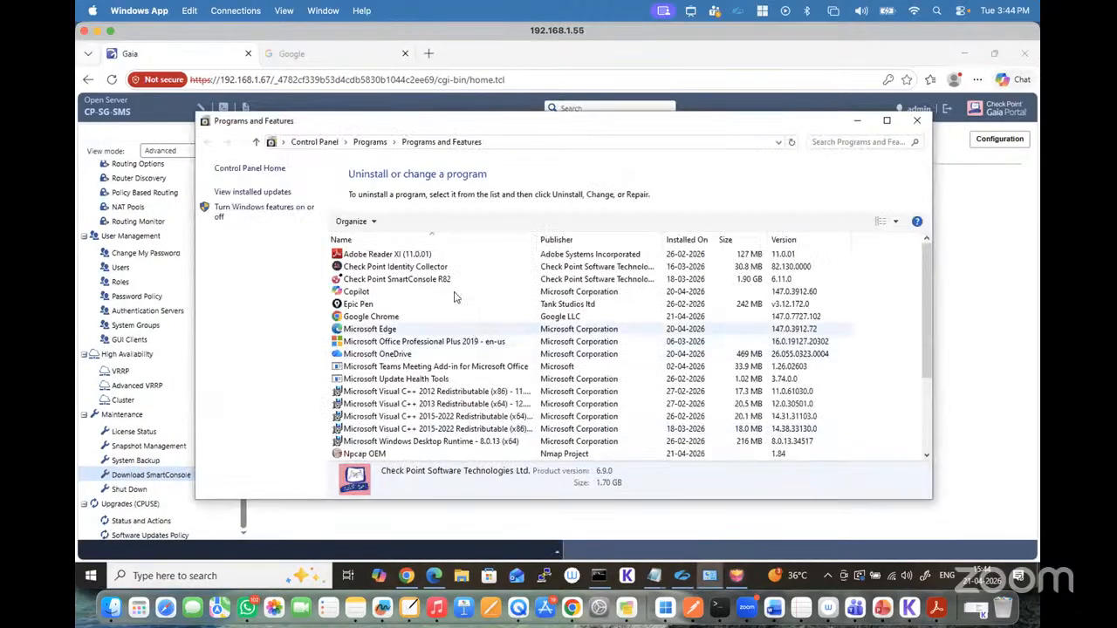
# Step: Try to uninstall Check Point SmartConsole R82 from the installed programs, and dismiss the resulting message
pyautogui.doubleClick(439, 279)
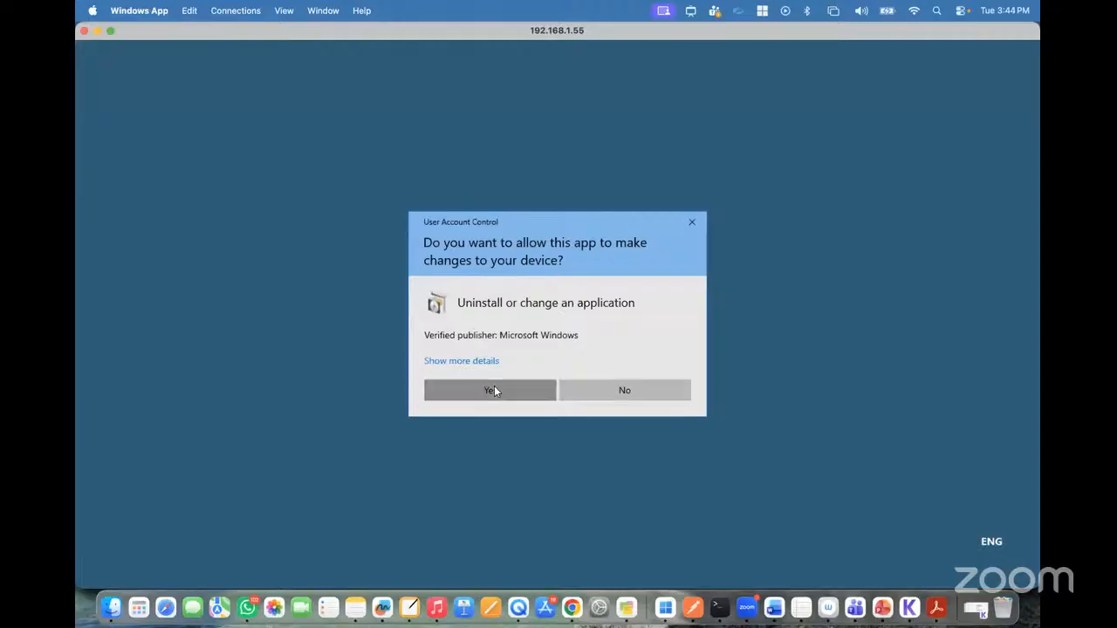
pyautogui.click(492, 390)
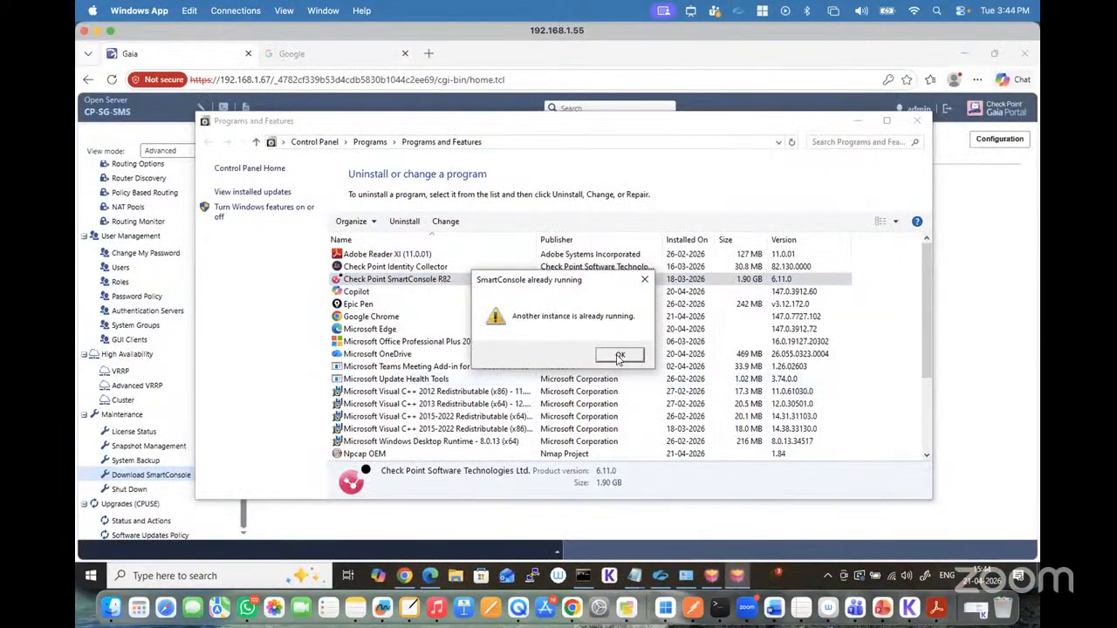
pyautogui.click(618, 356)
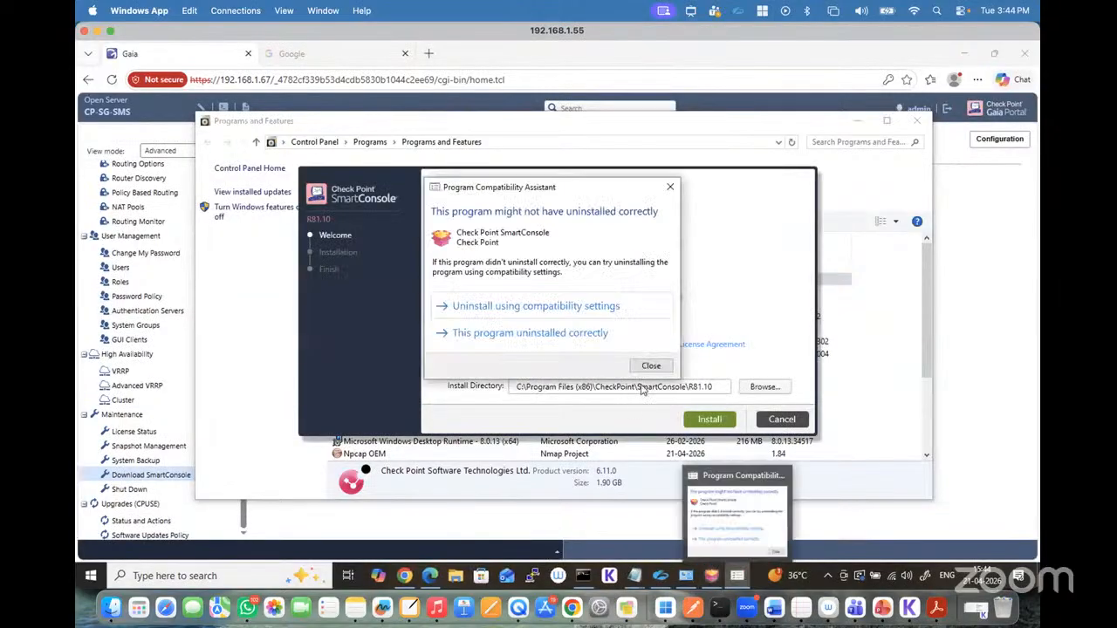
# Step: Try the SmartConsole R82 uninstall again using compatibility settings, and quit the open R81.10 installer
pyautogui.click(539, 307)
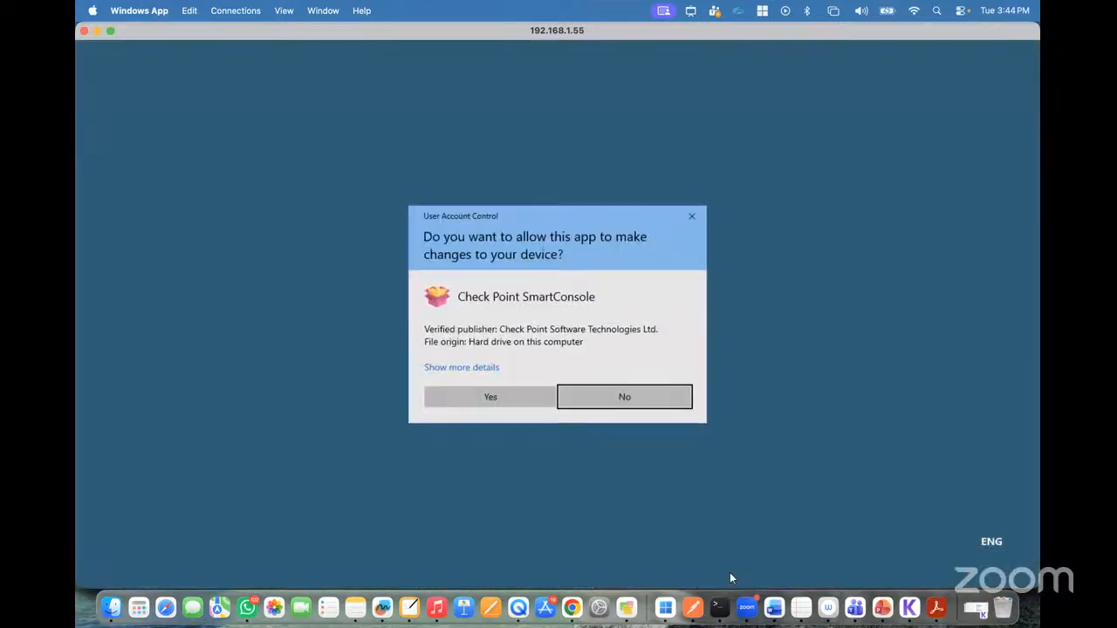
pyautogui.click(520, 396)
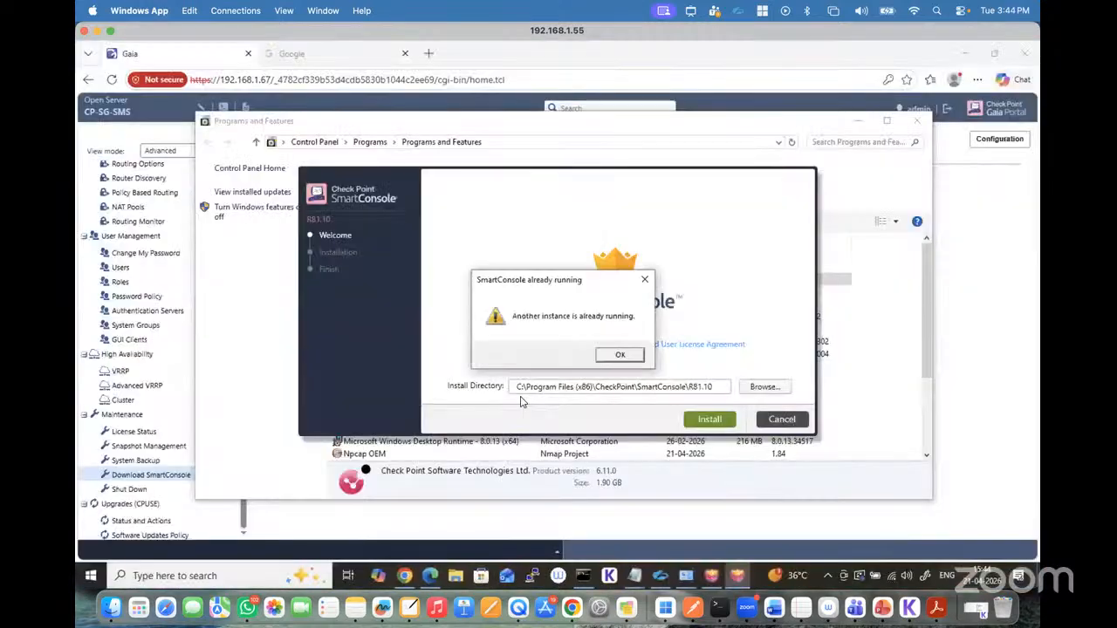
pyautogui.click(620, 355)
pyautogui.click(789, 421)
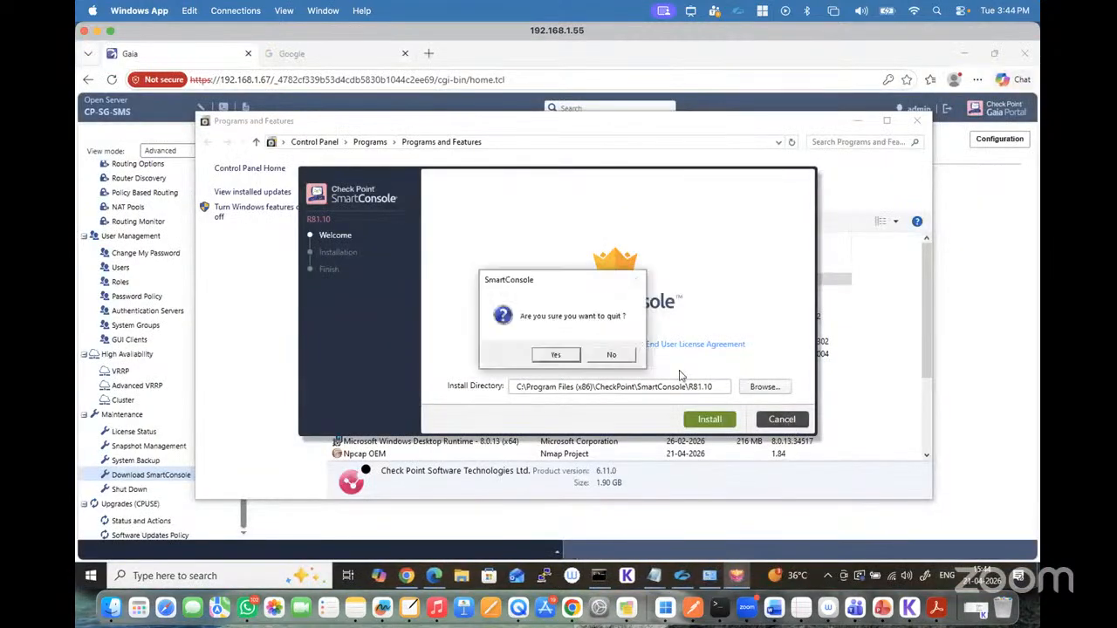
pyautogui.click(556, 355)
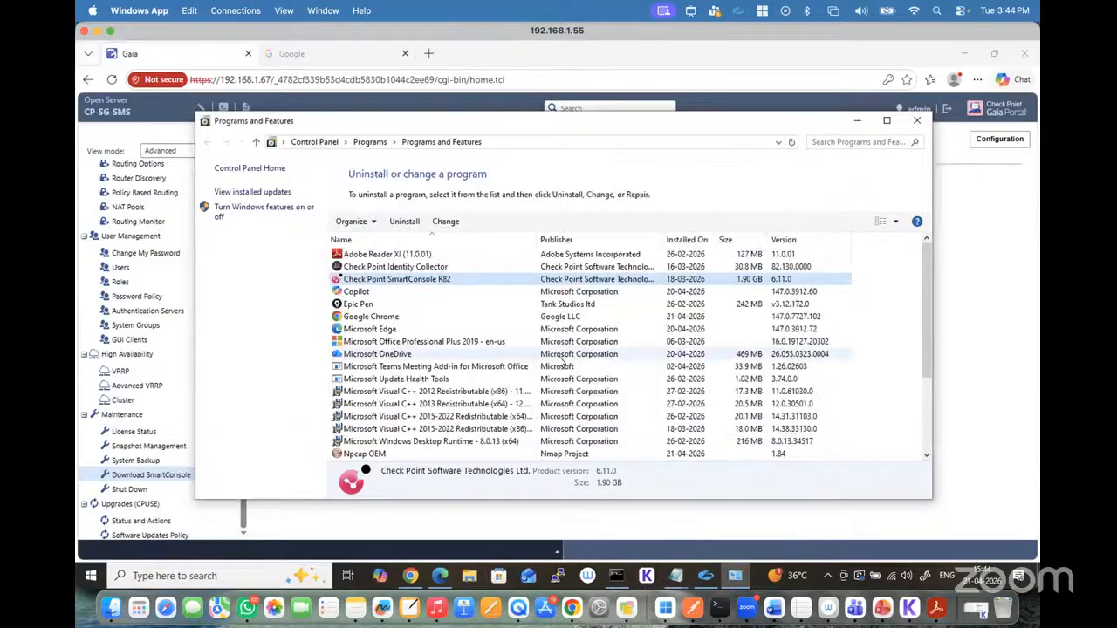
# Step: Uninstall Check Point SmartConsole R82, finish its wizard, and close Programs and Features
pyautogui.doubleClick(431, 281)
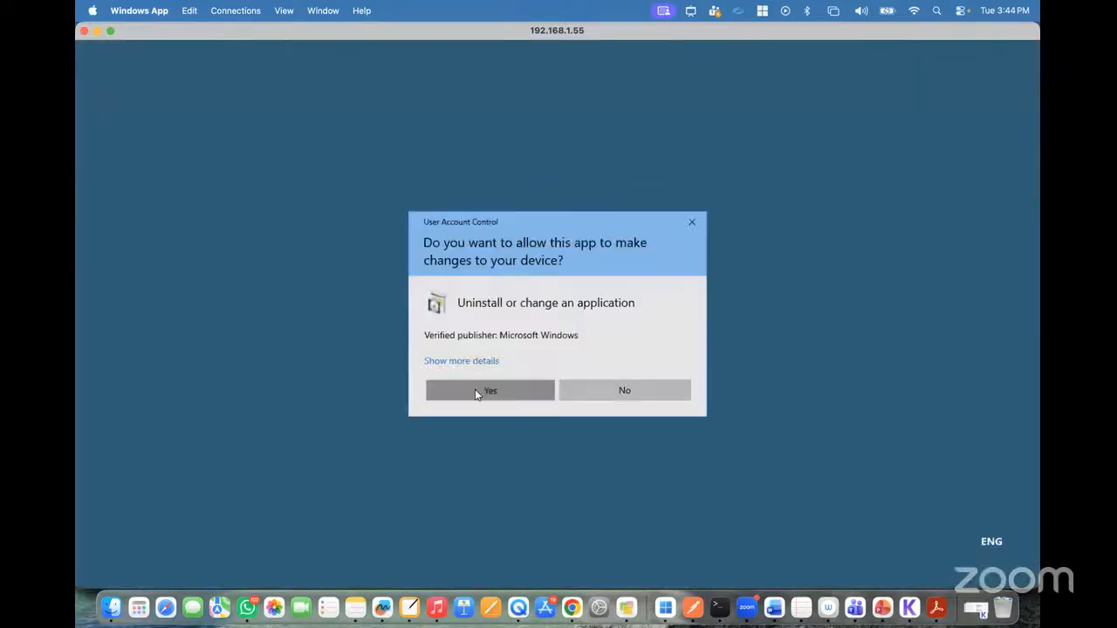
pyautogui.click(474, 390)
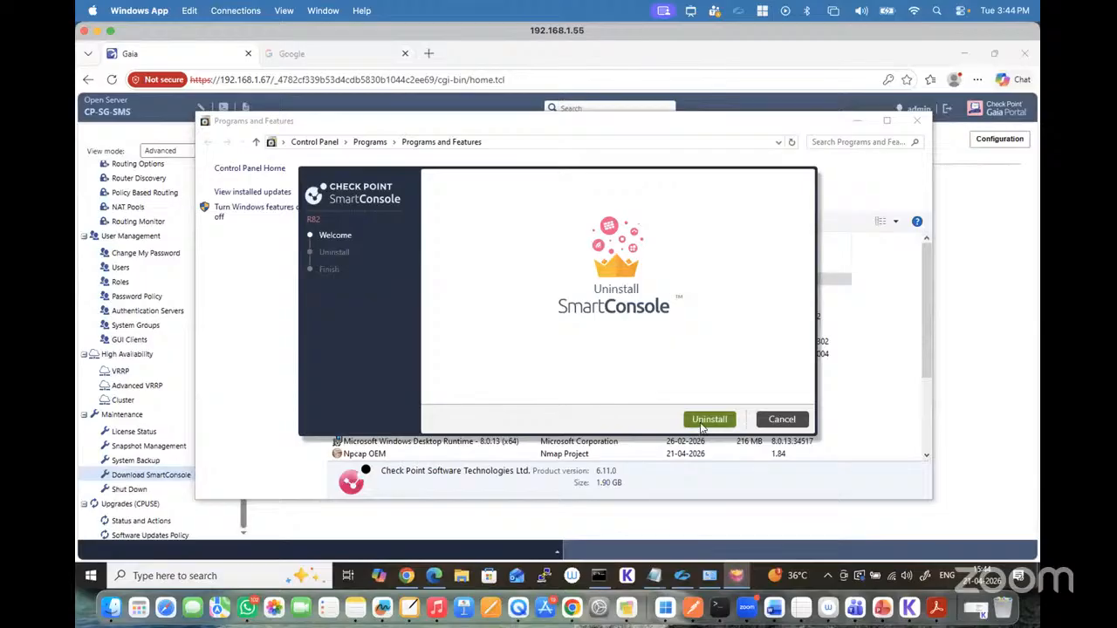
pyautogui.click(709, 421)
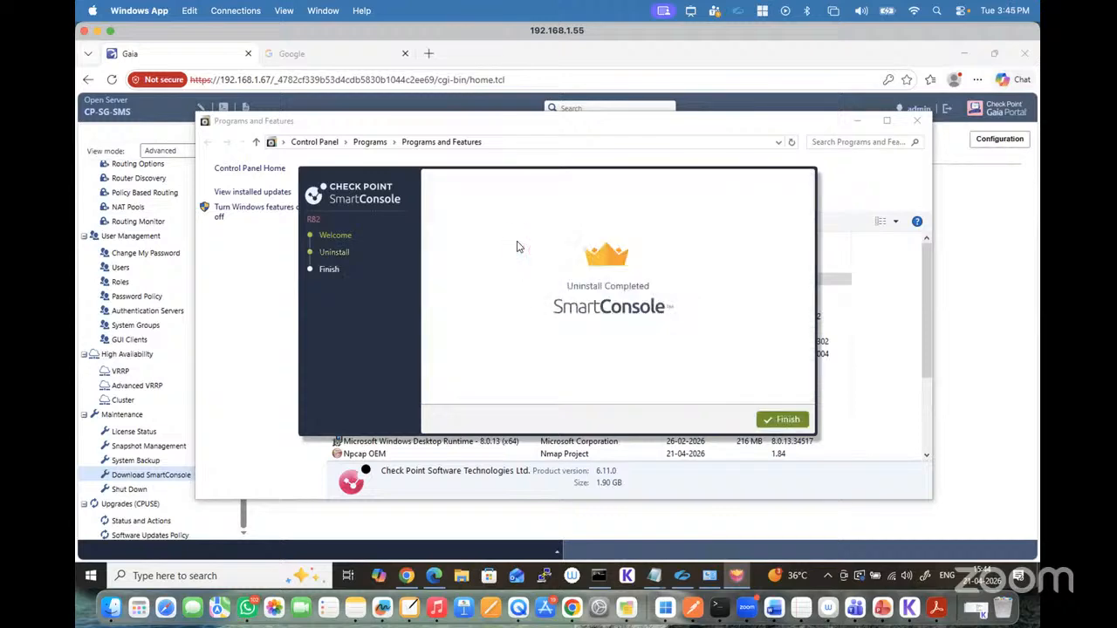
pyautogui.click(782, 418)
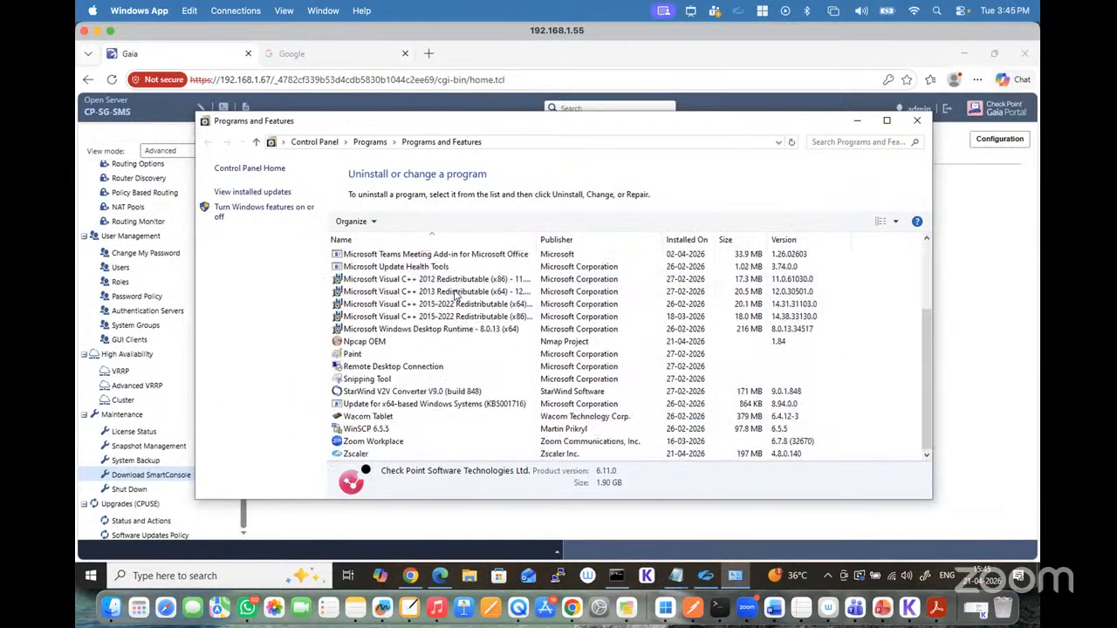
pyautogui.click(916, 120)
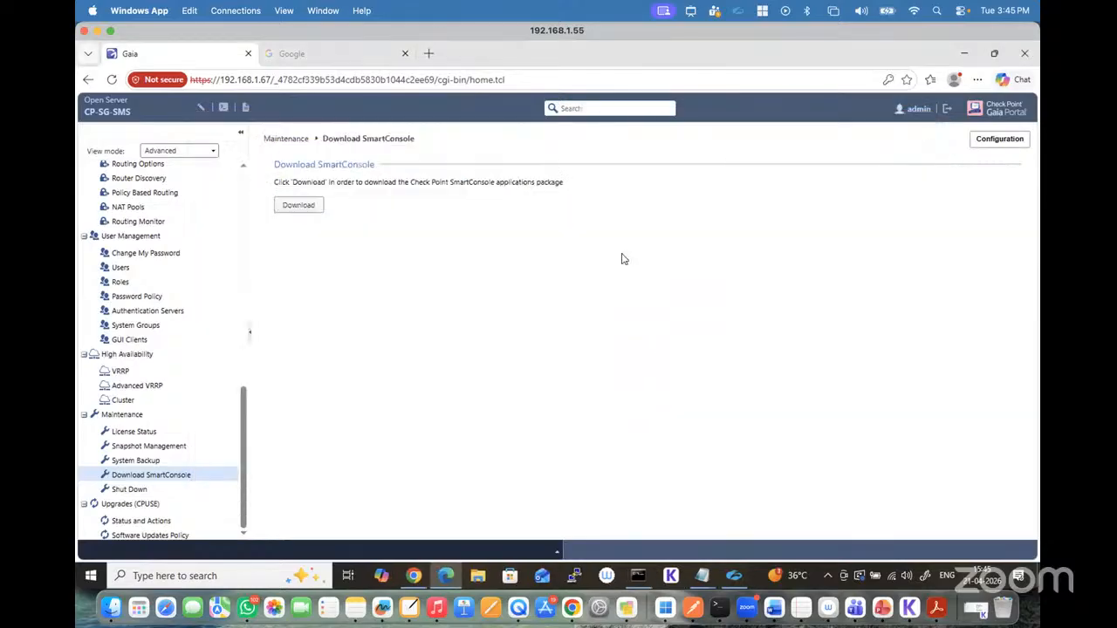
# Step: Run SmartConsole (1) from the Downloads folder, minimize the folder window, and allow the installer to make changes
pyautogui.click(477, 574)
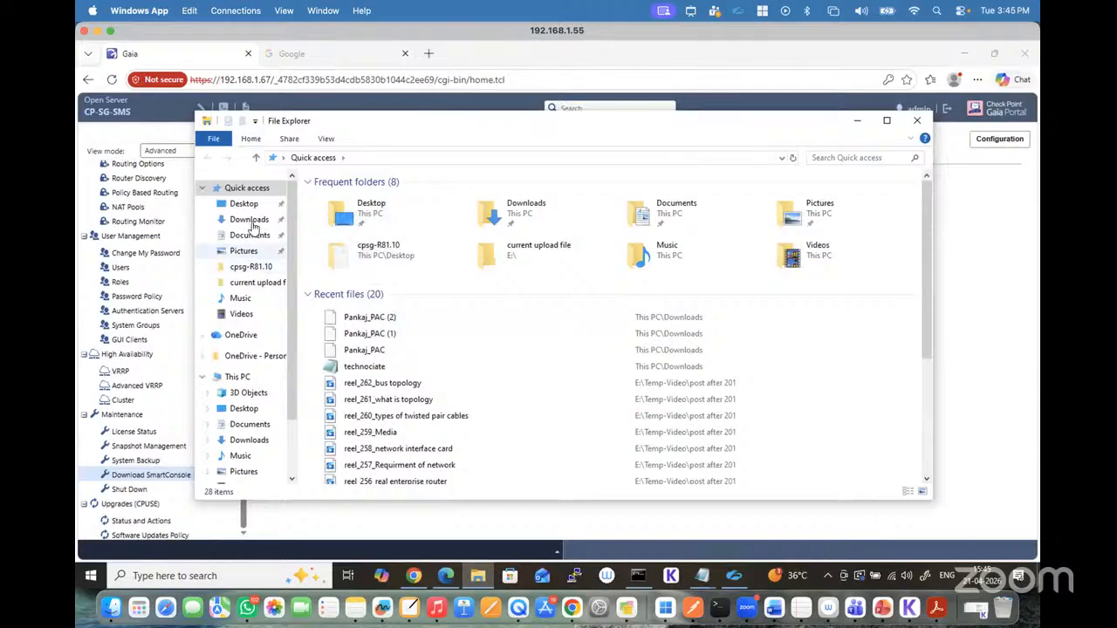
pyautogui.click(249, 220)
pyautogui.doubleClick(347, 215)
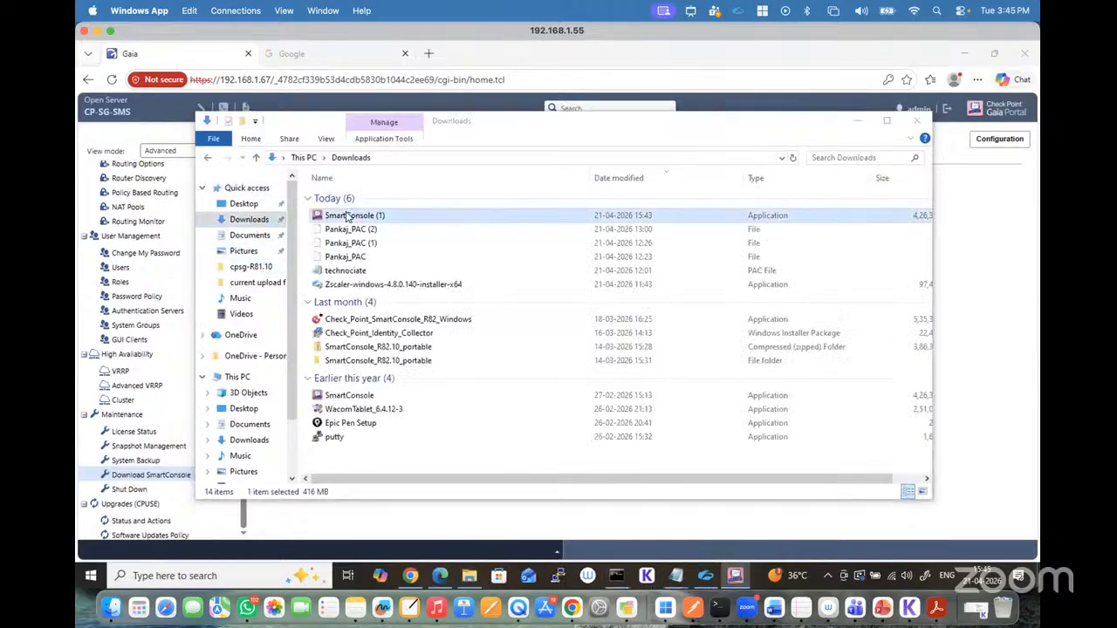
pyautogui.click(859, 125)
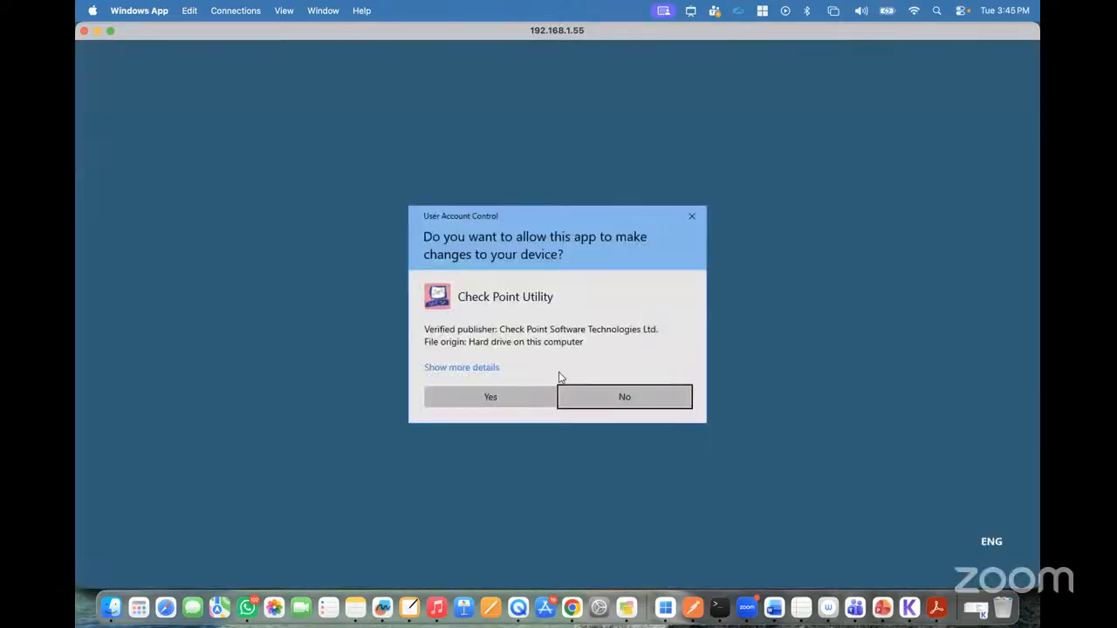
pyautogui.click(508, 389)
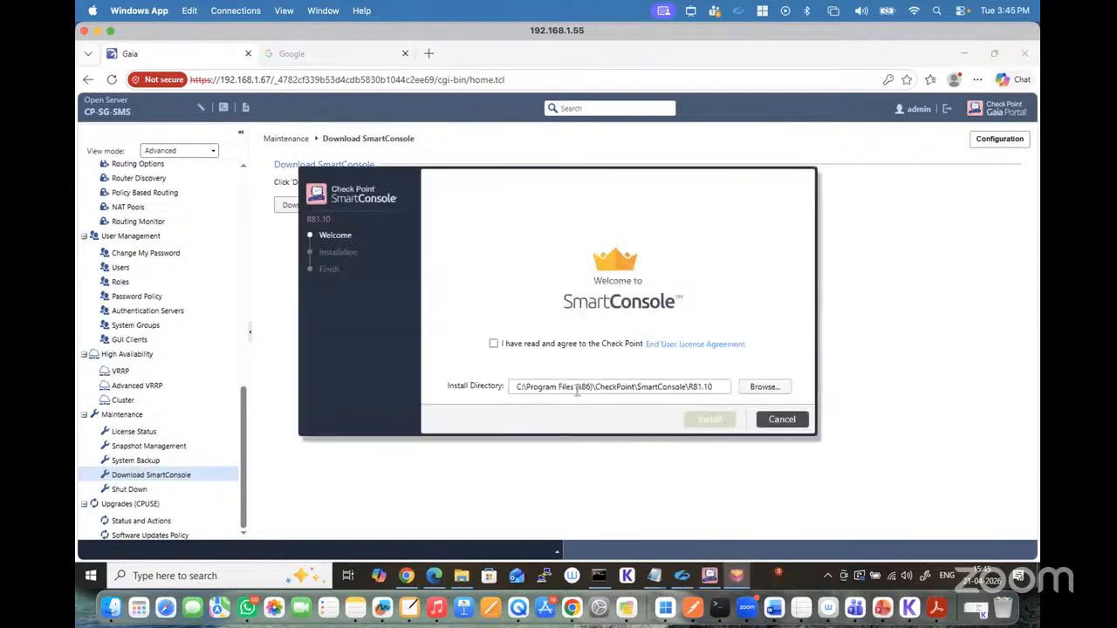
# Step: Agree to the license terms and try installing R81.10 in C:\Program Files (x86)\CheckPoint\SmartConsole\R81.10
pyautogui.click(495, 344)
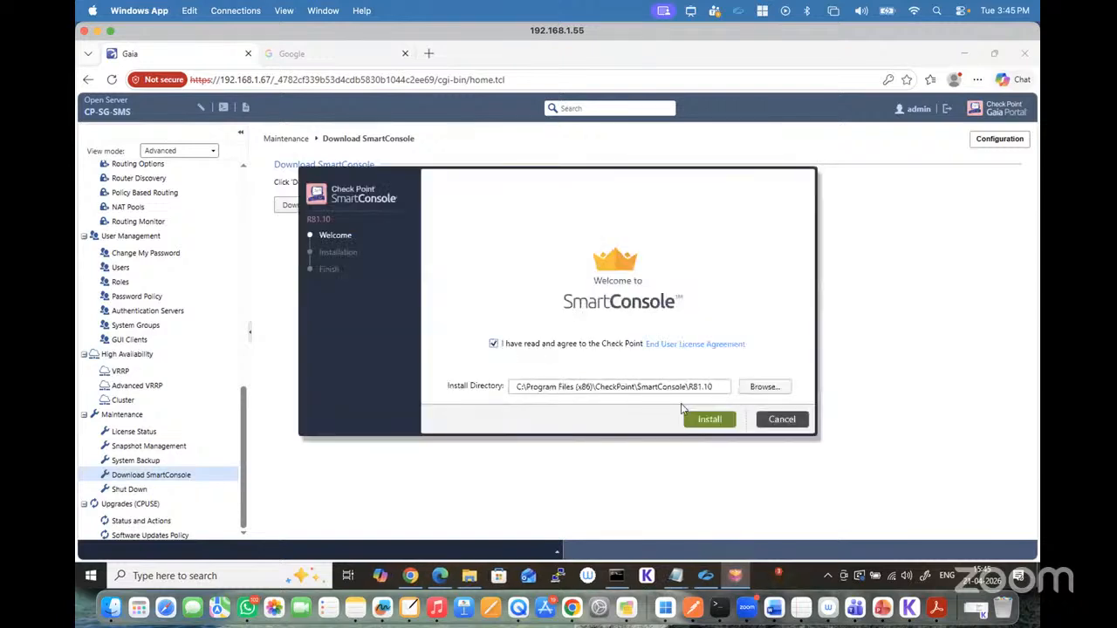
pyautogui.click(715, 422)
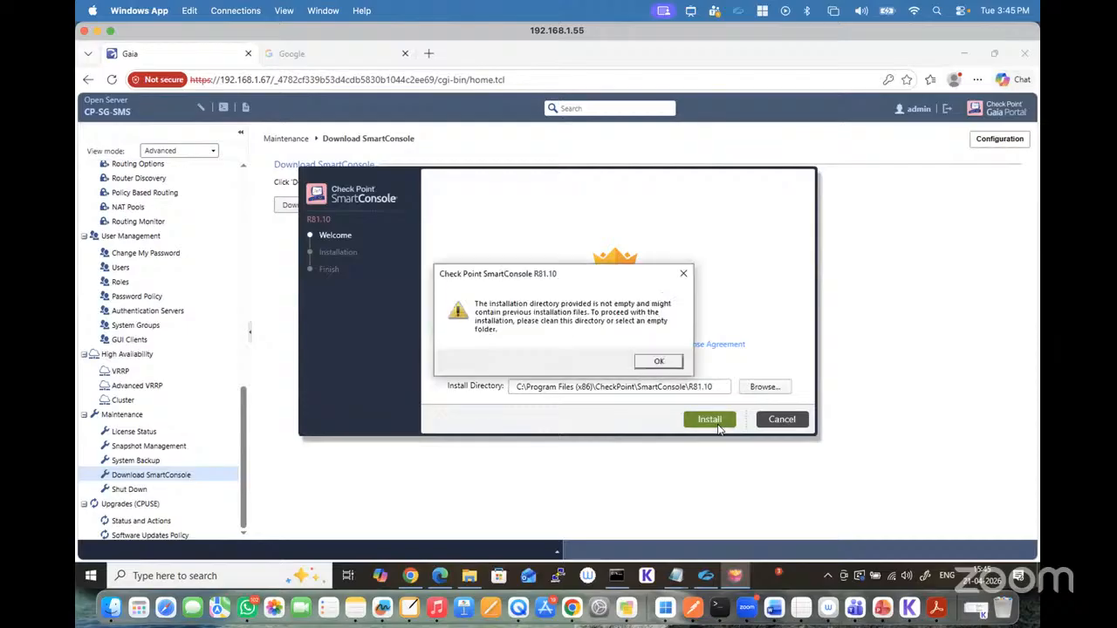
pyautogui.click(659, 363)
pyautogui.click(760, 386)
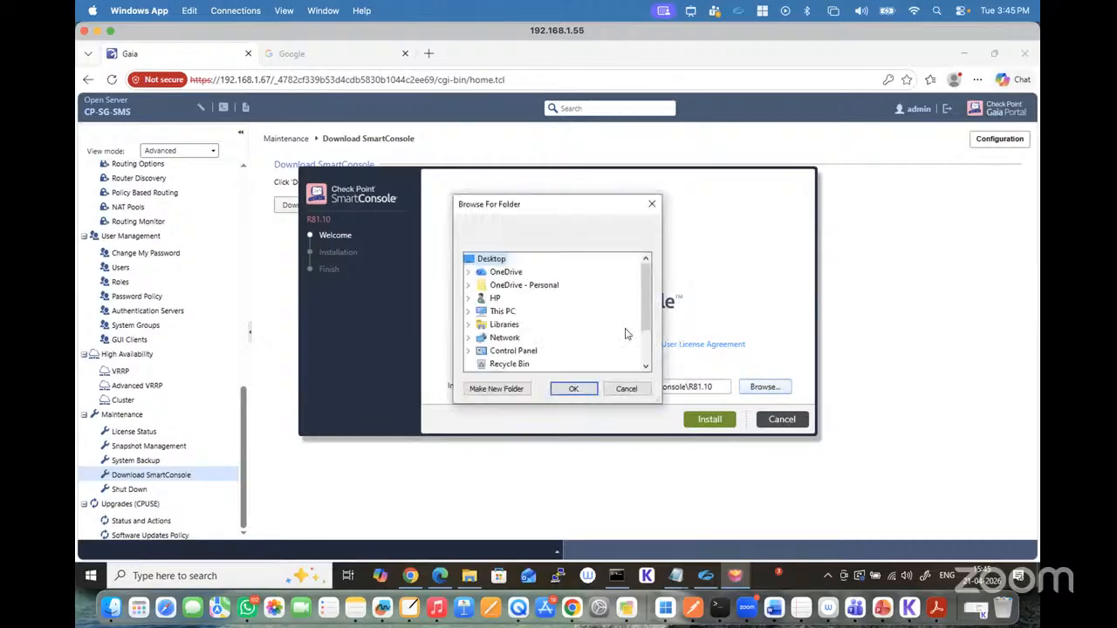
pyautogui.click(627, 388)
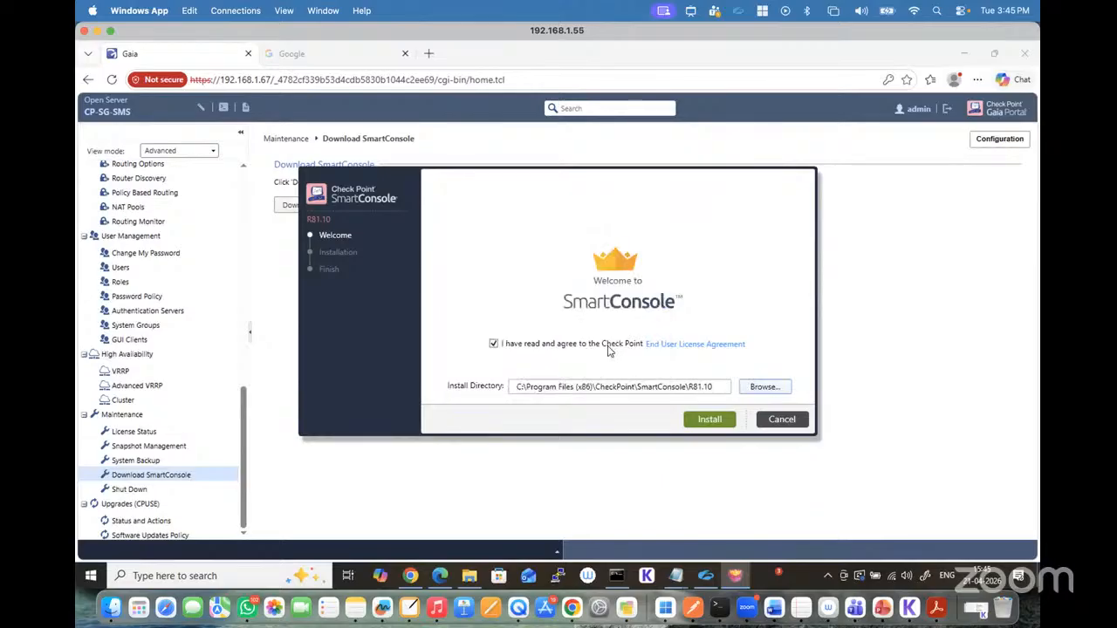
pyautogui.click(752, 386)
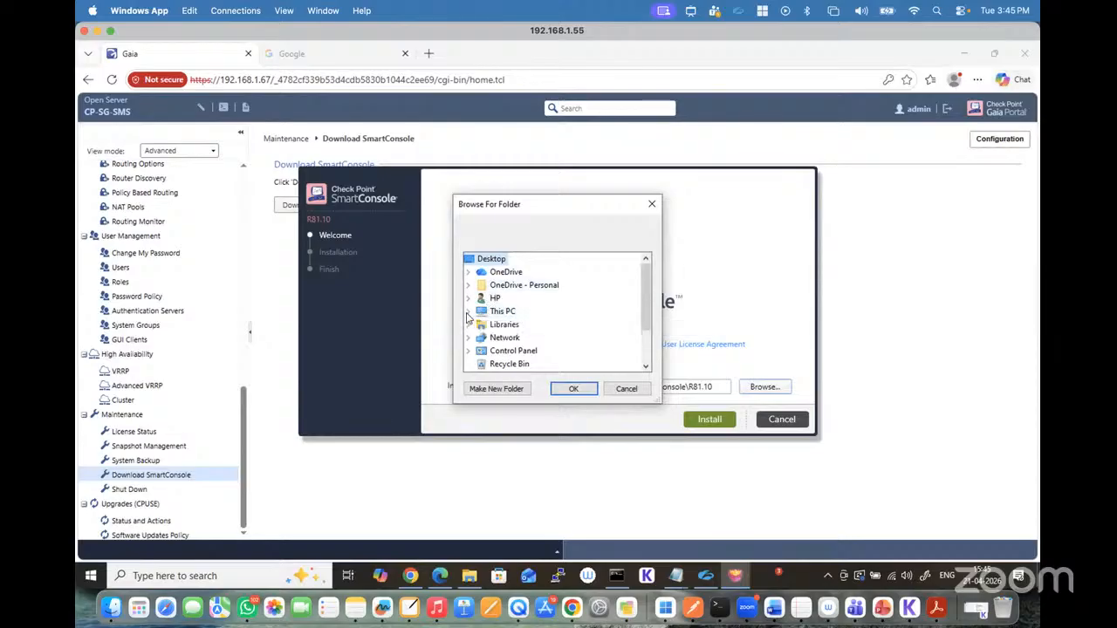
pyautogui.click(467, 313)
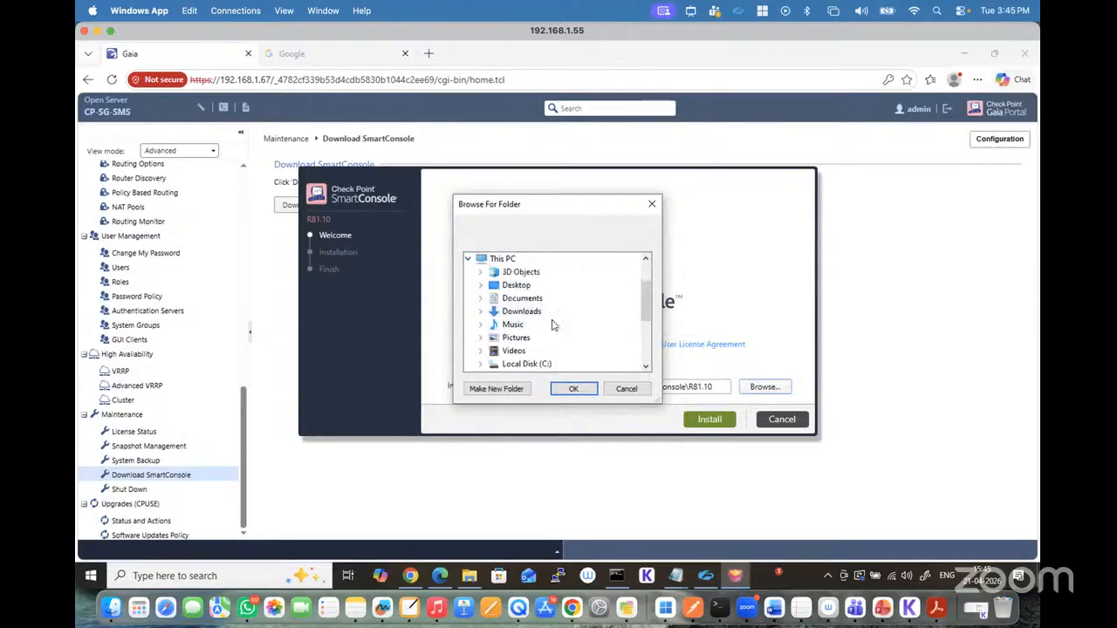
pyautogui.click(626, 389)
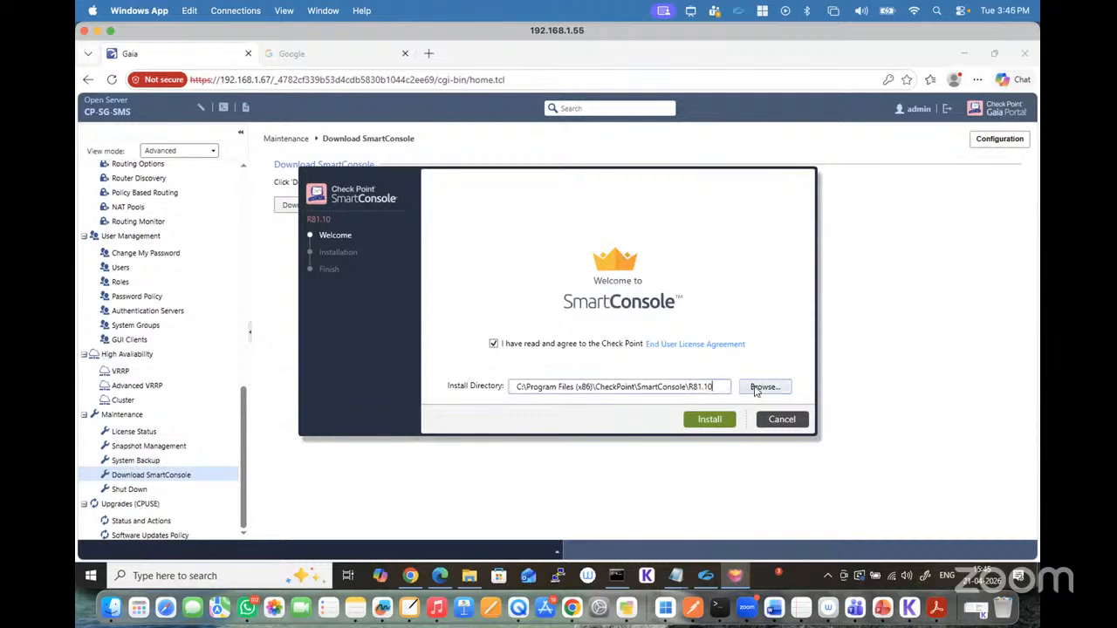
# Step: Try installing SmartConsole R81.10 in C:\Users\HP\Desktop instead, and quit the installer
pyautogui.click(756, 390)
pyautogui.scroll(-2, 540, 311)
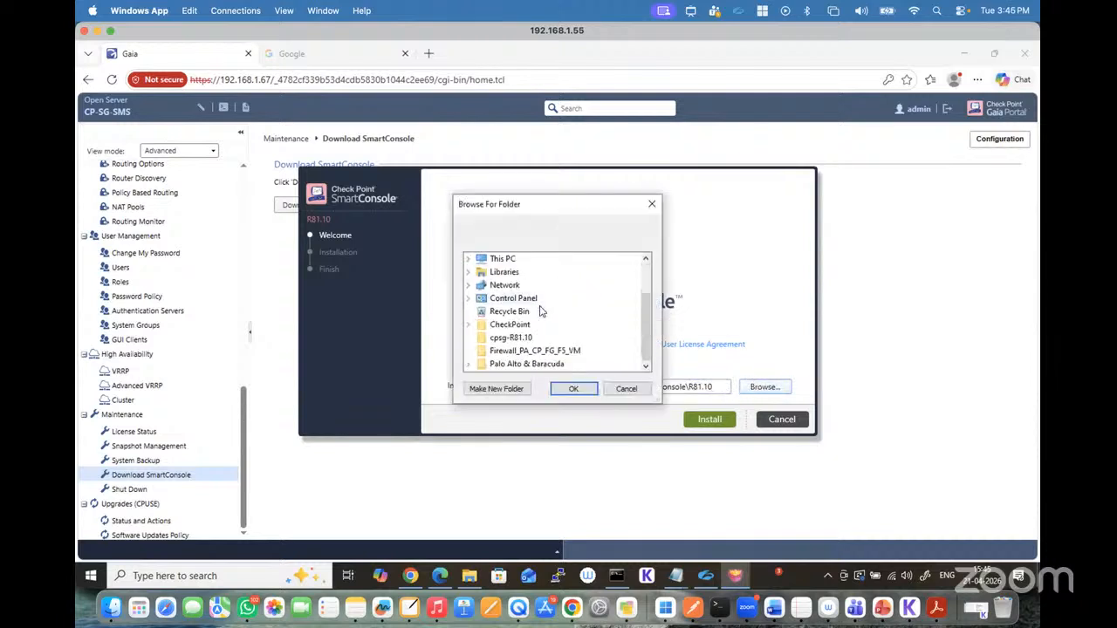
pyautogui.scroll(3, 540, 311)
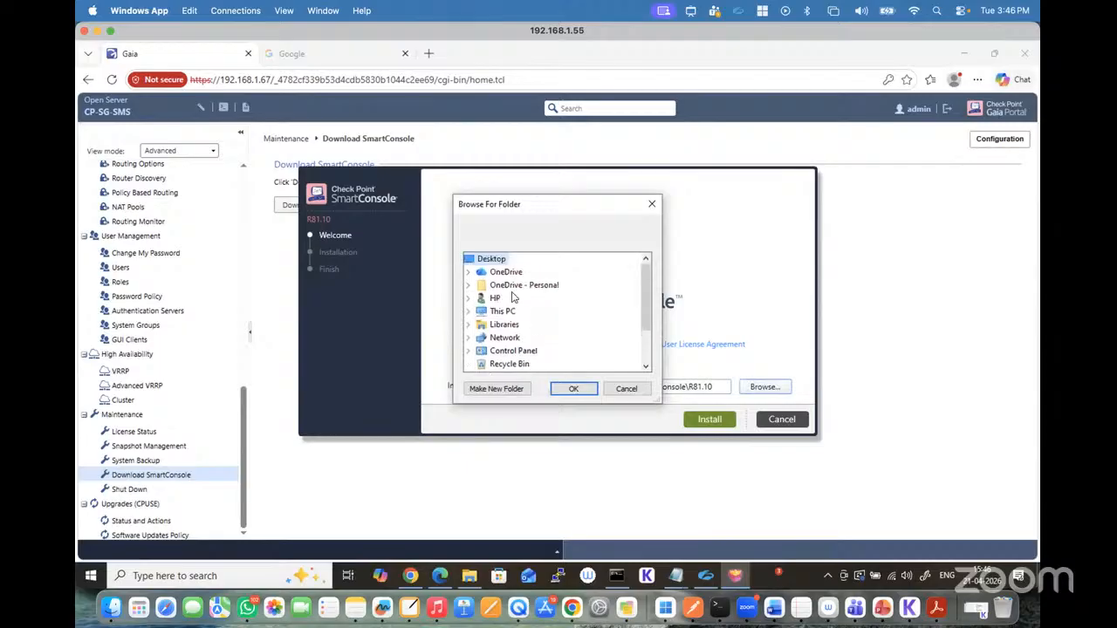
pyautogui.click(503, 311)
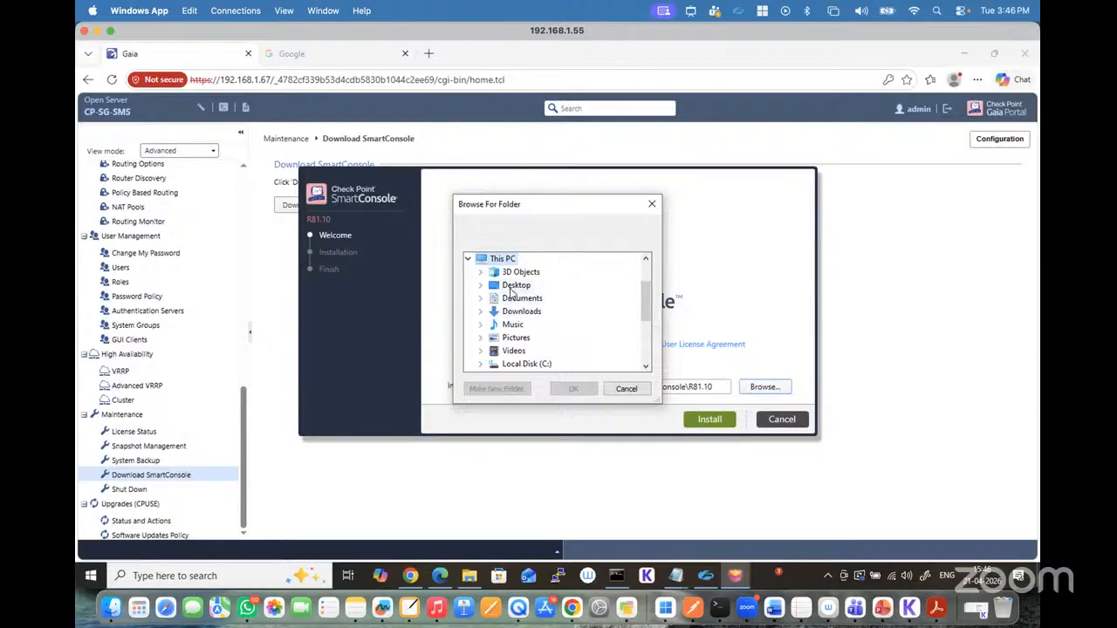
pyautogui.click(523, 288)
pyautogui.click(573, 388)
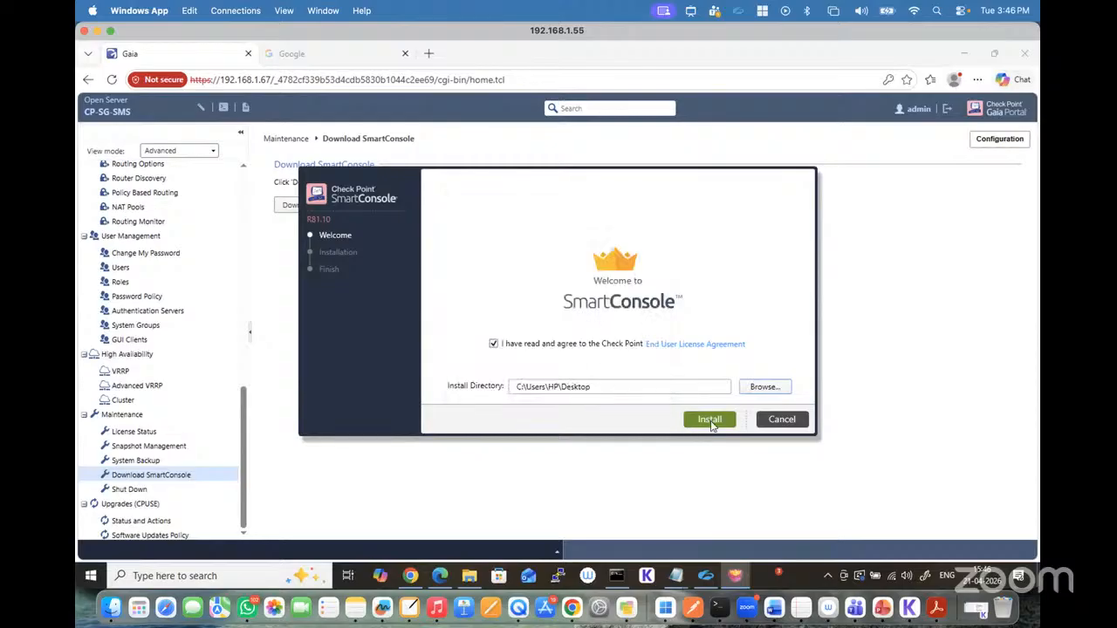
pyautogui.click(711, 422)
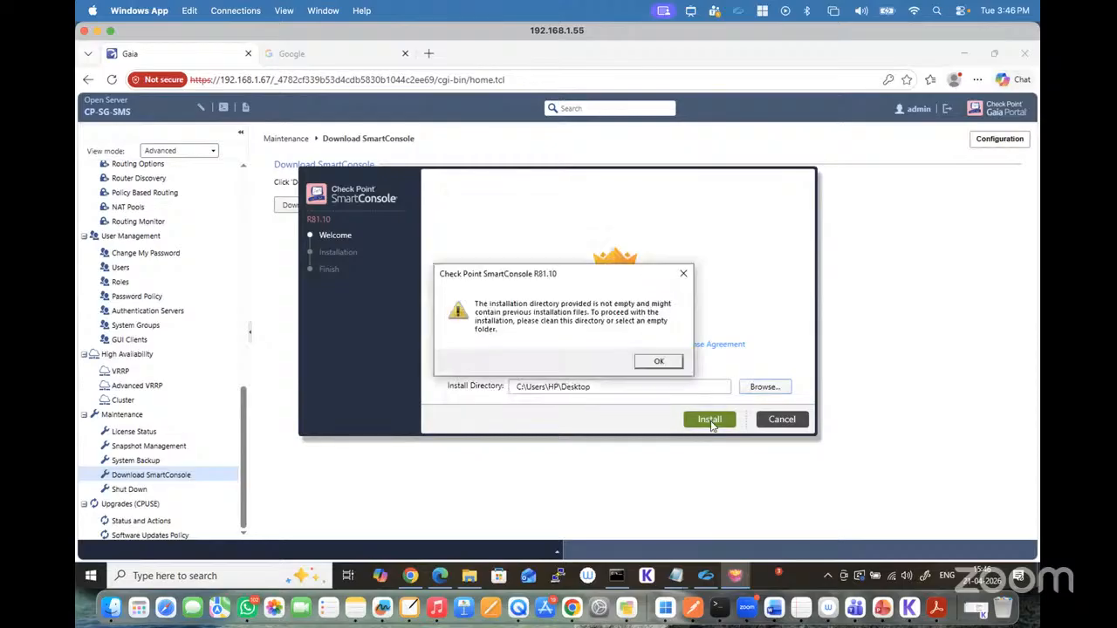
pyautogui.click(658, 362)
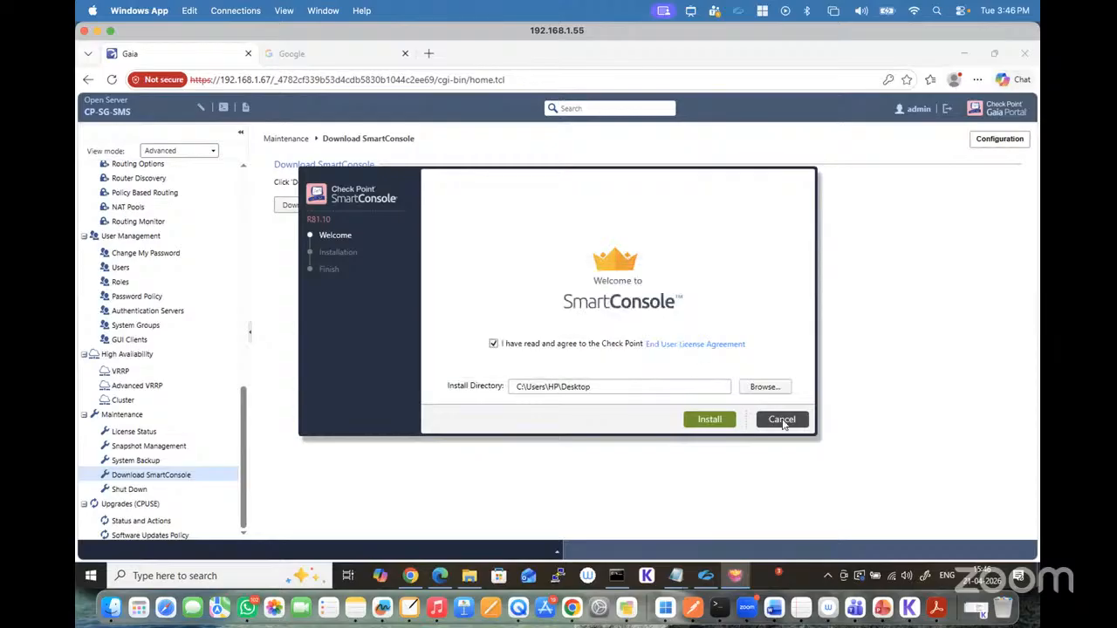
pyautogui.click(783, 422)
pyautogui.click(563, 355)
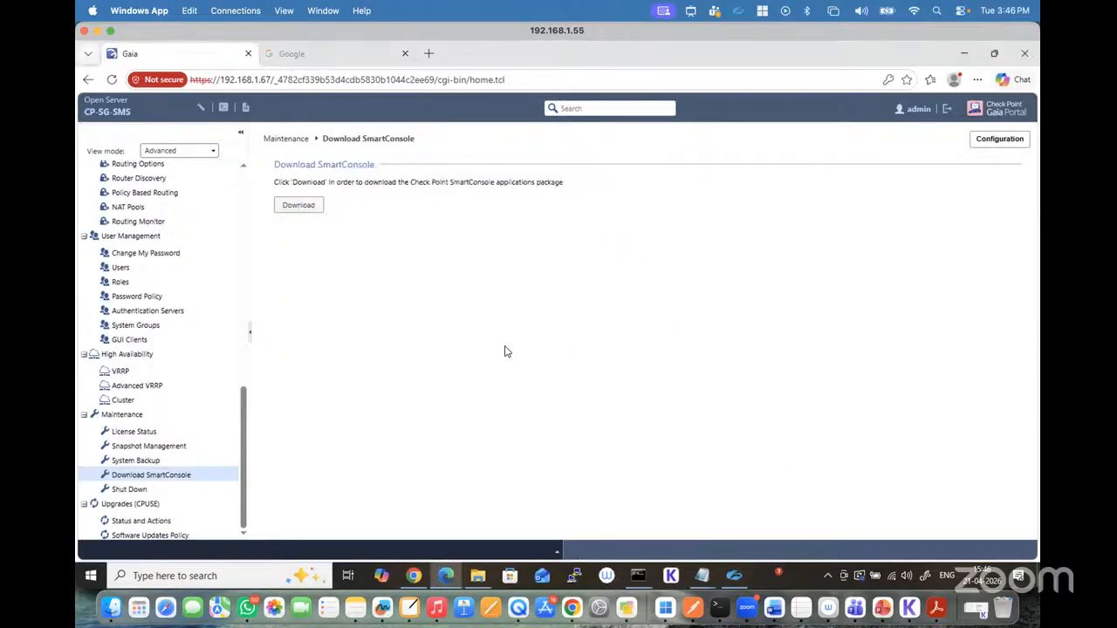
# Step: Open Control Panel on the remote machine and bring up its list of programs to uninstall
pyautogui.click(201, 569)
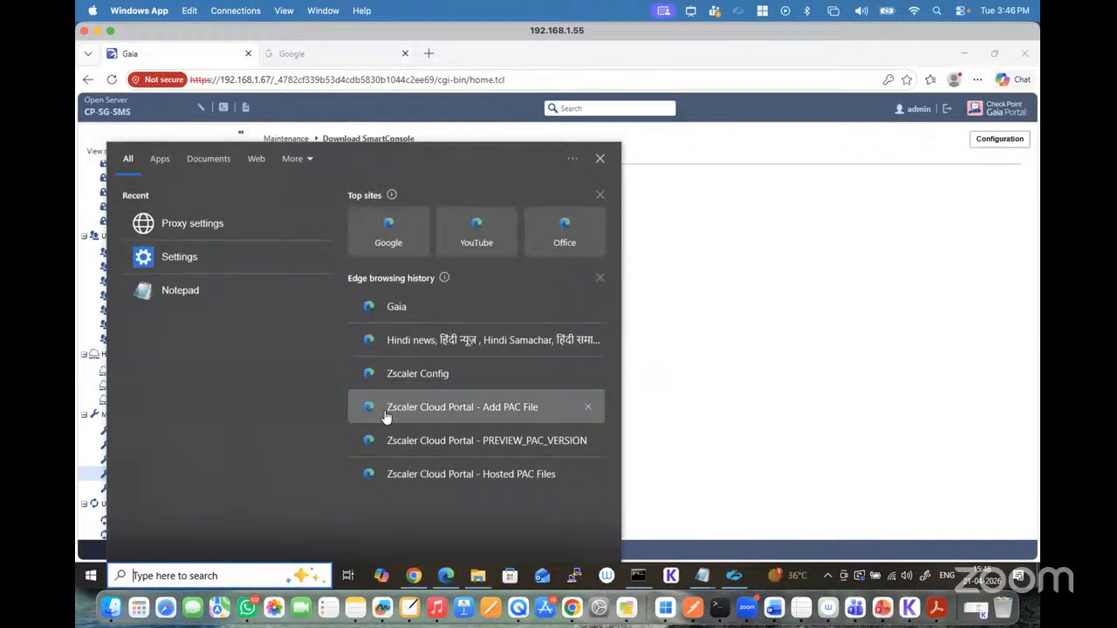
pyautogui.write('con')
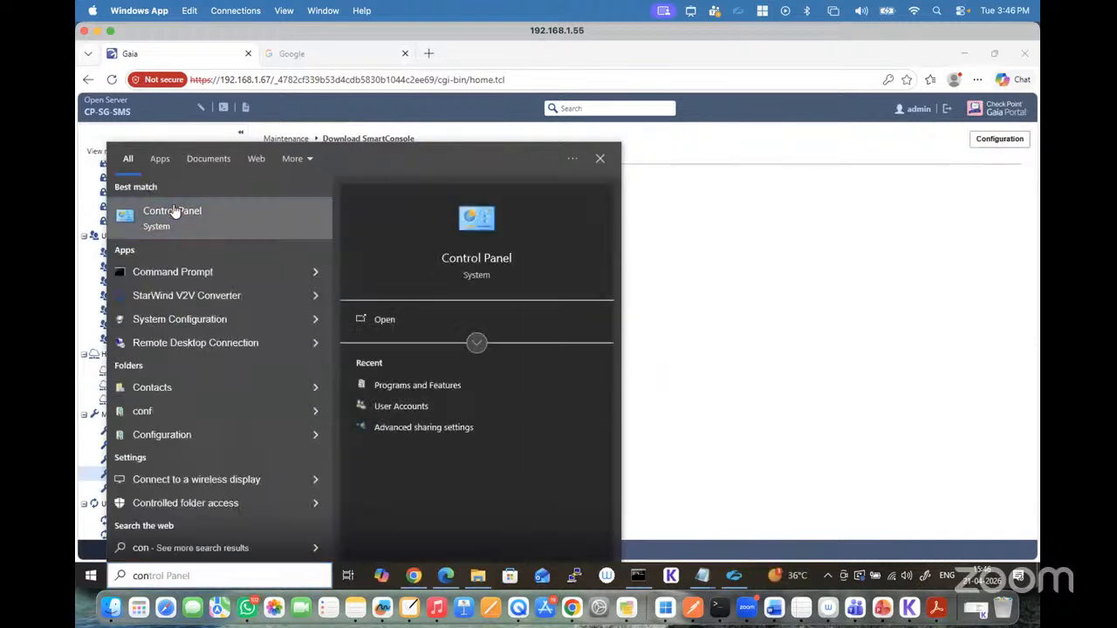
pyautogui.click(174, 212)
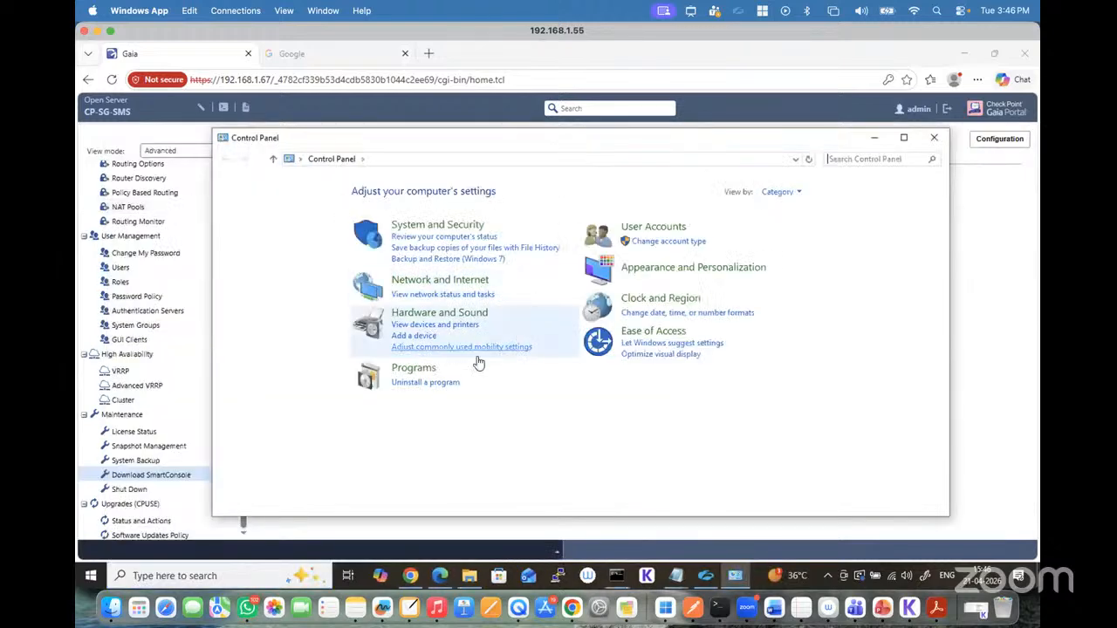
pyautogui.click(427, 373)
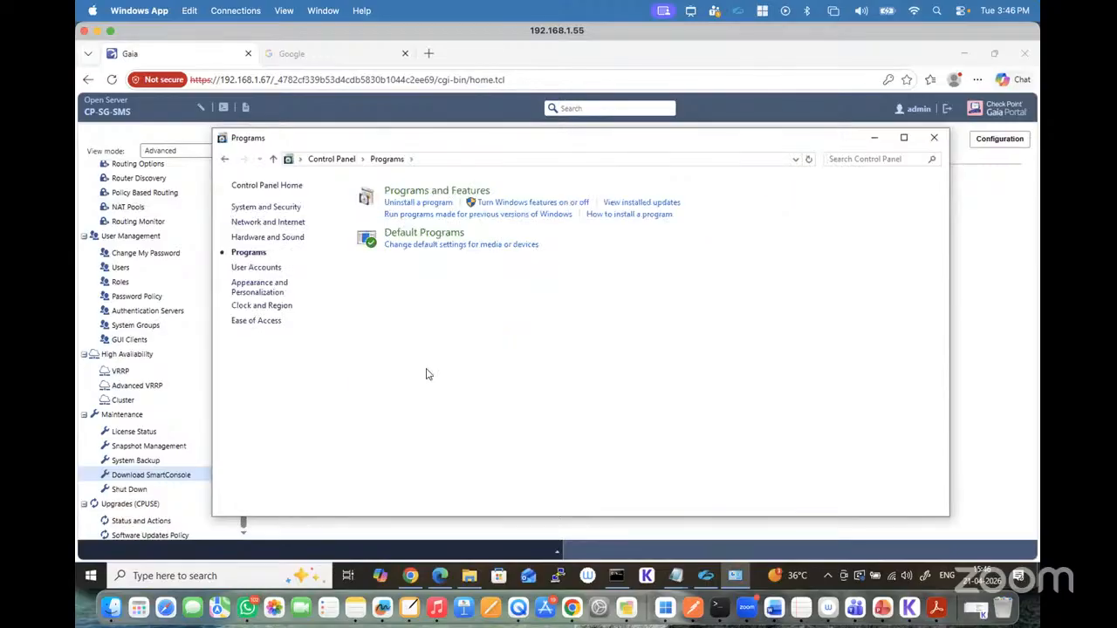
pyautogui.click(418, 203)
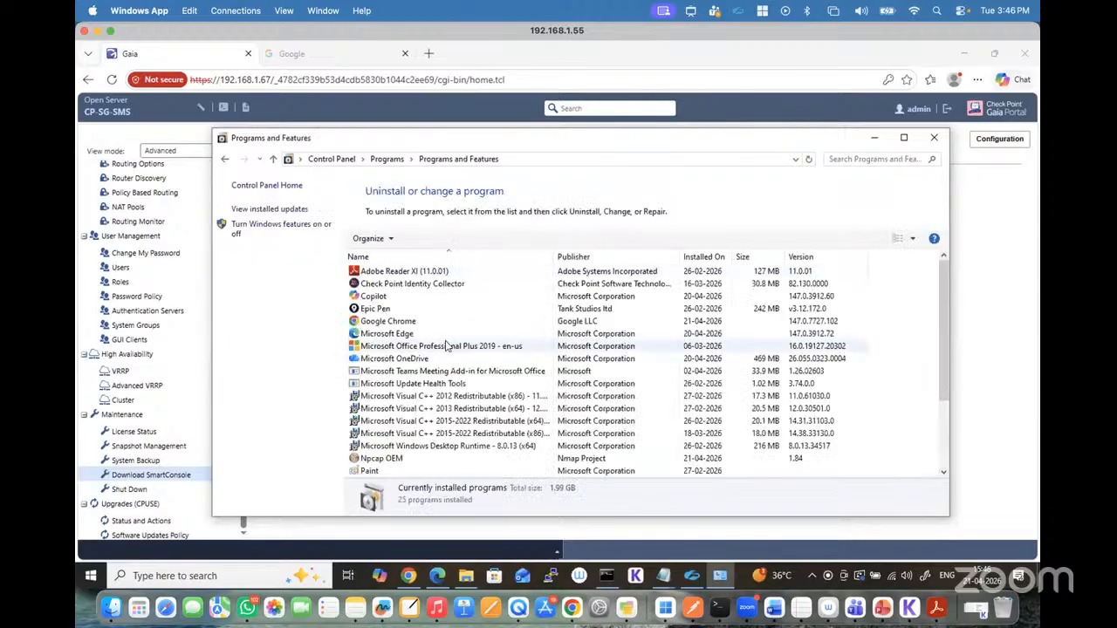
# Step: Uninstall Check Point Identity Collector, and allow its uninstaller to make changes to the device
pyautogui.scroll(-3, 445, 347)
pyautogui.scroll(3, 446, 346)
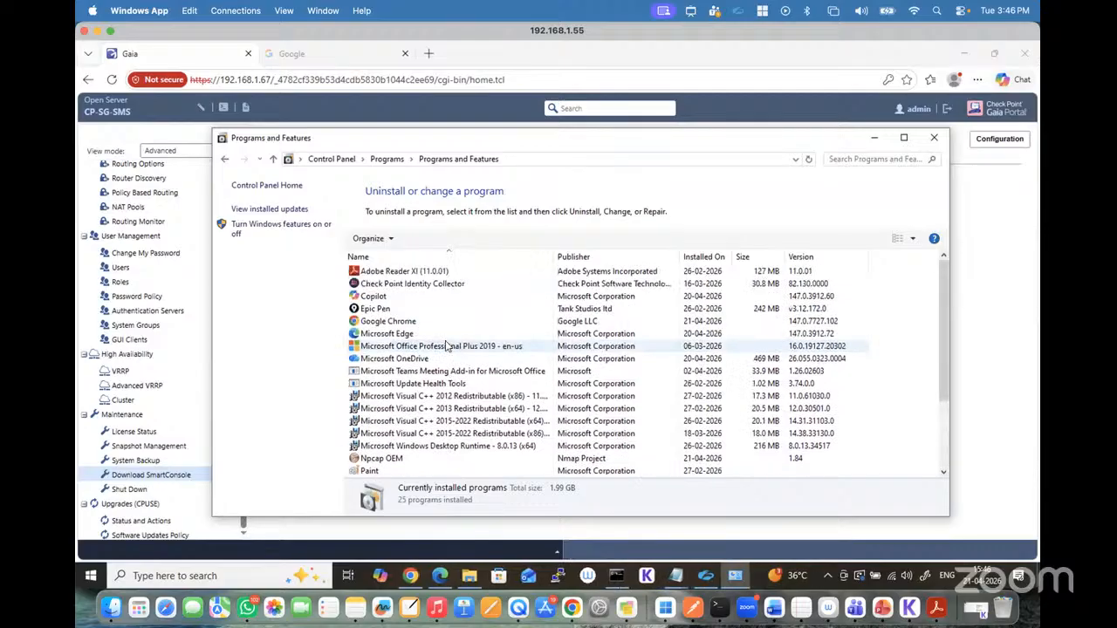
pyautogui.click(405, 286)
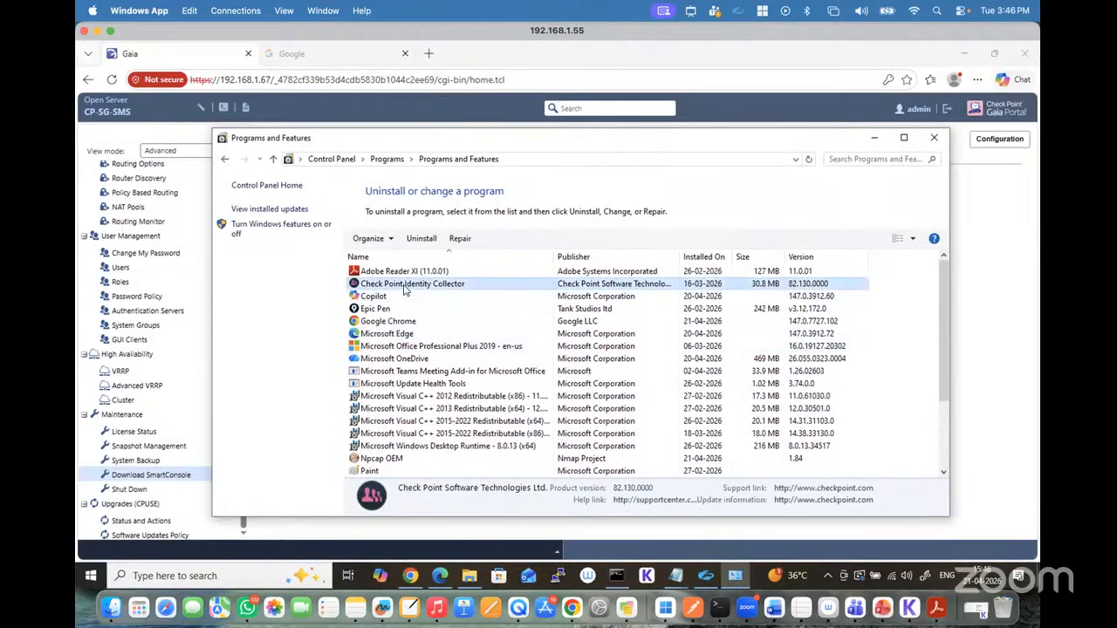
pyautogui.doubleClick(420, 289)
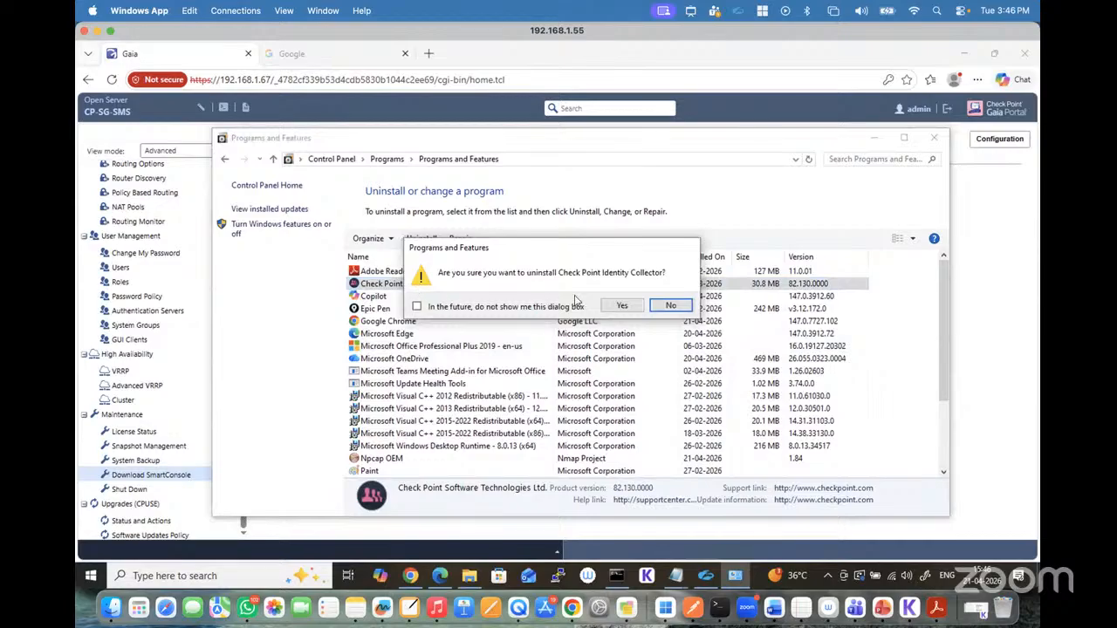
pyautogui.click(624, 305)
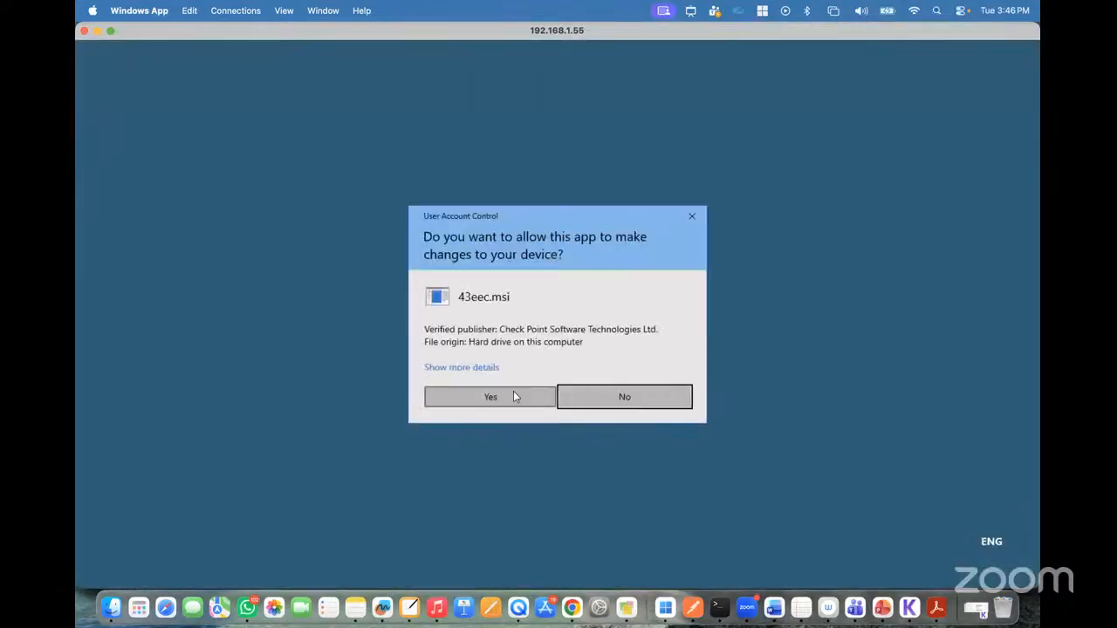
pyautogui.click(513, 391)
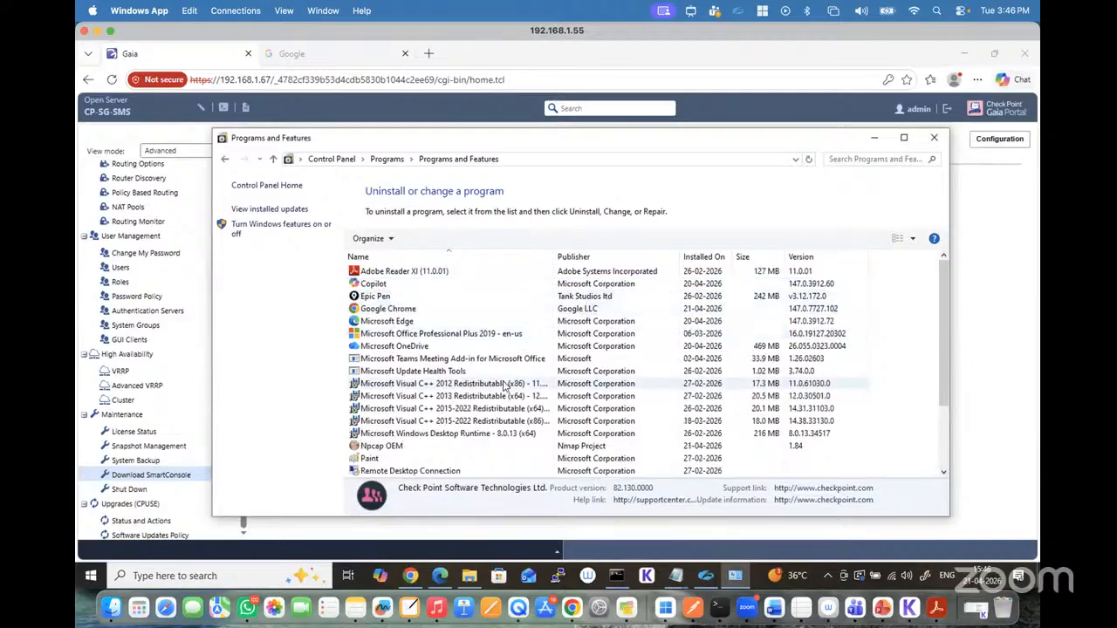
# Step: Check the remaining installed programs for other Check Point software, and close Programs and Features
pyautogui.click(421, 311)
pyautogui.press('Up')
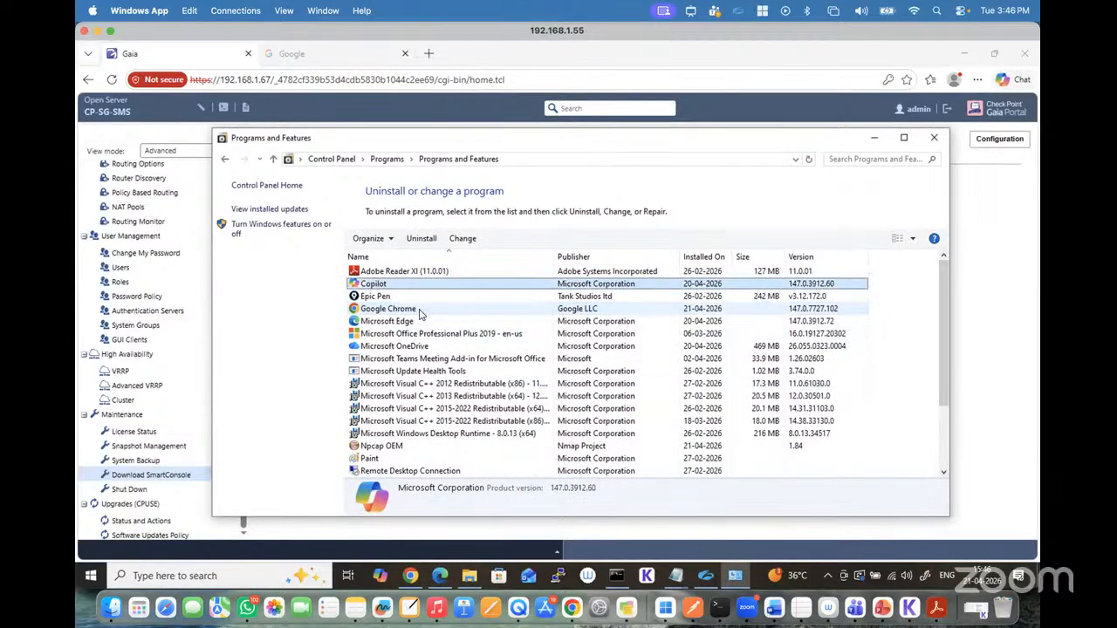
pyautogui.scroll(-3, 423, 312)
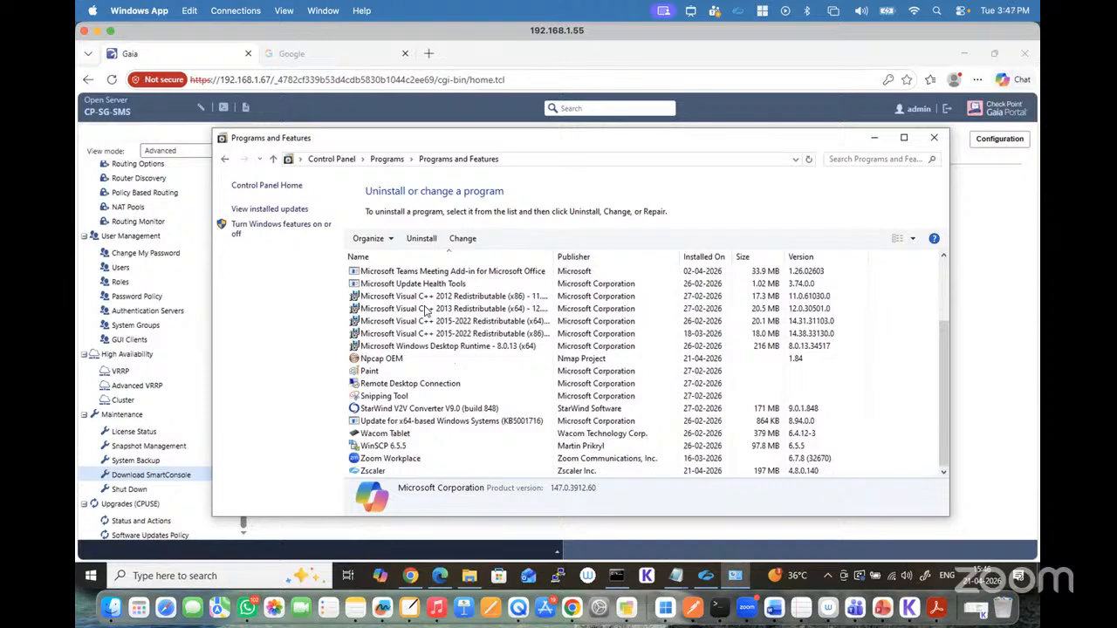
pyautogui.scroll(5, 425, 310)
pyautogui.click(932, 141)
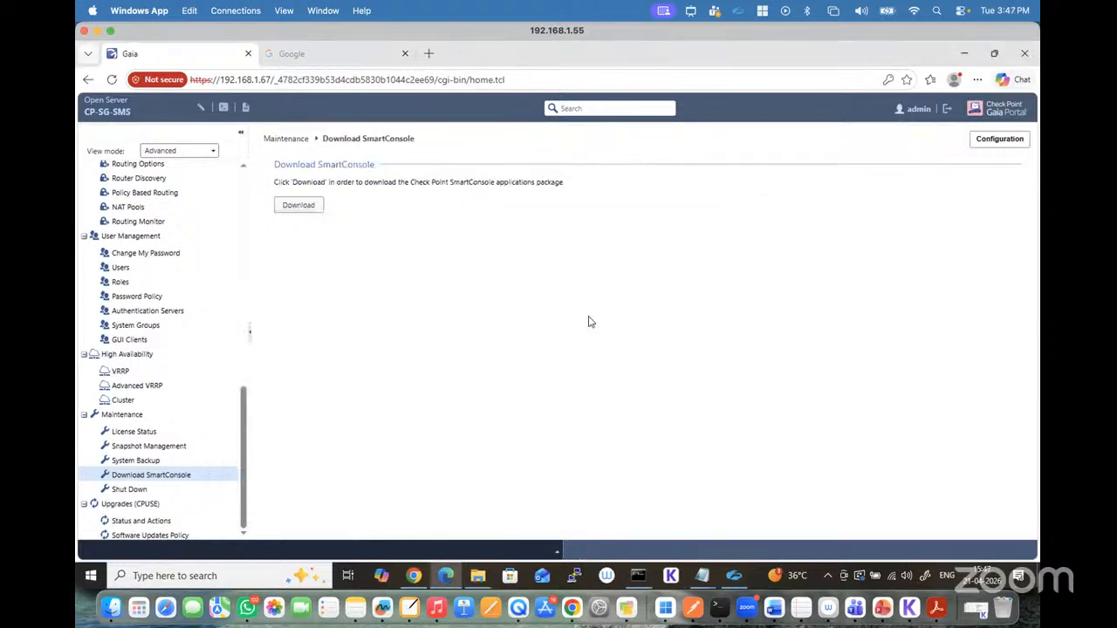
# Step: Reload the Gaia portal page, and run SmartConsole (1) from the Downloads folder with permission to make changes
pyautogui.click(112, 80)
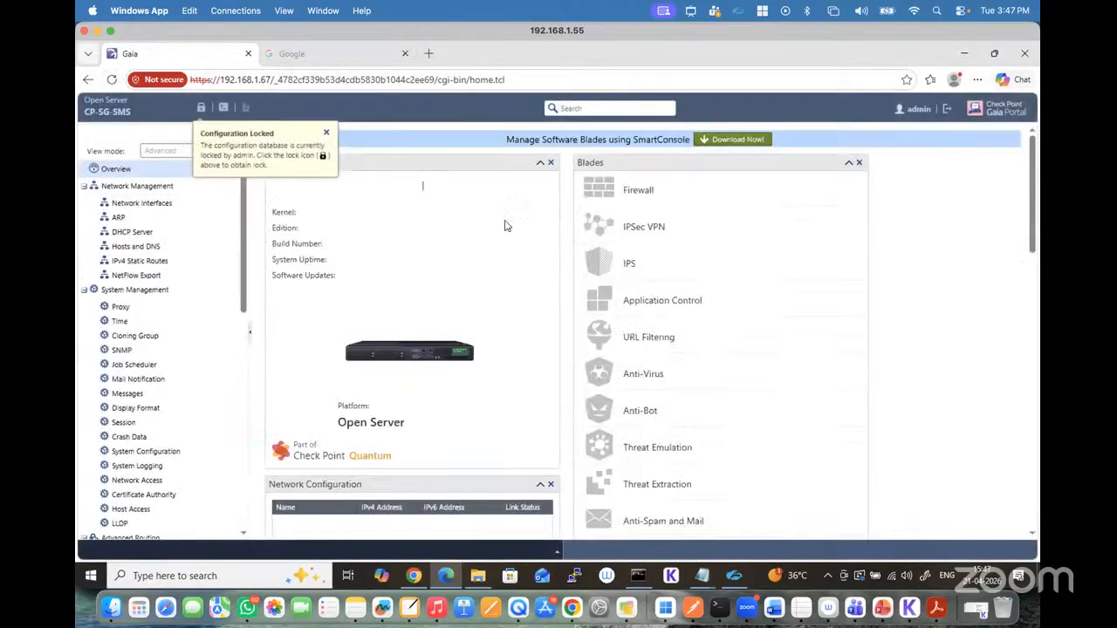
pyautogui.click(479, 576)
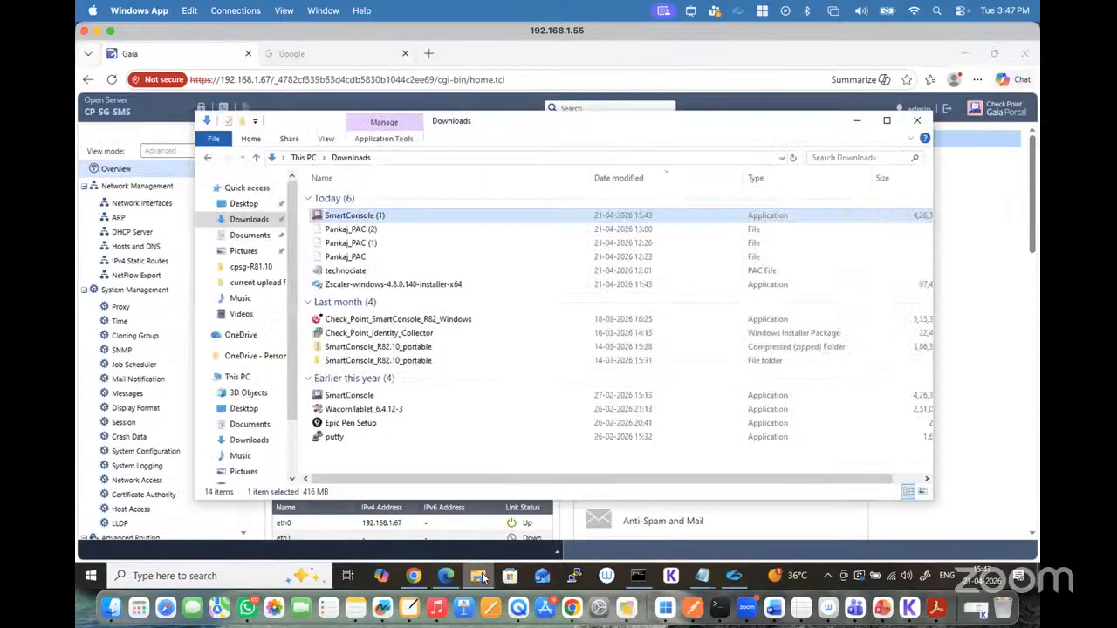
pyautogui.doubleClick(370, 224)
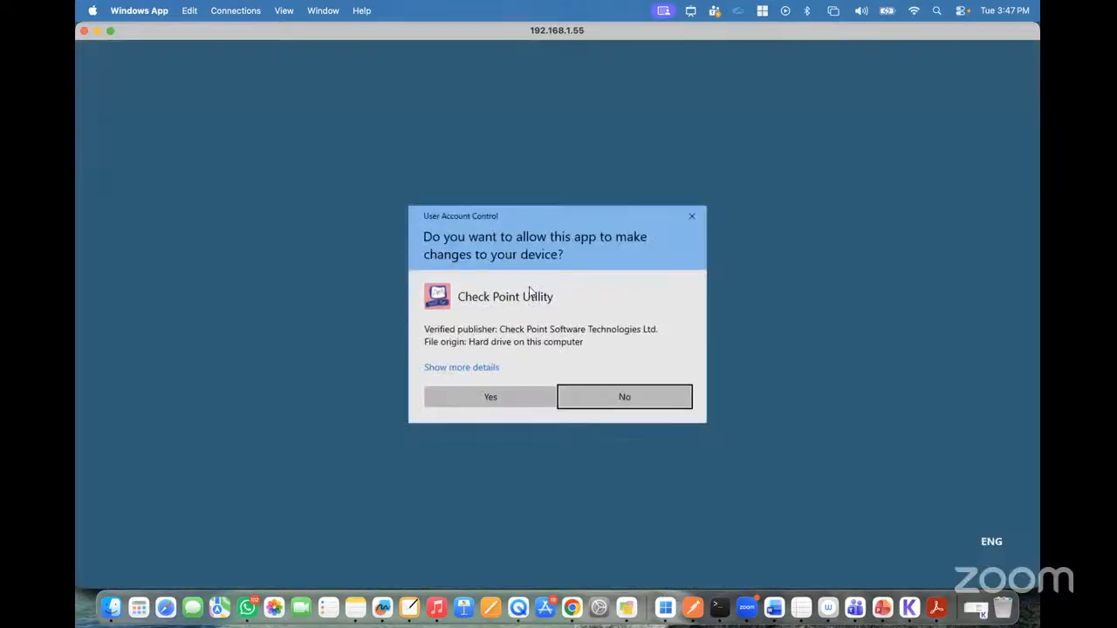
pyautogui.click(499, 396)
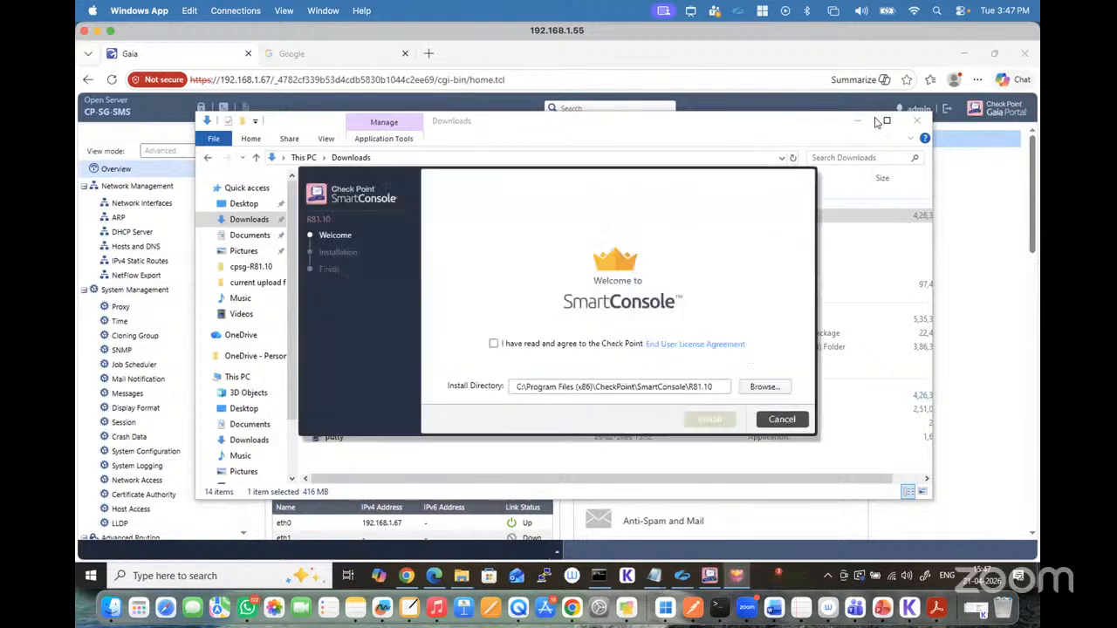
# Step: Agree to the license terms, try the R81.10 installation in its default directory again, and close the Downloads folder
pyautogui.click(494, 343)
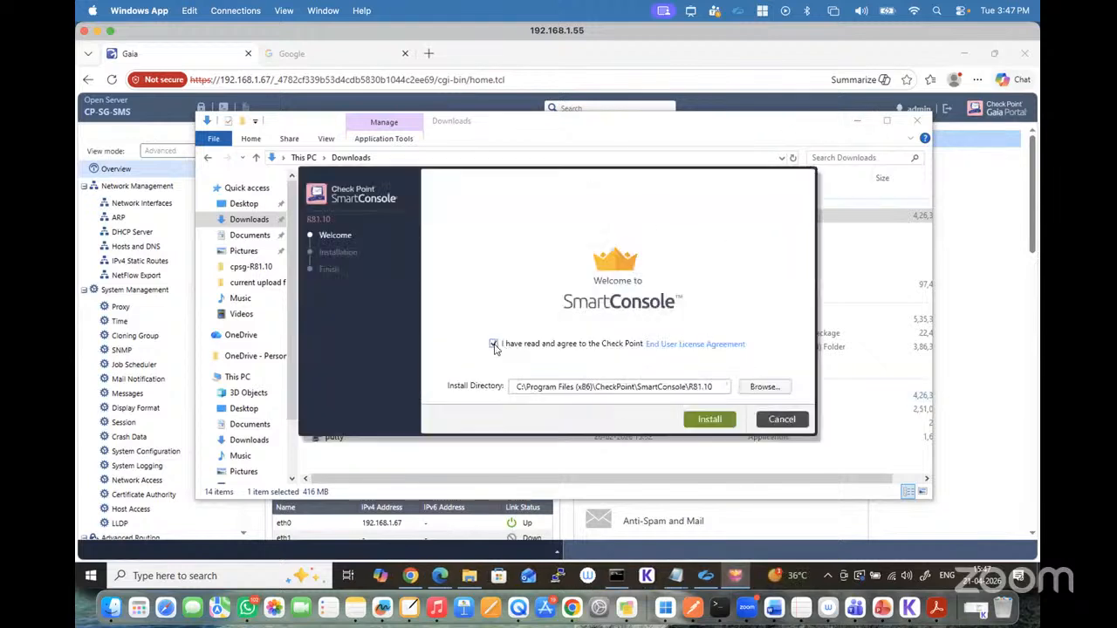
pyautogui.click(709, 420)
pyautogui.click(640, 360)
pyautogui.click(925, 123)
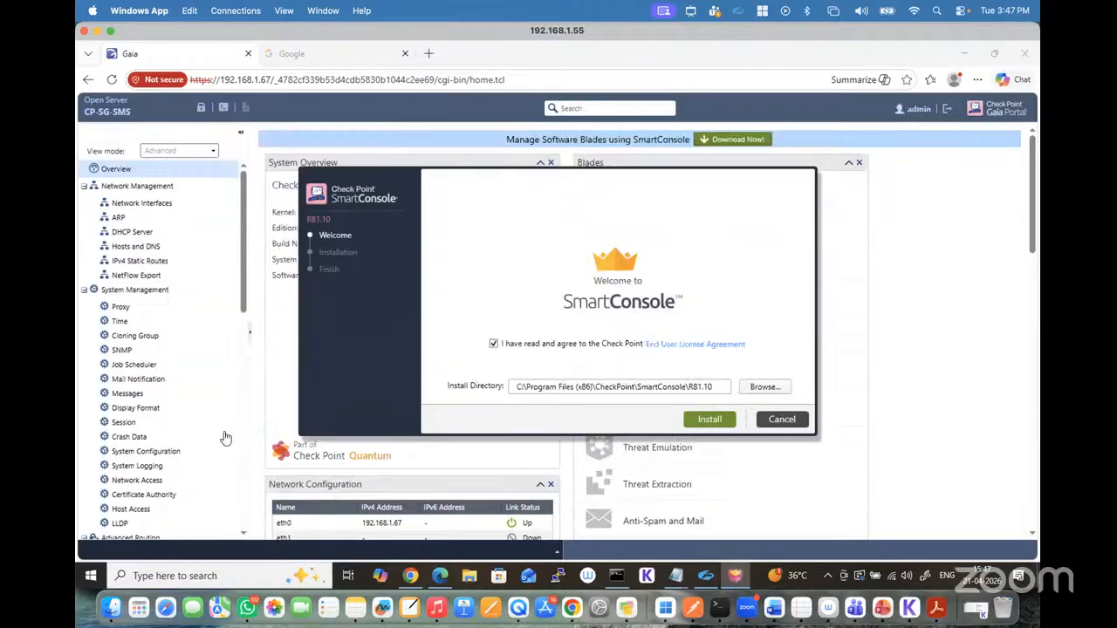
# Step: Restart the remote Windows machine, leaving its remote session for the saved devices list
pyautogui.click(93, 575)
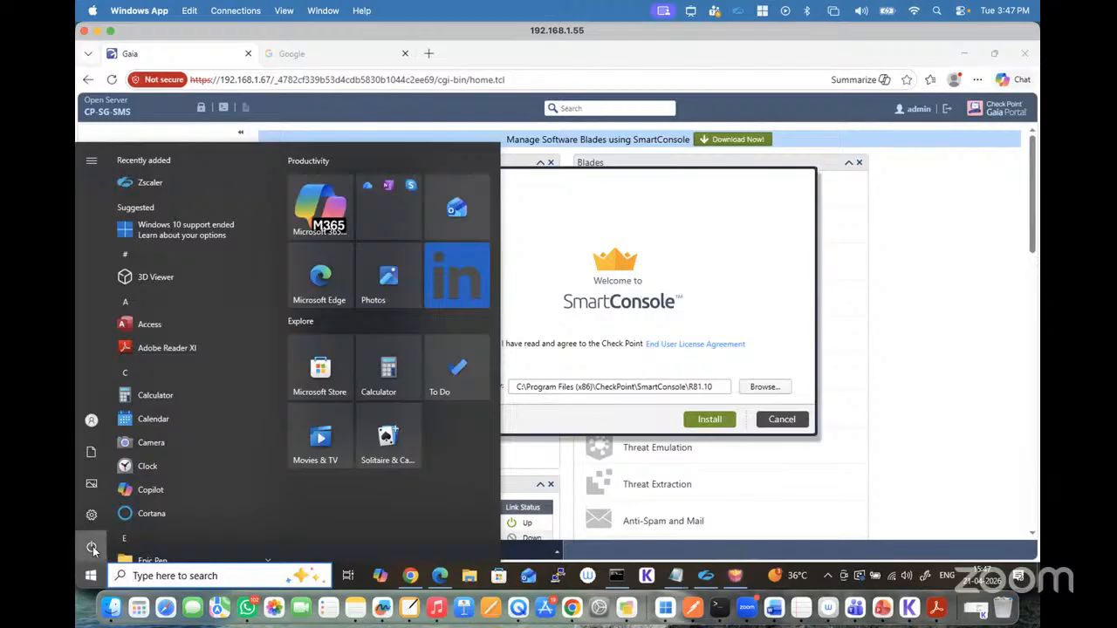
pyautogui.click(91, 546)
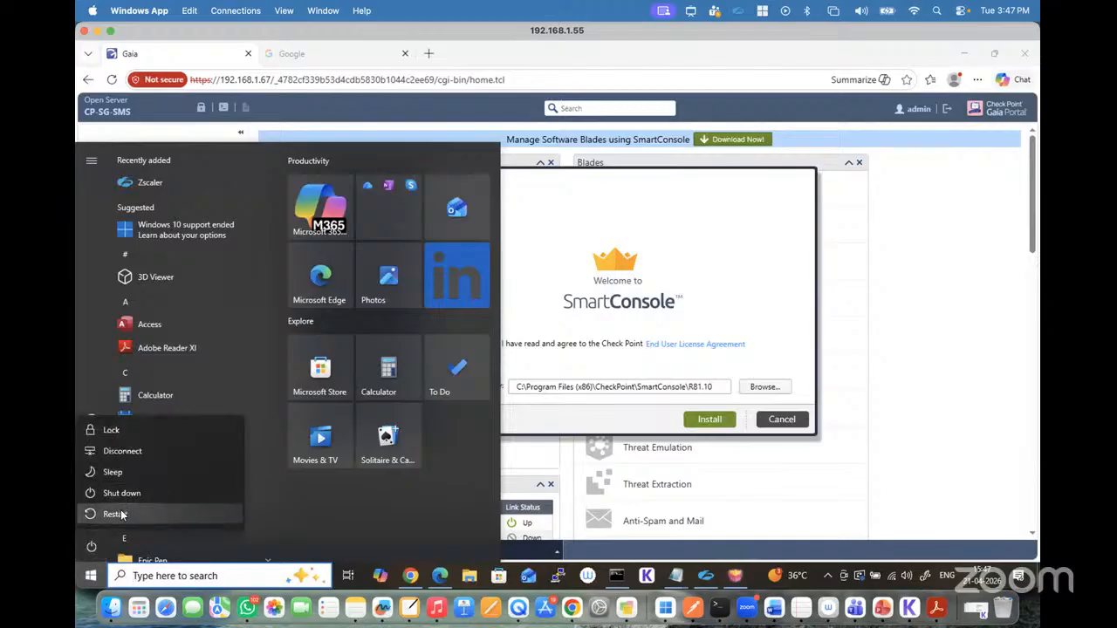
pyautogui.click(121, 514)
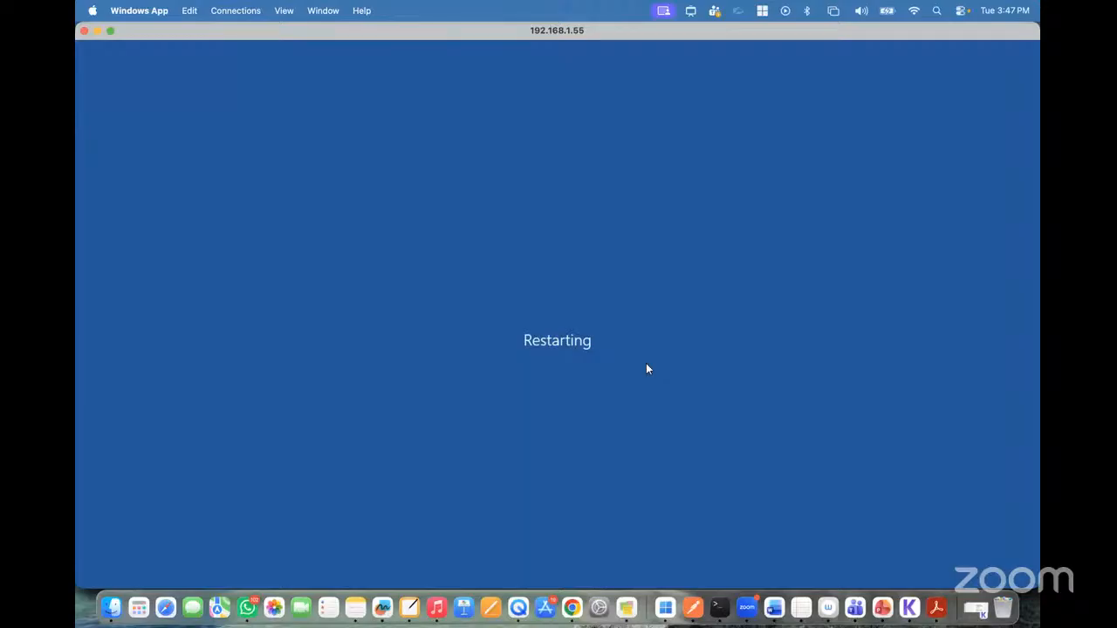
pyautogui.click(427, 456)
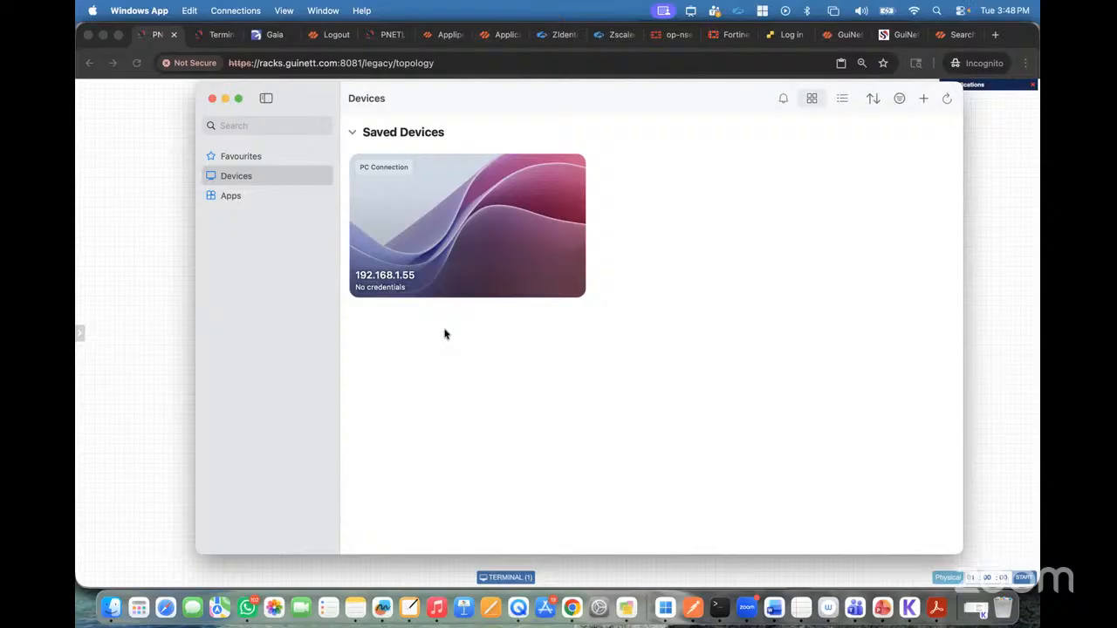
# Step: Connect to the saved PC 192.168.1.55, entering HP as the username and the account password
pyautogui.doubleClick(387, 222)
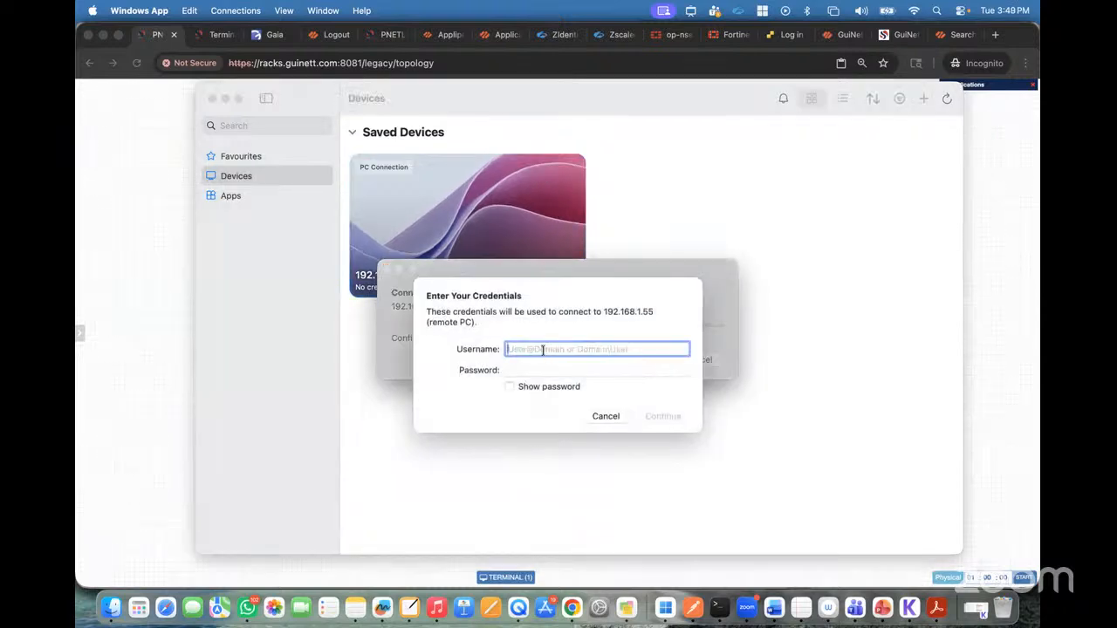
pyautogui.write('HP')
pyautogui.press('Tab')
pyautogui.write('••••••')
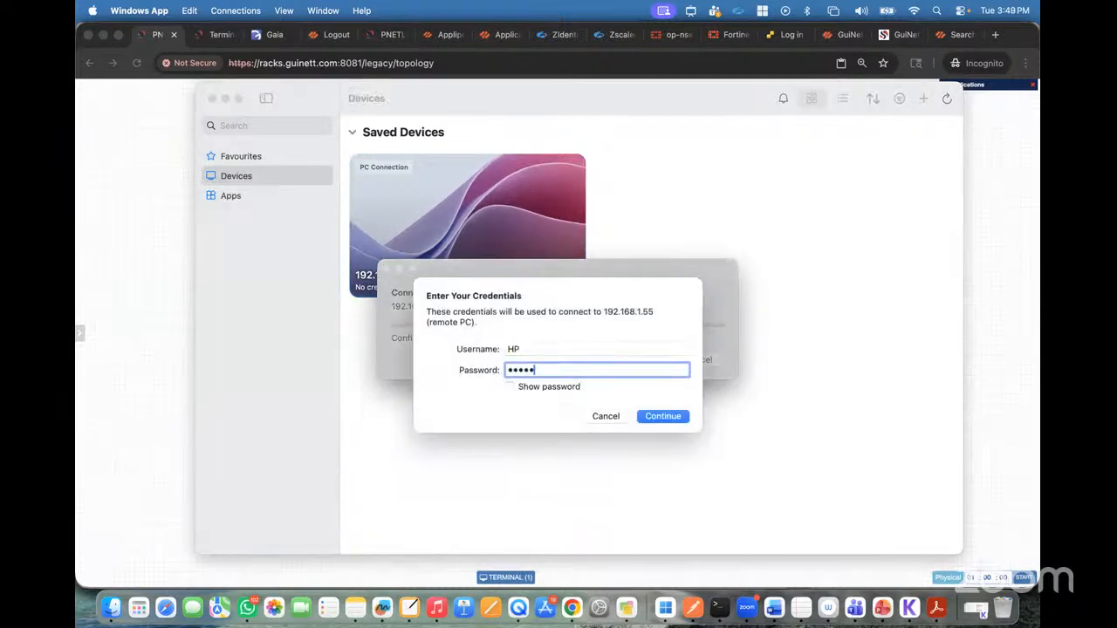
pyautogui.press('BackSpace')
pyautogui.press('BackSpace')
pyautogui.press('BackSpace')
pyautogui.press('BackSpace')
pyautogui.press('BackSpace')
pyautogui.press('BackSpace')
pyautogui.write('••••••••')
pyautogui.click(667, 415)
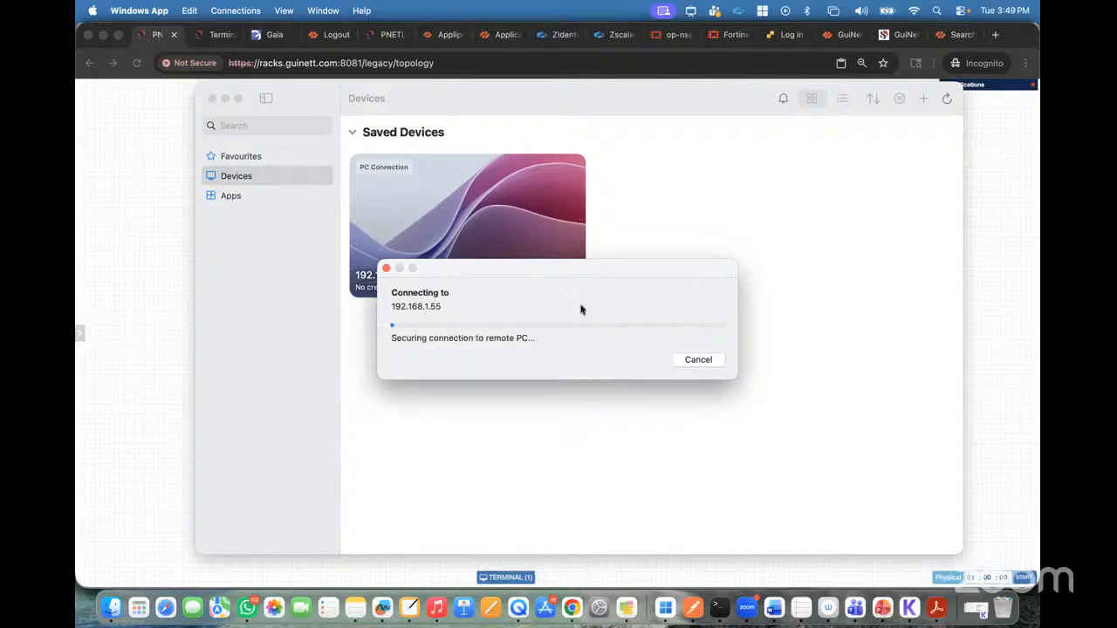
# Step: Re-enter the account password for the remote PC and continue into its Windows desktop
pyautogui.click(710, 371)
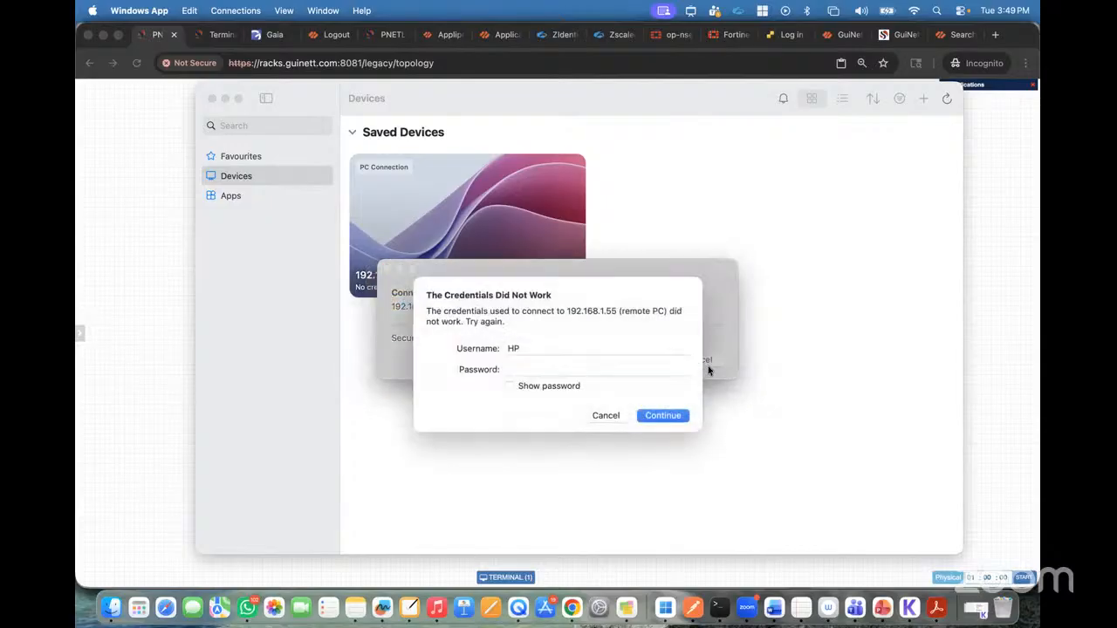
pyautogui.write('********')
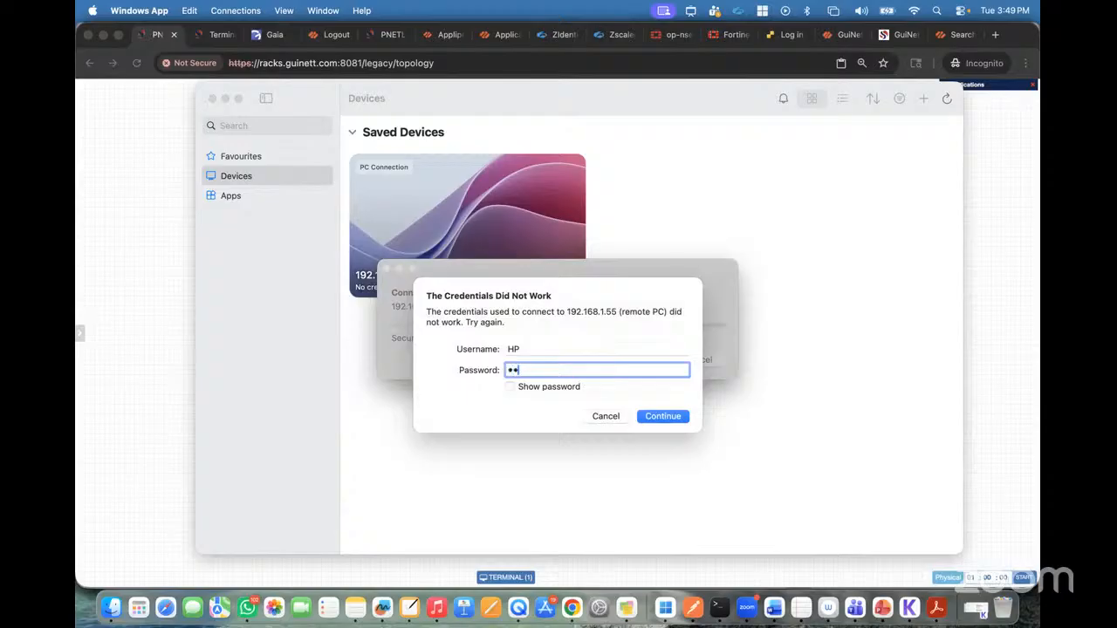
pyautogui.click(670, 419)
pyautogui.write('•••••••••')
pyautogui.click(661, 420)
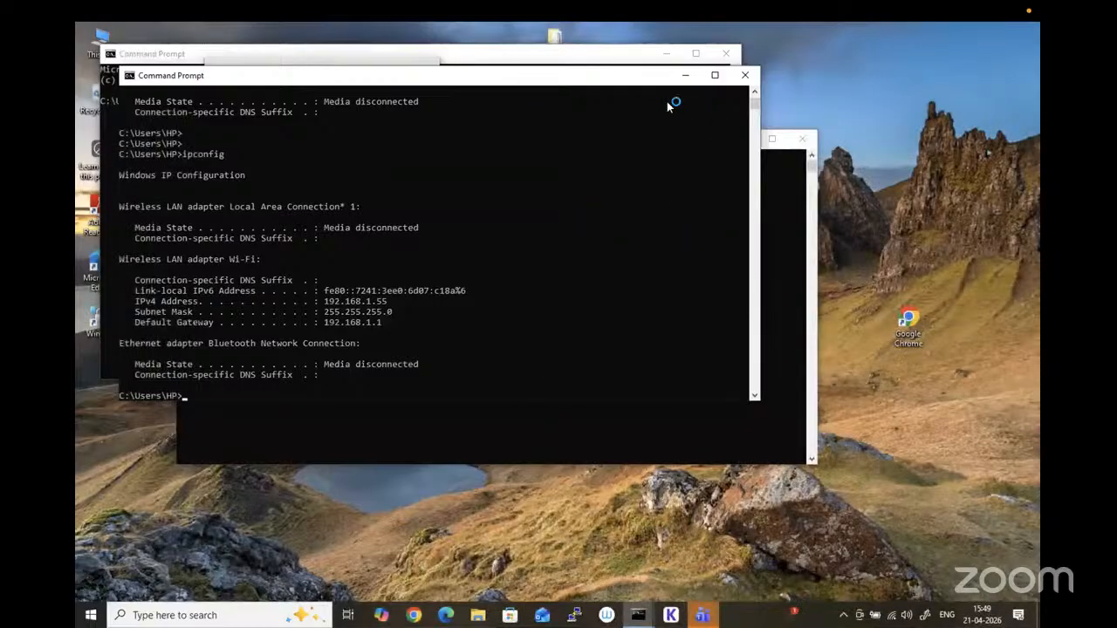
# Step: Close the three open Command Prompt windows on the remote desktop
pyautogui.click(745, 75)
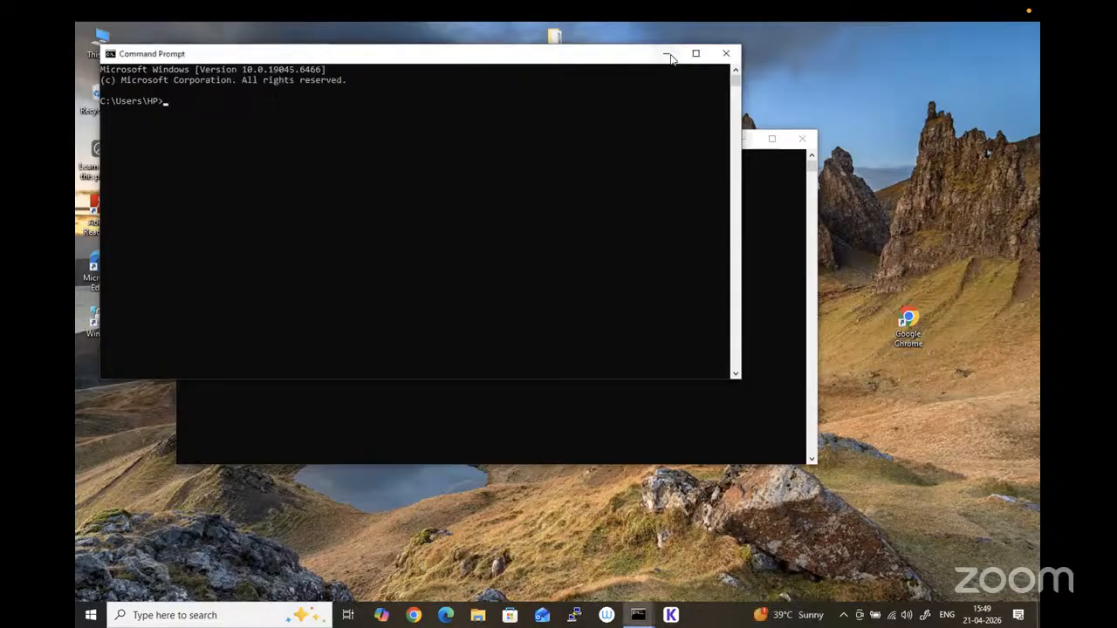
pyautogui.click(725, 53)
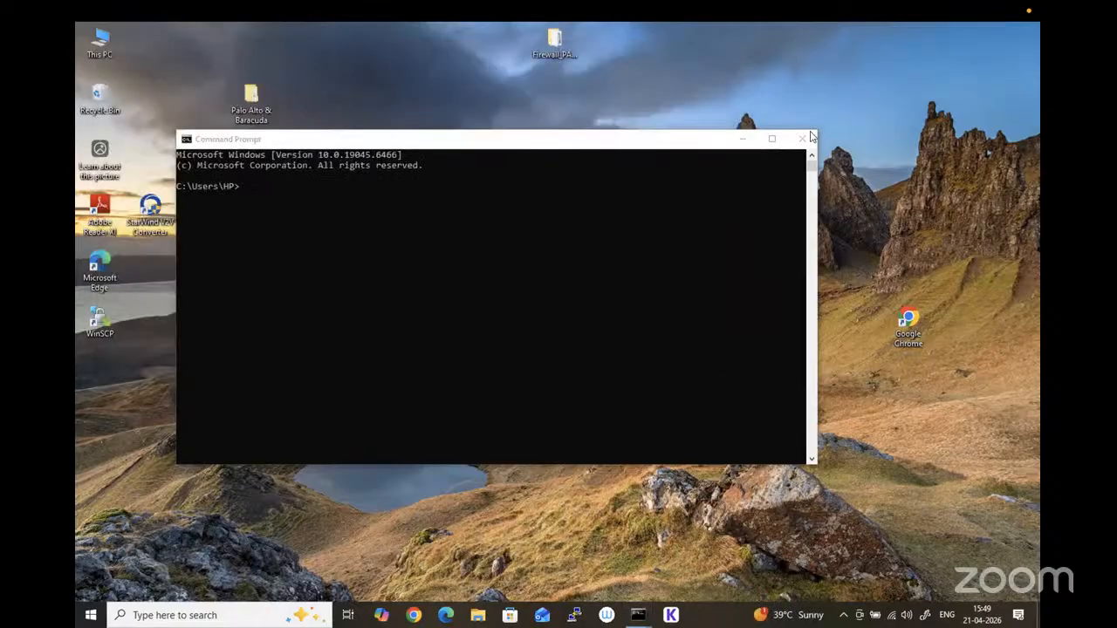
pyautogui.click(802, 139)
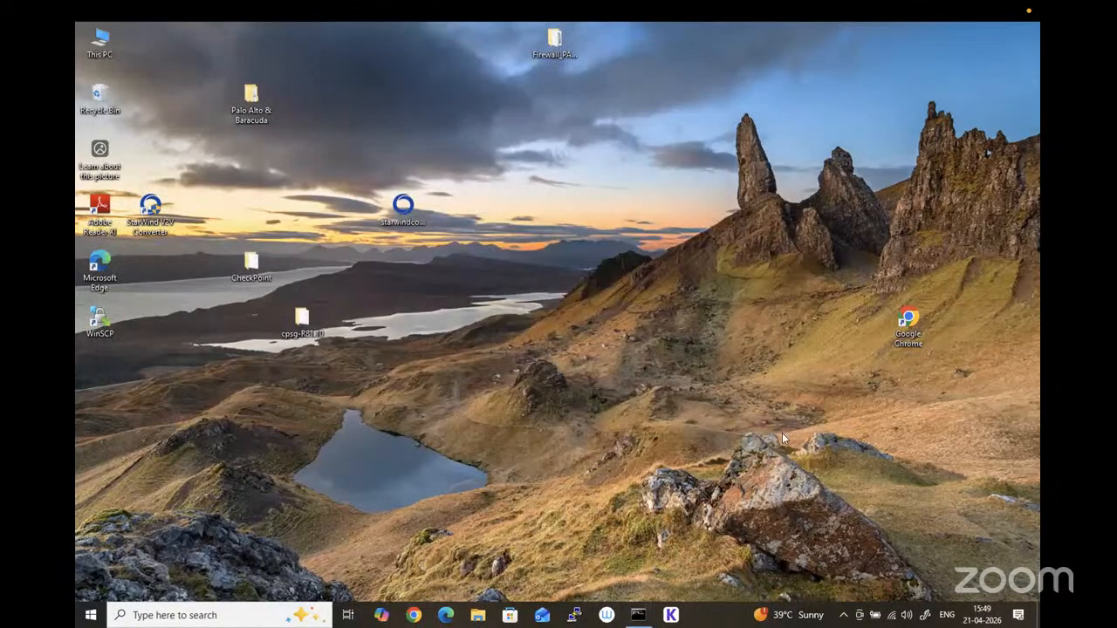
# Step: Open Zscaler Client Connector from its background icon and try to log out with the logout password
pyautogui.click(842, 614)
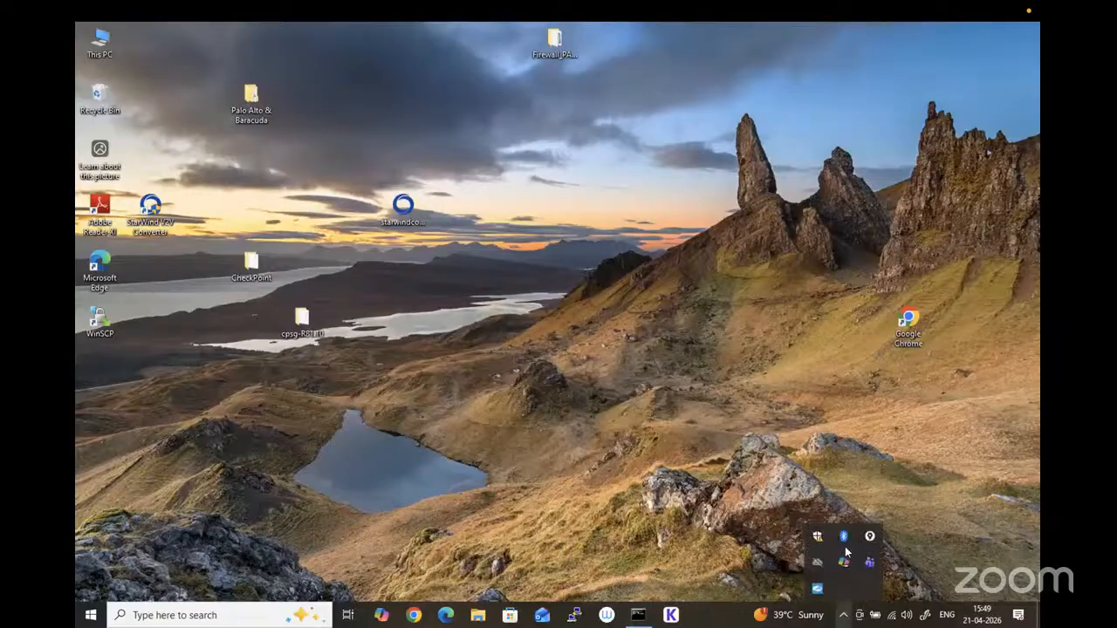
pyautogui.rightClick(818, 589)
pyautogui.click(868, 520)
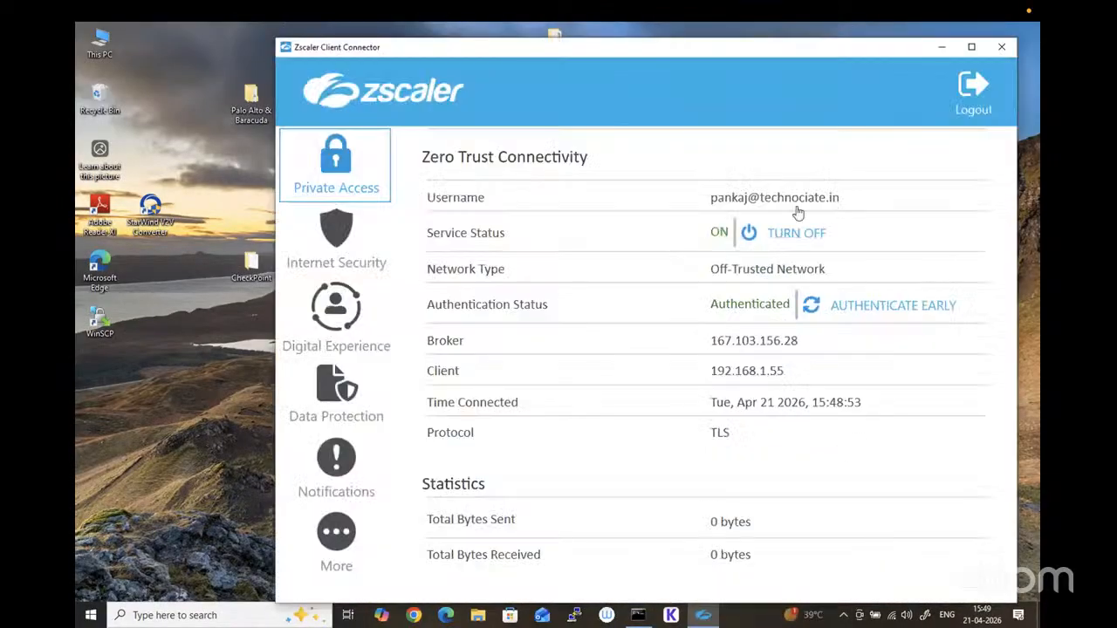
pyautogui.click(971, 88)
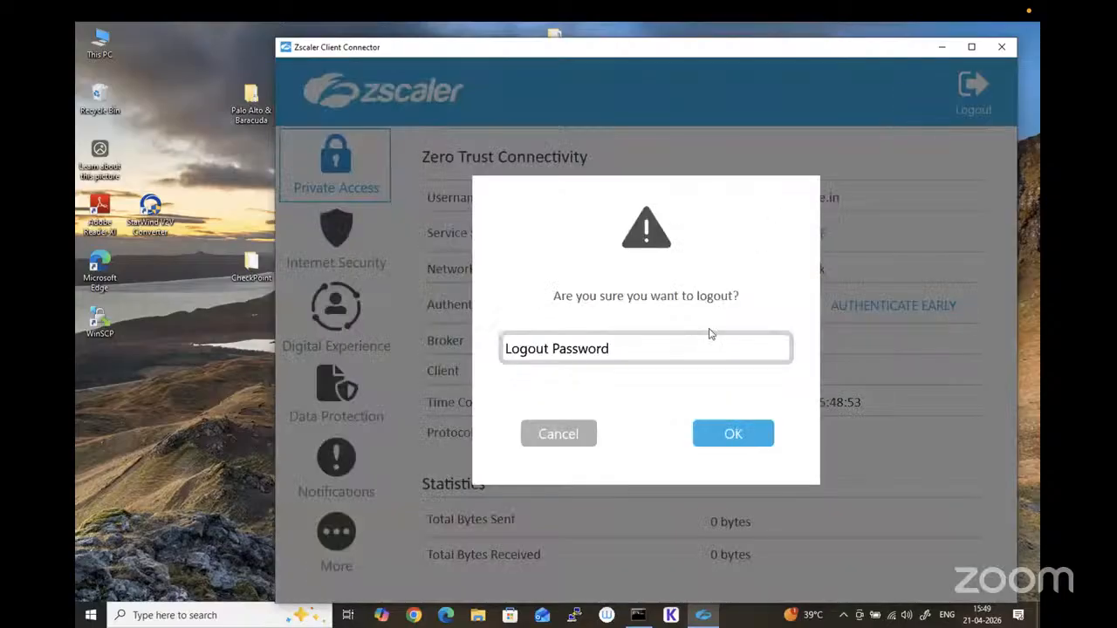
pyautogui.click(559, 349)
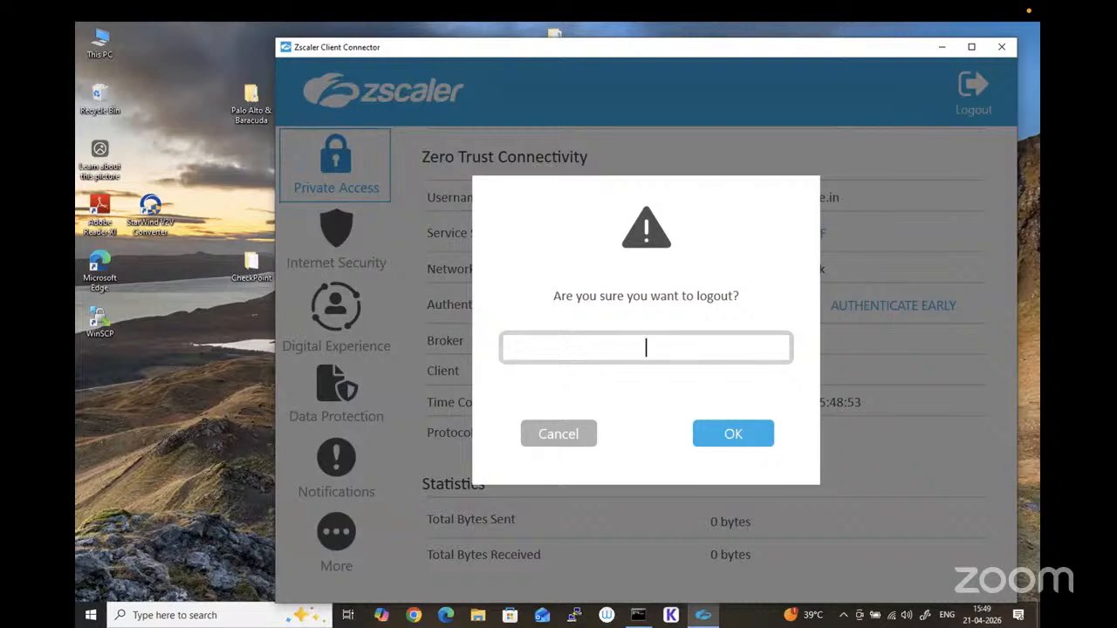
pyautogui.write('••••••')
pyautogui.click(736, 447)
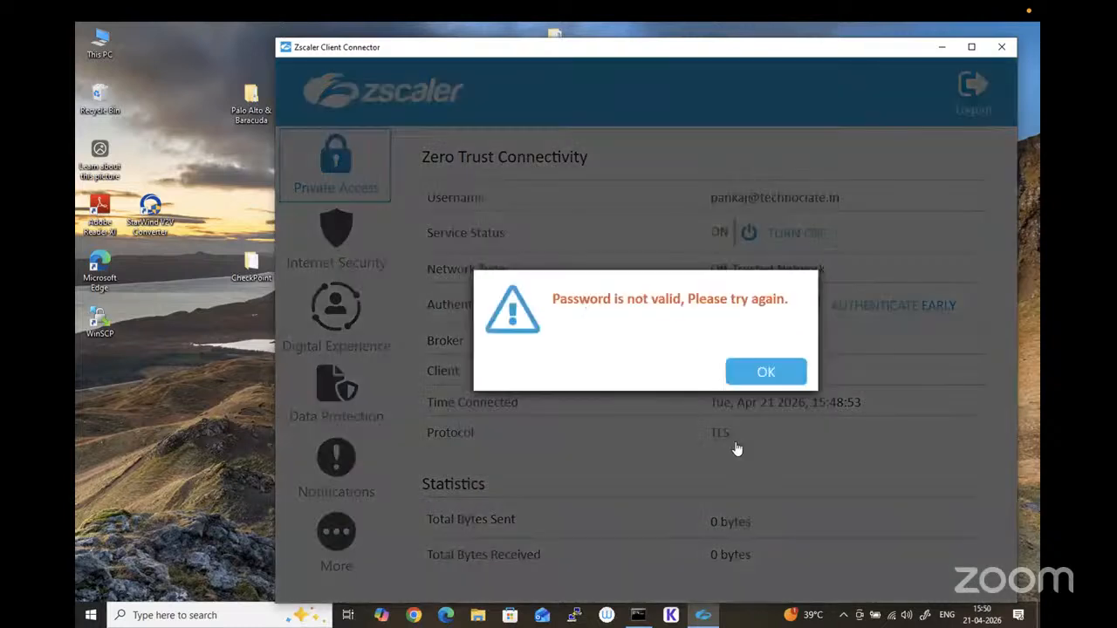
pyautogui.click(769, 364)
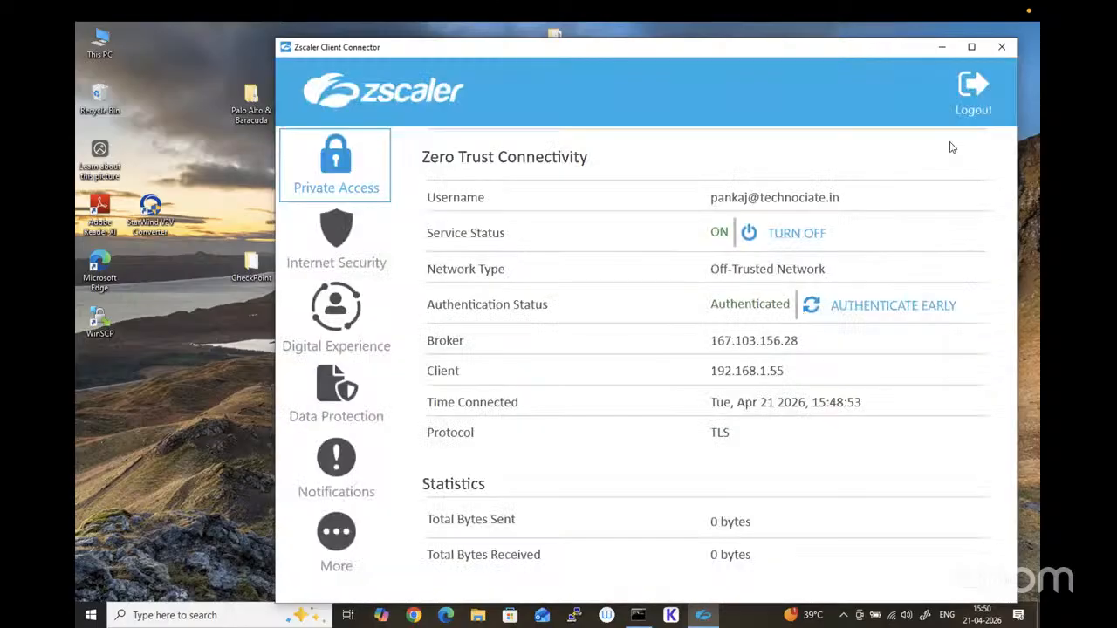
# Step: Try the Zscaler logout again with another logout password, and dismiss the resulting message
pyautogui.click(970, 100)
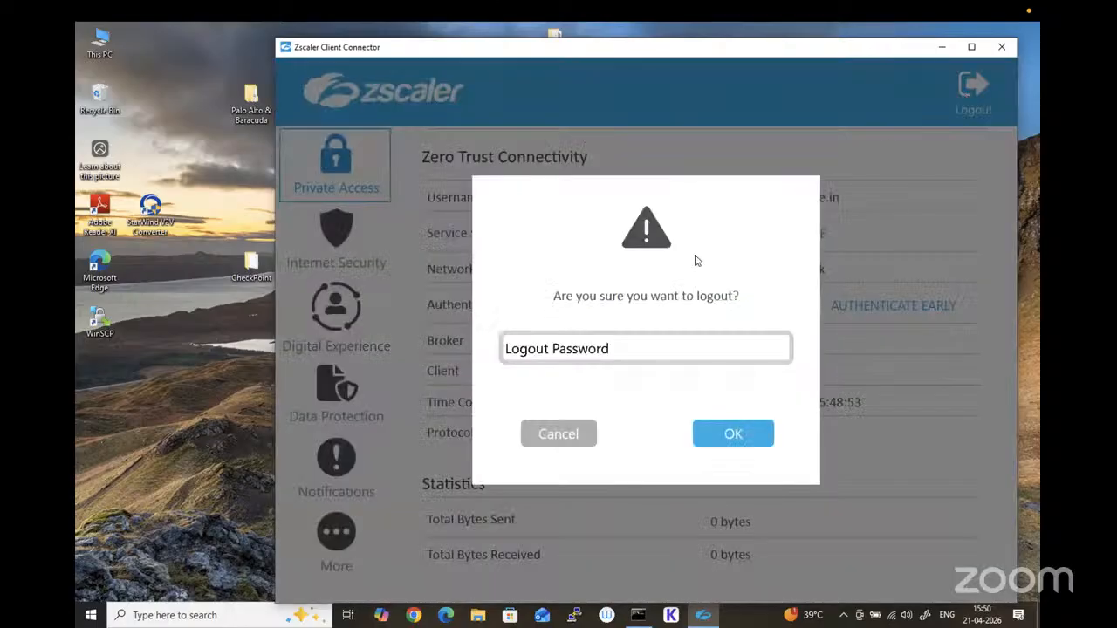
pyautogui.click(549, 352)
pyautogui.write('••••••')
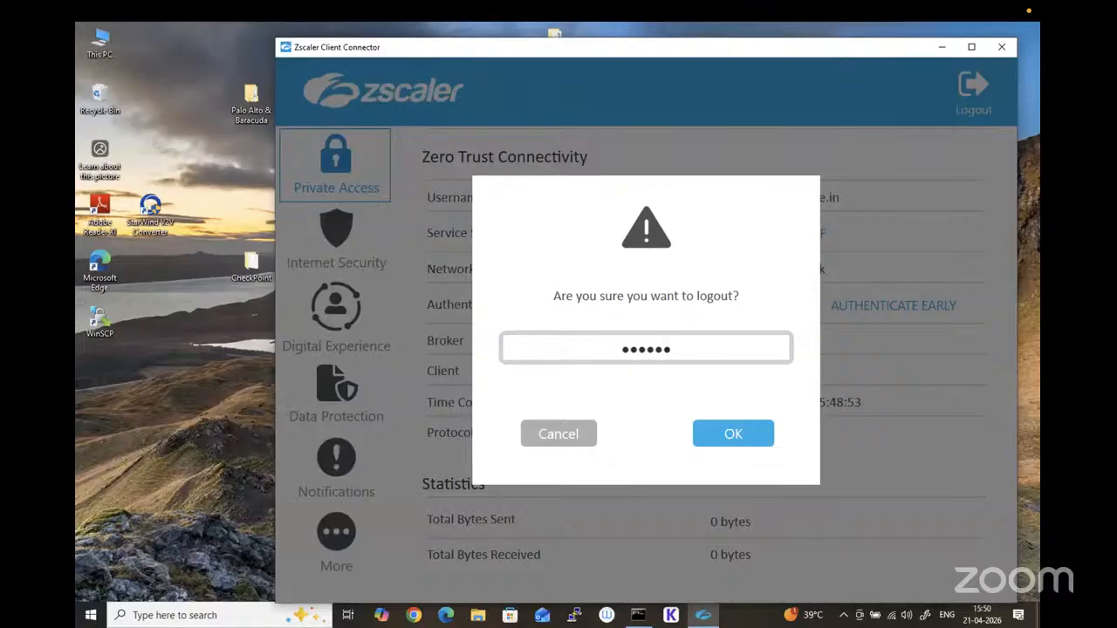
pyautogui.write('•••')
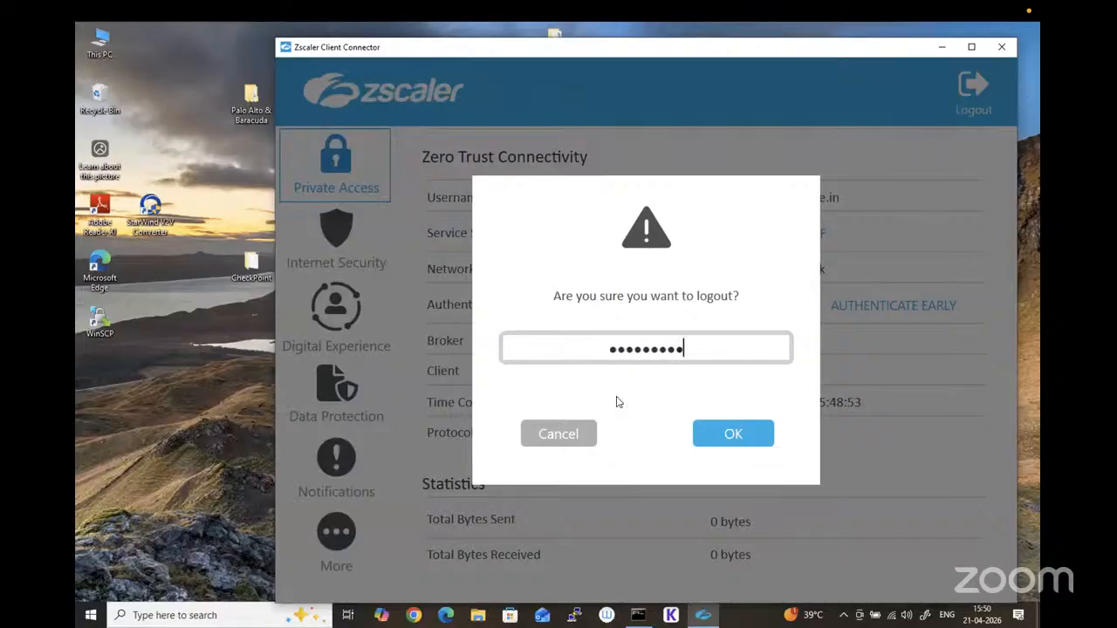
pyautogui.click(723, 434)
pyautogui.click(765, 372)
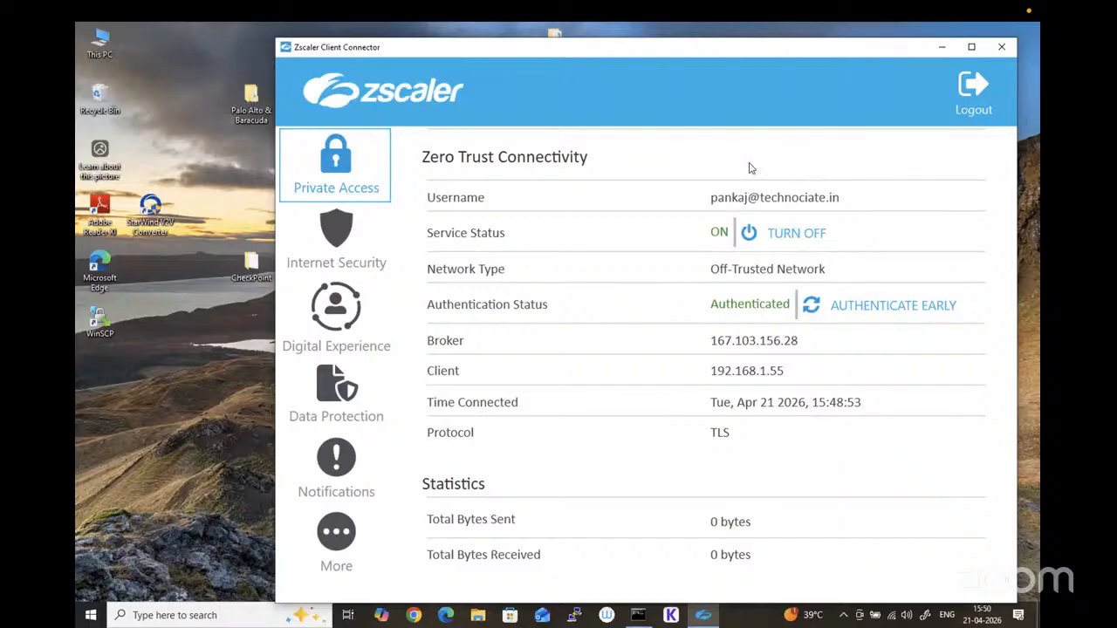
# Step: Check the Internet Security and Private Access service status in Zscaler Client Connector, and minimize its window
pyautogui.click(350, 249)
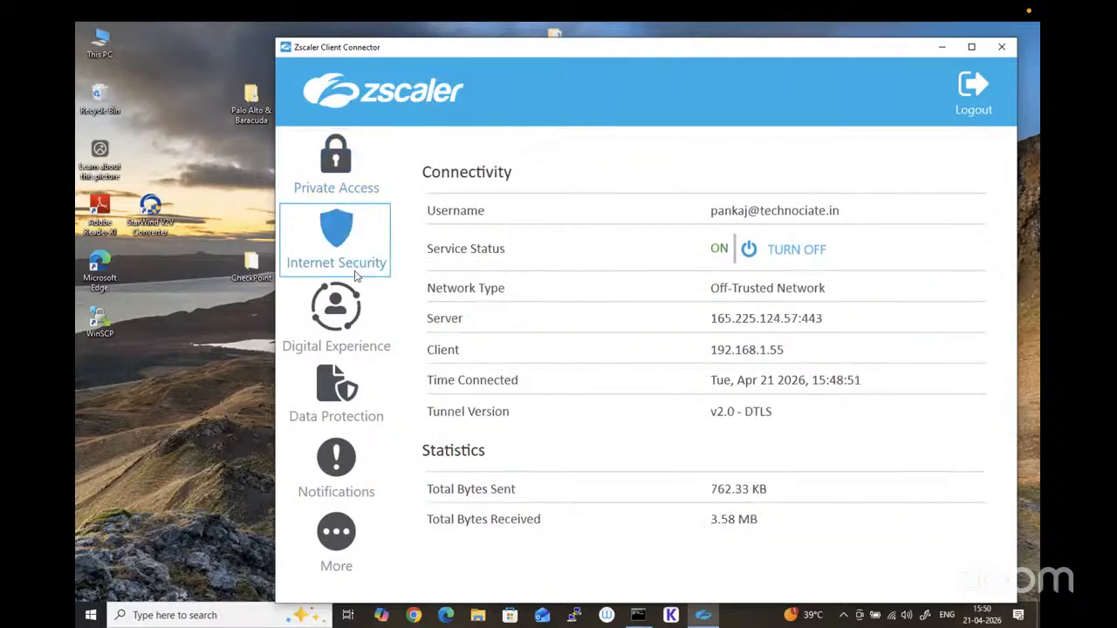
pyautogui.click(336, 166)
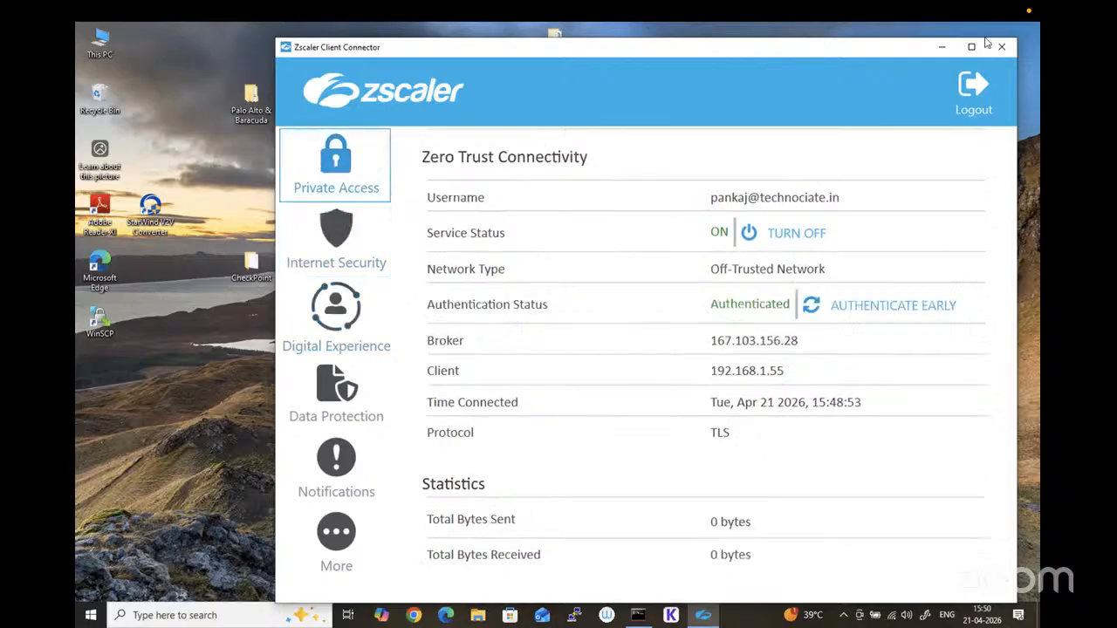
pyautogui.click(943, 49)
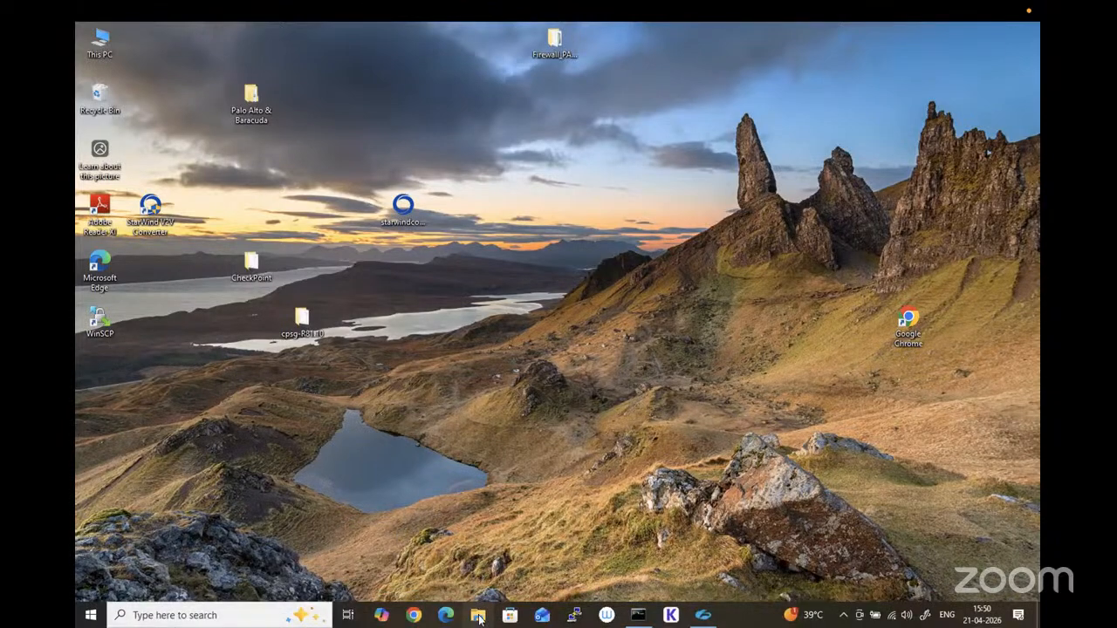
# Step: Open the Downloads folder and run the SmartConsole (1) installer with permission to make changes
pyautogui.press('super+e')
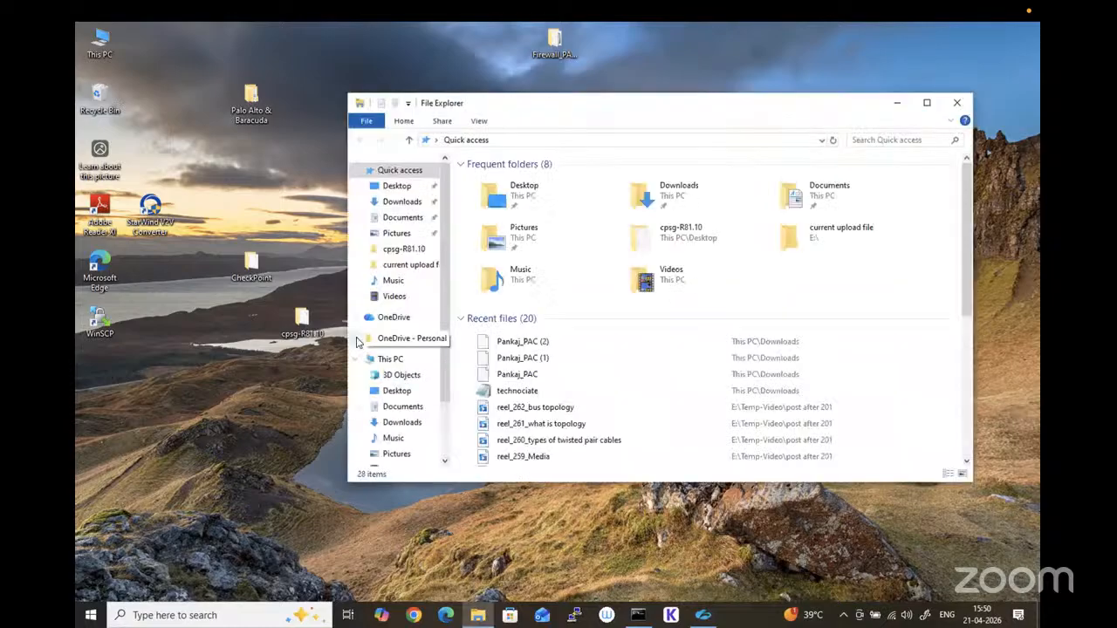
pyautogui.click(406, 204)
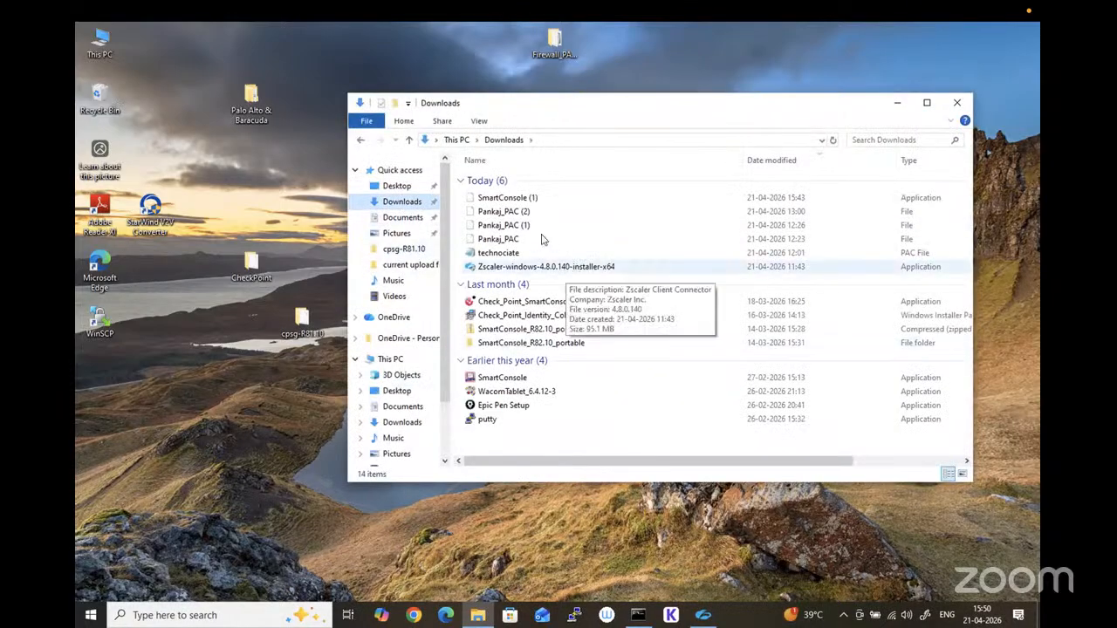
pyautogui.click(508, 199)
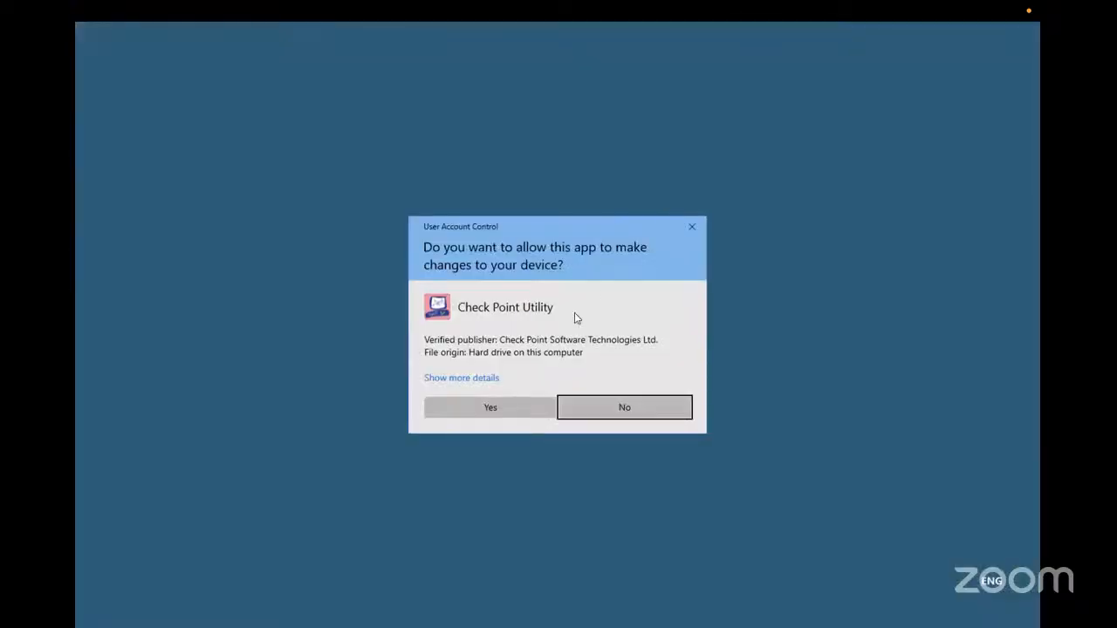
pyautogui.click(508, 395)
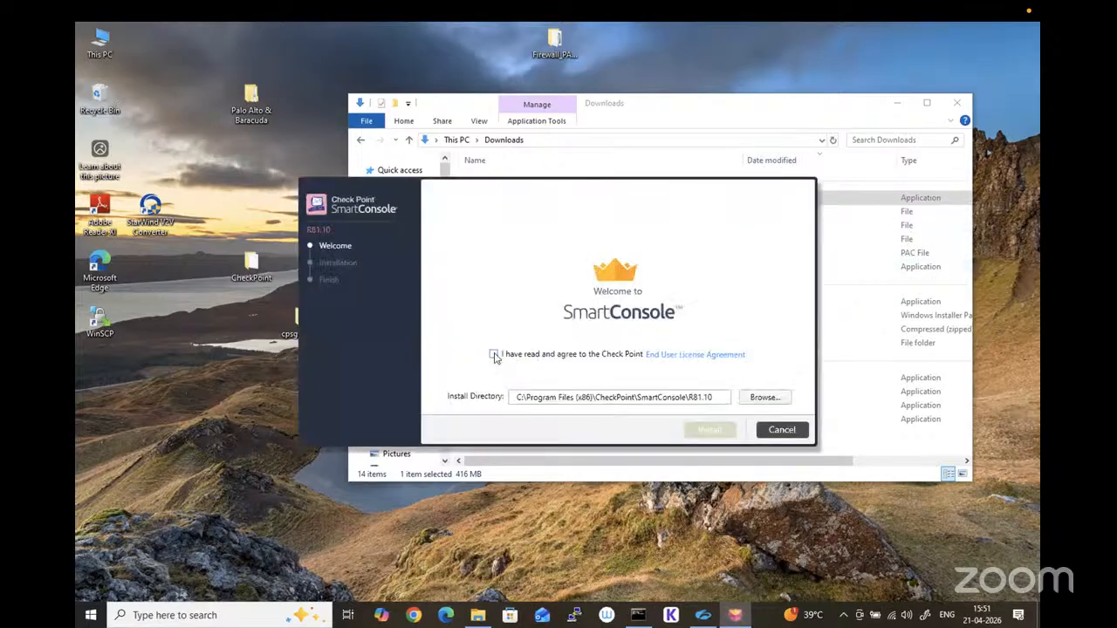
# Step: Accept the license agreement, try installing SmartConsole R81.10 in its default directory, and quit the installer
pyautogui.click(494, 354)
pyautogui.click(709, 431)
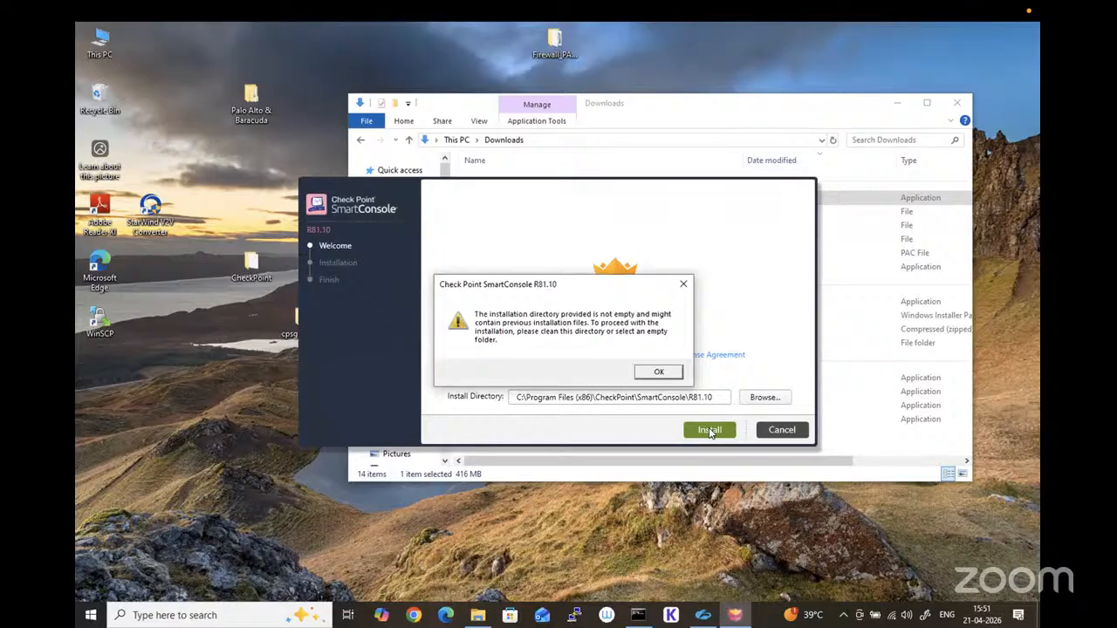
pyautogui.click(659, 371)
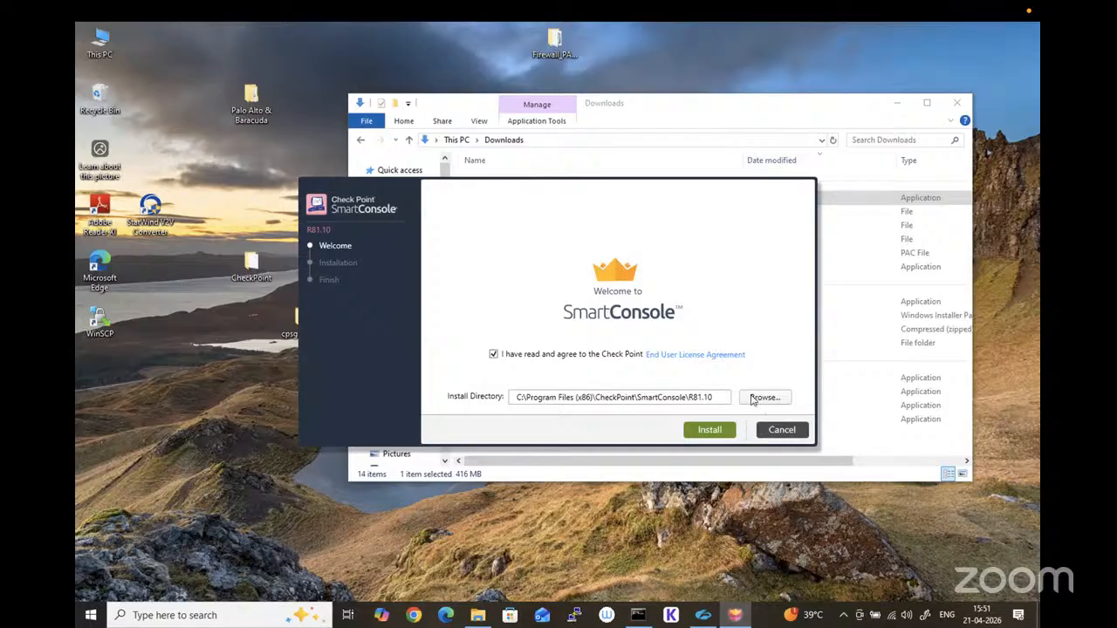
pyautogui.click(781, 431)
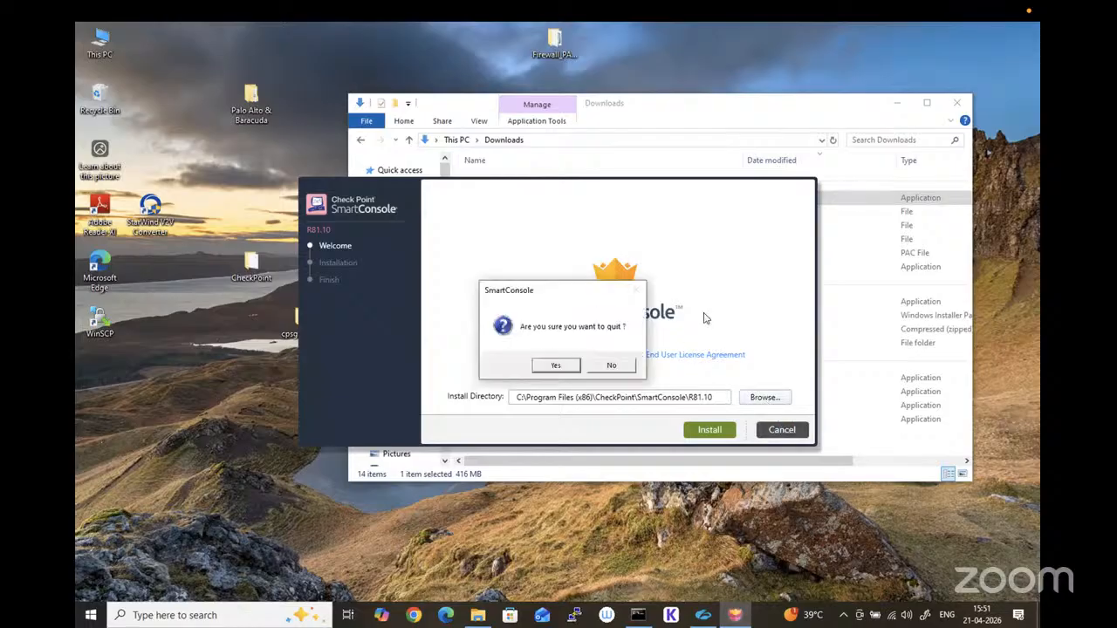
pyautogui.click(565, 362)
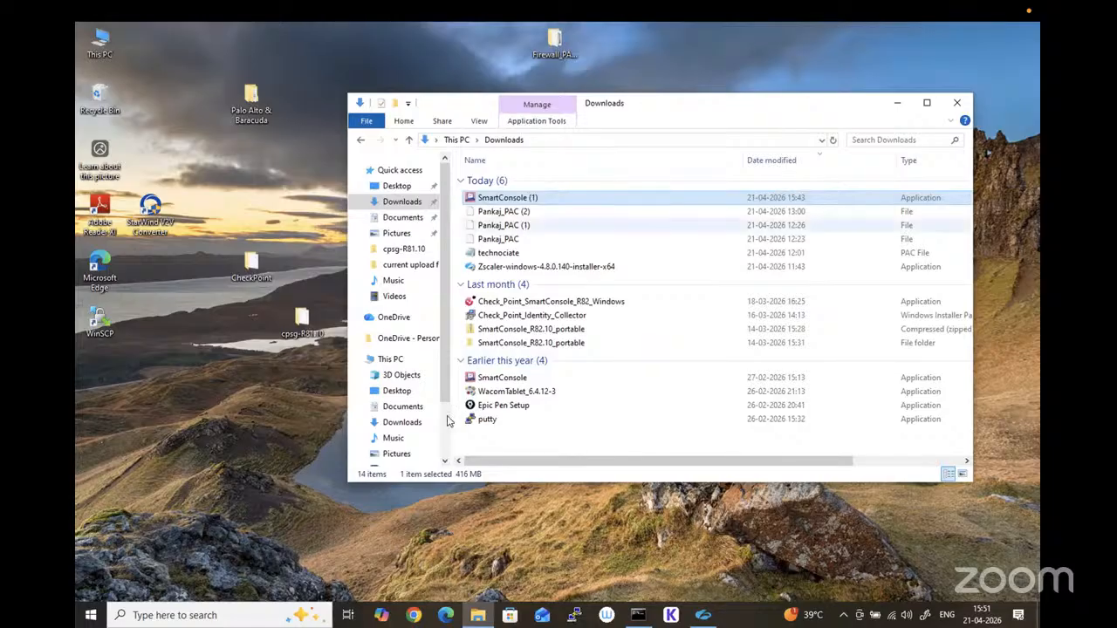
# Step: Take the 192.168.1.55 remote session out of full screen, and enlarge its window to fill the Mac desktop
pyautogui.moveTo(110, 4)
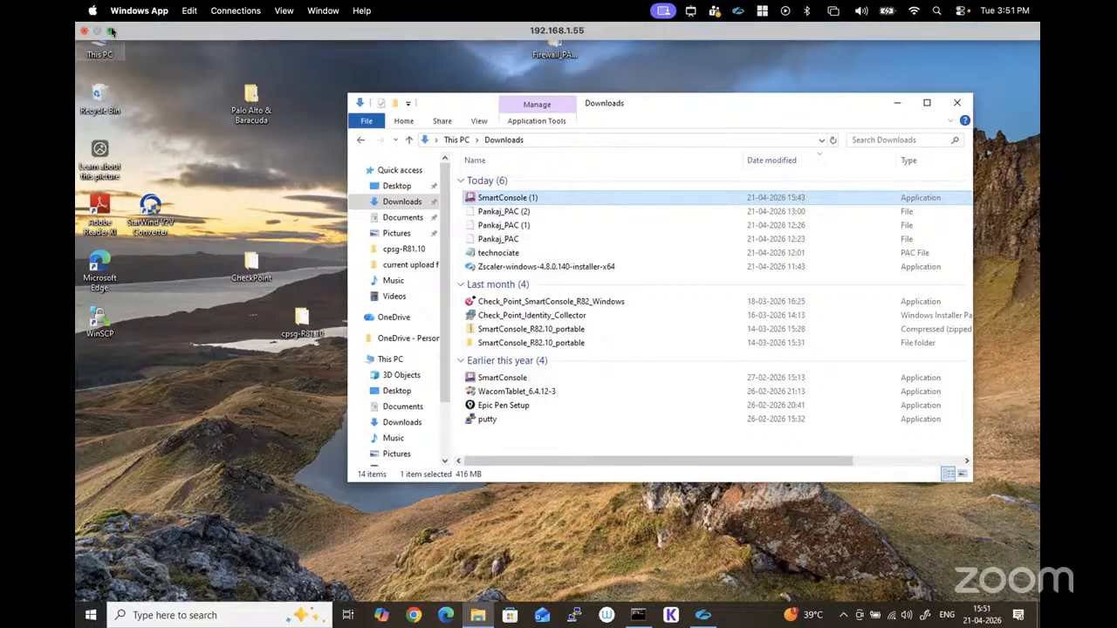
pyautogui.moveTo(223, 35); pyautogui.dragTo(1036, 87)
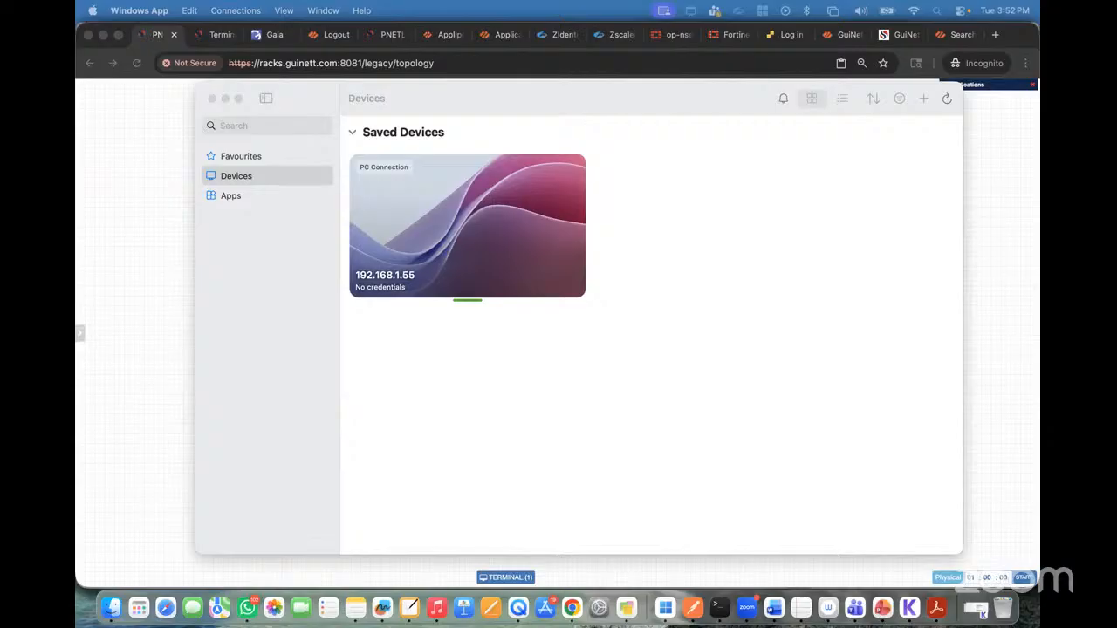
pyautogui.press('super+m')
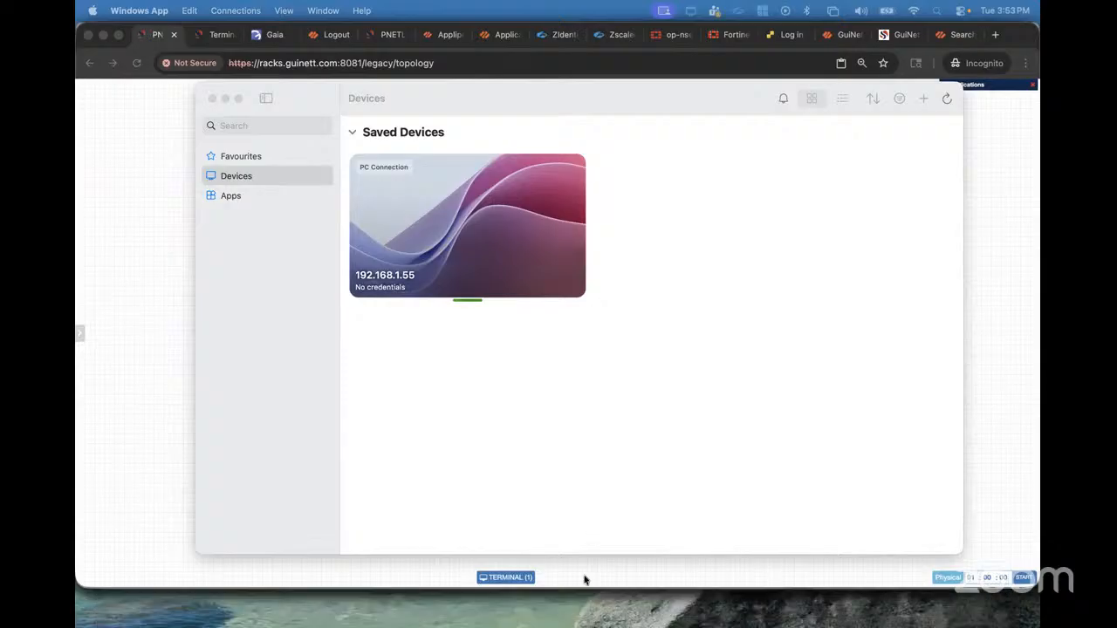
pyautogui.moveTo(572, 621)
pyautogui.moveTo(765, 625)
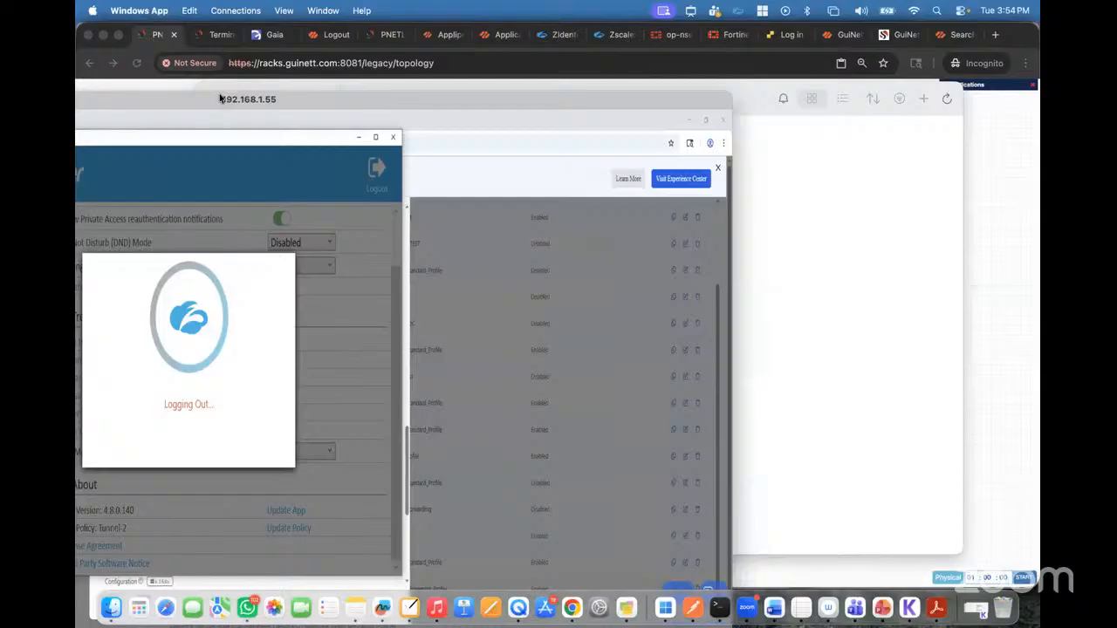
pyautogui.doubleClick(218, 97)
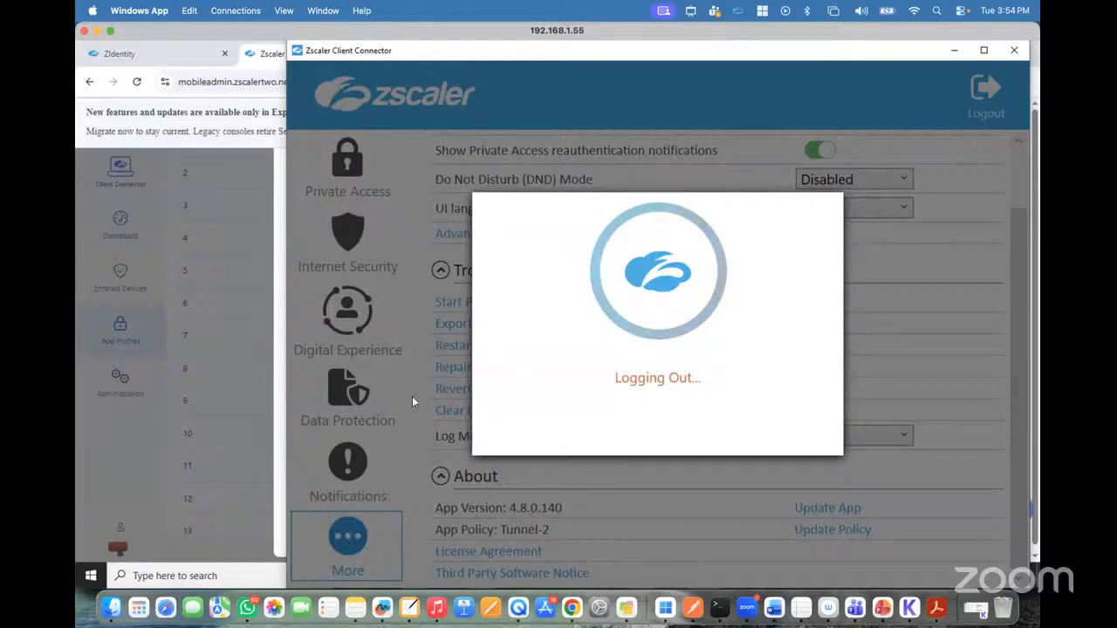
# Step: Open a new browser tab, and move the Zscaler Client Connector window nearer the centre of the remote desktop
pyautogui.click(276, 572)
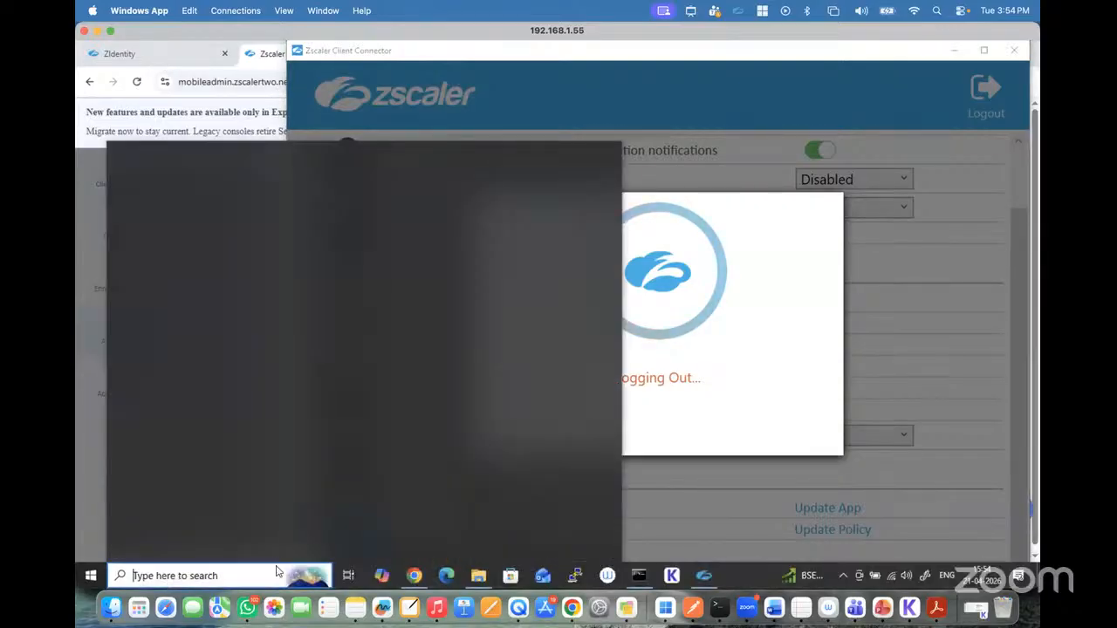
pyautogui.click(417, 575)
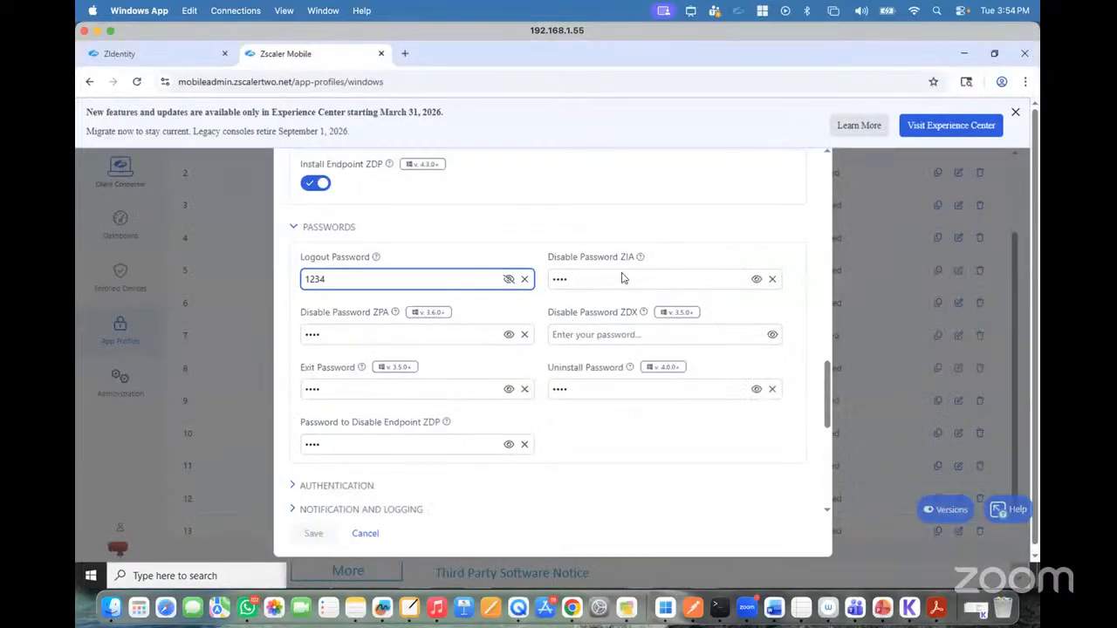
pyautogui.click(405, 54)
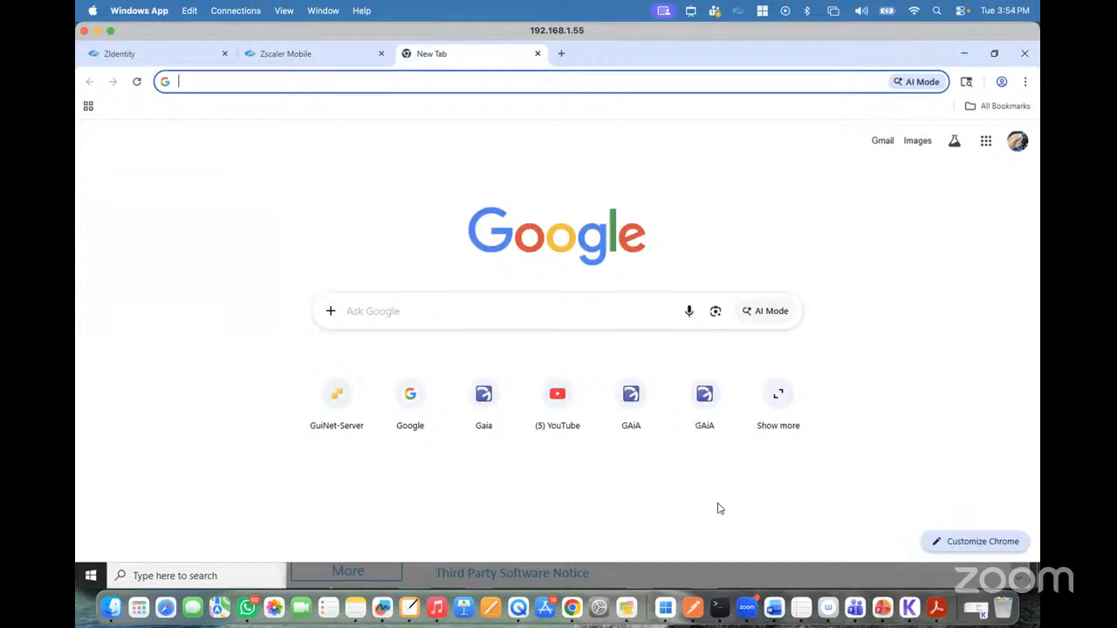
pyautogui.click(291, 571)
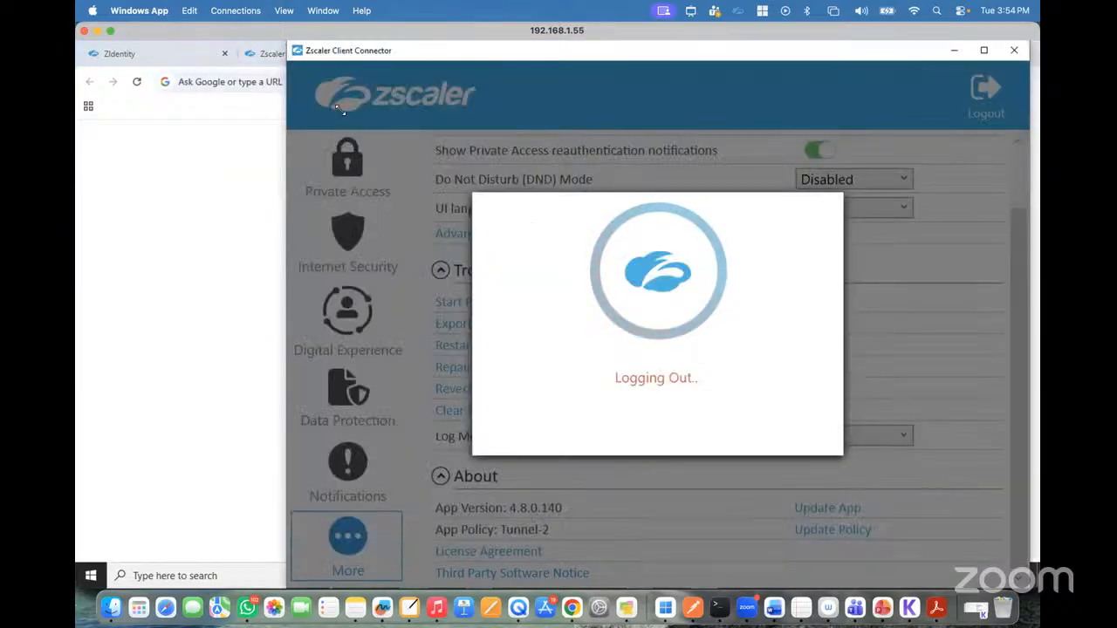
pyautogui.moveTo(500, 46); pyautogui.dragTo(406, 42)
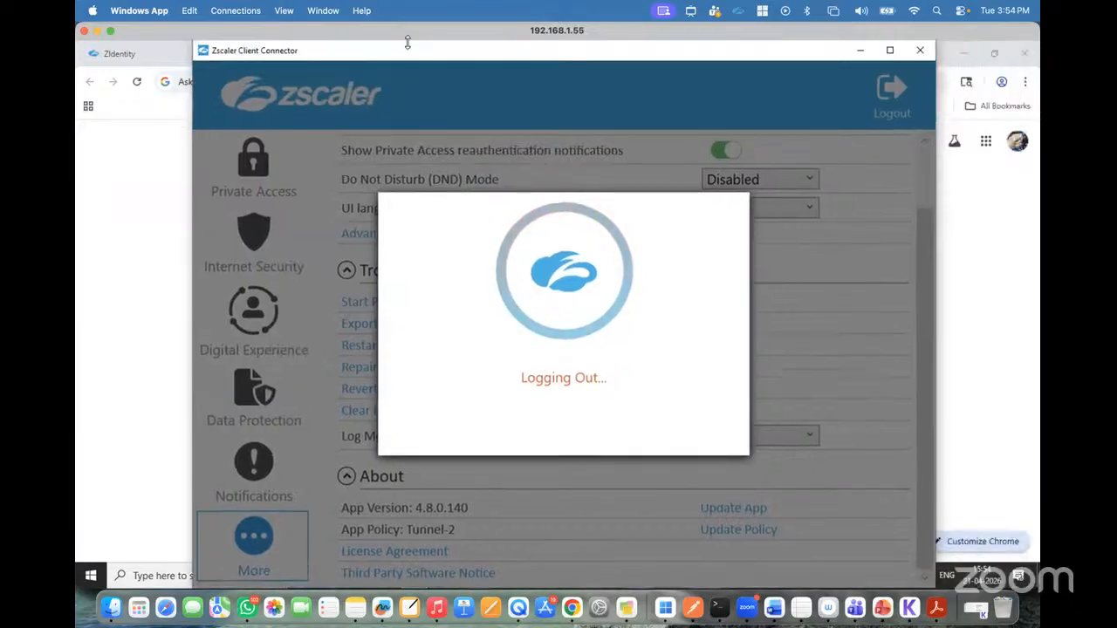
pyautogui.moveTo(681, 52); pyautogui.dragTo(715, 38)
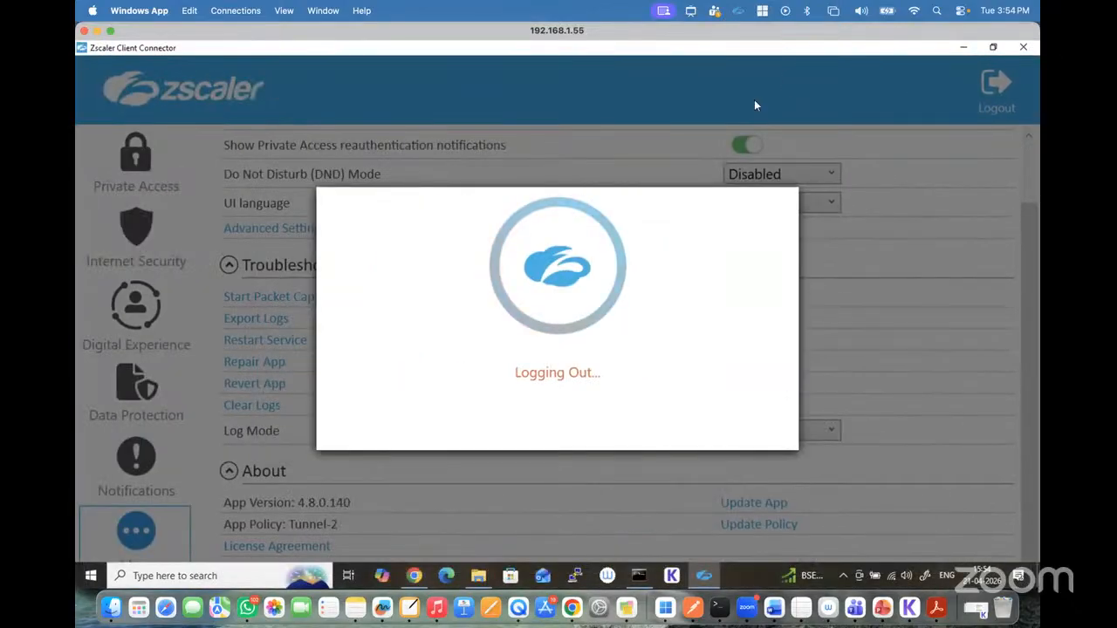
pyautogui.doubleClick(392, 49)
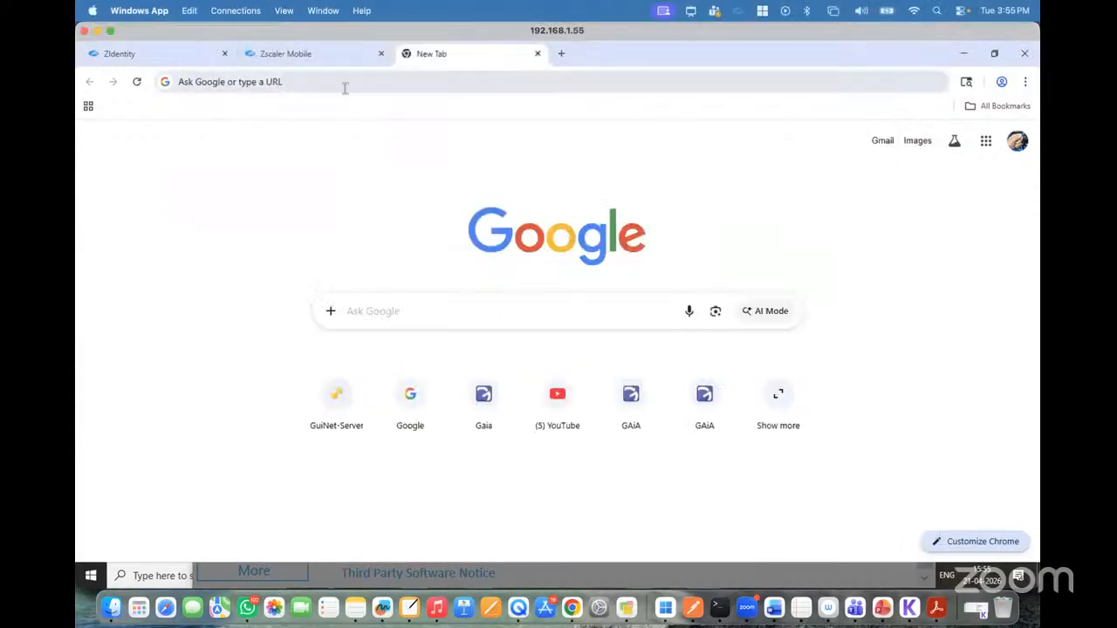
# Step: Load google.com in the new tab, declining the Chrome offer, and close the Zscaler Client Connector window
pyautogui.click(342, 87)
pyautogui.write('goo')
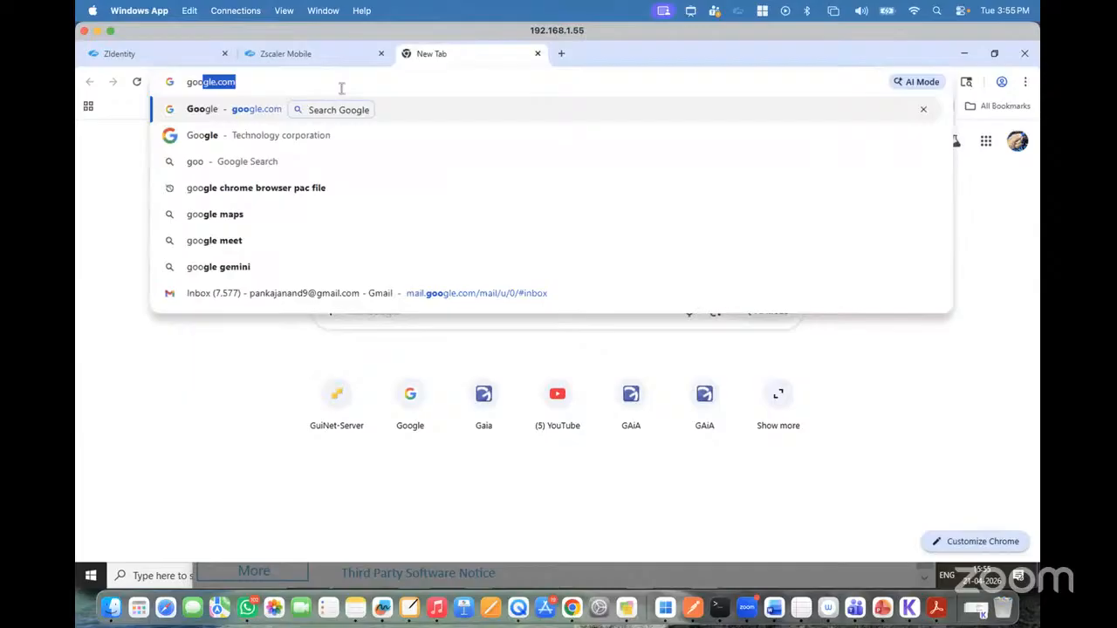
pyautogui.press('Return')
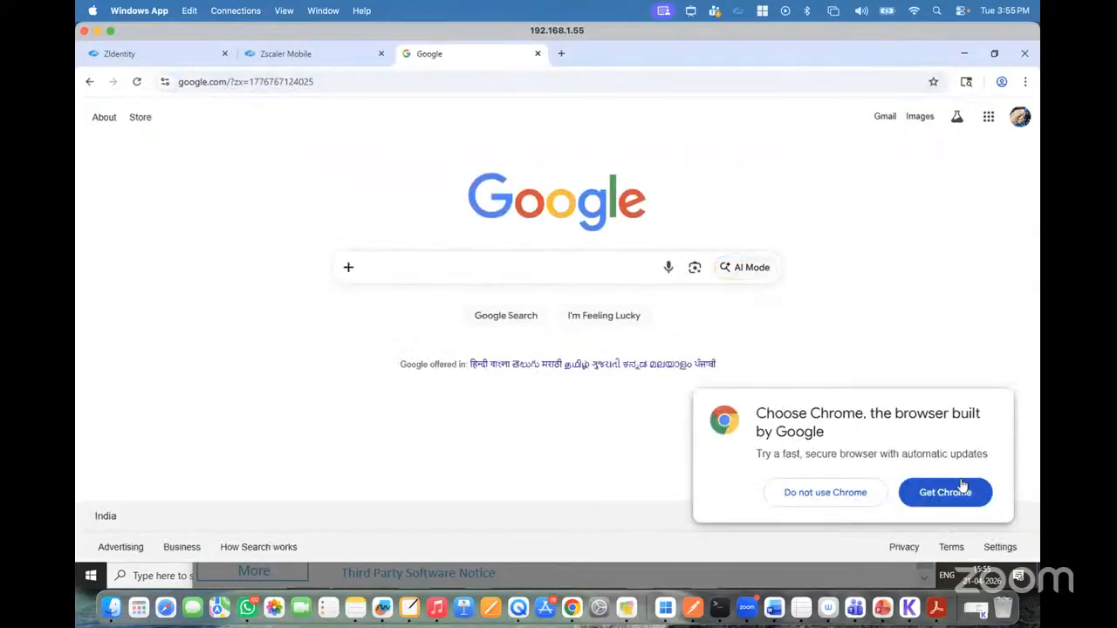
pyautogui.click(860, 492)
pyautogui.click(649, 583)
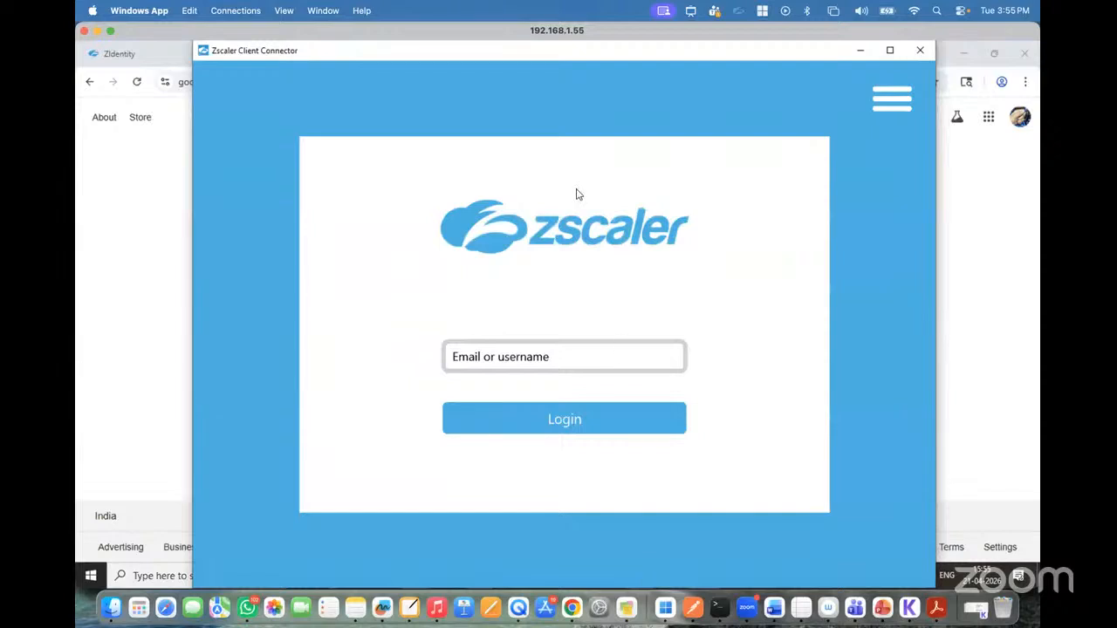
pyautogui.click(925, 54)
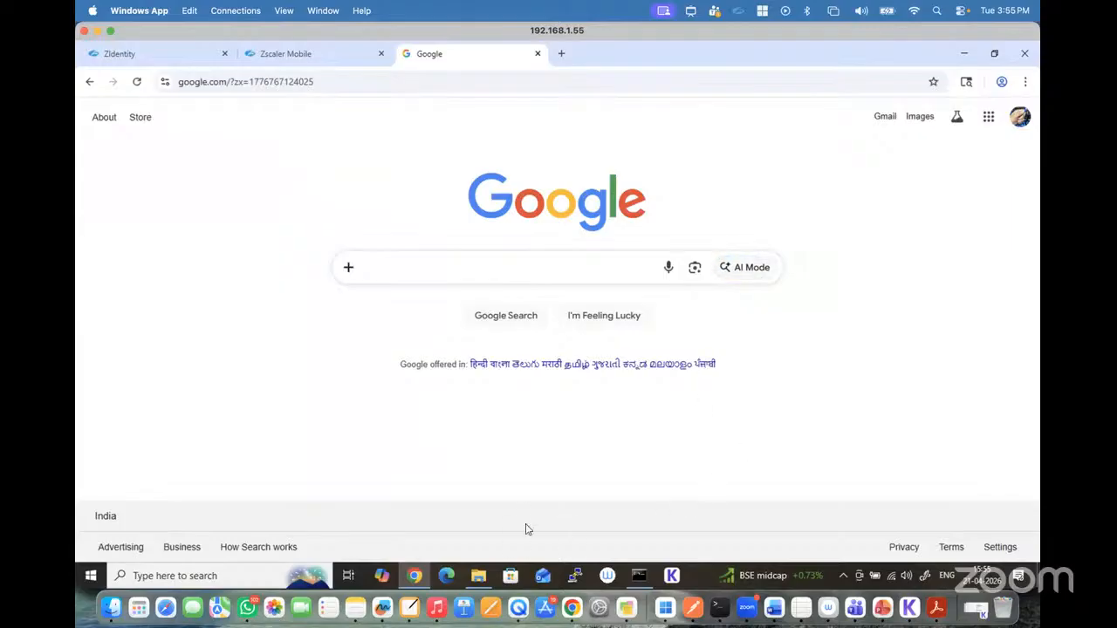
# Step: Run the SmartConsole (1) installer from Downloads with permission to make changes, and minimize the folder window
pyautogui.click(478, 575)
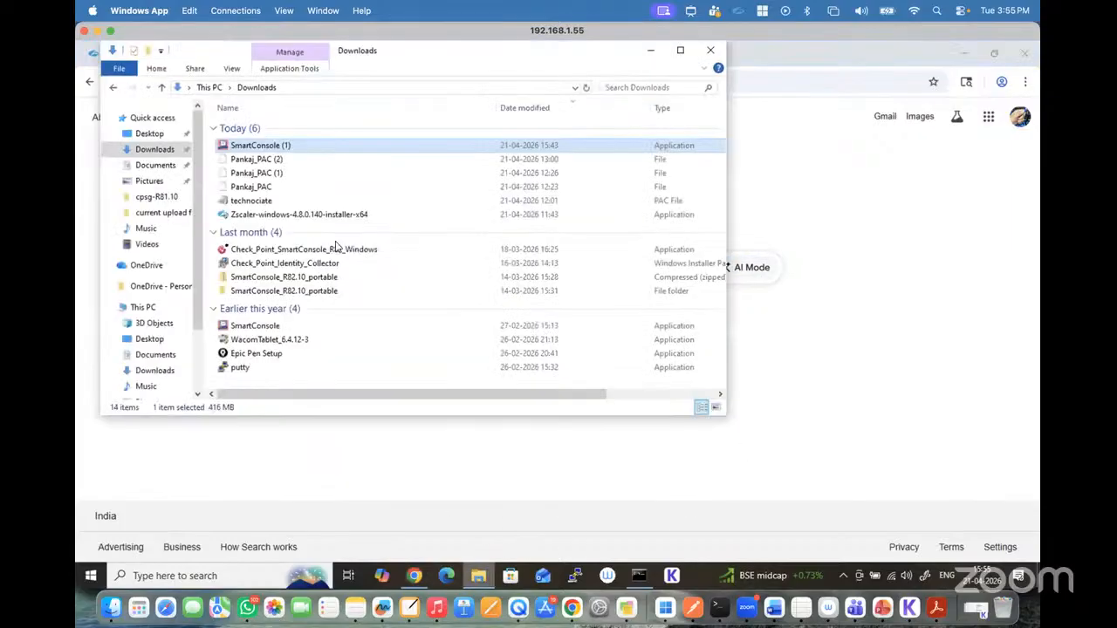
pyautogui.doubleClick(260, 147)
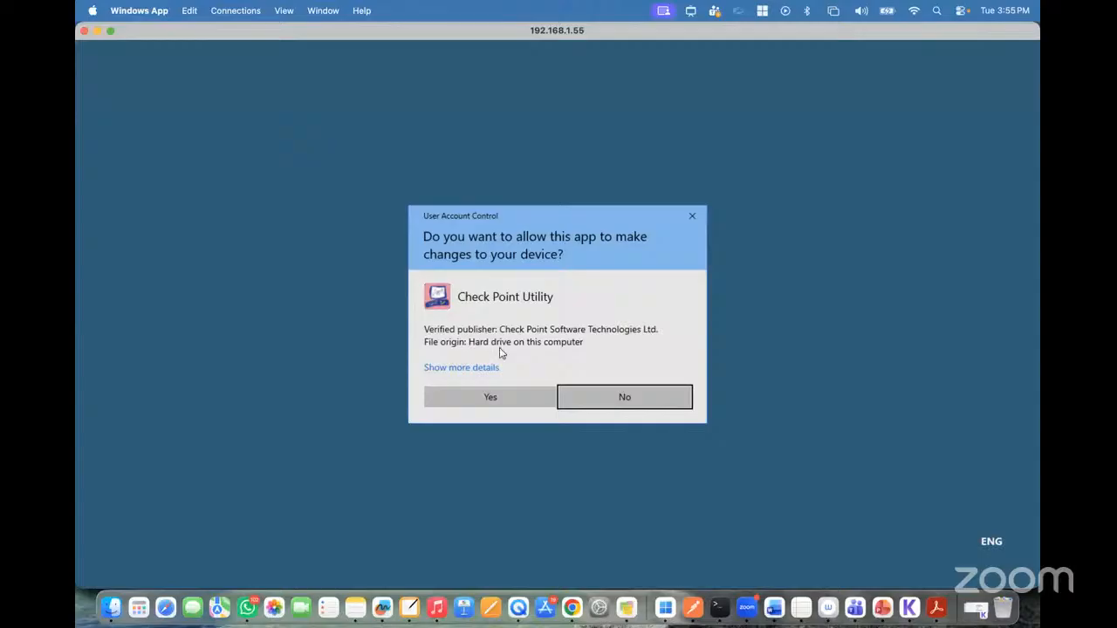
pyautogui.click(475, 398)
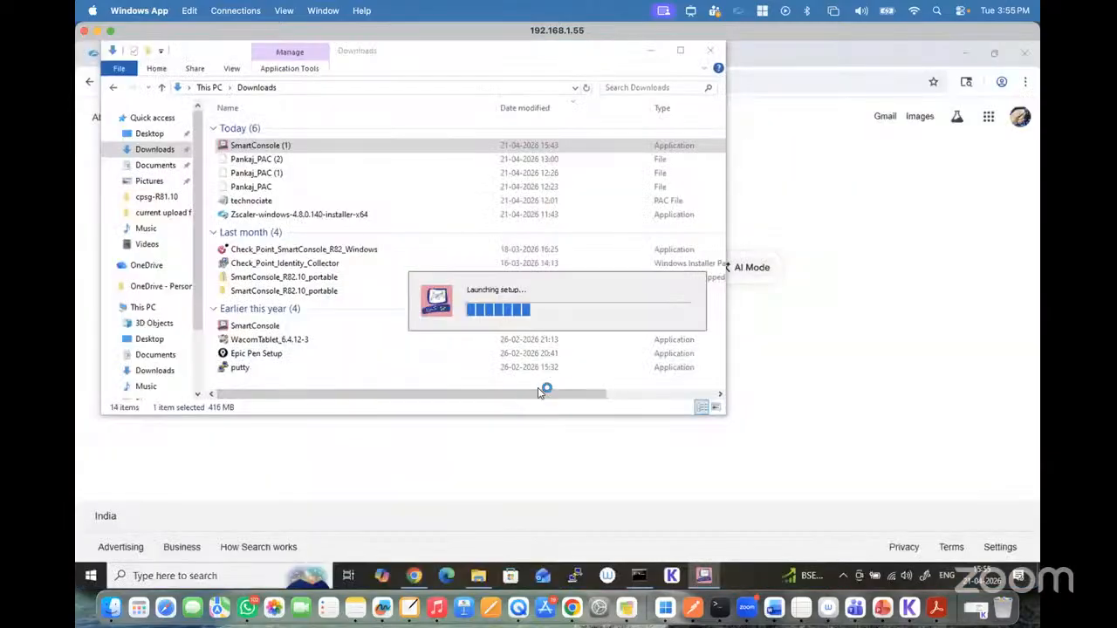
pyautogui.click(651, 51)
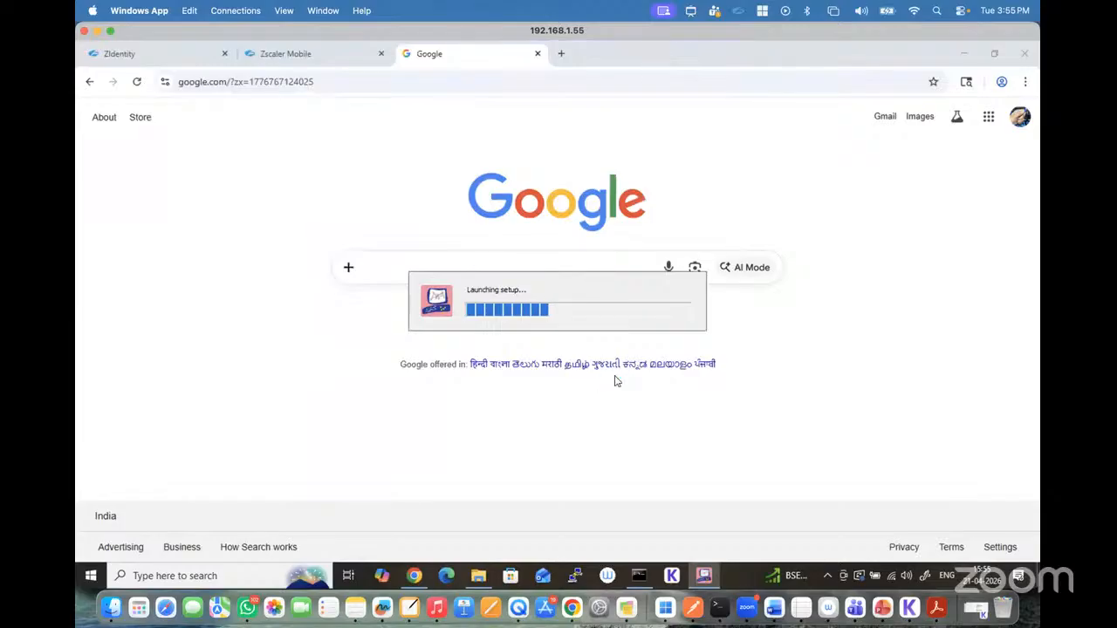
# Step: Agree to the End User License Agreement, try installing SmartConsole in the default R81.10 directory, and quit the installer
pyautogui.click(494, 345)
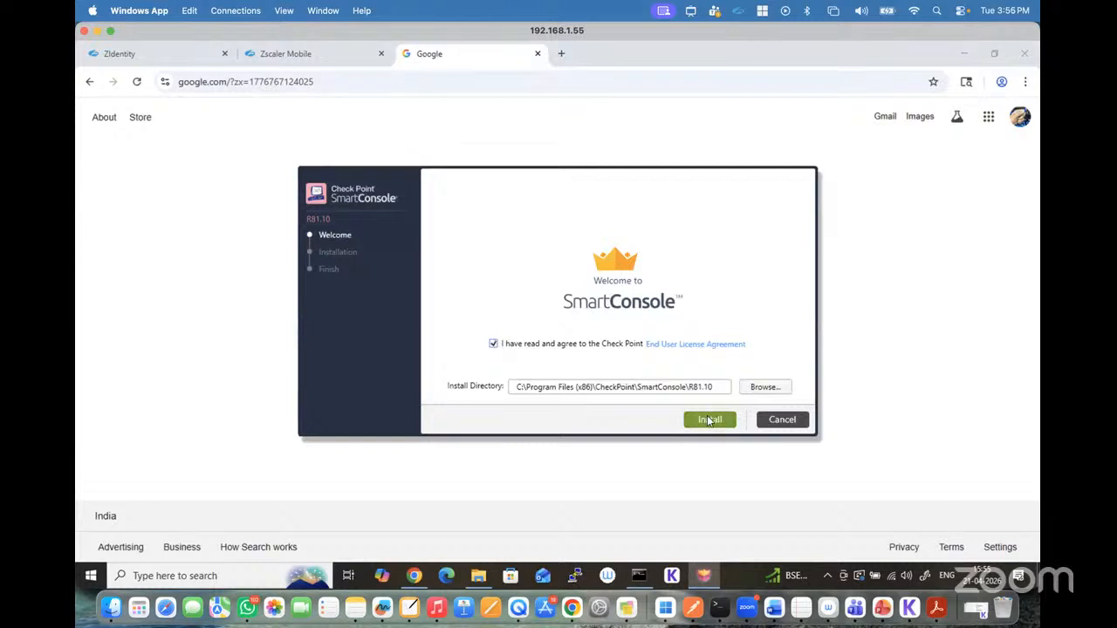
pyautogui.click(711, 419)
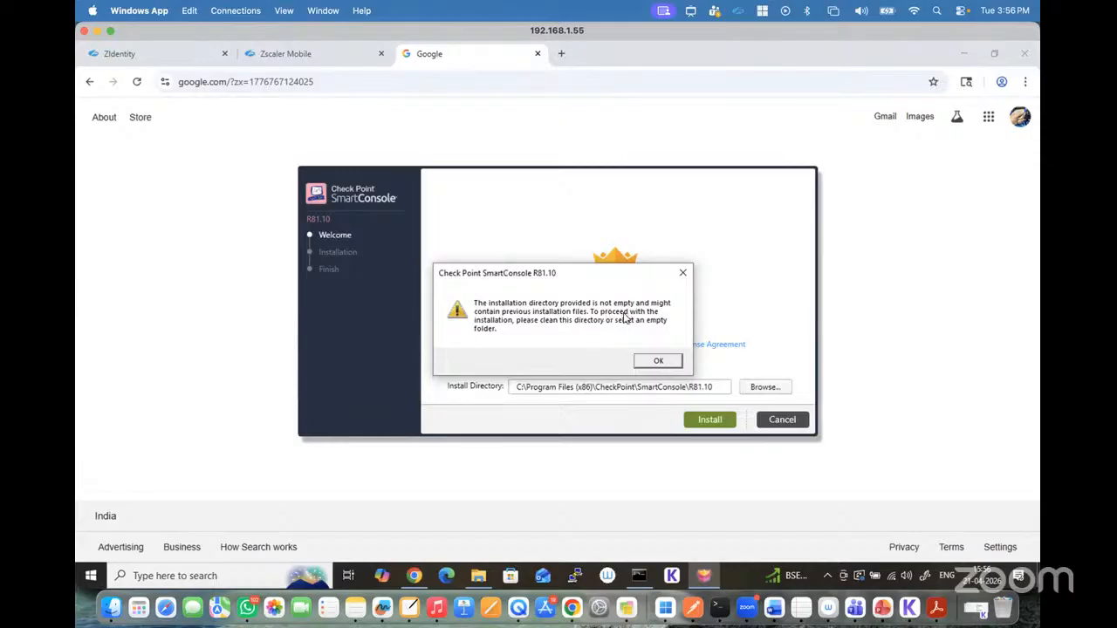
pyautogui.click(656, 358)
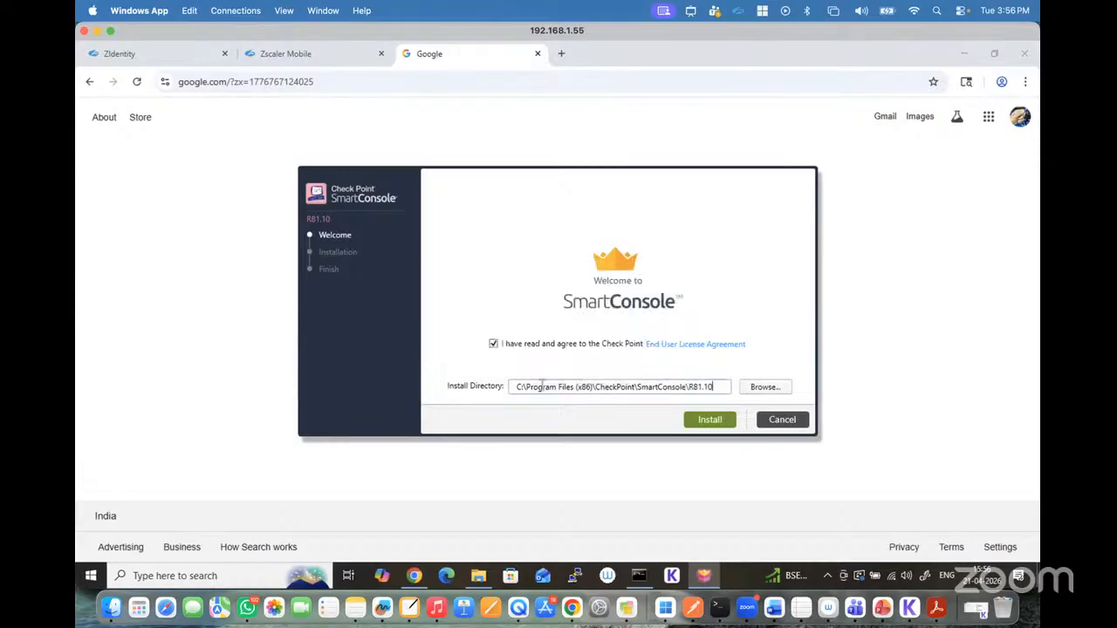
pyautogui.moveTo(714, 386); pyautogui.dragTo(458, 389)
pyautogui.click(783, 419)
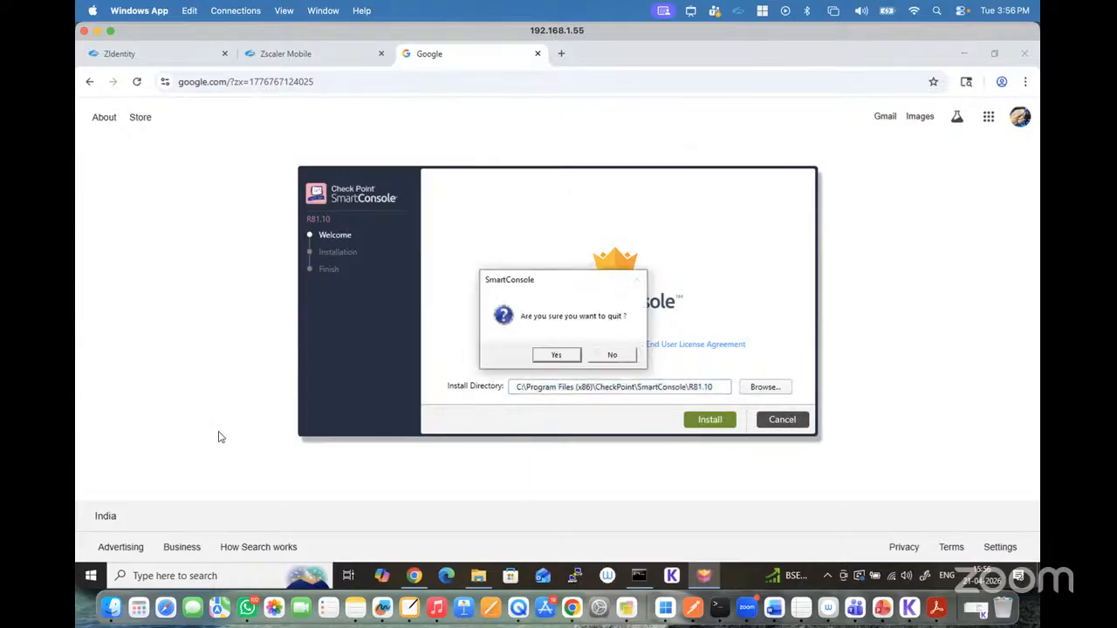
pyautogui.click(556, 354)
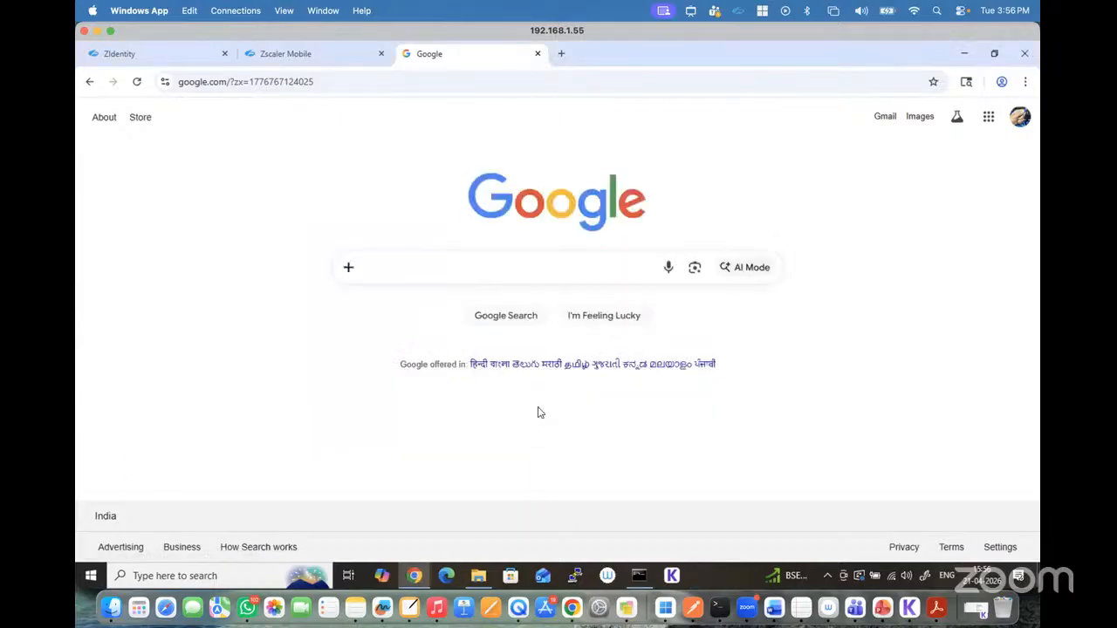
# Step: Run the older SmartConsole installer from Downloads, and try installing it in the default directory with the license agreement accepted
pyautogui.click(482, 576)
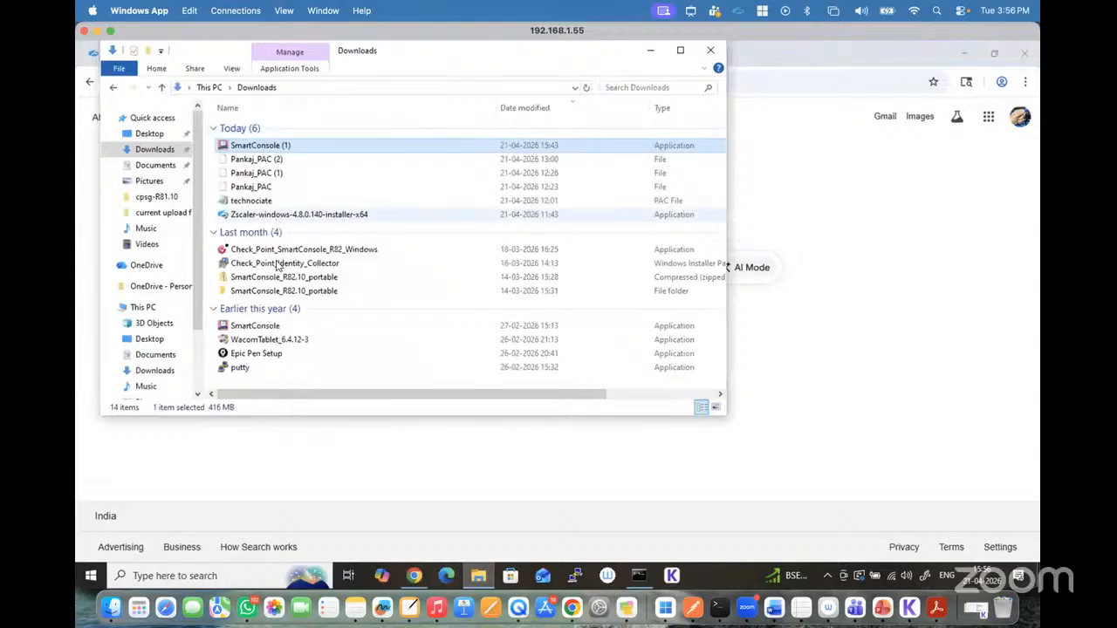
pyautogui.doubleClick(258, 328)
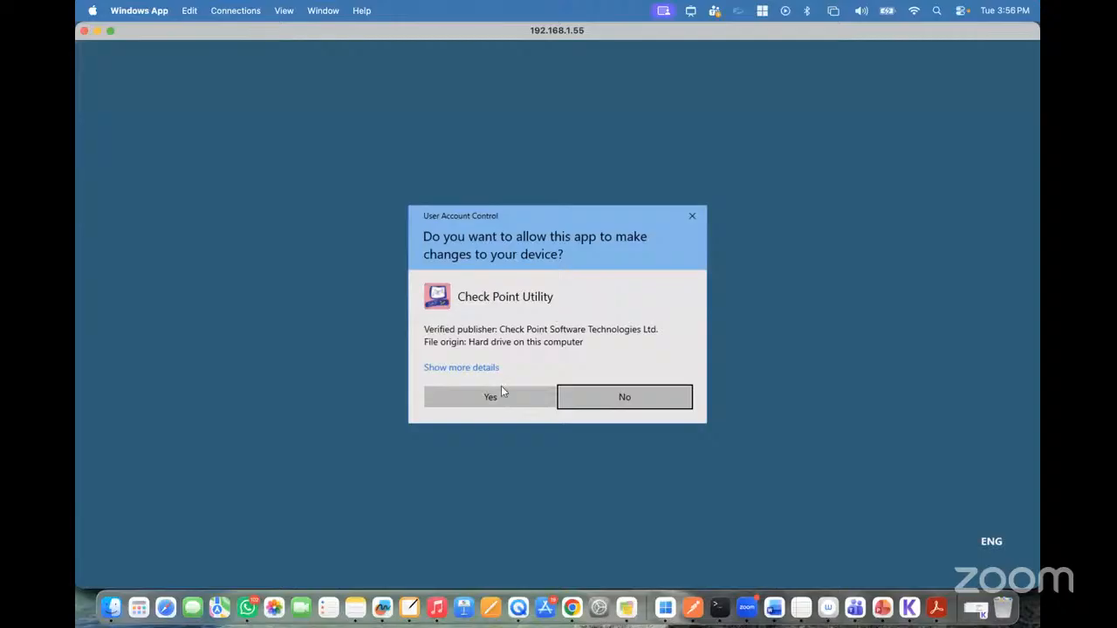
pyautogui.click(501, 394)
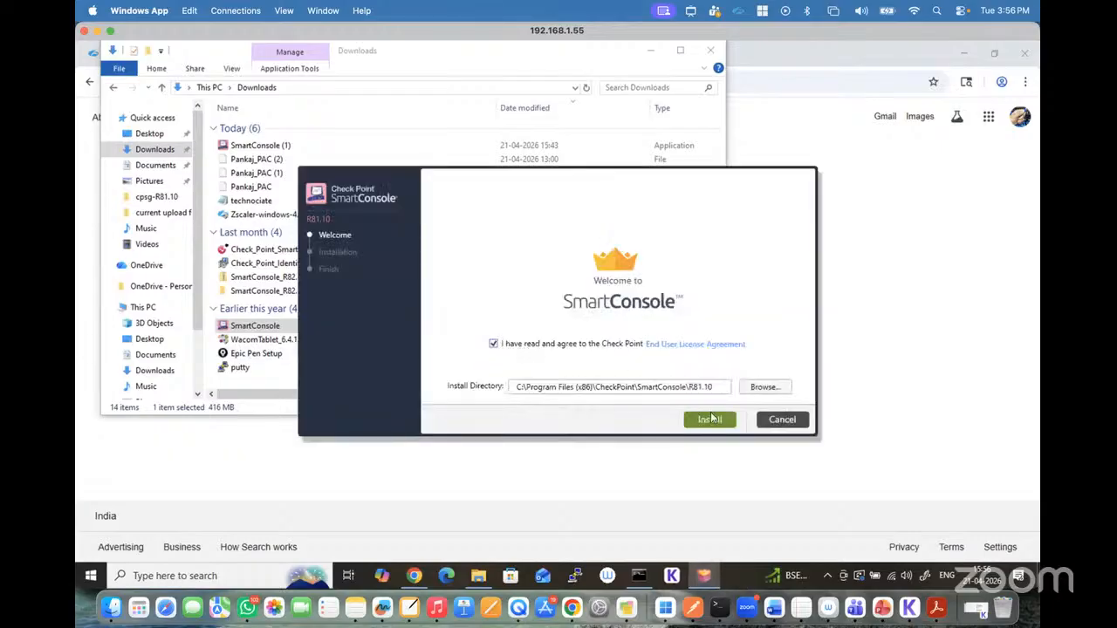
pyautogui.click(711, 420)
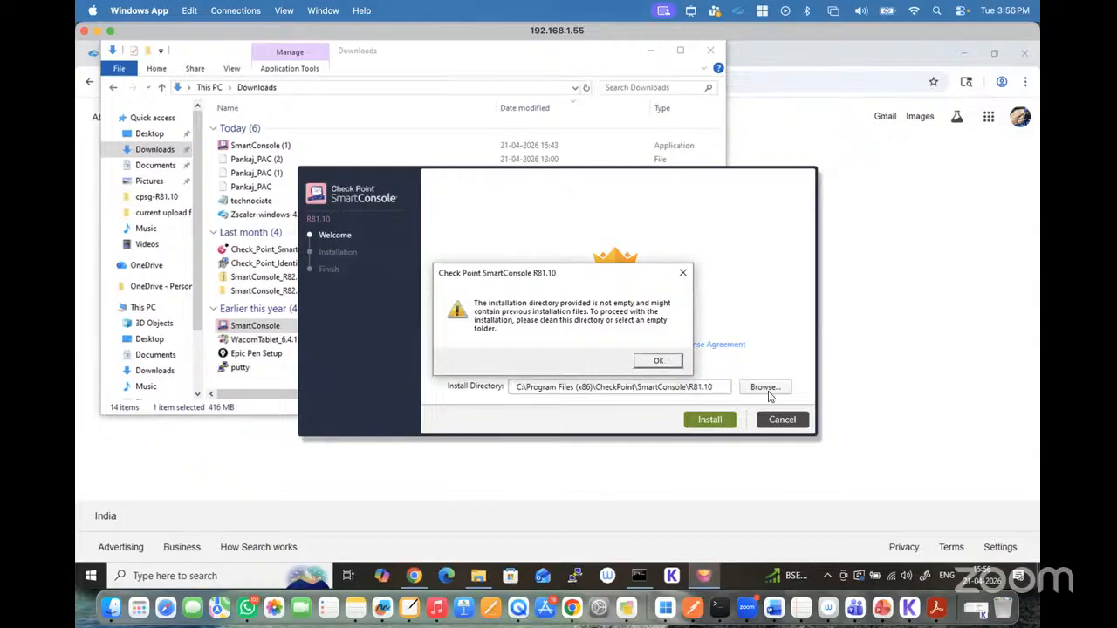
pyautogui.click(658, 360)
# Step: Change the install directory to the Downloads folder, try installing SmartConsole there, and quit the installer
pyautogui.click(765, 388)
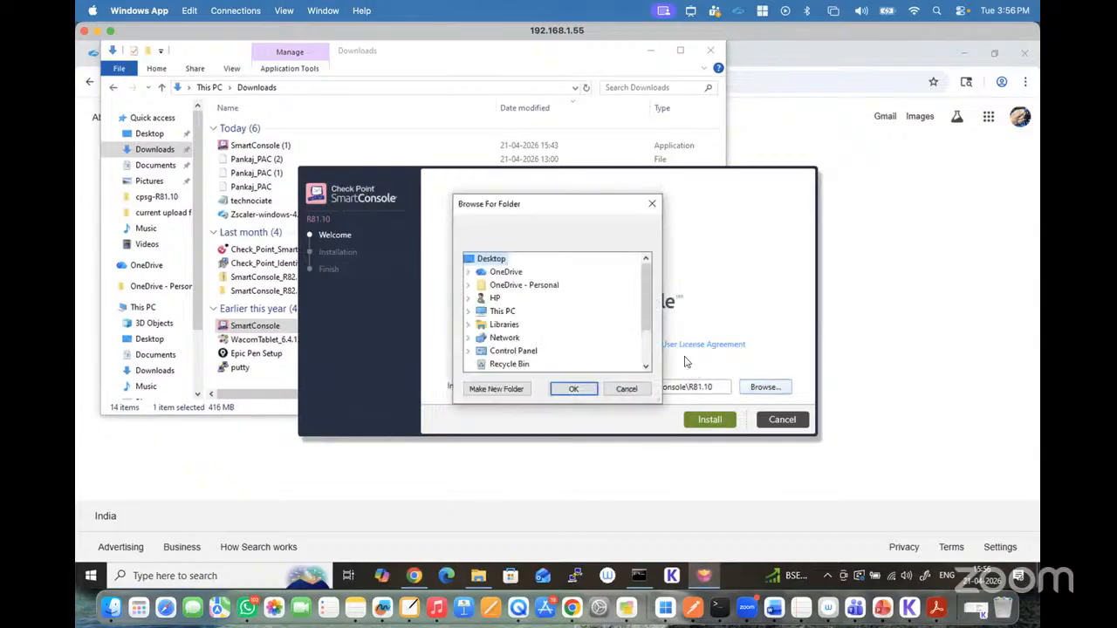
pyautogui.click(470, 313)
pyautogui.doubleClick(508, 312)
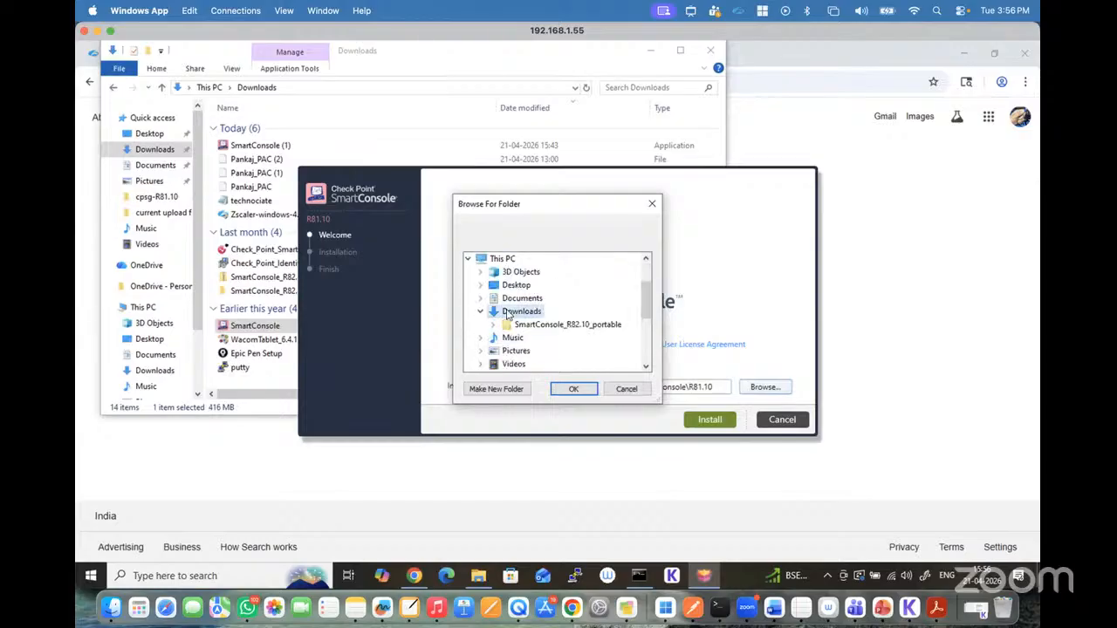
pyautogui.click(577, 390)
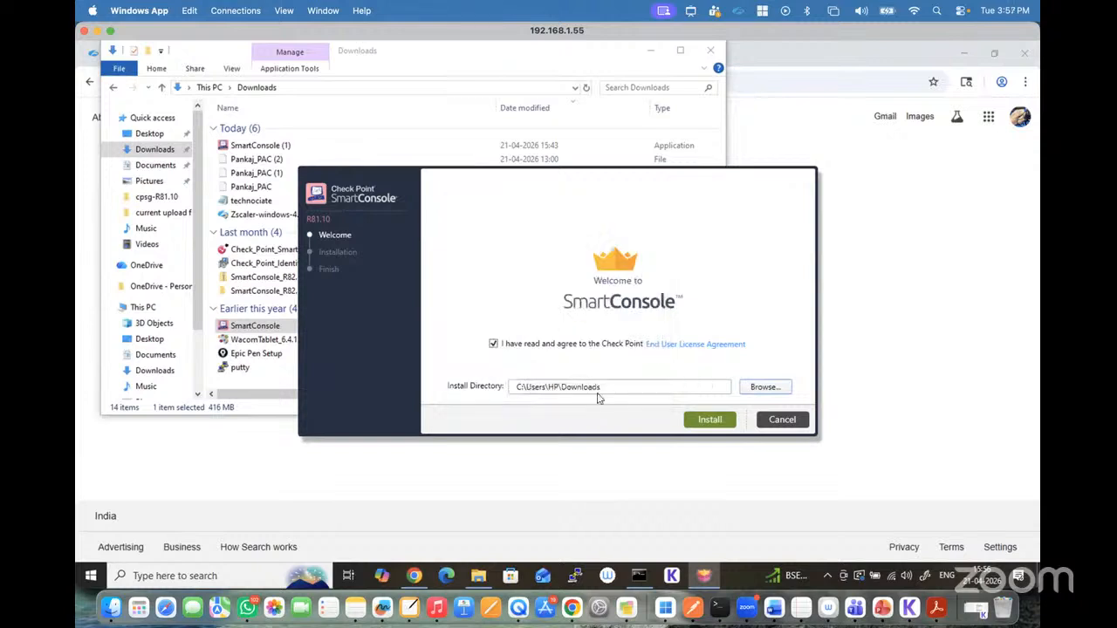
pyautogui.click(728, 422)
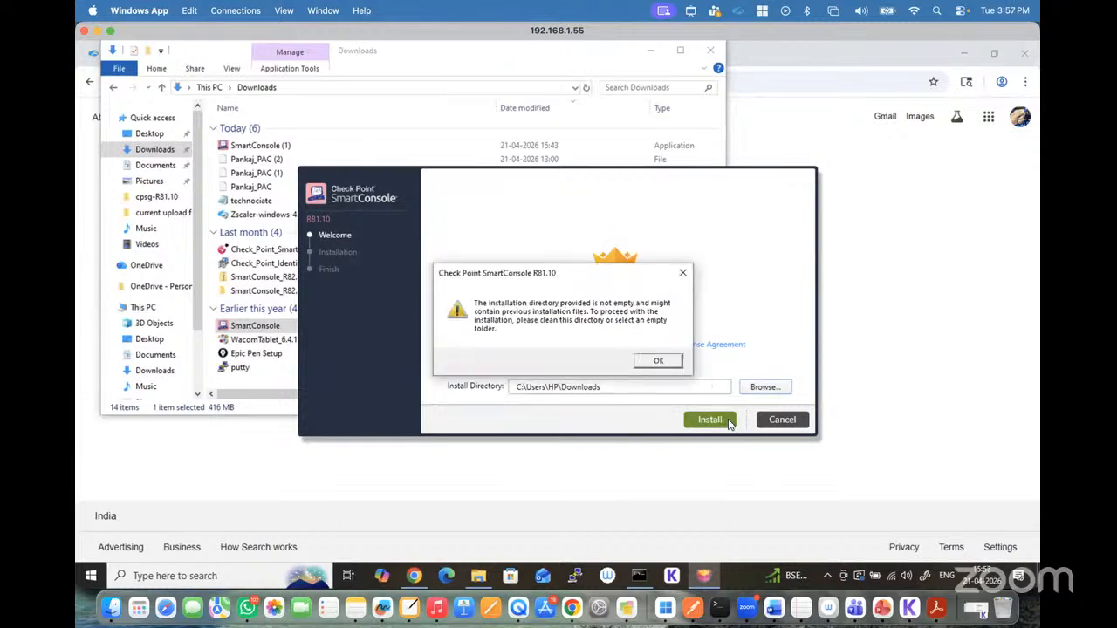
pyautogui.click(660, 362)
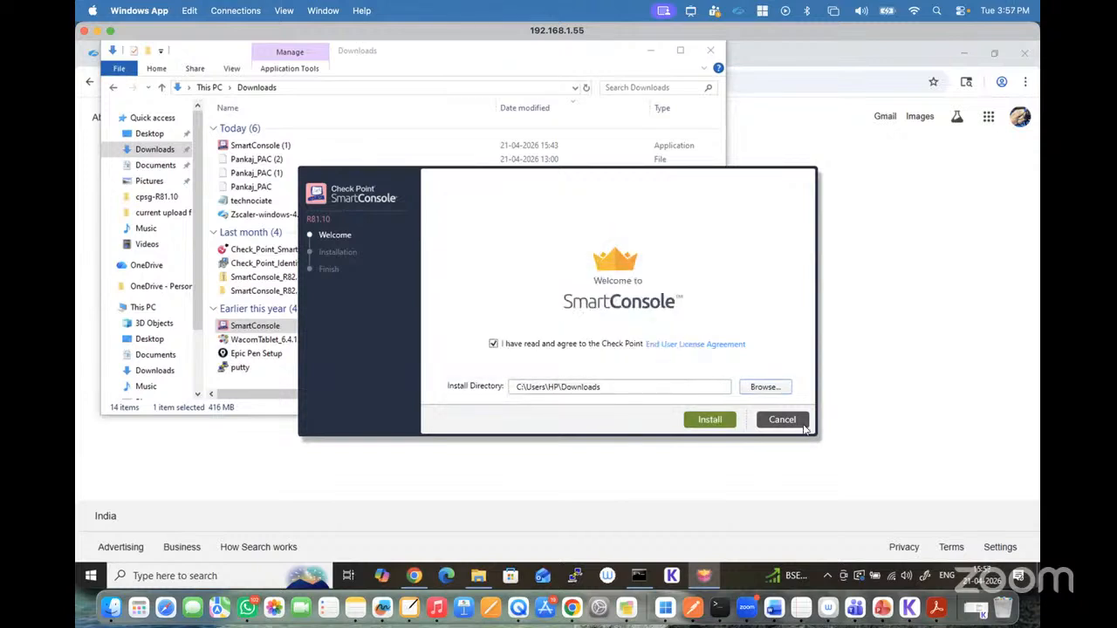
pyautogui.click(782, 420)
pyautogui.click(553, 355)
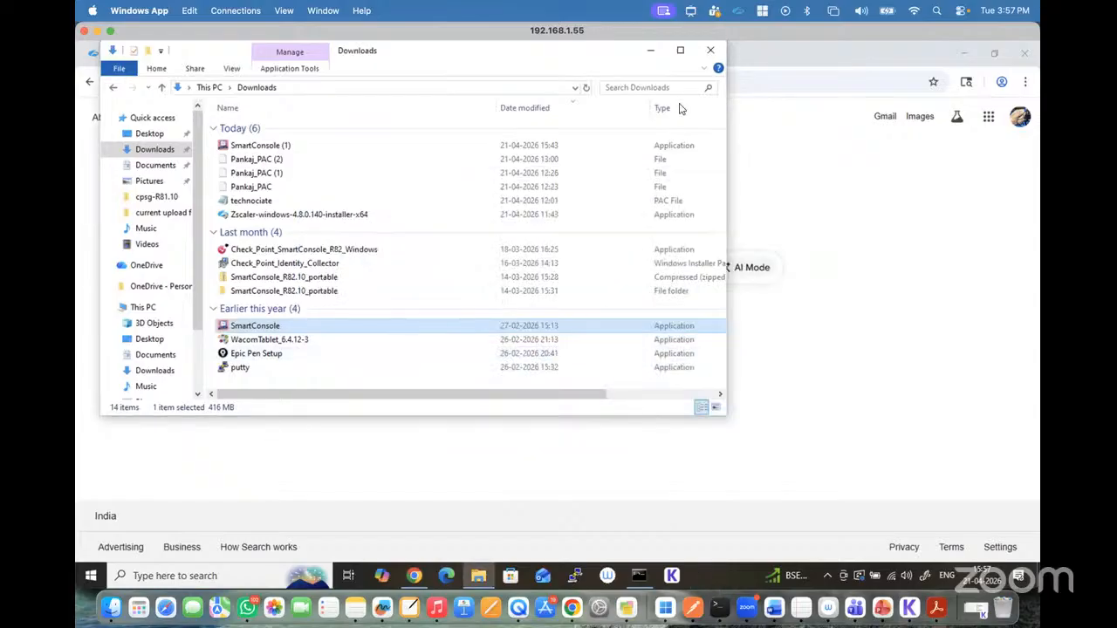
# Step: Close the Downloads window and open the %temp% folder
pyautogui.click(710, 50)
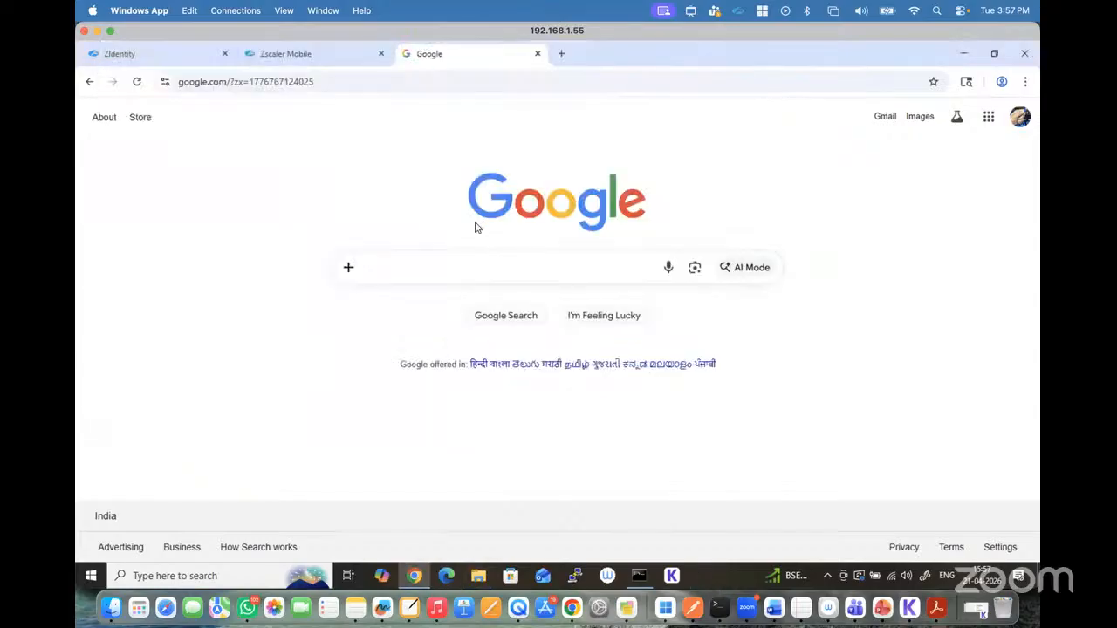
pyautogui.click(171, 579)
pyautogui.press('super')
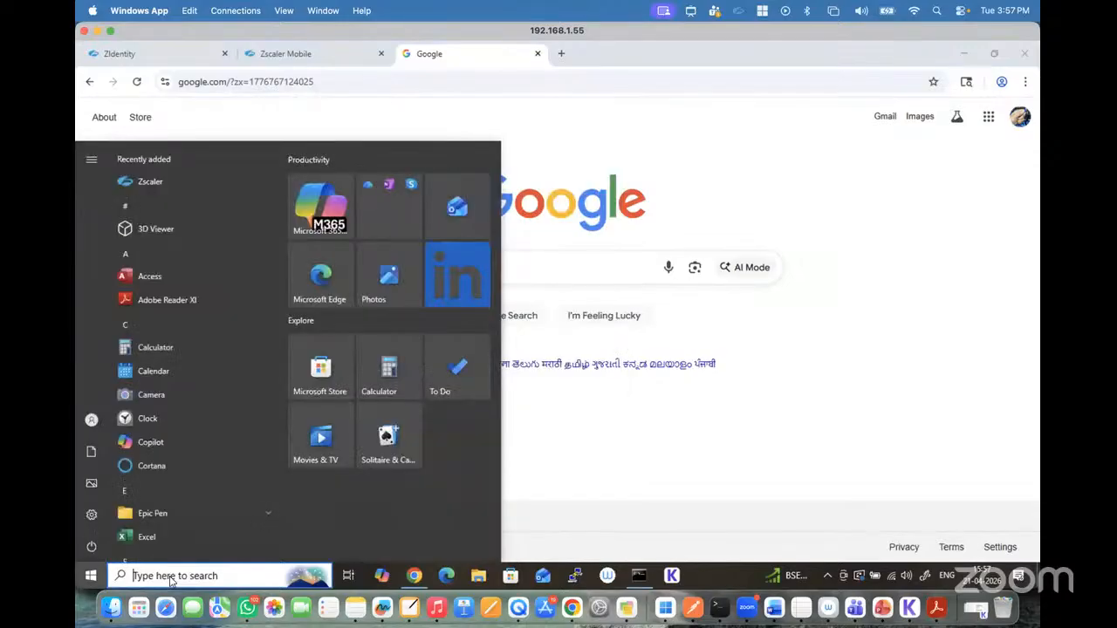
pyautogui.press('super+r')
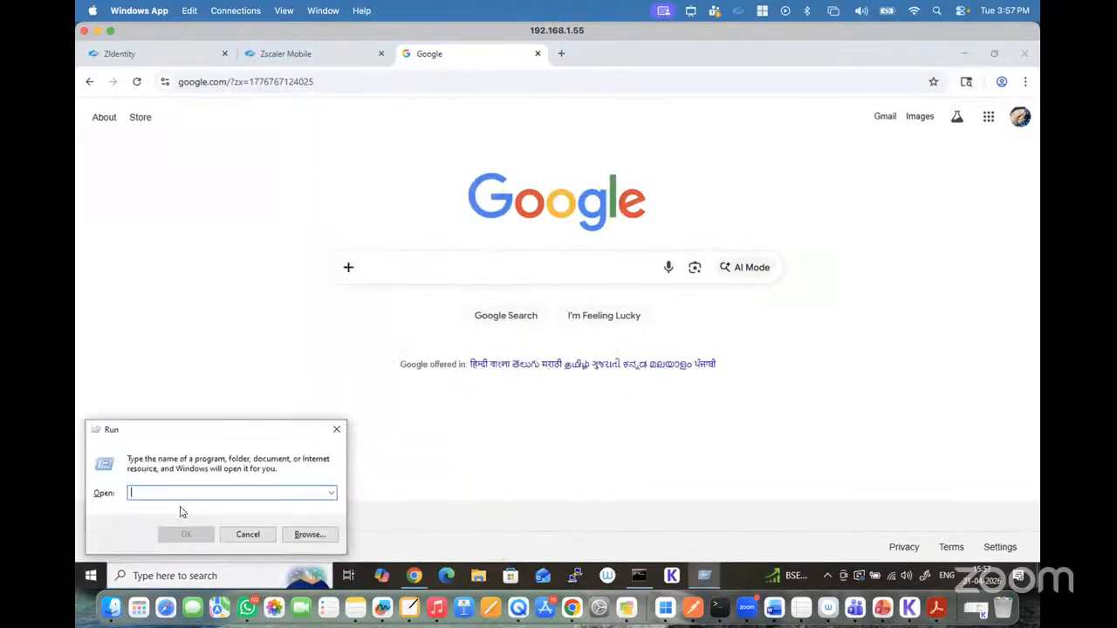
pyautogui.write('%temp%')
pyautogui.press('Return')
# Step: Delete all items in the Temp folder, skipping a file in use, and close the folder
pyautogui.hotkey('ctrl', 'a')
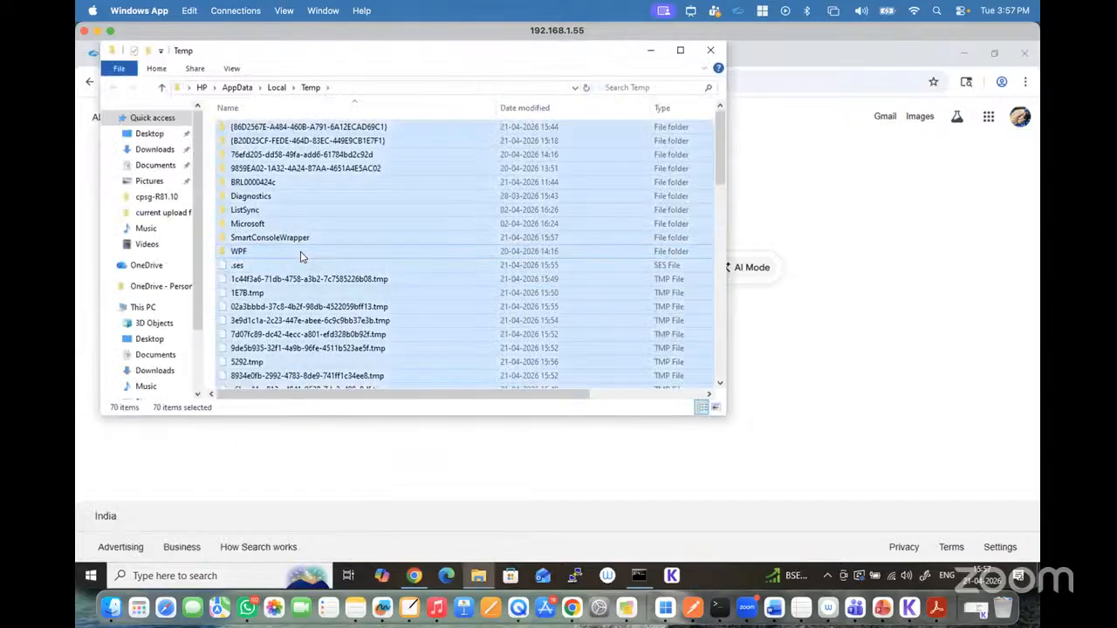
pyautogui.rightClick(300, 251)
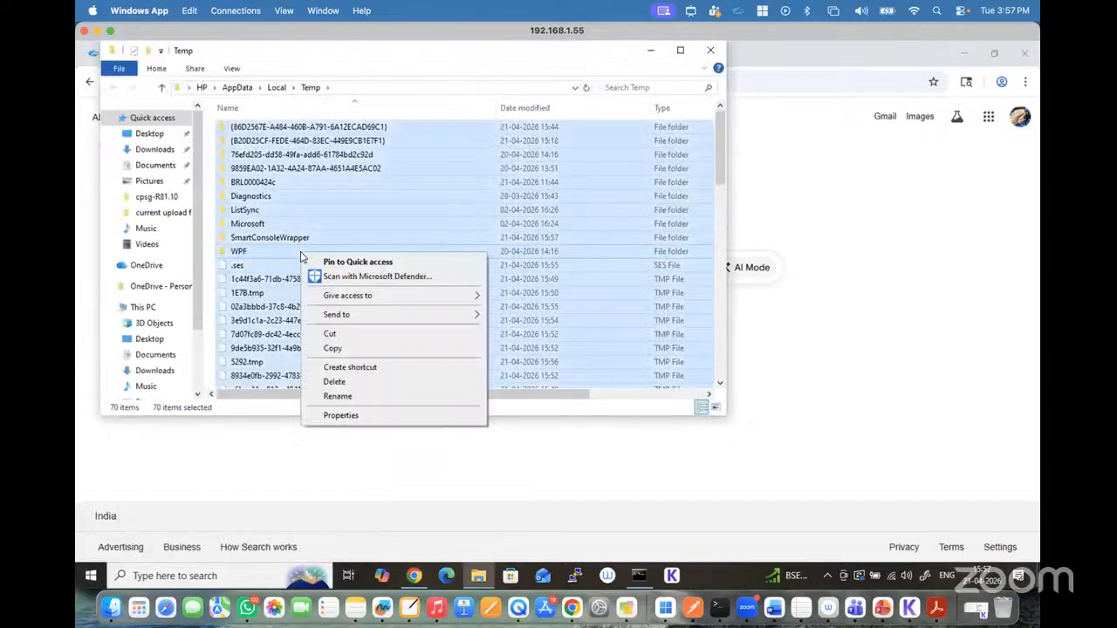
pyautogui.click(339, 379)
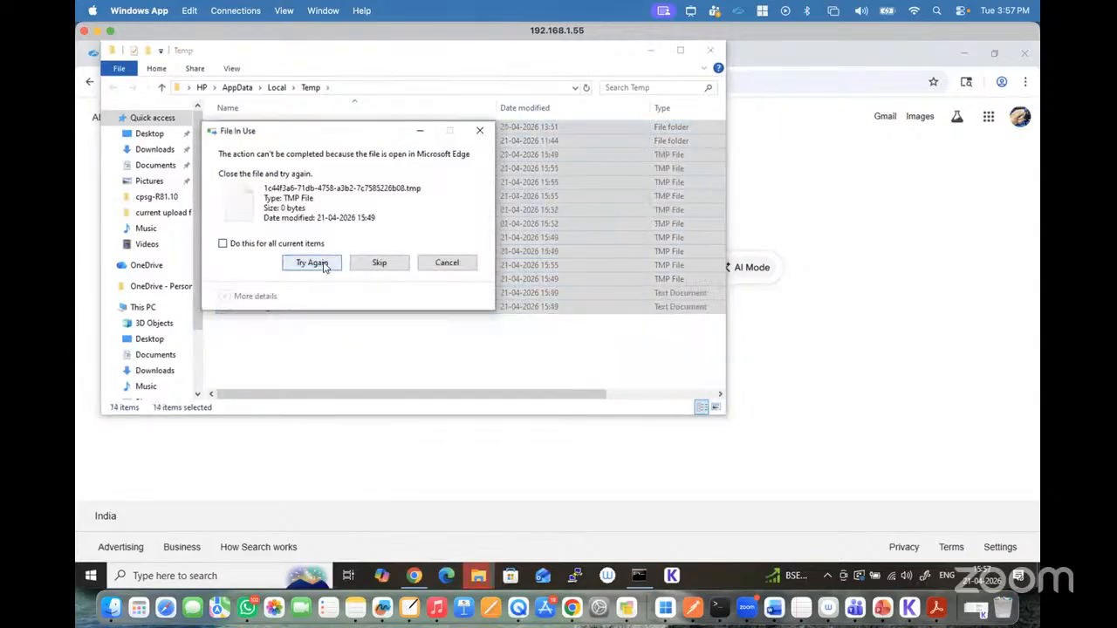
pyautogui.click(376, 262)
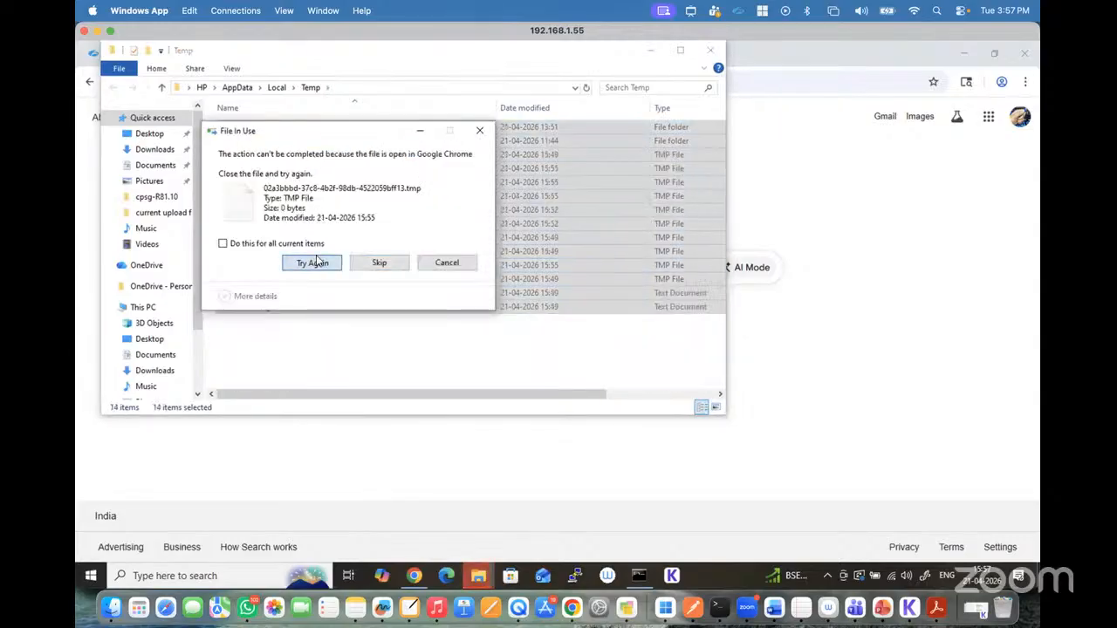
pyautogui.click(312, 263)
pyautogui.click(476, 125)
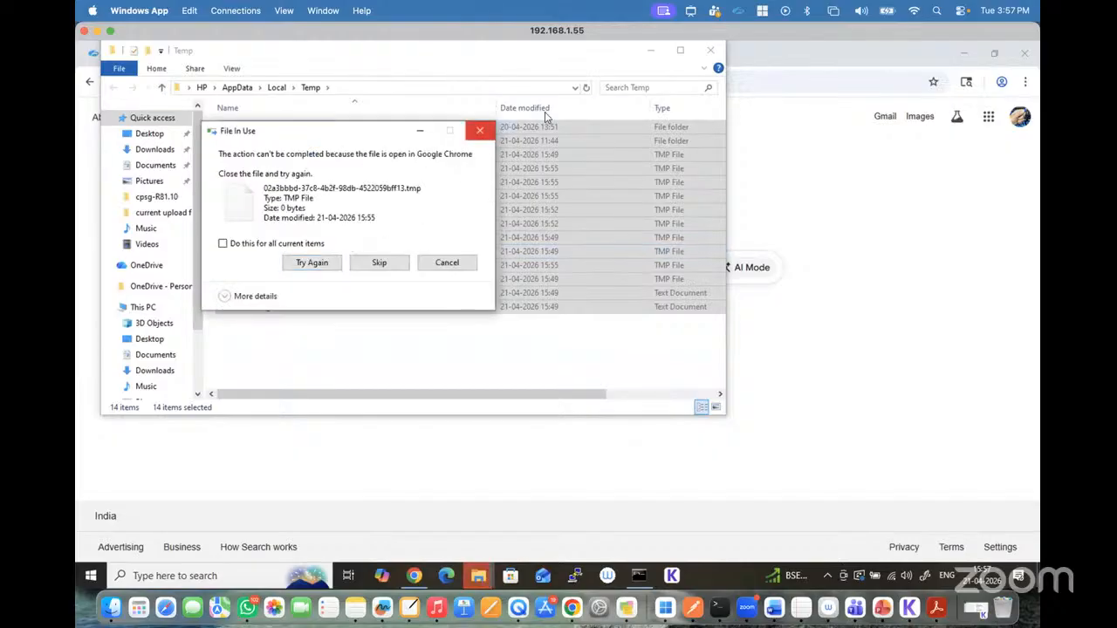
pyautogui.click(705, 52)
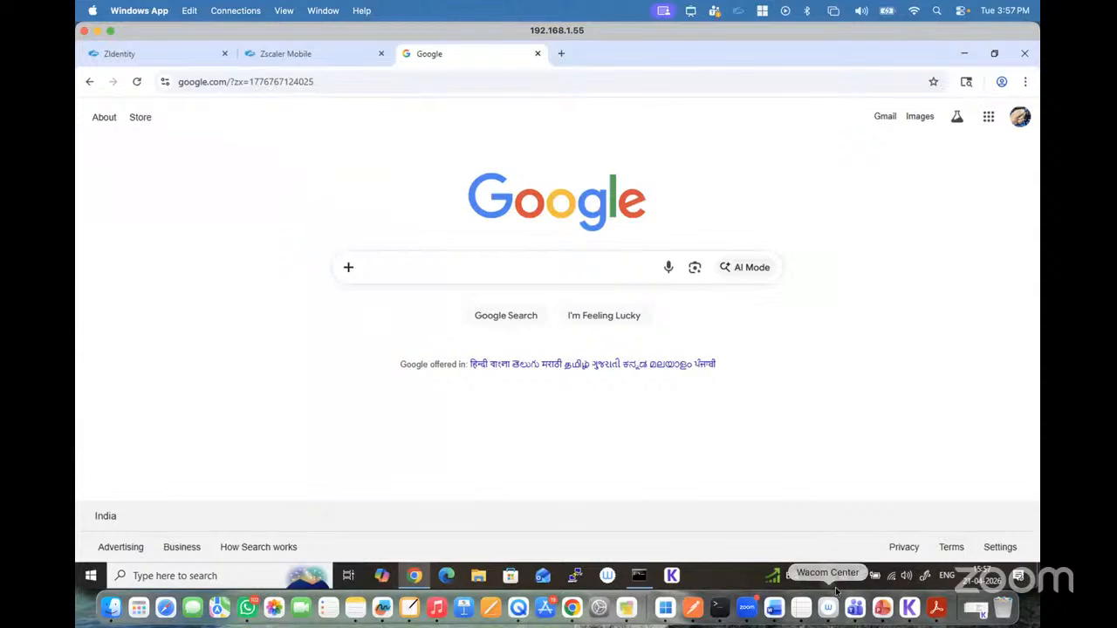
# Step: Search the remote Windows machine for SmartConsole and run SmartConsole (1).exe as administrator
pyautogui.click(827, 575)
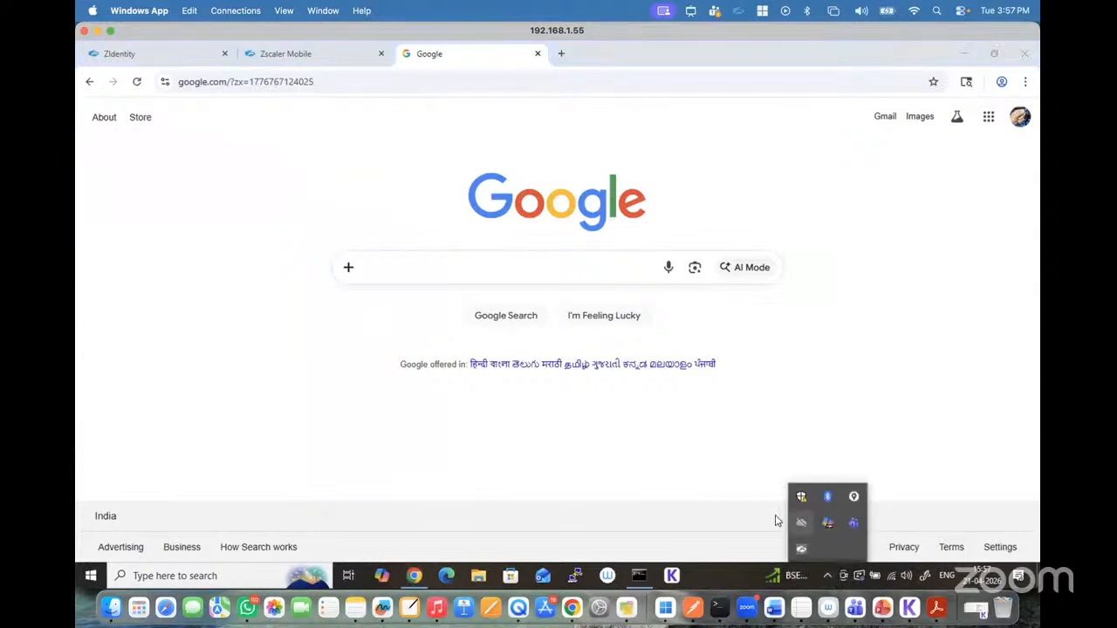
pyautogui.click(162, 580)
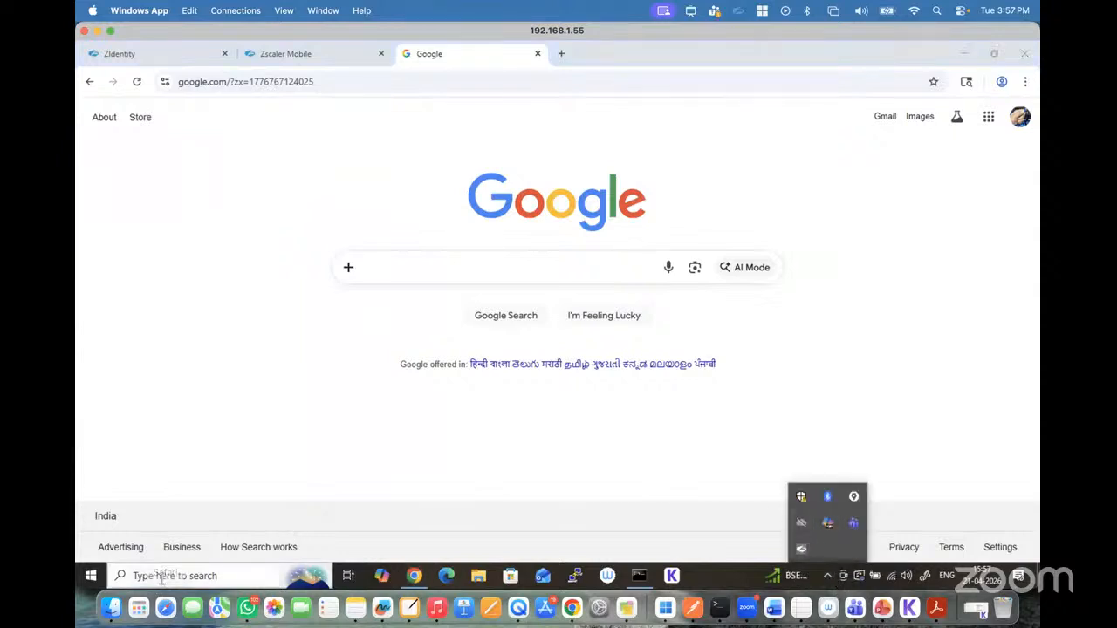
pyautogui.write('sma')
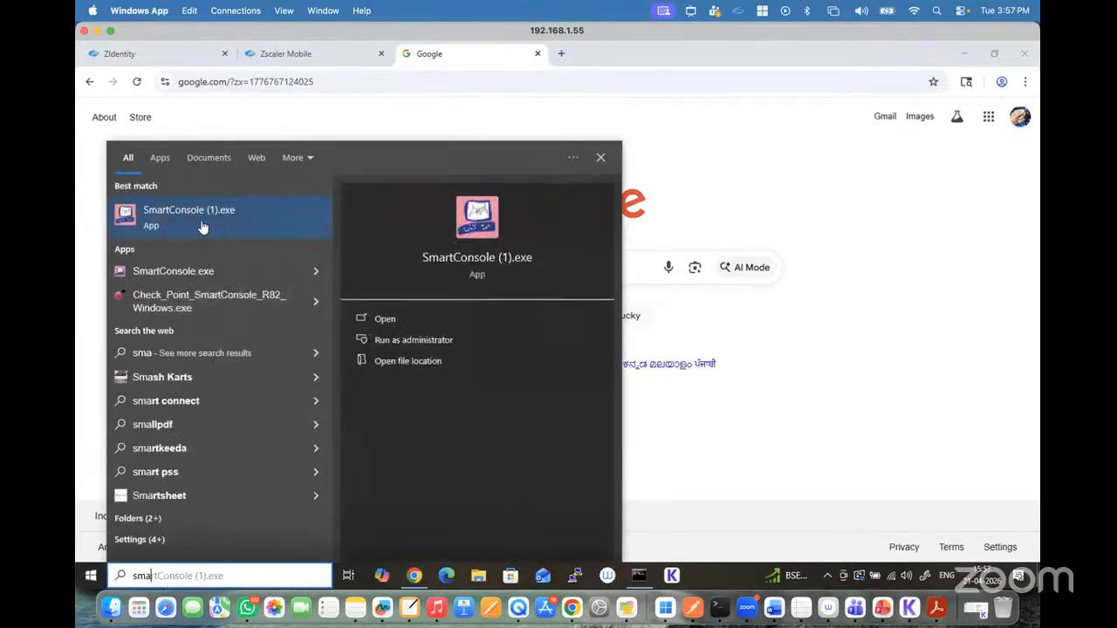
pyautogui.click(420, 340)
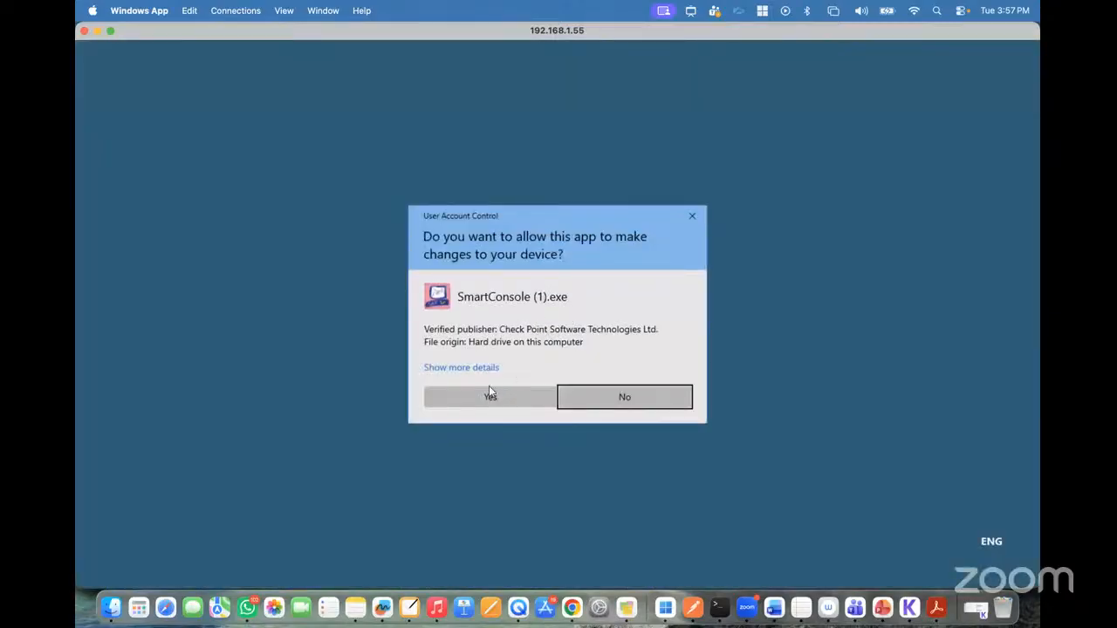
# Step: Accept the End User License Agreement, try installing SmartConsole in the default R81.10 directory, and dismiss the remote session's disconnection notice
pyautogui.click(489, 394)
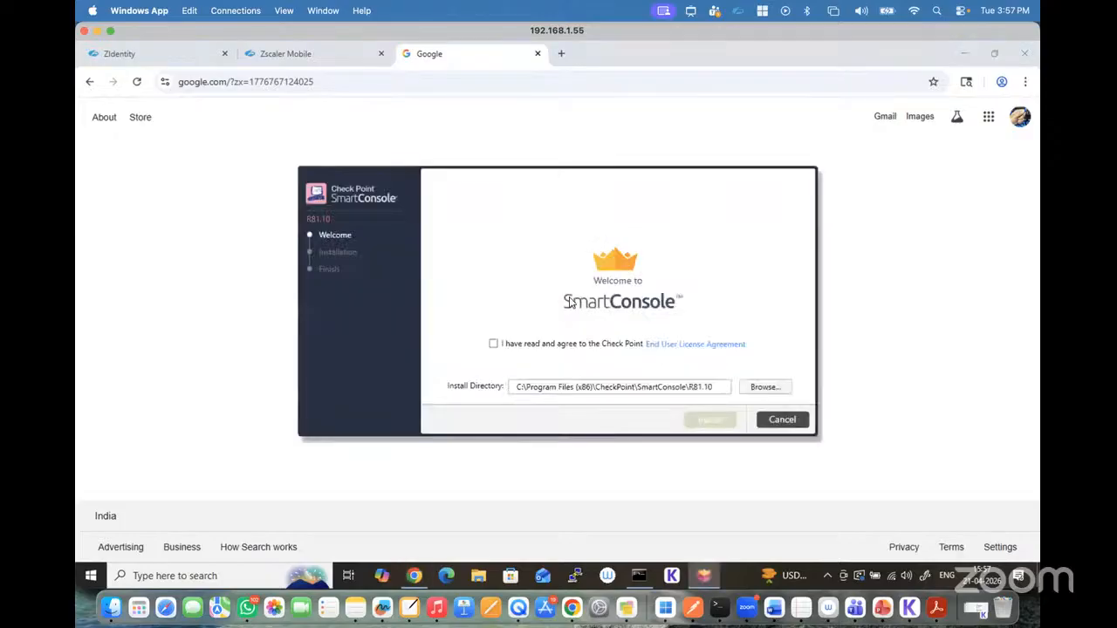
pyautogui.click(493, 344)
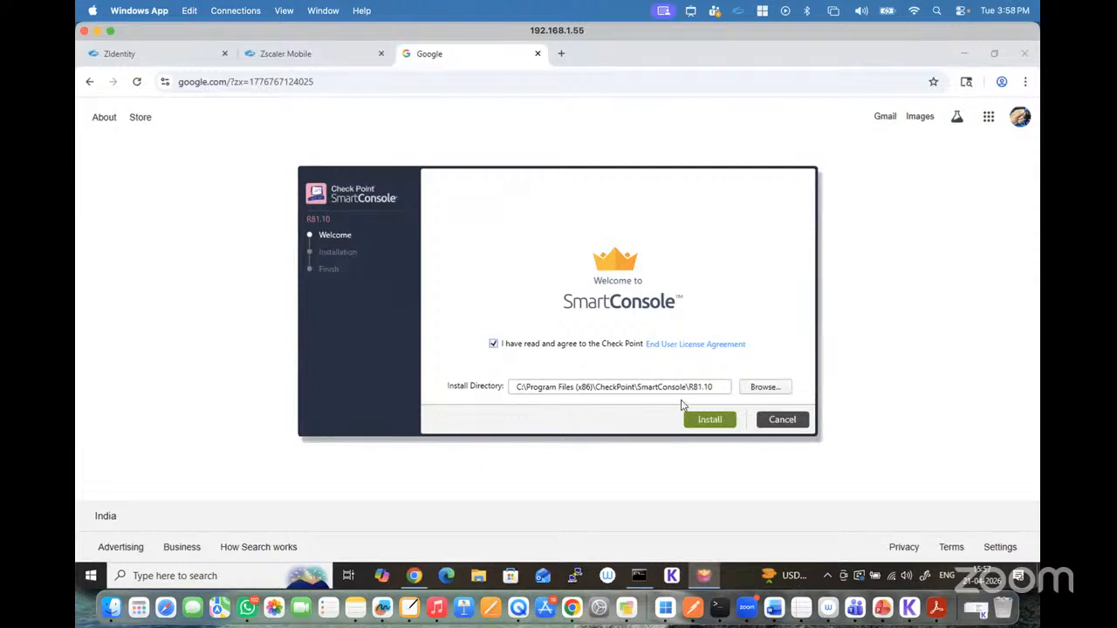
pyautogui.click(703, 420)
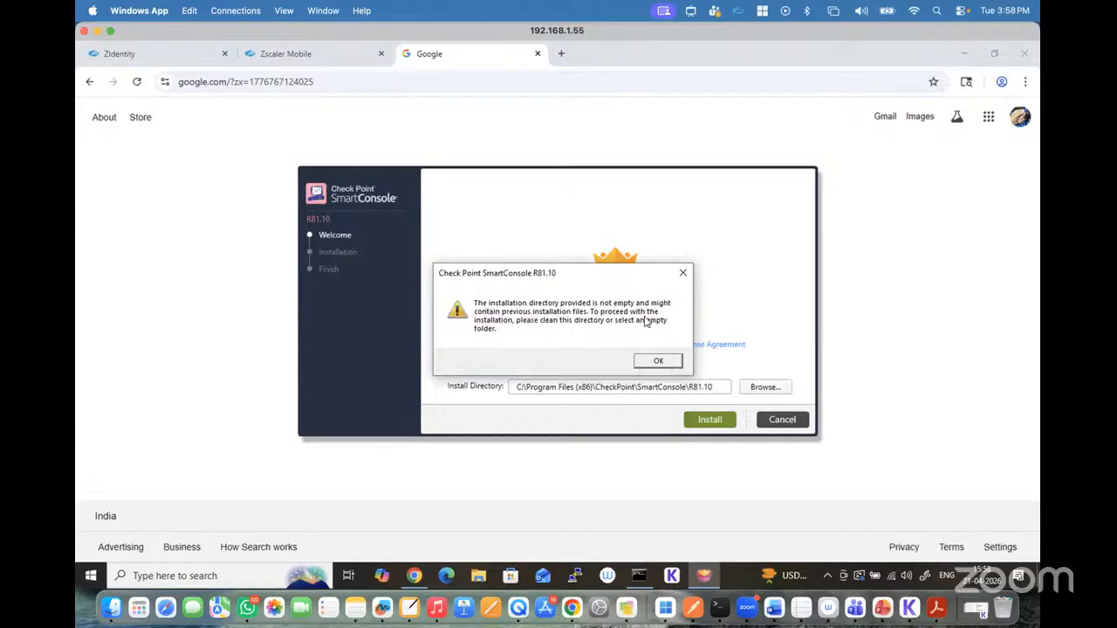
pyautogui.click(659, 362)
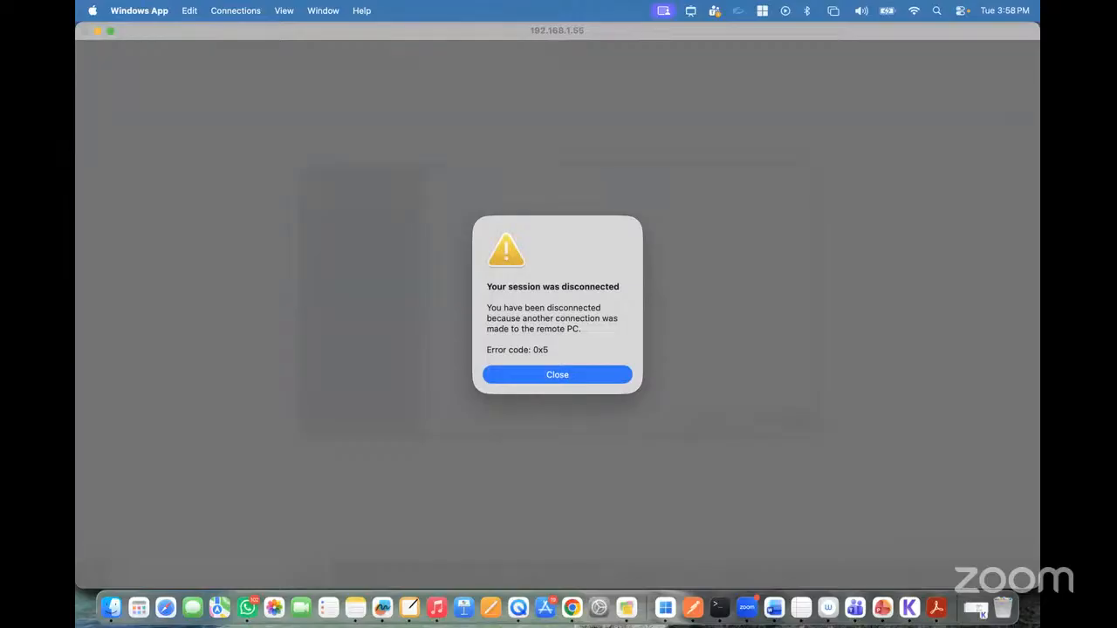
pyautogui.click(561, 374)
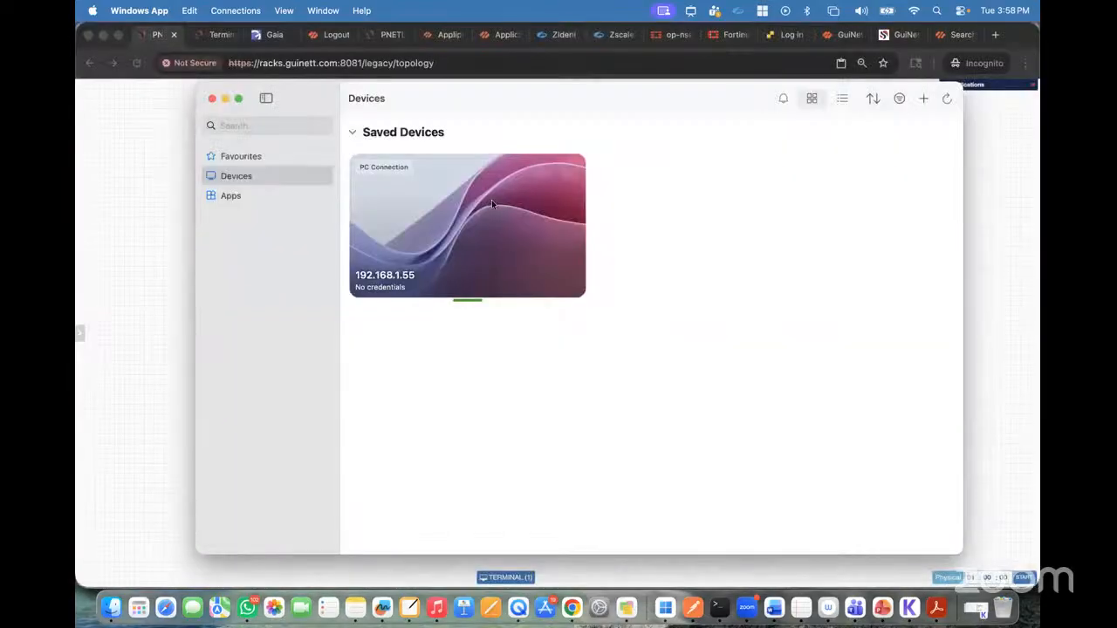
pyautogui.click(996, 35)
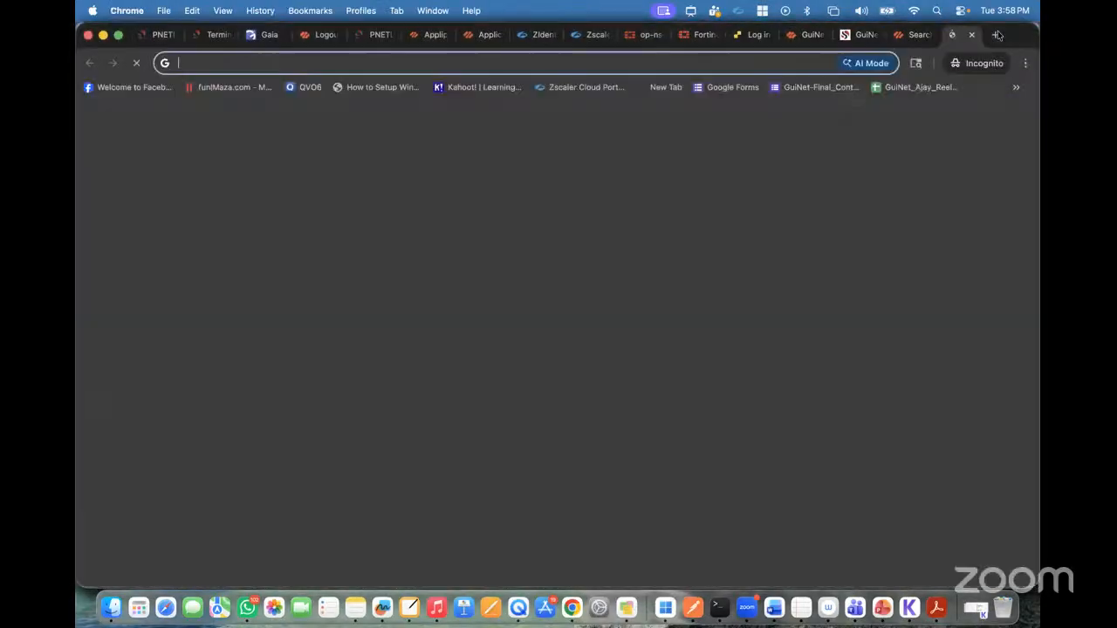
pyautogui.click(266, 34)
pyautogui.click(259, 63)
pyautogui.press('super+c')
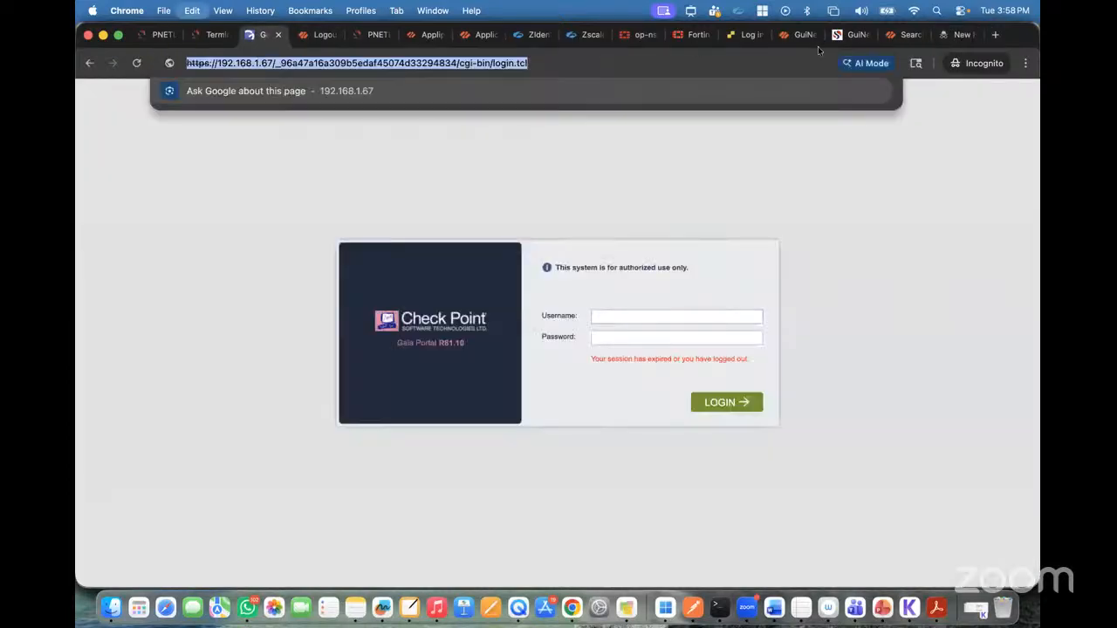
pyautogui.click(956, 35)
pyautogui.press('super+v')
pyautogui.press('BackSpace')
pyautogui.press('BackSpace')
pyautogui.press('BackSpace')
pyautogui.press('BackSpace')
pyautogui.press('BackSpace')
pyautogui.press('BackSpace')
pyautogui.press('BackSpace')
pyautogui.press('BackSpace')
pyautogui.press('BackSpace')
pyautogui.press('BackSpace')
pyautogui.press('BackSpace')
pyautogui.press('BackSpace')
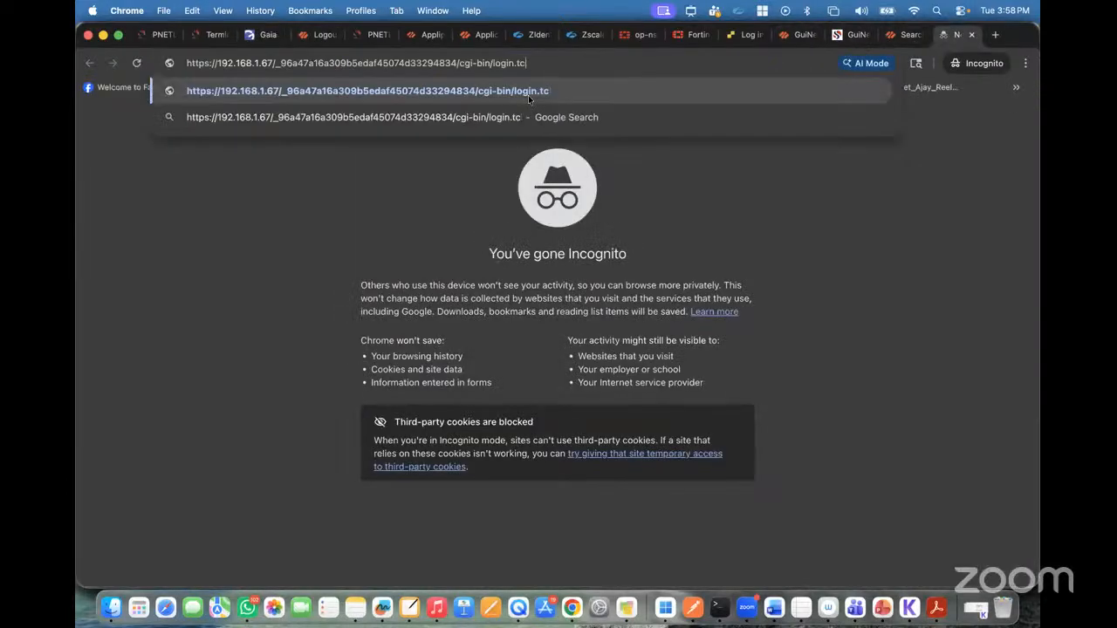
pyautogui.press('BackSpace')
pyautogui.press('BackSpace')
pyautogui.press('BackSpace')
pyautogui.press('BackSpace')
pyautogui.press('BackSpace')
pyautogui.press('BackSpace')
pyautogui.press('BackSpace')
pyautogui.press('BackSpace')
pyautogui.press('BackSpace')
pyautogui.press('BackSpace')
pyautogui.press('BackSpace')
pyautogui.press('BackSpace')
pyautogui.press('BackSpace')
pyautogui.press('BackSpace')
pyautogui.press('BackSpace')
pyautogui.press('BackSpace')
pyautogui.press('BackSpace')
pyautogui.press('BackSpace')
pyautogui.press('BackSpace')
pyautogui.press('BackSpace')
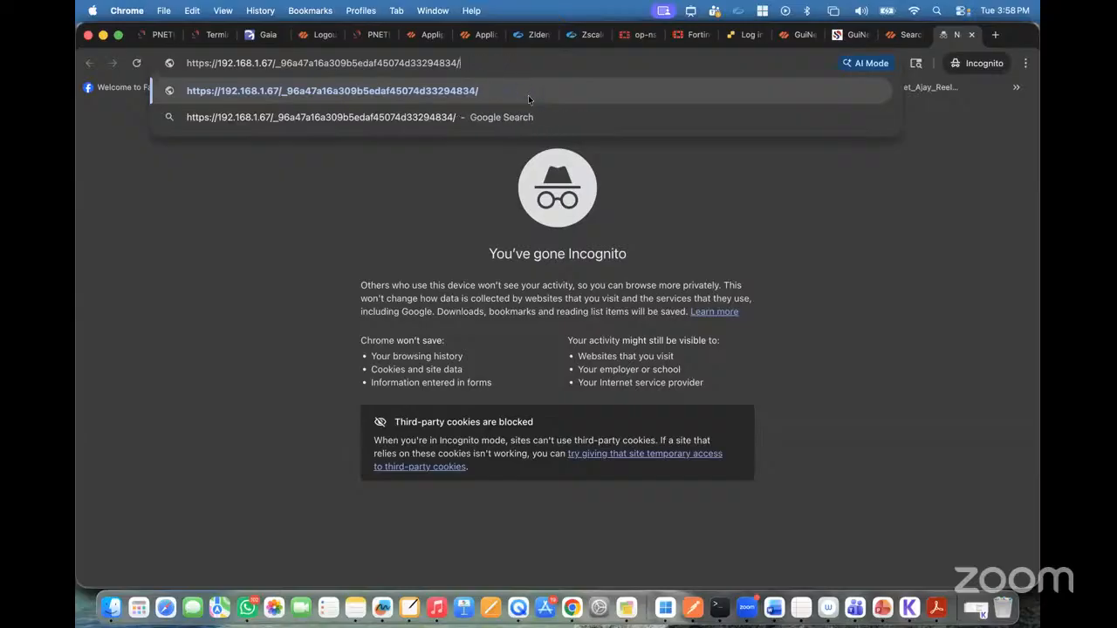
pyautogui.press('BackSpace')
pyautogui.press('BackSpace')
pyautogui.press('BackSpace')
pyautogui.press('BackSpace')
pyautogui.press('BackSpace')
pyautogui.press('BackSpace')
pyautogui.press('BackSpace')
pyautogui.press('BackSpace')
pyautogui.press('BackSpace')
pyautogui.press('BackSpace')
pyautogui.press('BackSpace')
pyautogui.press('BackSpace')
pyautogui.press('BackSpace')
pyautogui.press('BackSpace')
pyautogui.press('BackSpace')
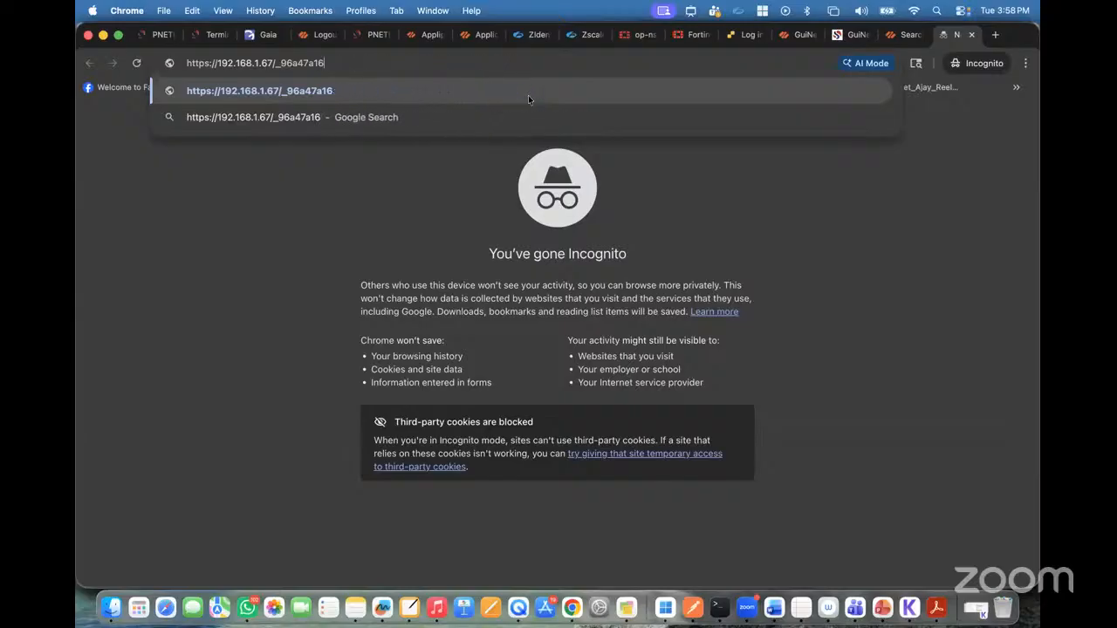
pyautogui.write('smartcon')
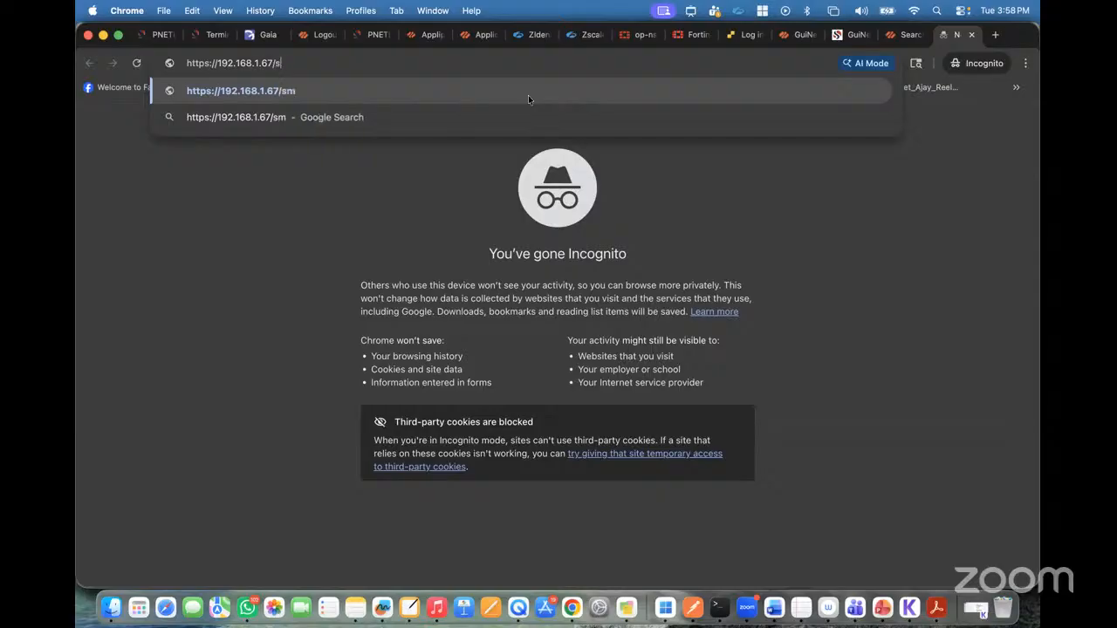
pyautogui.write('sole')
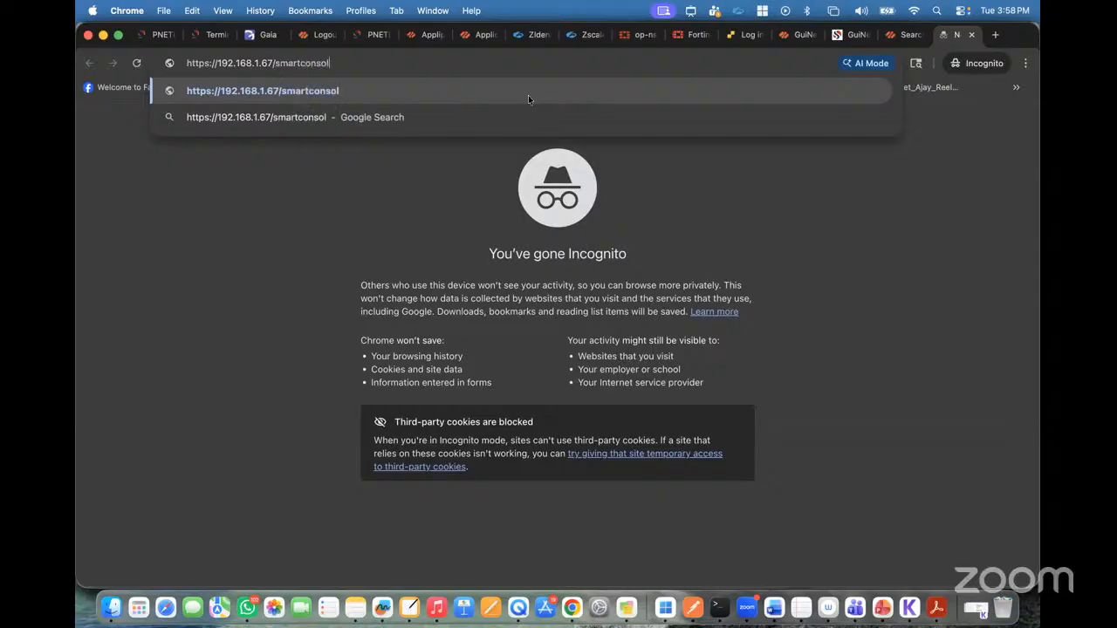
pyautogui.press('Return')
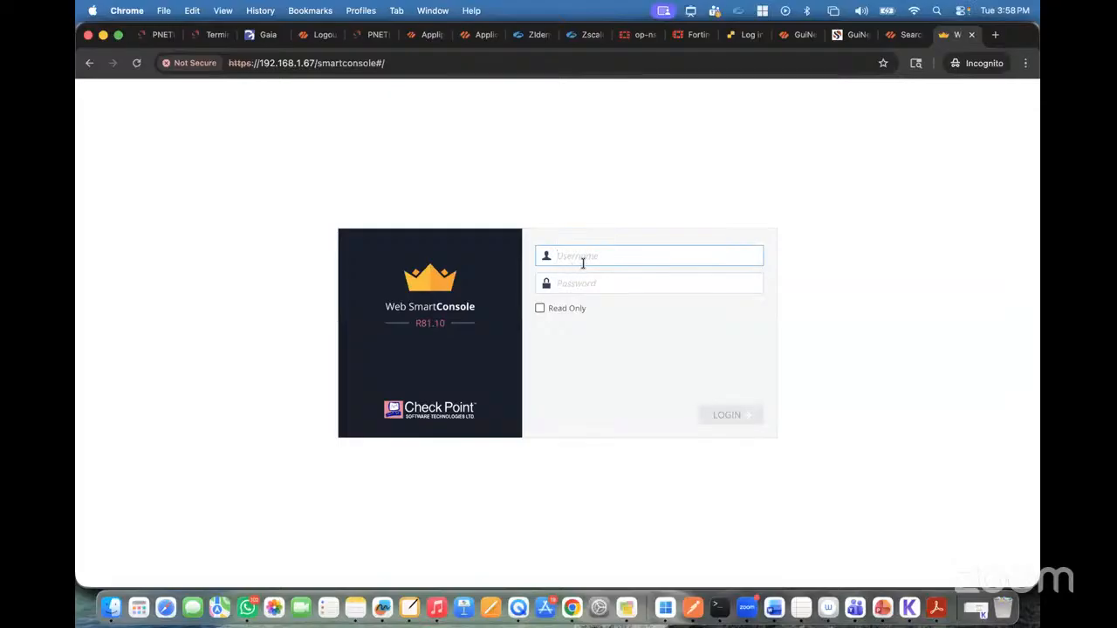
# Step: Log in to Web SmartConsole as admin with the account password and close the welcome window
pyautogui.write('admin')
pyautogui.click(586, 283)
pyautogui.write('•••')
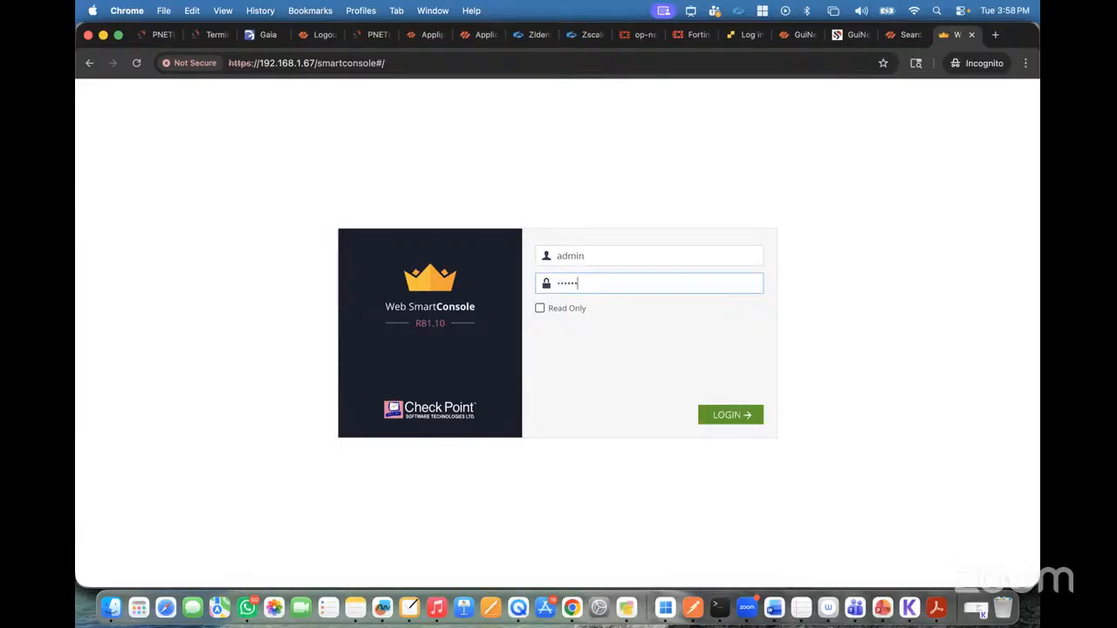
pyautogui.write('•••••')
pyautogui.press('Return')
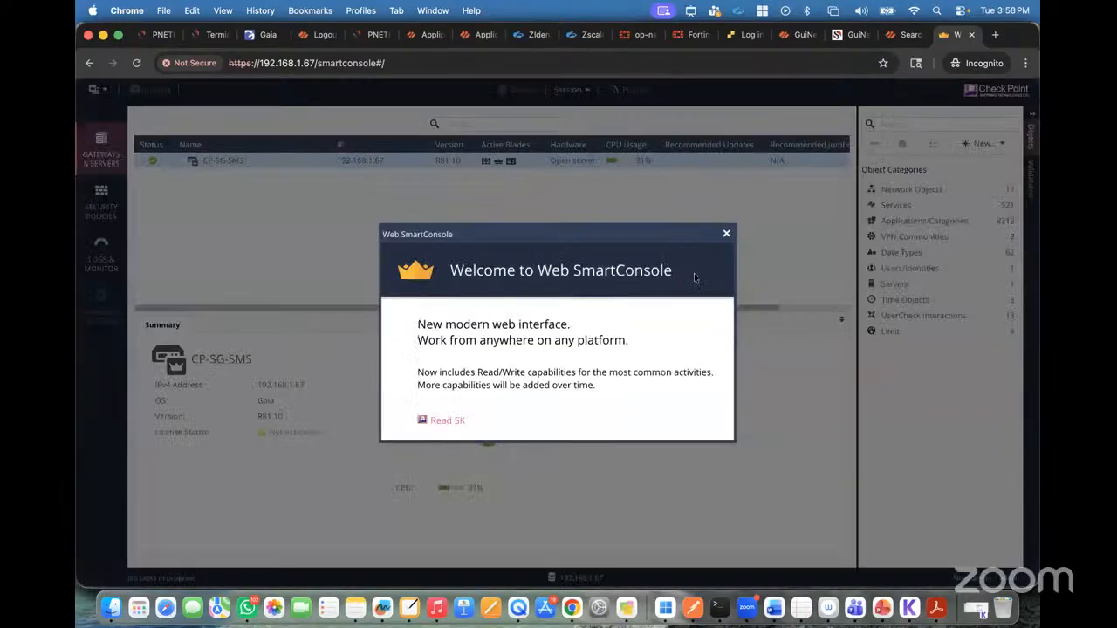
pyautogui.click(724, 236)
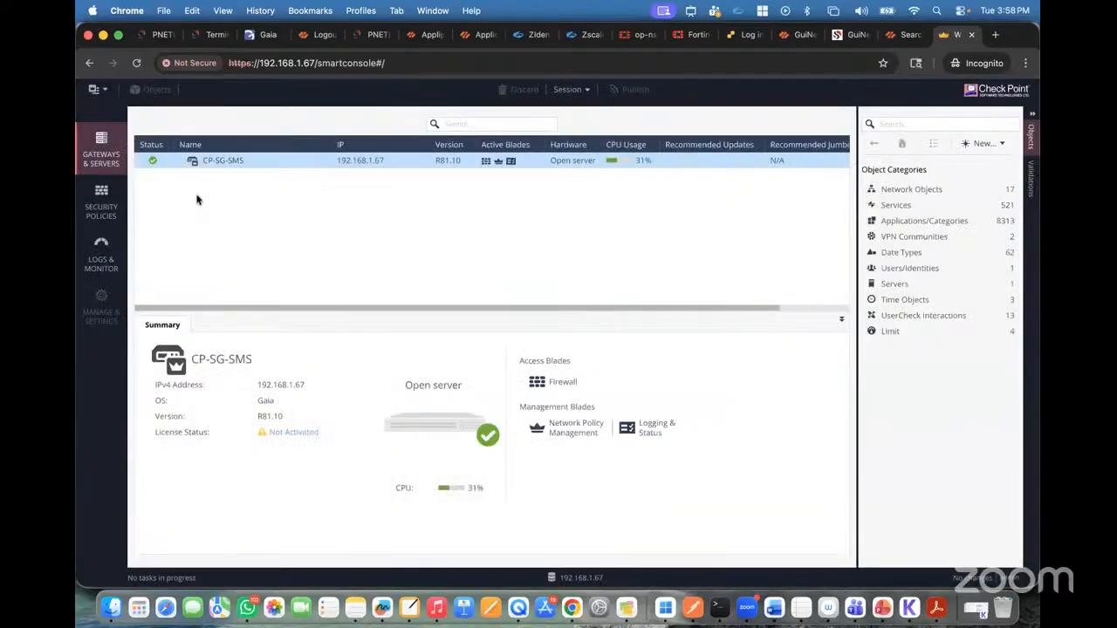
# Step: Look through the Security Policies and Logs & Monitor views, and return to Gateways & Servers
pyautogui.click(97, 200)
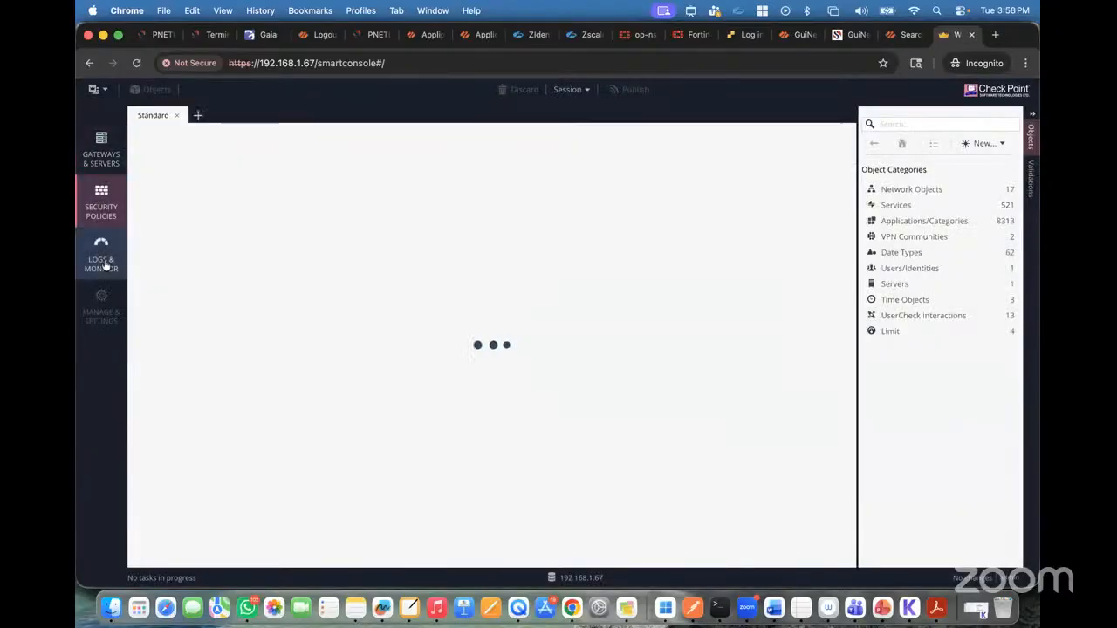
pyautogui.click(101, 253)
pyautogui.click(100, 159)
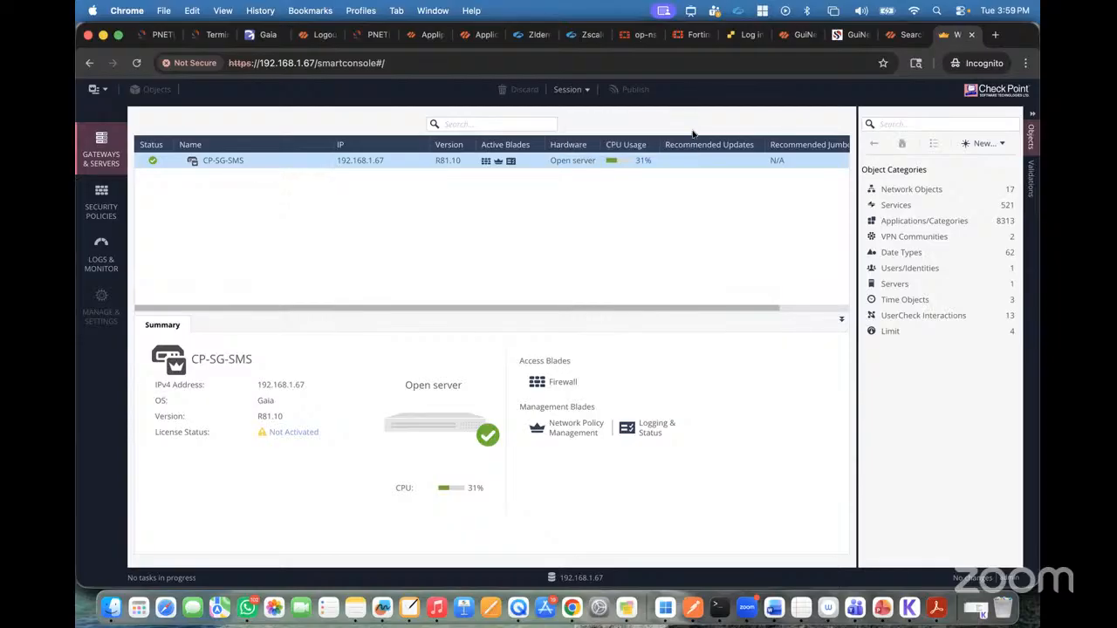
# Step: Log in to the Gaia Portal as admin with the account password and dismiss the configuration lock notice
pyautogui.click(260, 39)
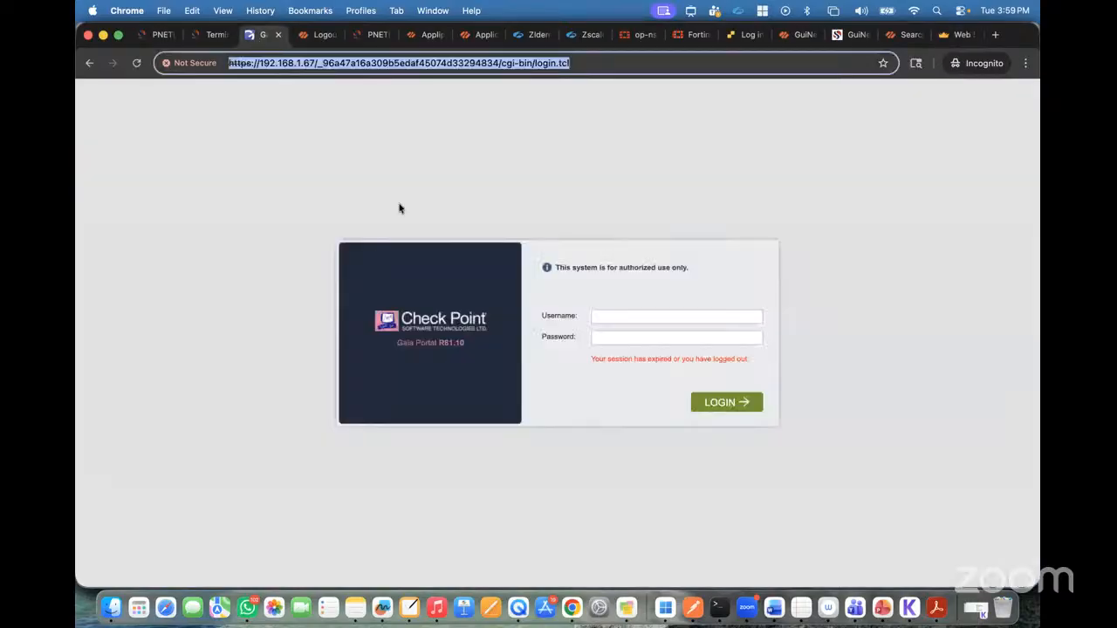
pyautogui.click(504, 210)
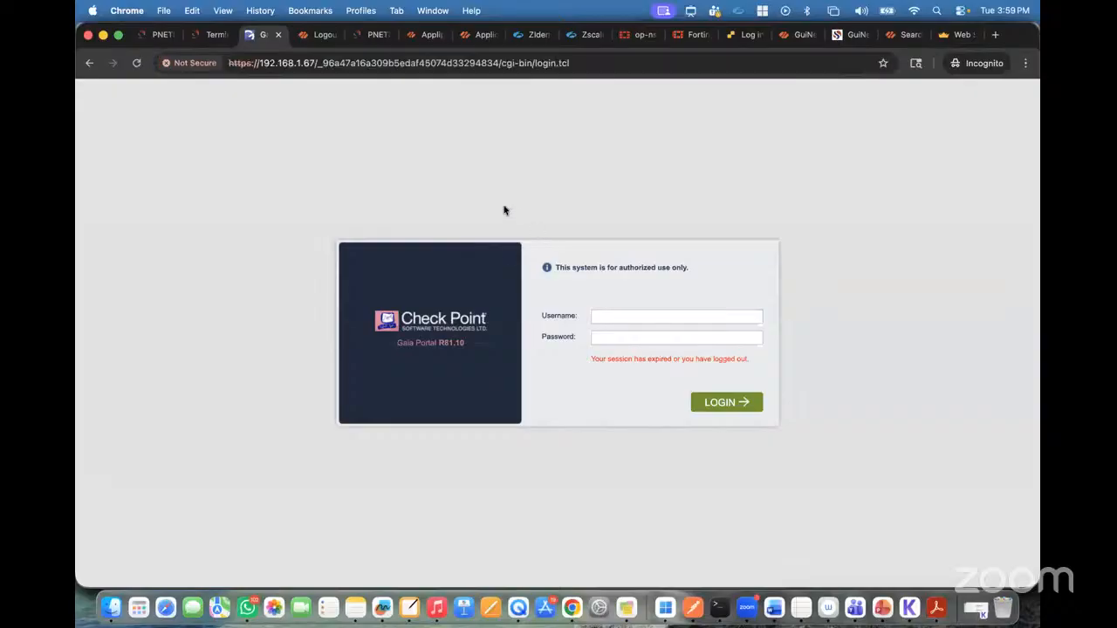
pyautogui.click(605, 316)
pyautogui.write('admin')
pyautogui.press('Return')
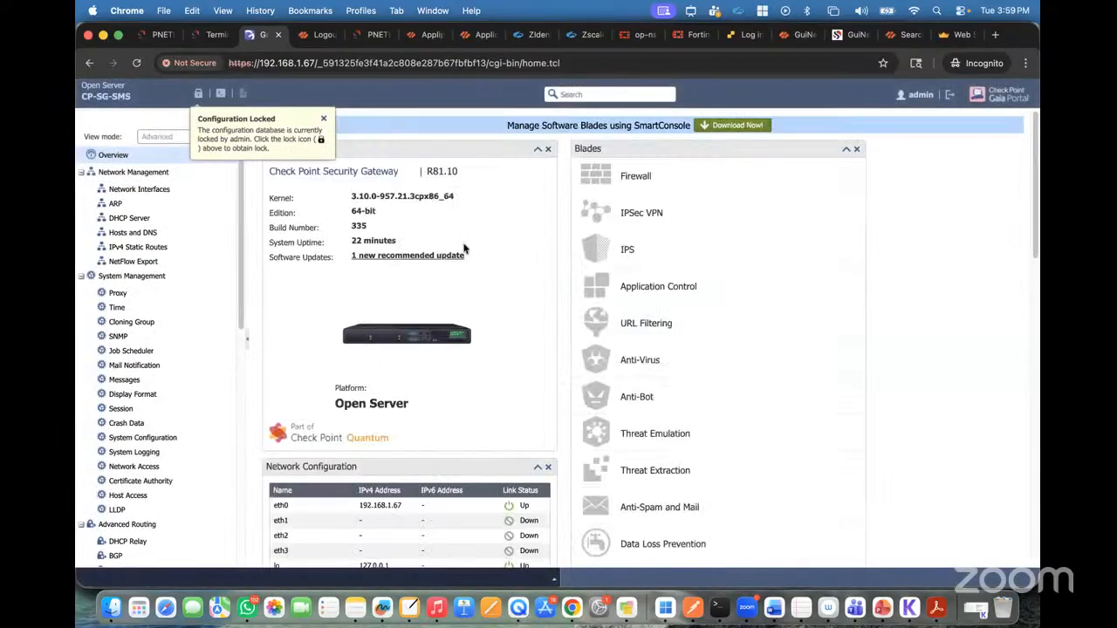
pyautogui.click(323, 117)
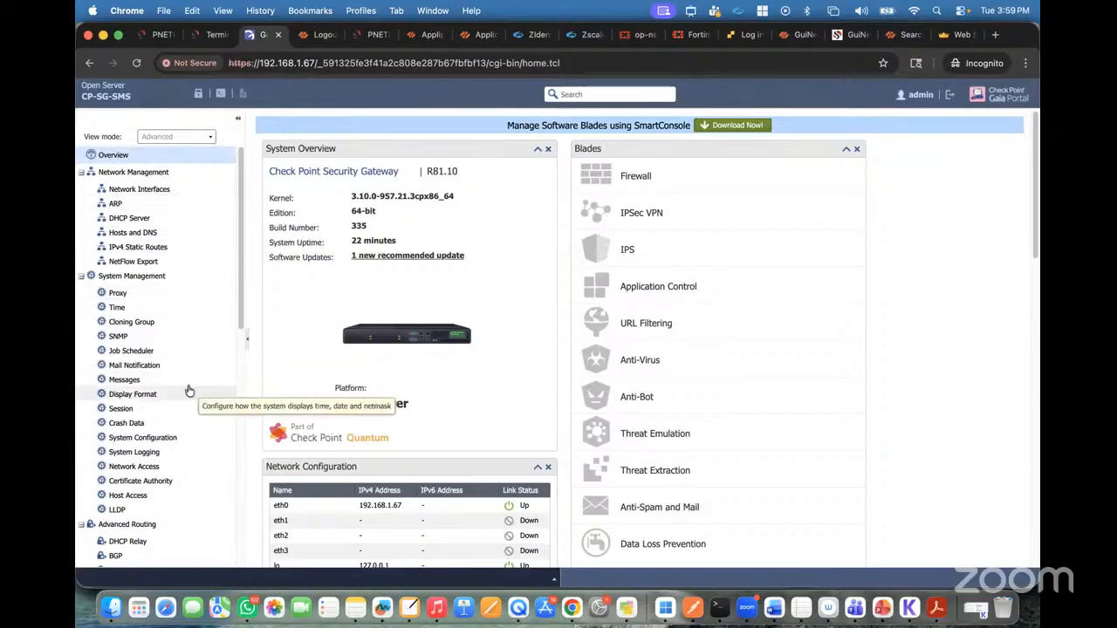
# Step: Review the Gaia Portal overview, and switch to Web SmartConsole to view Security Policies and the Logs & Monitor catalog
pyautogui.scroll(-3, 186, 391)
pyautogui.scroll(4, 187, 392)
pyautogui.click(956, 35)
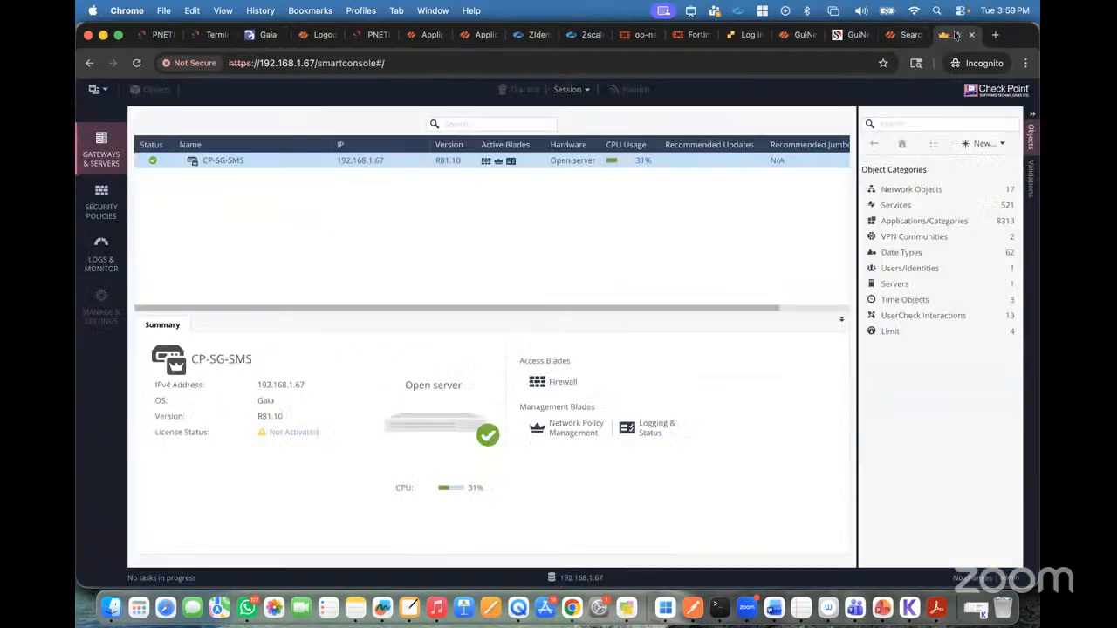
pyautogui.click(101, 205)
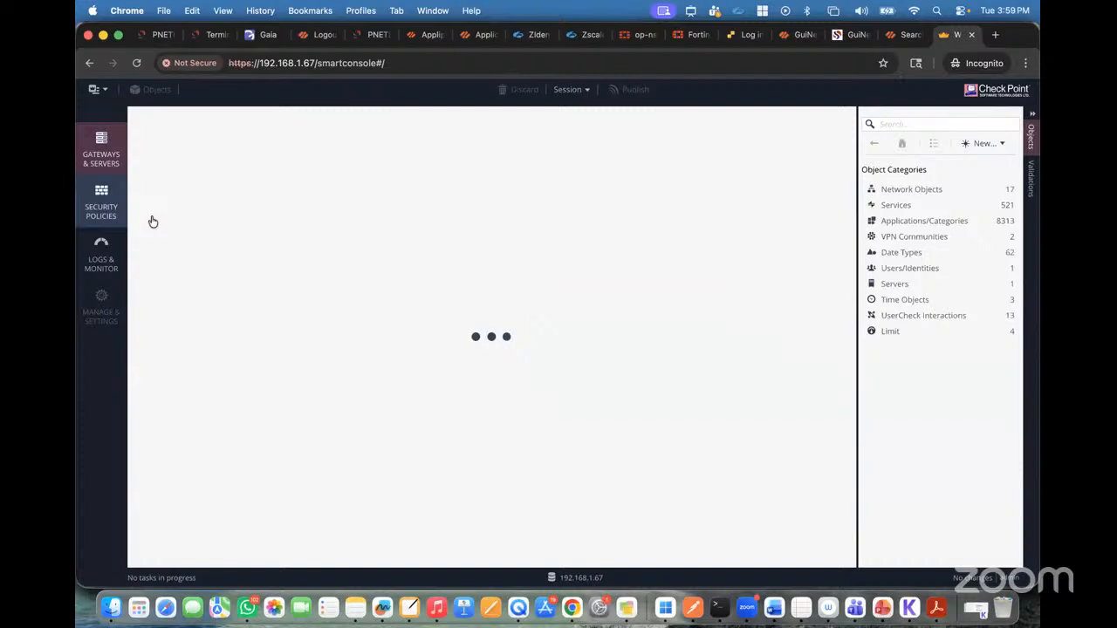
pyautogui.click(104, 260)
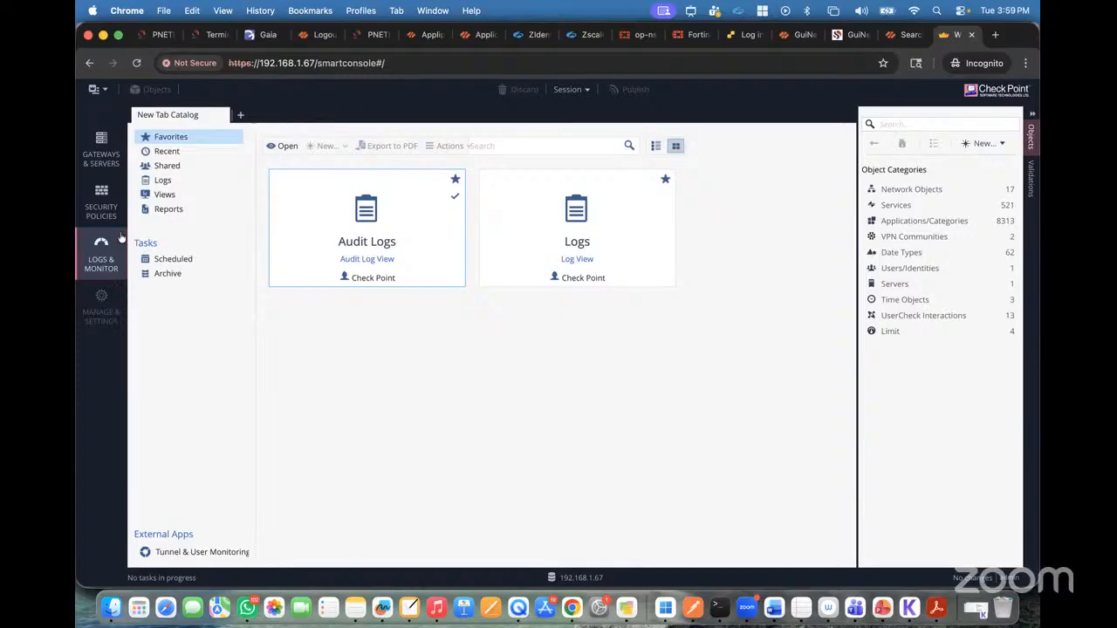
# Step: Review the Gateways & Servers list and the Standard policy's Access Control and NAT rules in Web SmartConsole
pyautogui.click(109, 204)
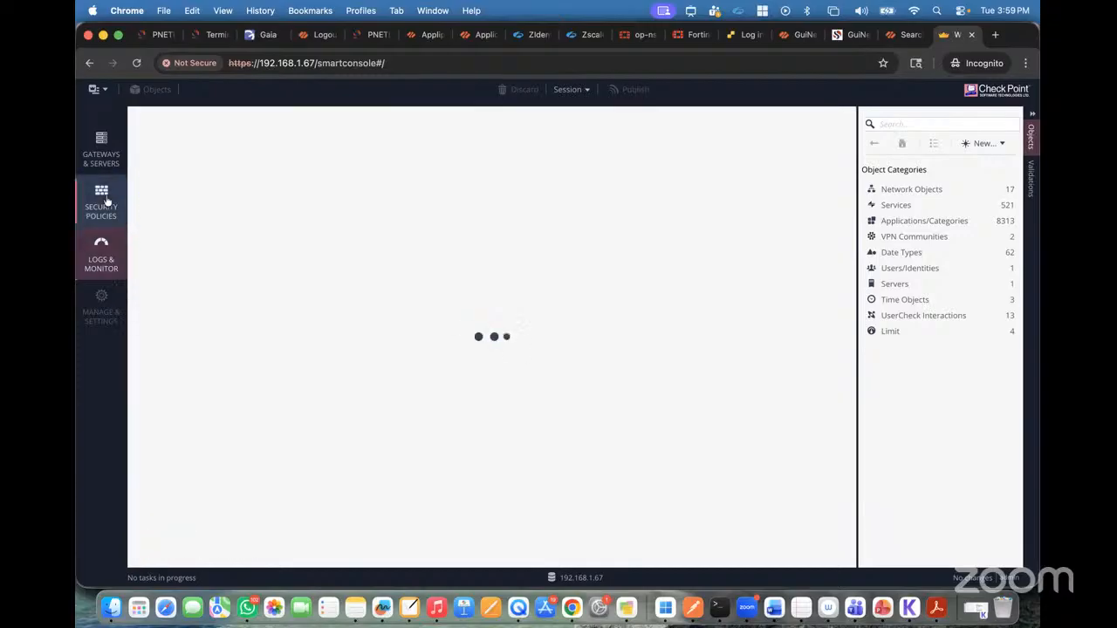
pyautogui.click(106, 165)
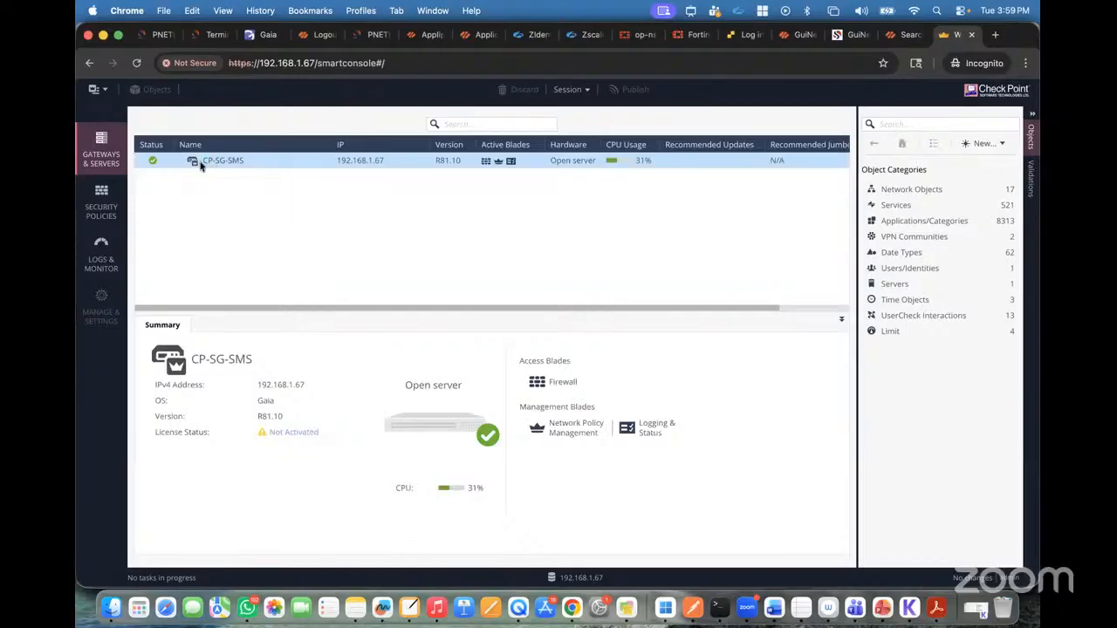
pyautogui.click(122, 207)
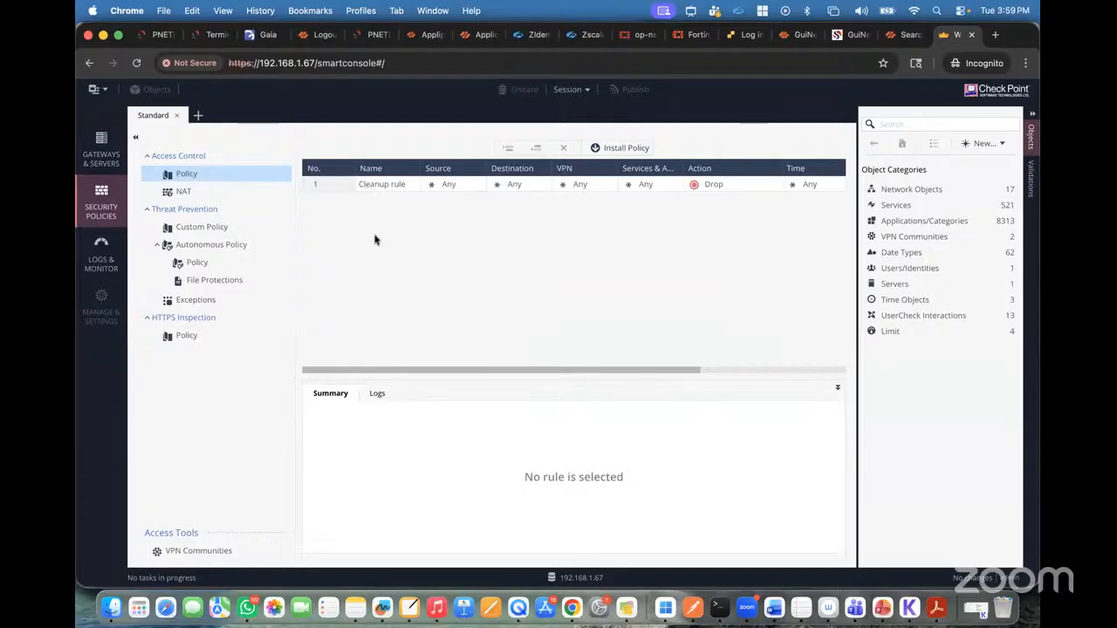
pyautogui.click(182, 192)
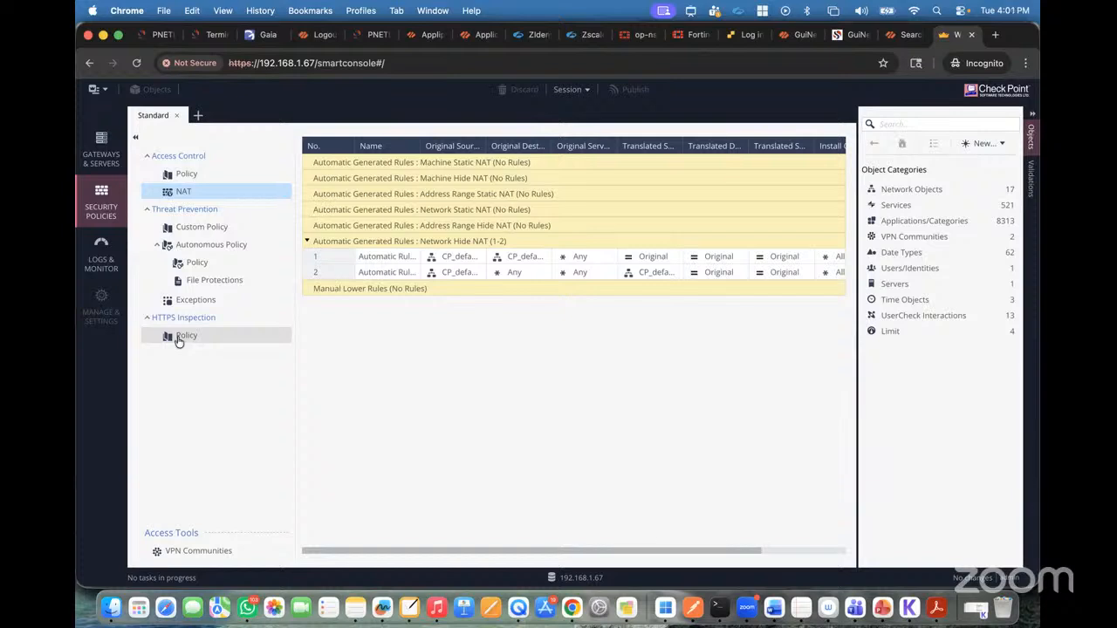
pyautogui.click(103, 164)
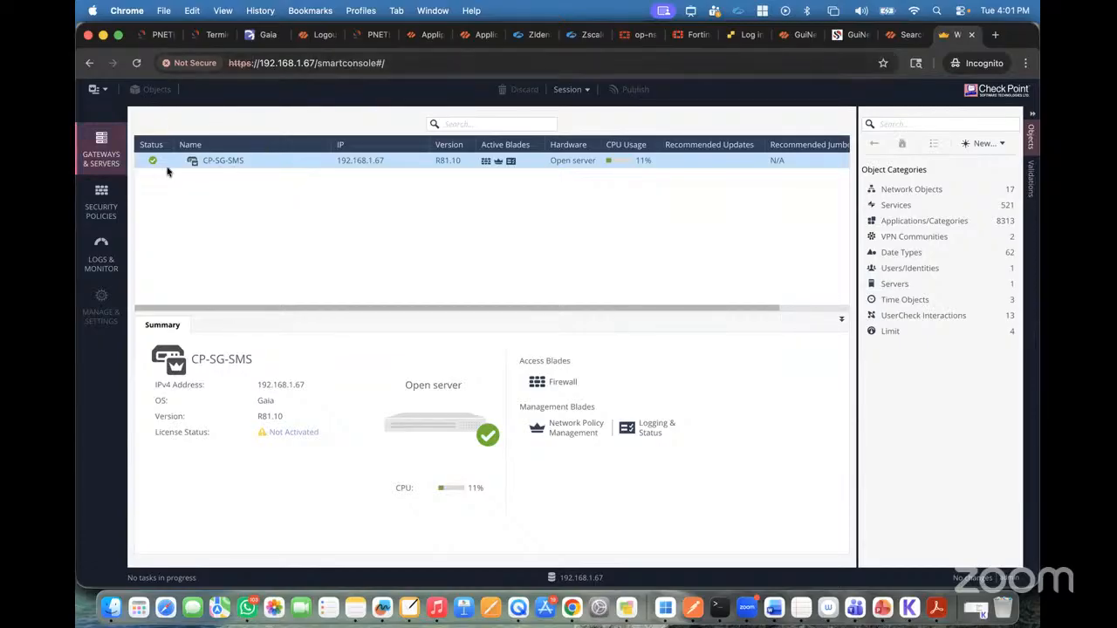
# Step: Return to Security Policies and browse the Network Objects and Services object categories, including the TCP services
pyautogui.click(107, 197)
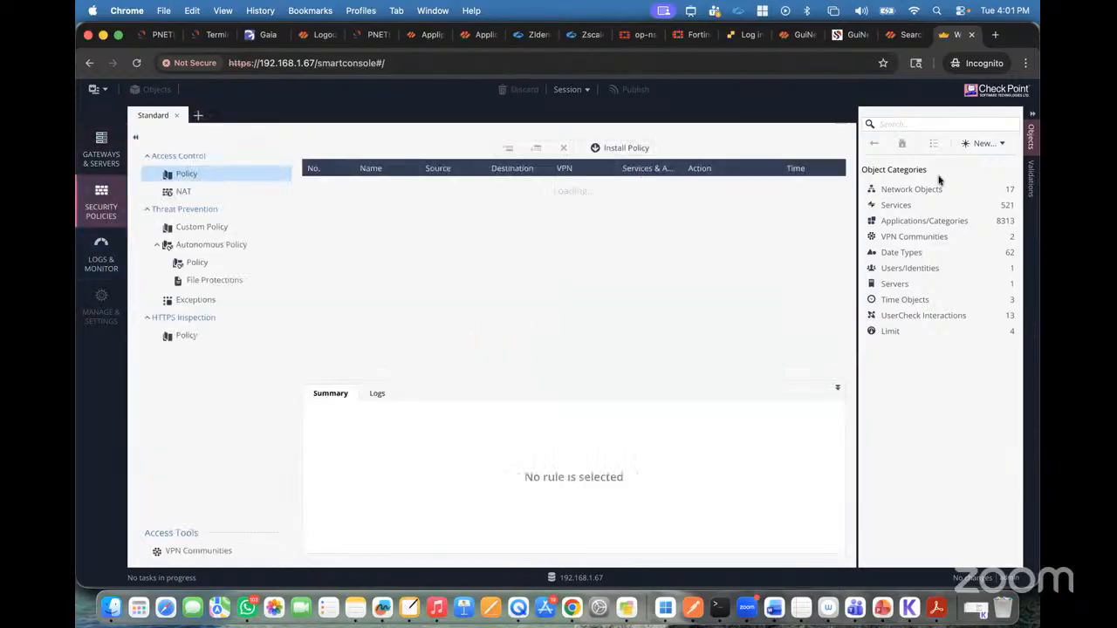
pyautogui.click(912, 189)
pyautogui.click(874, 144)
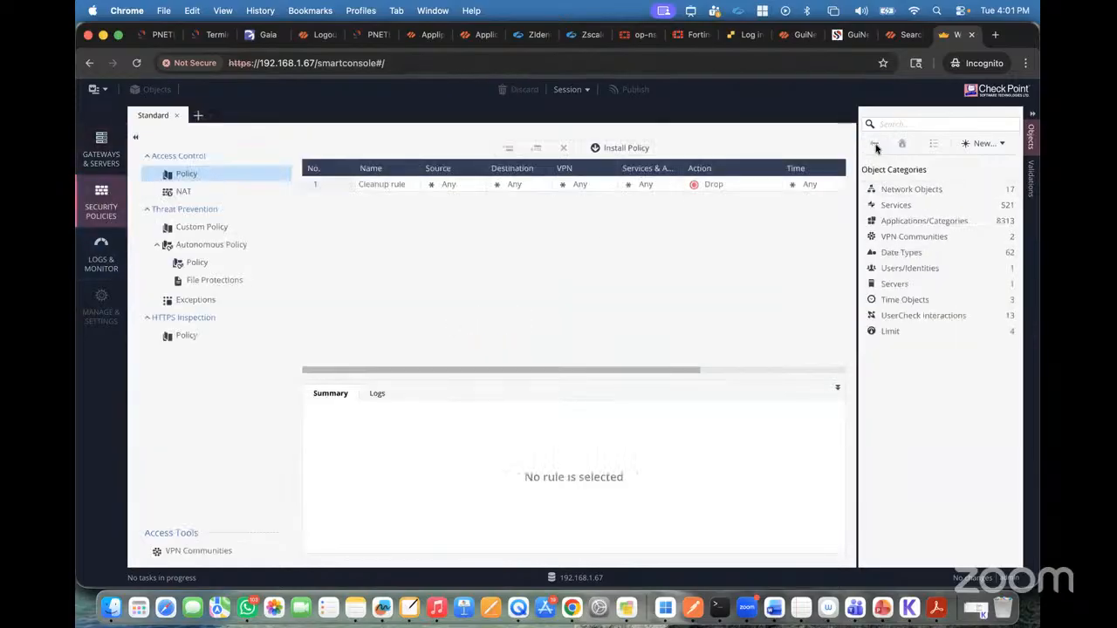
pyautogui.click(890, 204)
pyautogui.click(886, 187)
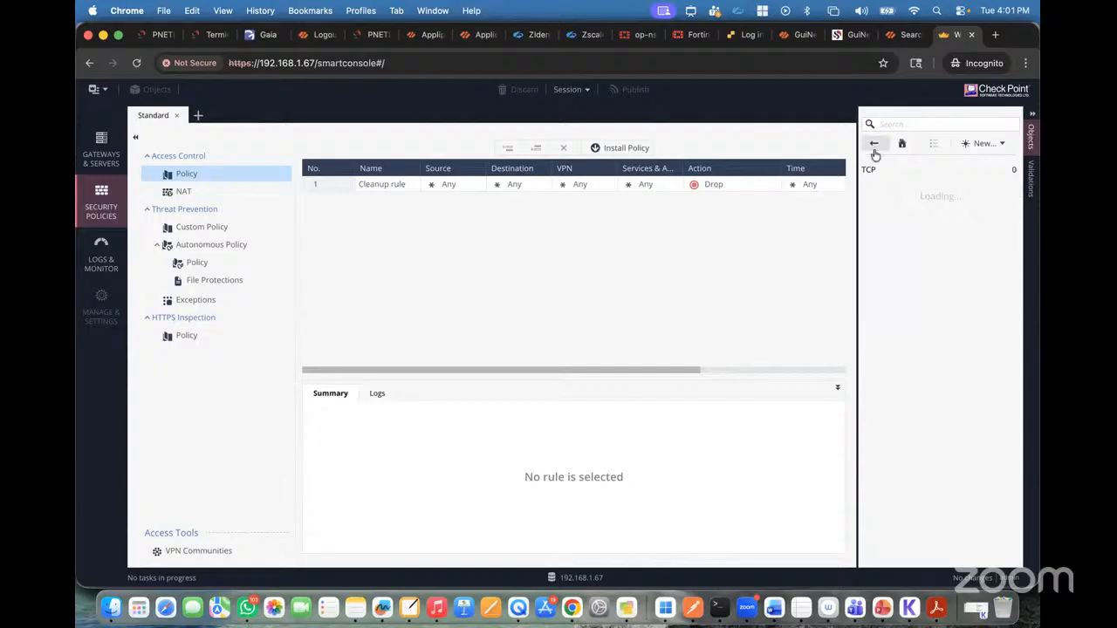
pyautogui.click(874, 144)
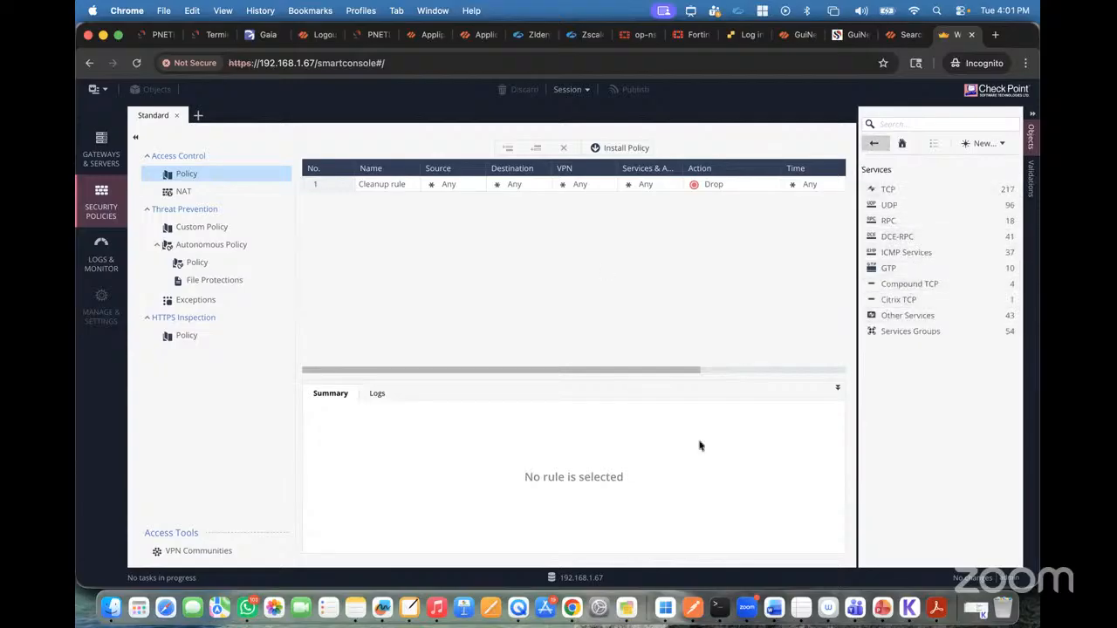
# Step: Check the Standalone Deployment slide in PowerPoint, and return to Gateways & Servers in Web SmartConsole
pyautogui.click(883, 608)
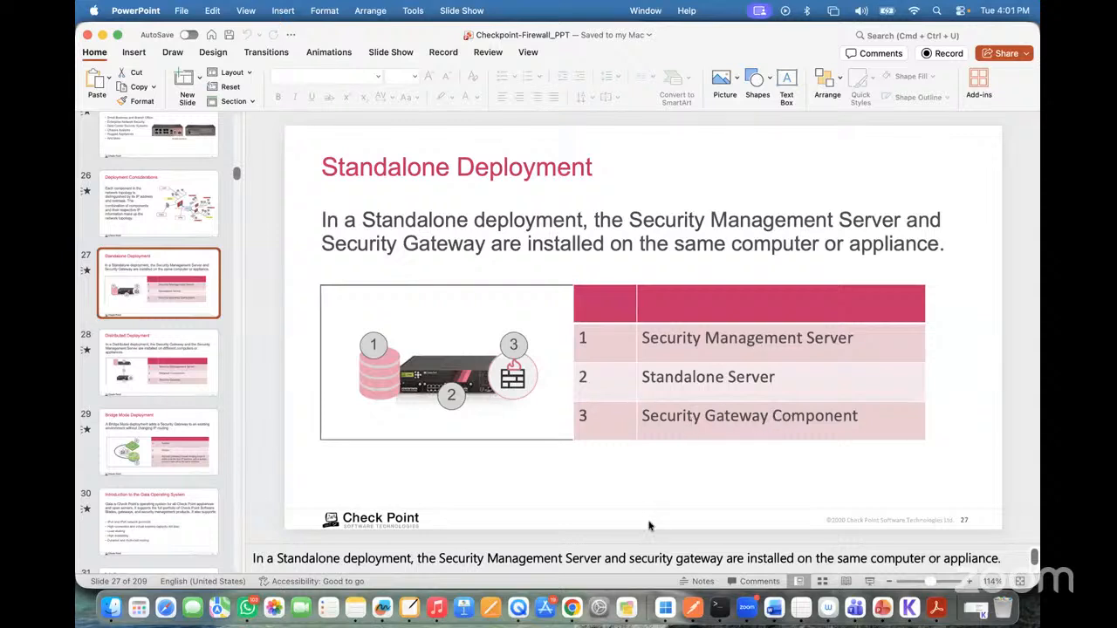
pyautogui.click(571, 609)
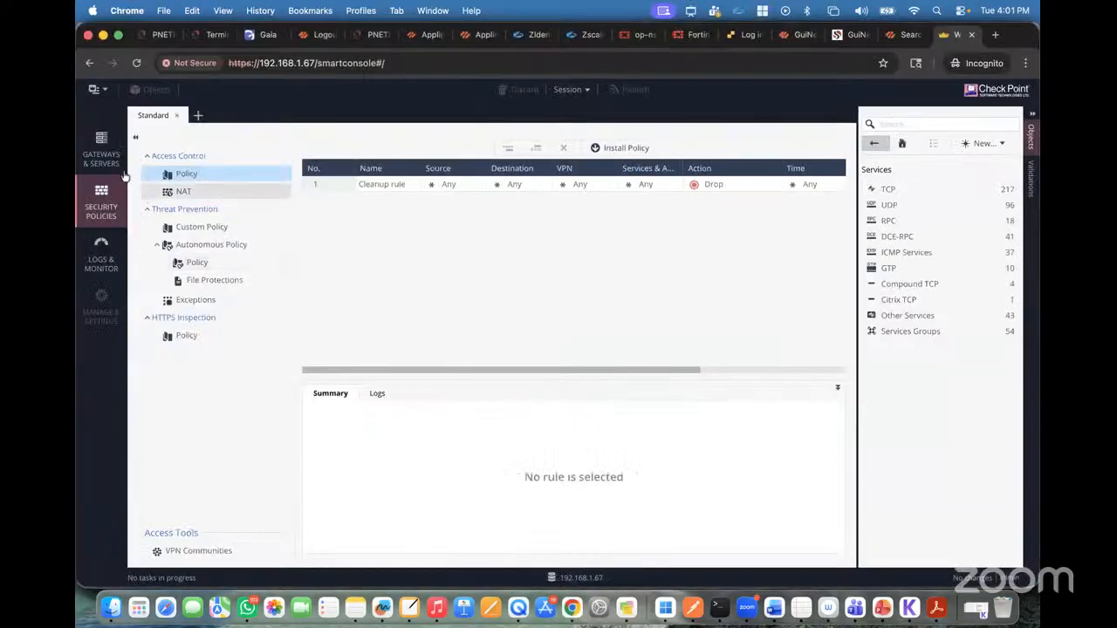
pyautogui.click(103, 153)
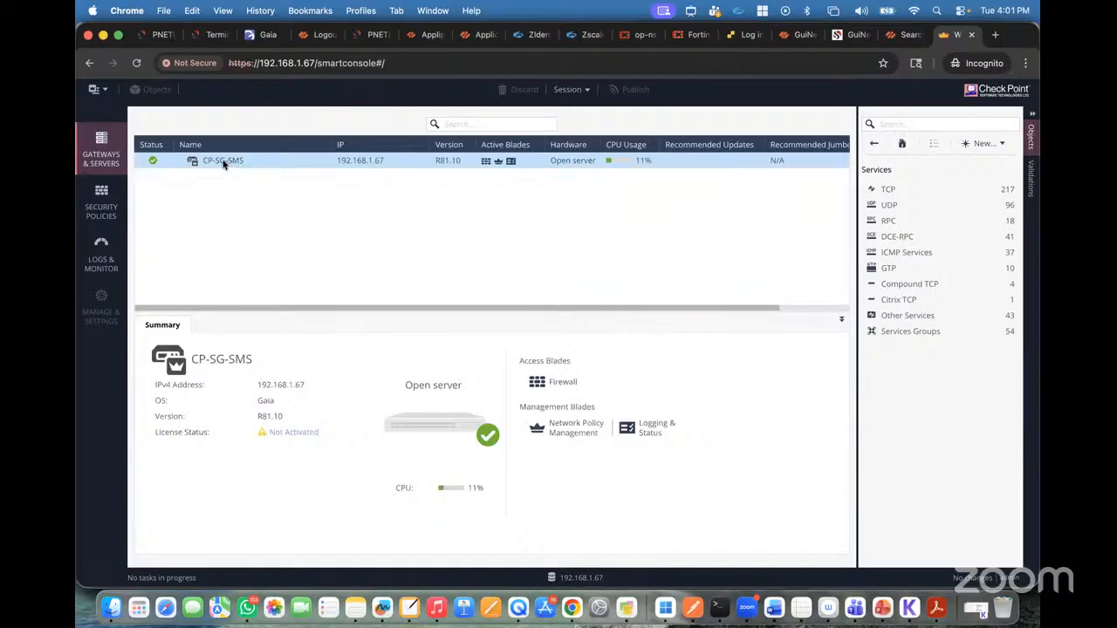
# Step: Try to open the available actions for the CP-SG-SMS gateway
pyautogui.rightClick(222, 163)
pyautogui.click(177, 239)
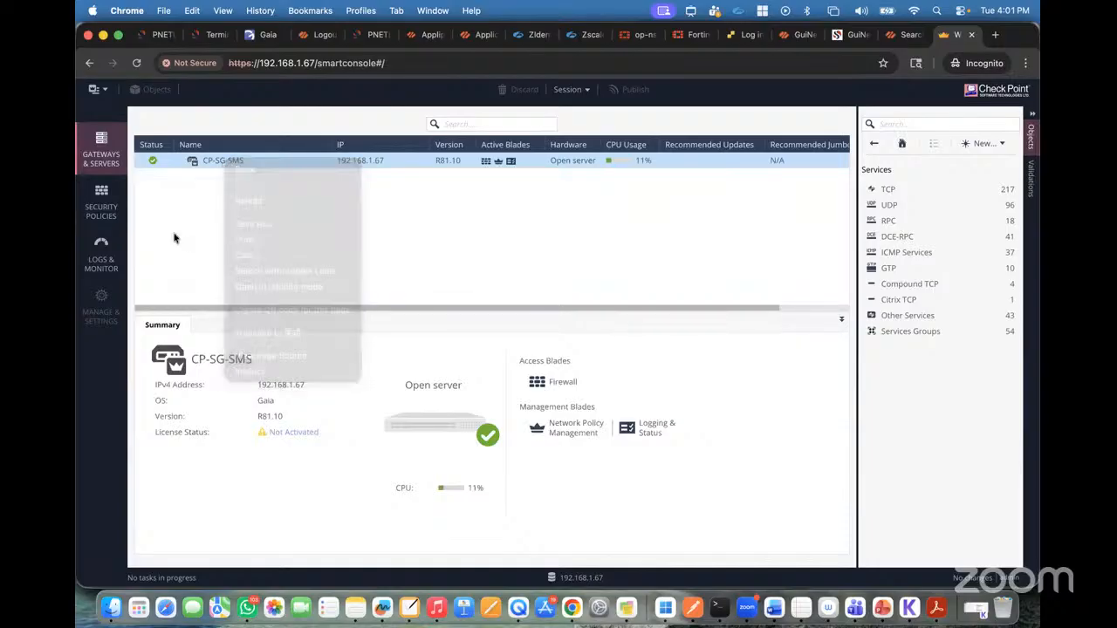
pyautogui.rightClick(221, 162)
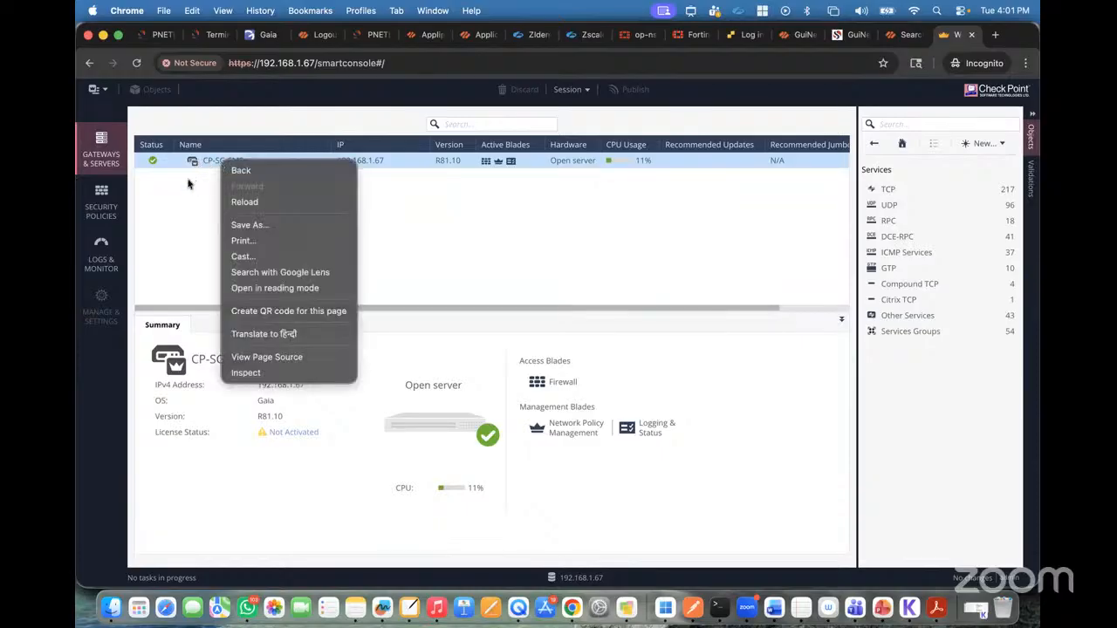
pyautogui.click(188, 183)
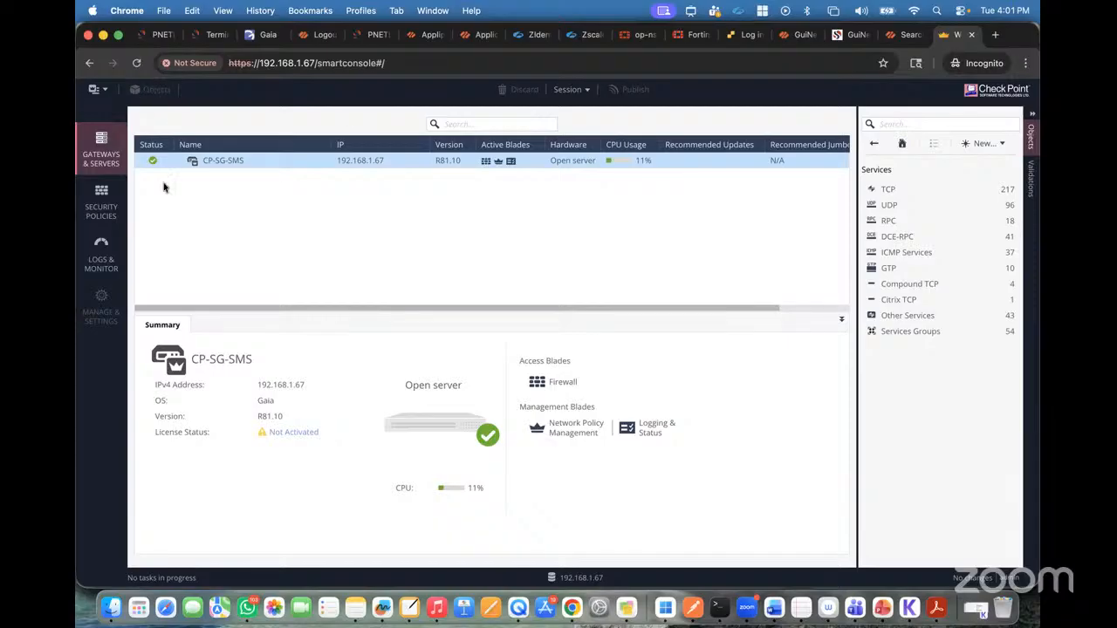
# Step: View the Manage Policies list under Security Policies, and close it to return to the Standard policy
pyautogui.click(101, 205)
pyautogui.click(198, 115)
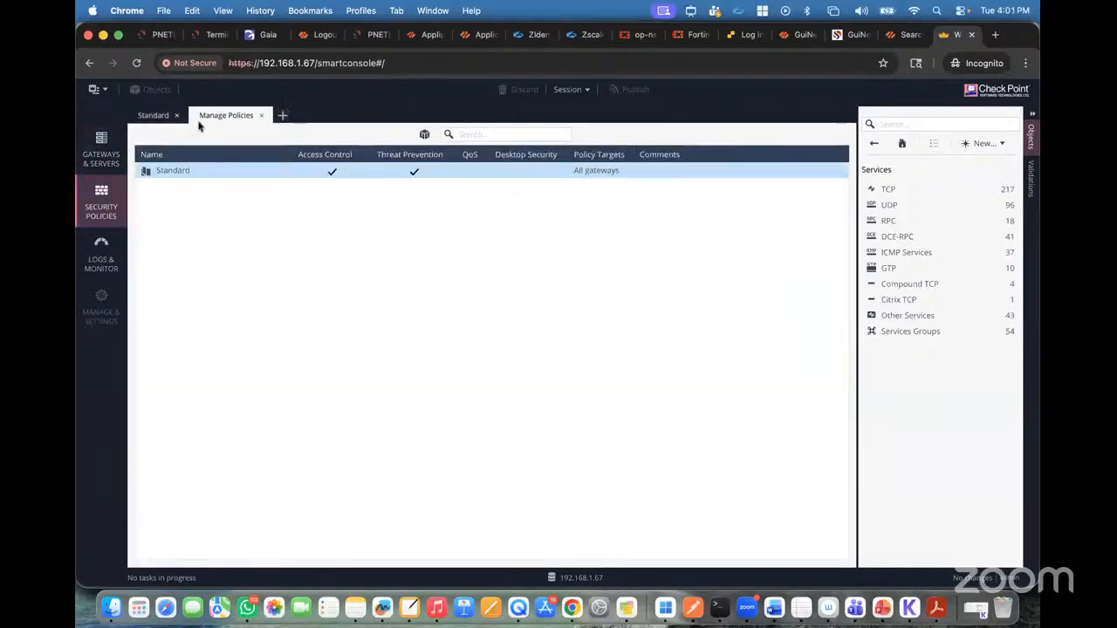
pyautogui.click(155, 116)
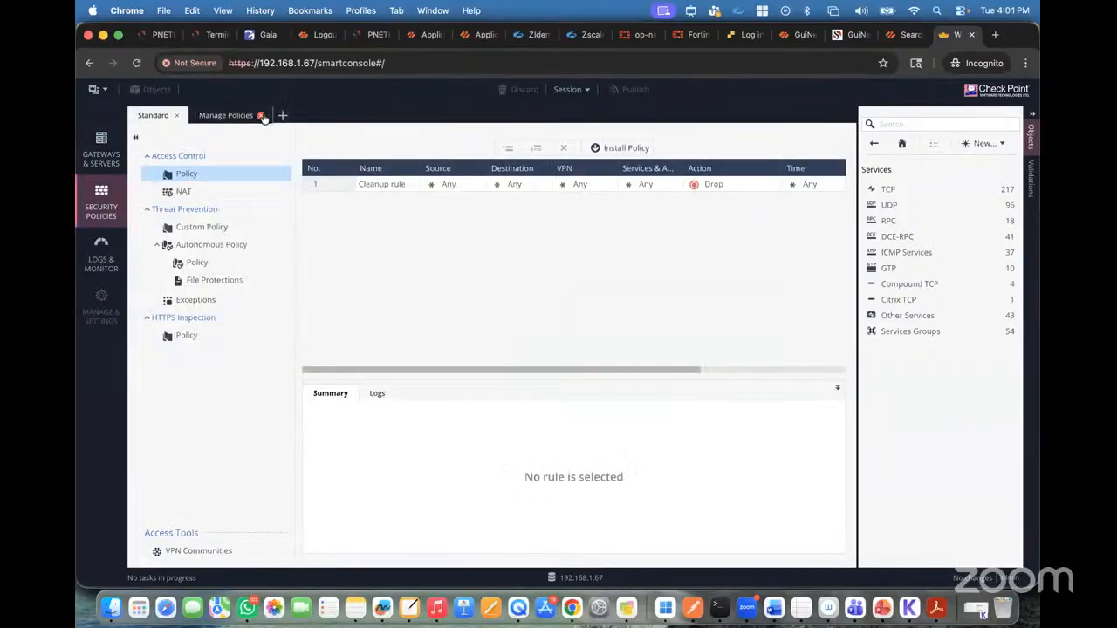
pyautogui.click(261, 115)
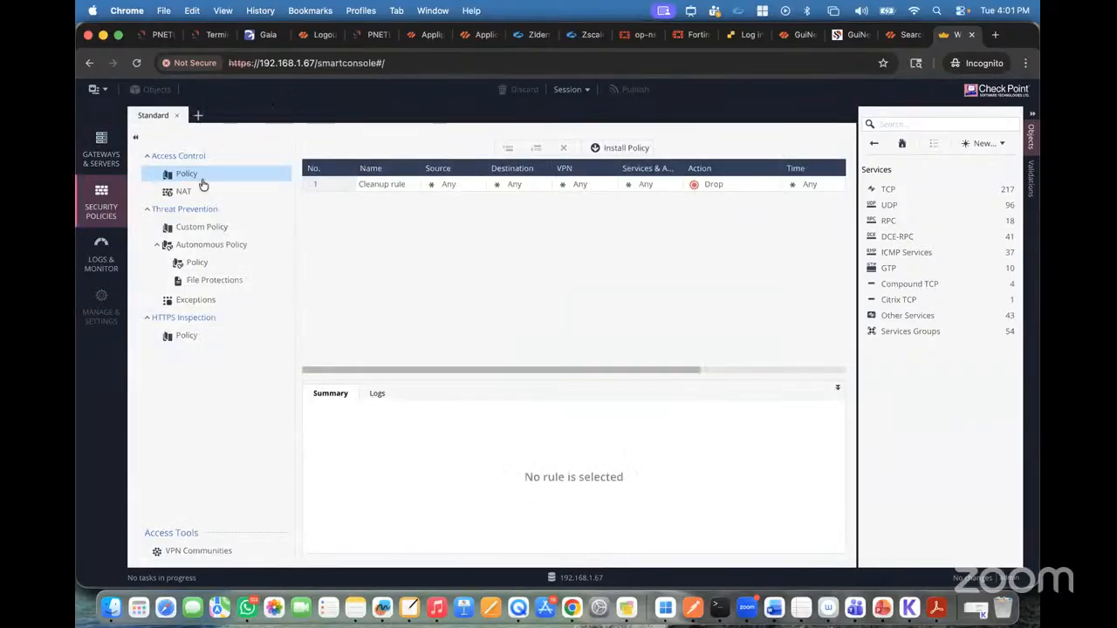
# Step: Add a rule named Test above the Cleanup rule in the Access Control policy, with Any as source
pyautogui.click(372, 185)
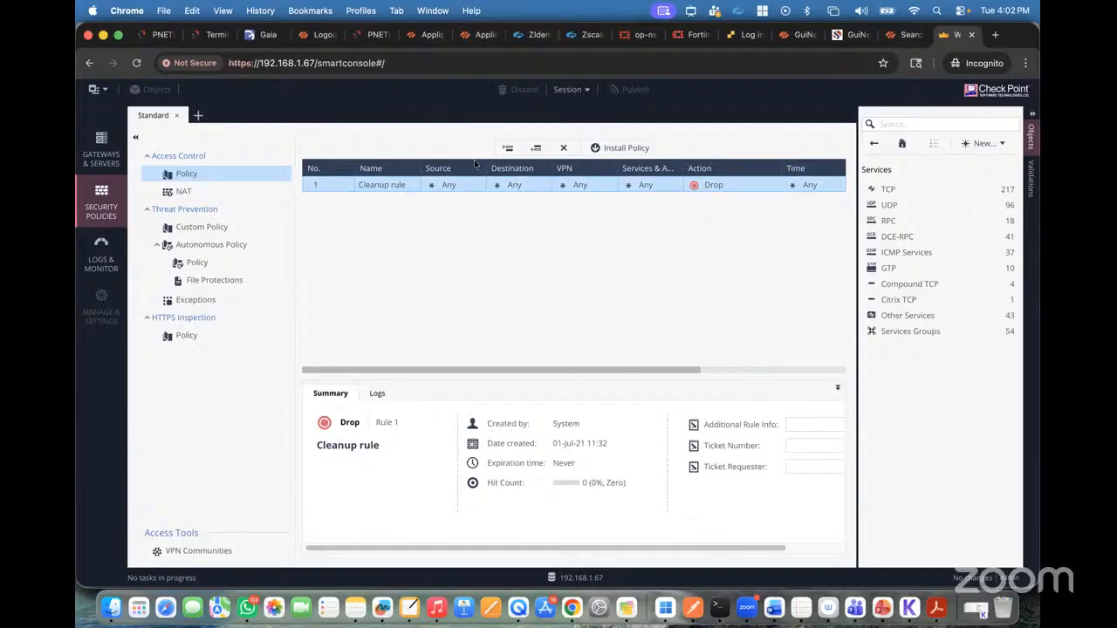
pyautogui.click(508, 147)
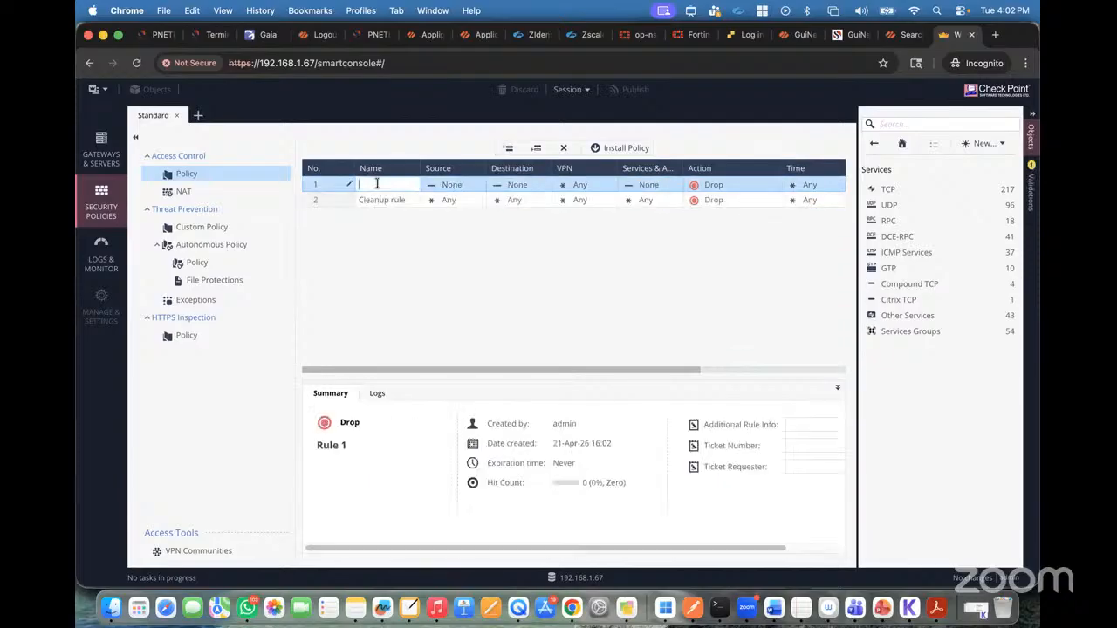
pyautogui.click(468, 188)
pyautogui.click(519, 192)
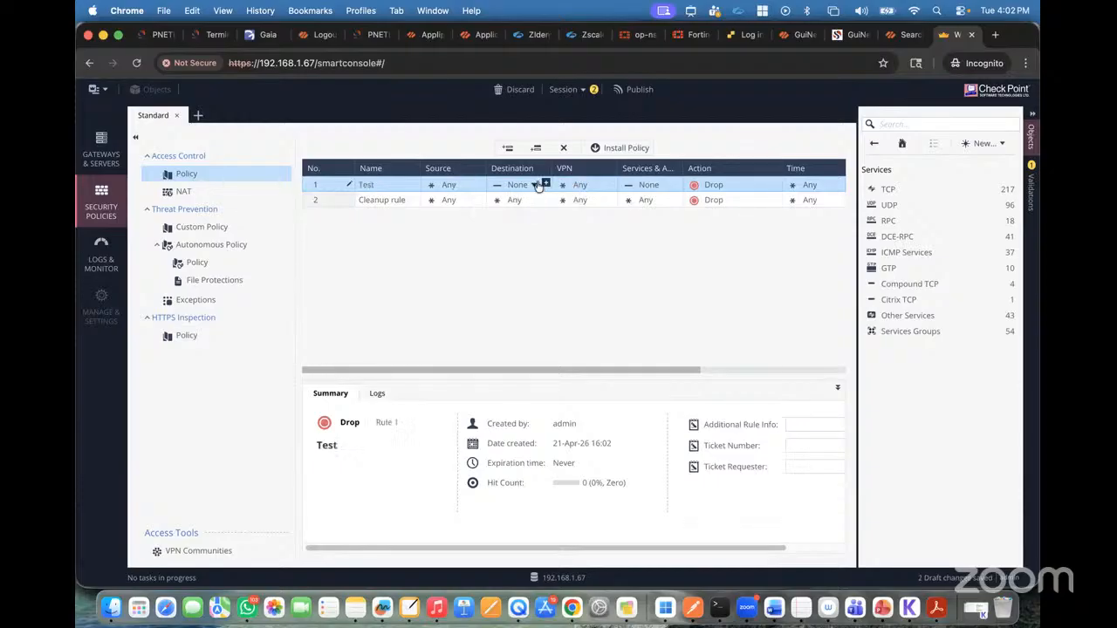
# Step: Set the Test rule's destination to Any and its action to Accept
pyautogui.click(534, 186)
pyautogui.click(577, 192)
pyautogui.click(775, 185)
pyautogui.click(795, 190)
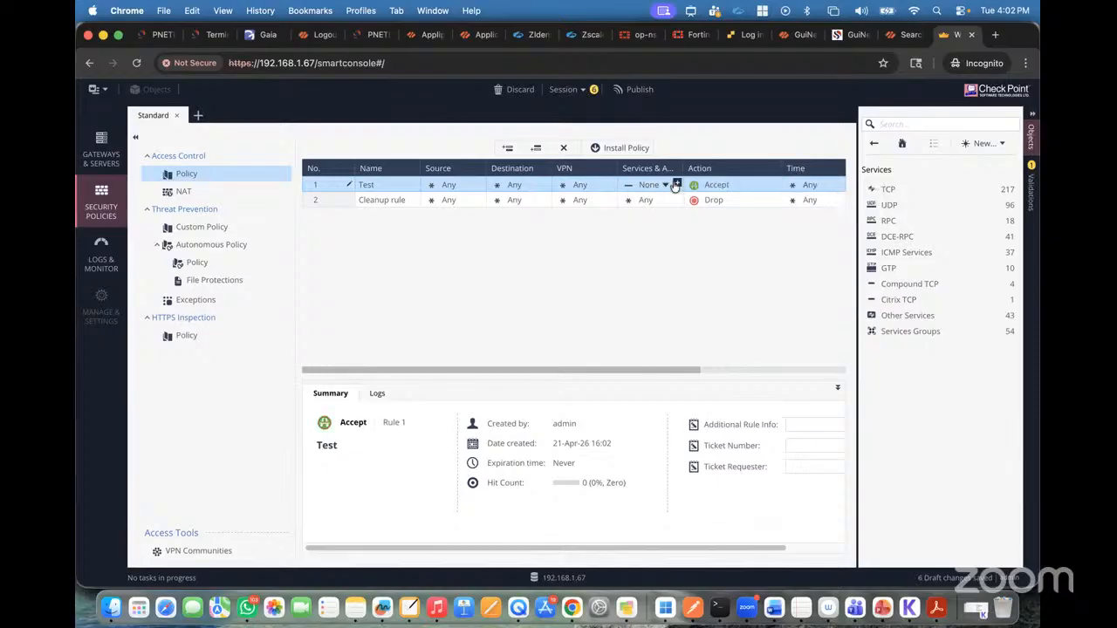
# Step: Set the Test rule's services and applications to Any, and publish the session changes
pyautogui.click(664, 185)
pyautogui.click(716, 192)
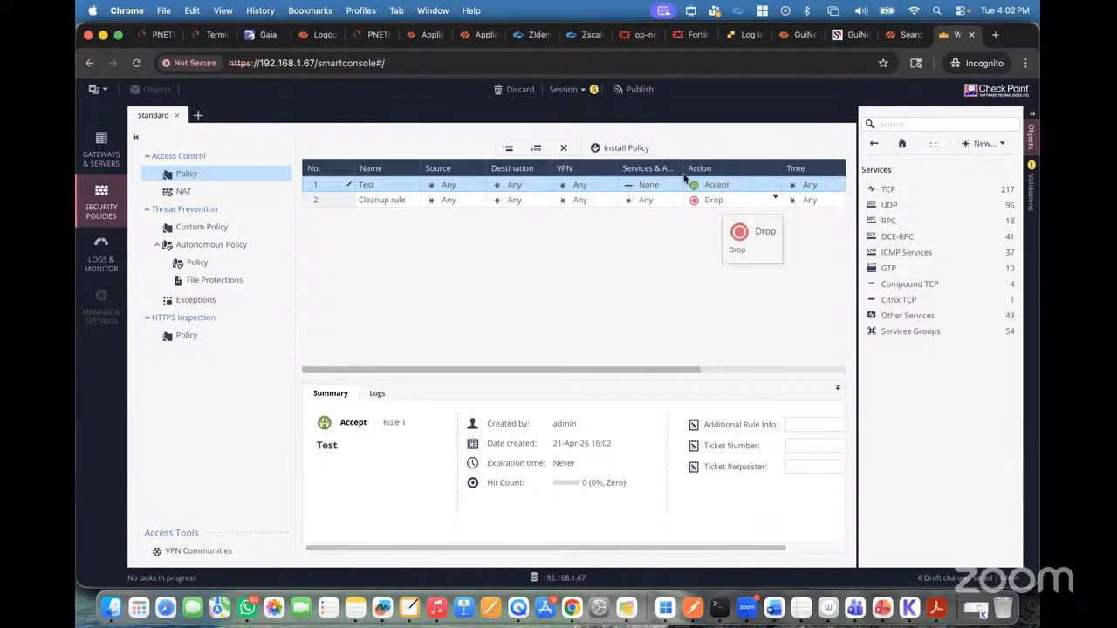
pyautogui.click(632, 93)
pyautogui.click(619, 439)
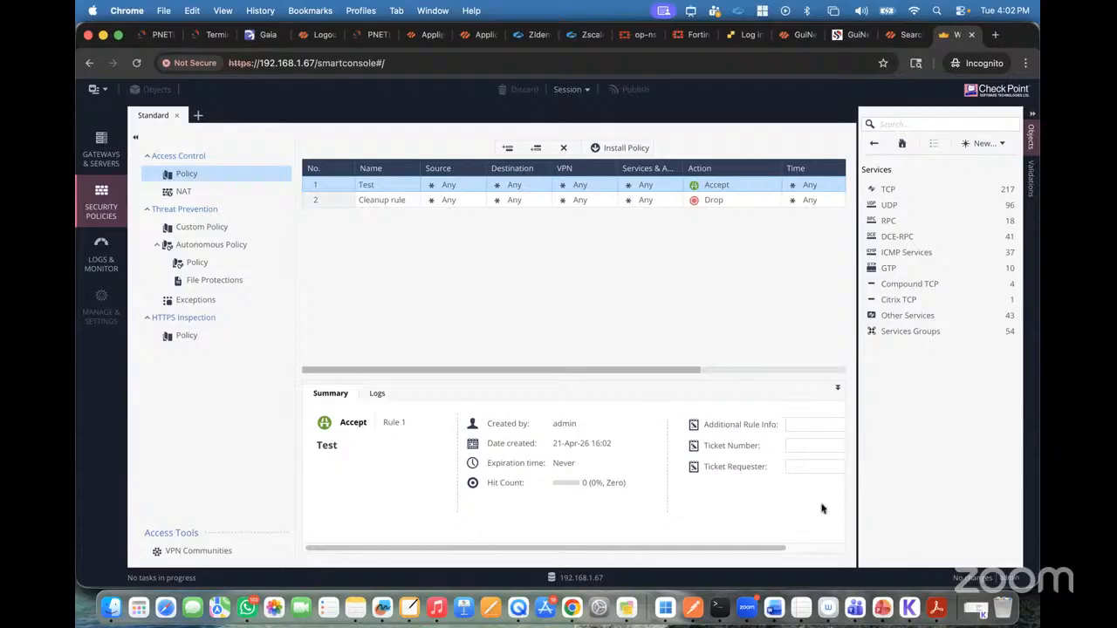
# Step: Switch to the Checkpoint-Firewall_PPT presentation in PowerPoint and show the Distributed Deployment slide
pyautogui.click(883, 608)
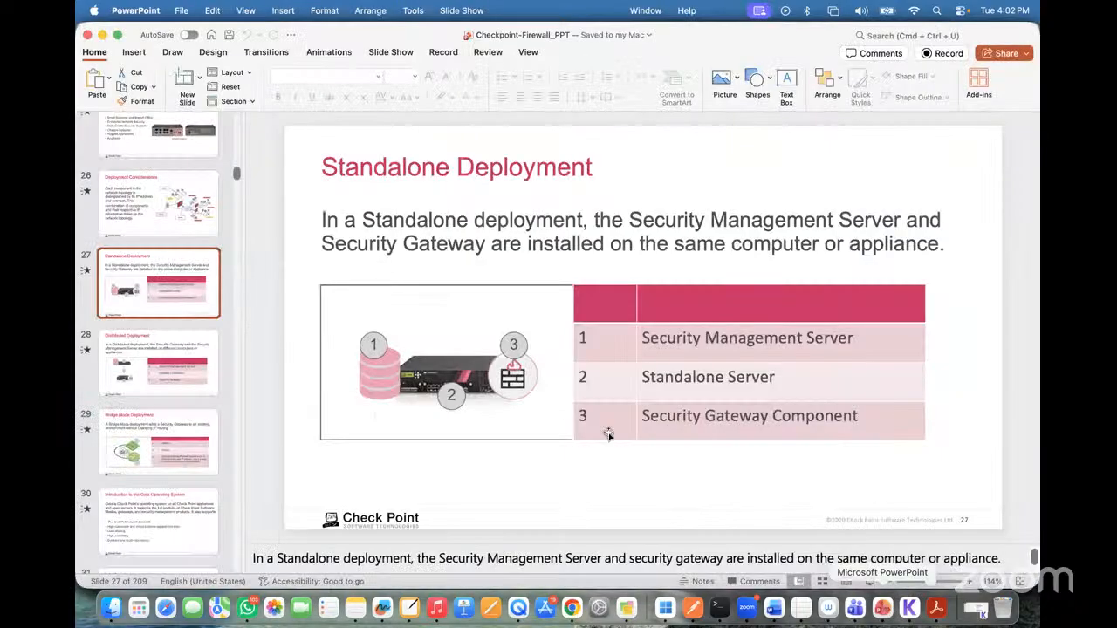
pyautogui.click(171, 352)
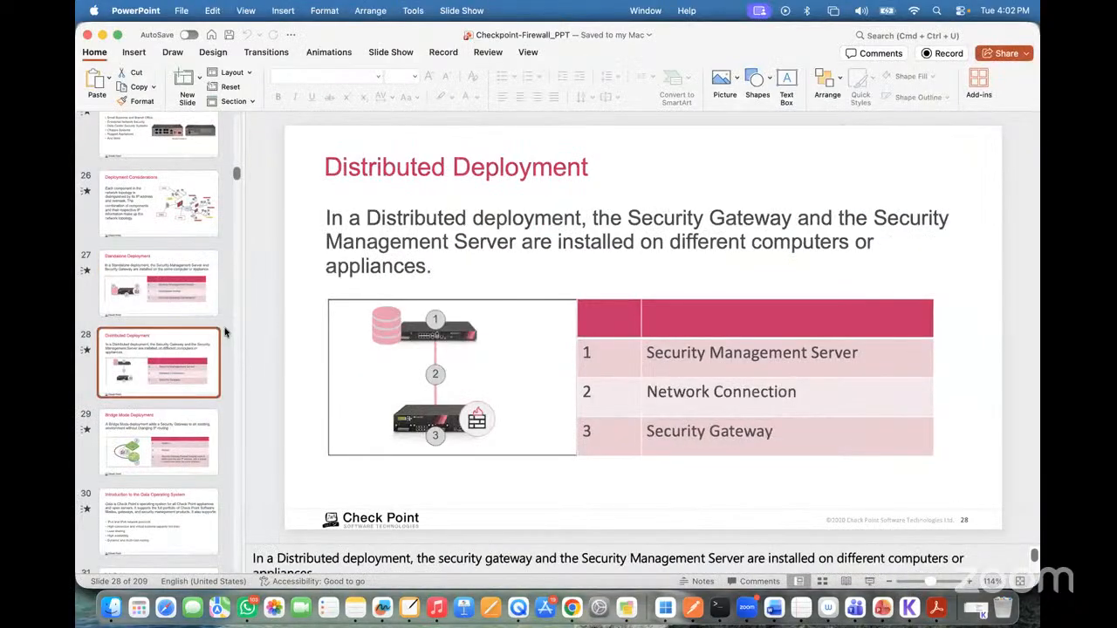